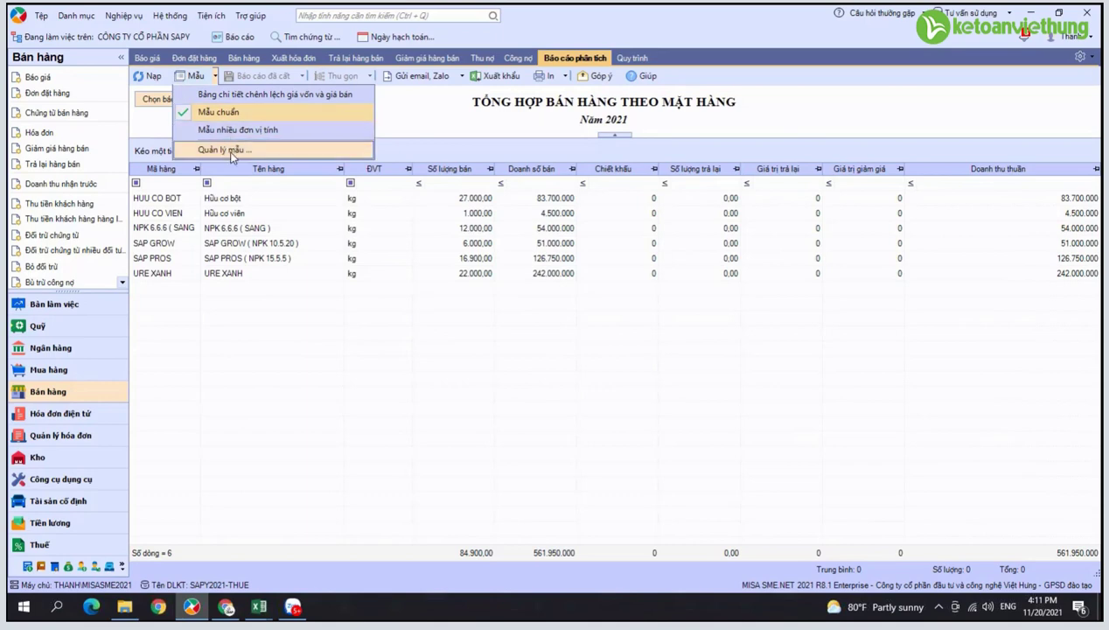
Step: Edit the Mẫu chuẩn report template to display the Tiền vốn and Lãi gộp columns, save it and apply it to the report
{"action": "left_click", "coordinate": [230, 149]}
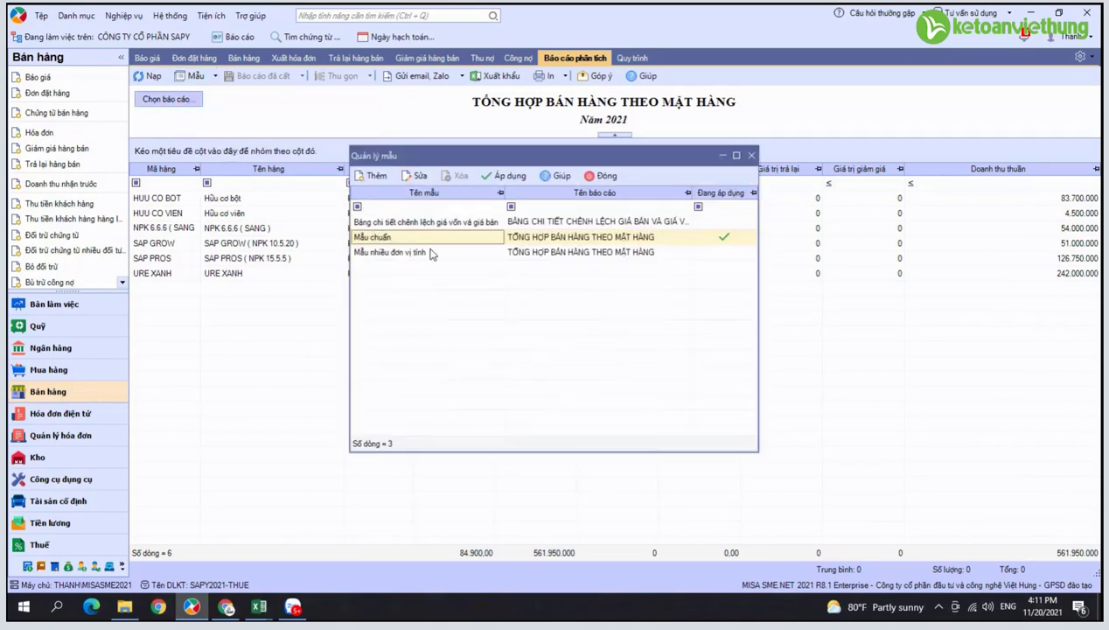
{"action": "left_click", "coordinate": [411, 178]}
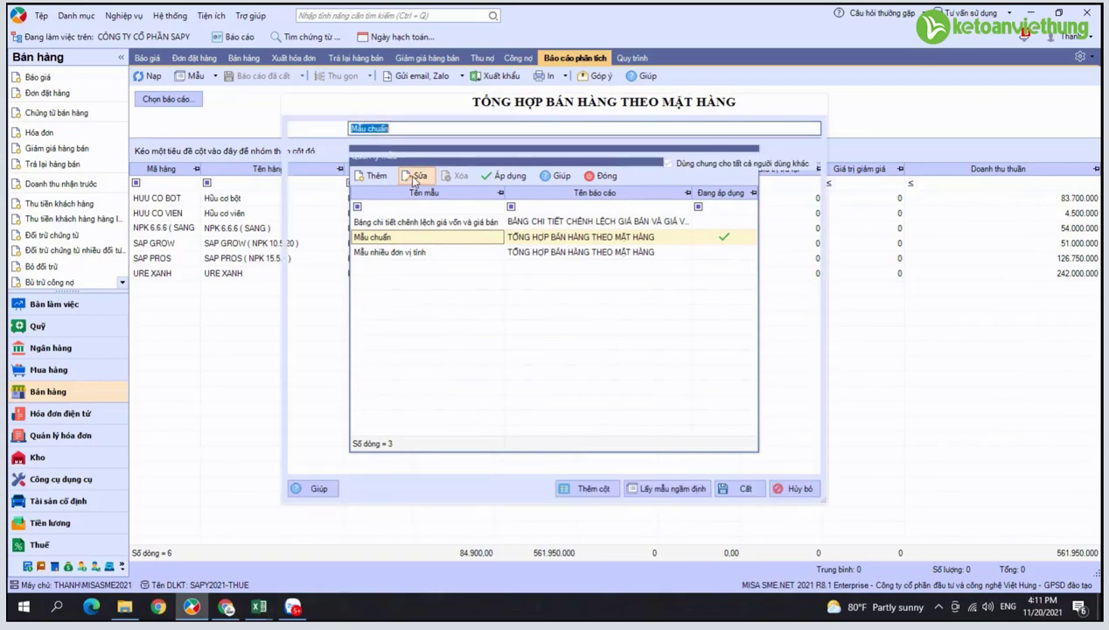
{"action": "scroll", "coordinate": [489, 356], "scroll_direction": "down", "scroll_amount": 3}
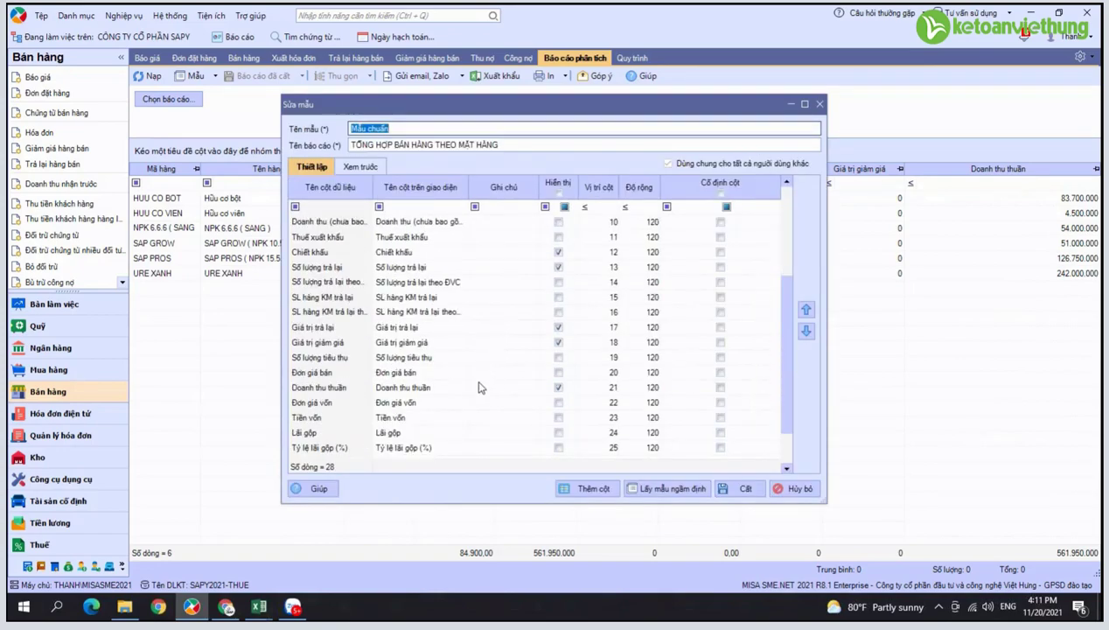
{"action": "left_click", "coordinate": [558, 417]}
{"action": "left_click", "coordinate": [558, 433]}
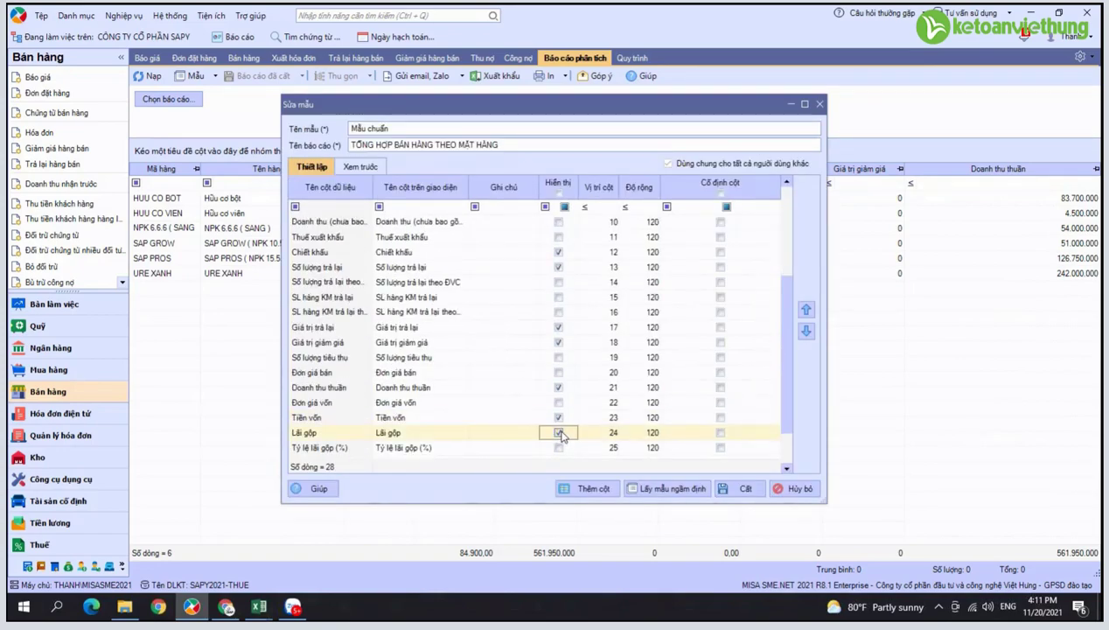
{"action": "left_click", "coordinate": [744, 487]}
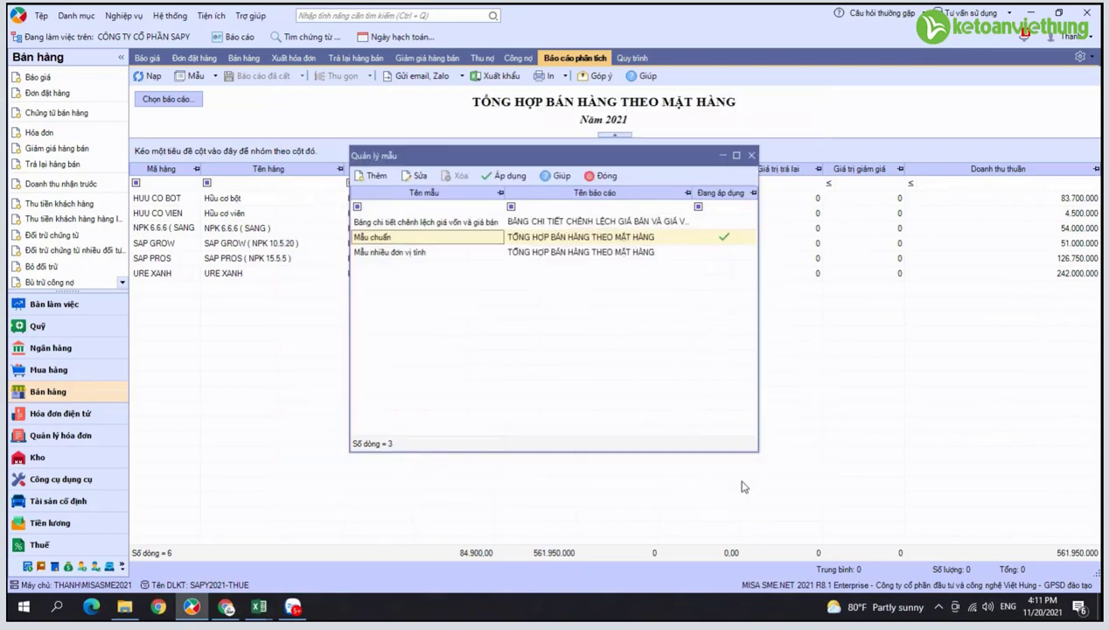
{"action": "left_click", "coordinate": [527, 177]}
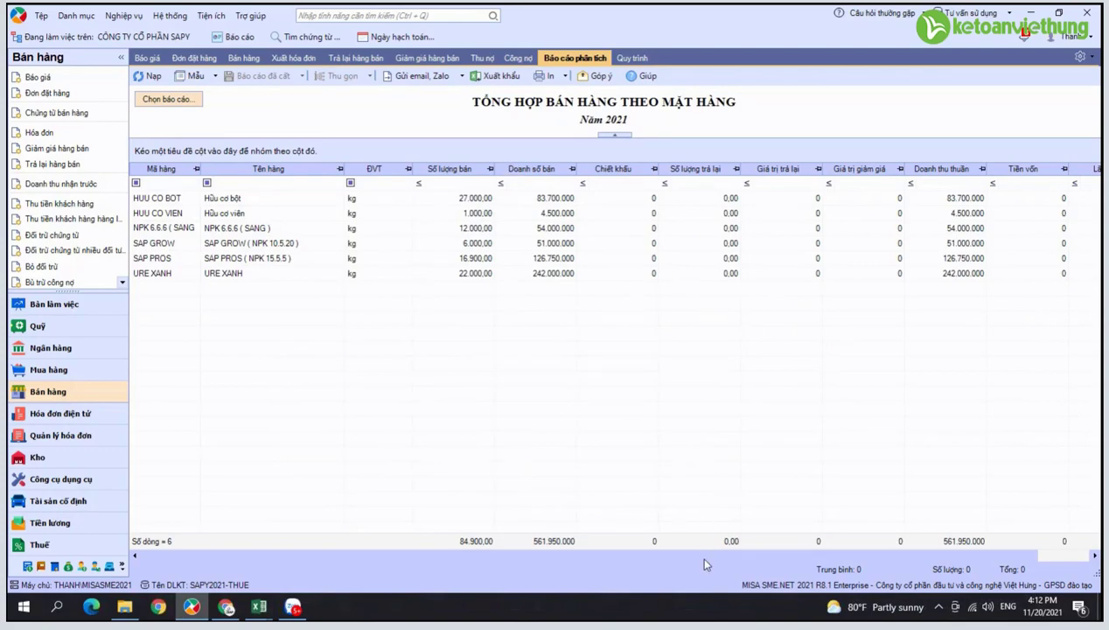
{"action": "left_click_drag", "start_coordinate": [697, 554], "coordinate": [747, 554]}
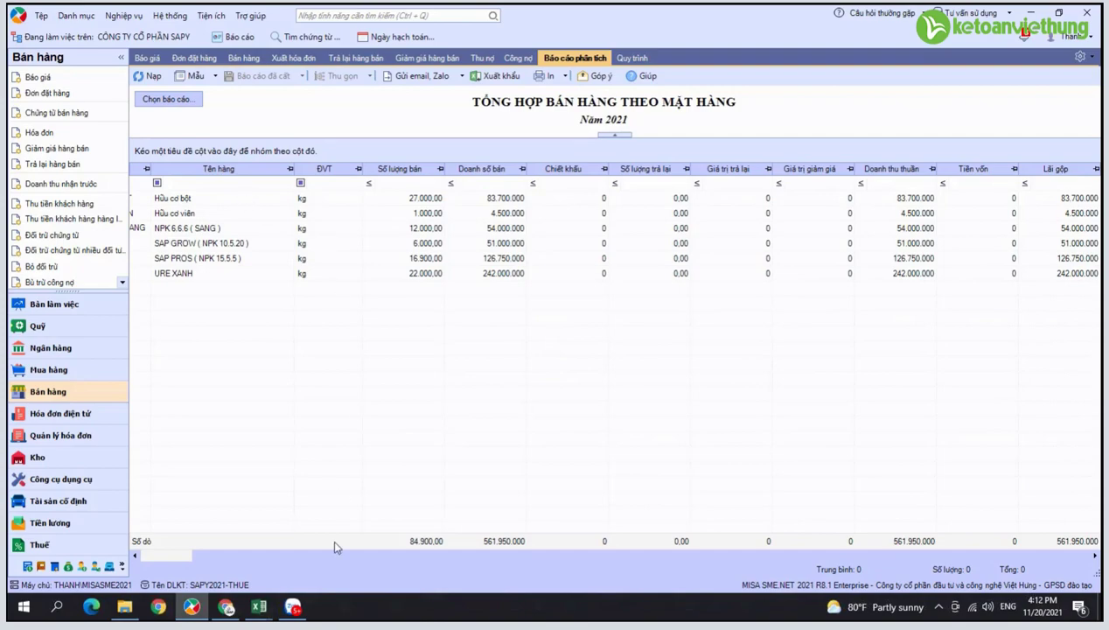
Step: Switch to the TONG_HOP_BAN_HANG_THEO_MAT_HANG workbook in Excel and clear the contents of F3:J12
{"action": "mouse_move", "coordinate": [259, 606]}
{"action": "left_click", "coordinate": [410, 533]}
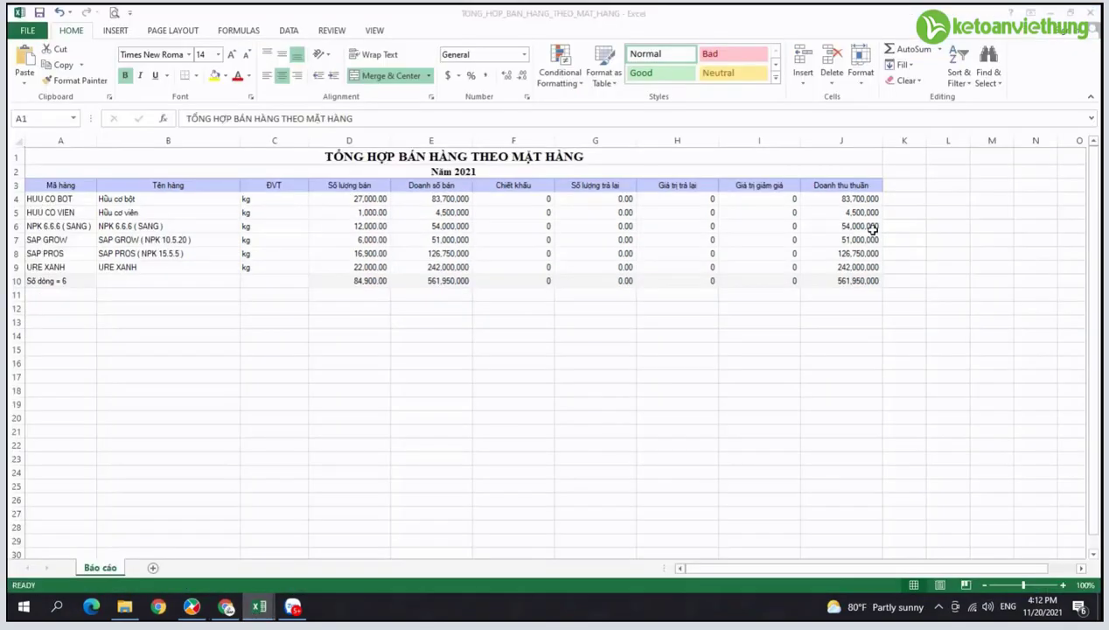
{"action": "left_click", "coordinate": [519, 194]}
{"action": "left_click_drag", "start_coordinate": [516, 186], "coordinate": [865, 298]}
{"action": "key", "text": "Delete"}
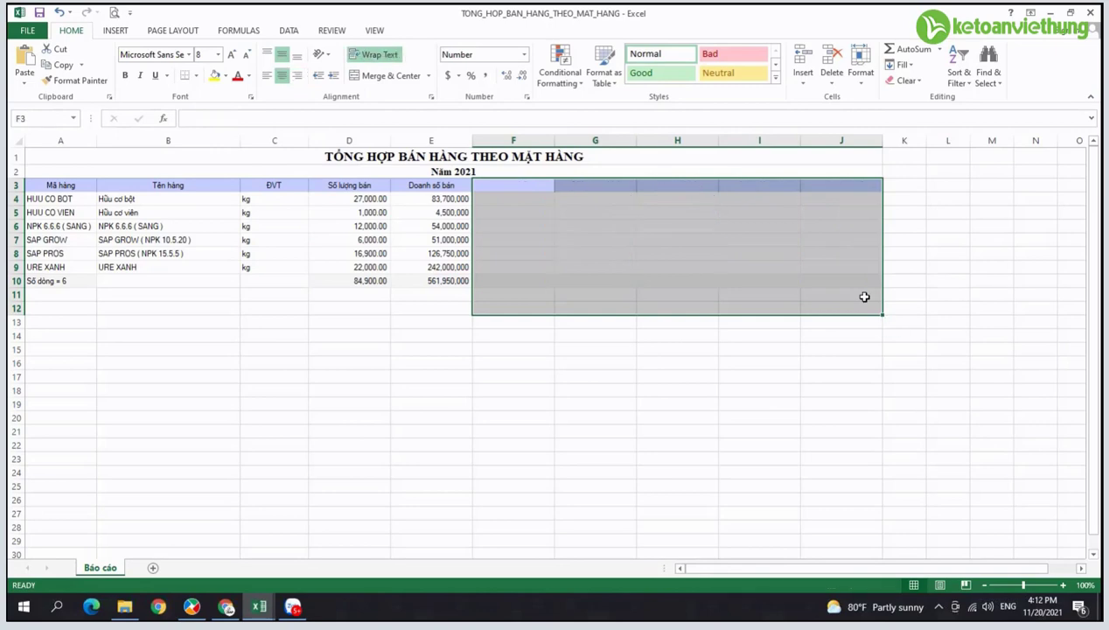
Step: Enter the column header gvon\ in cell F3
{"action": "left_click", "coordinate": [75, 200]}
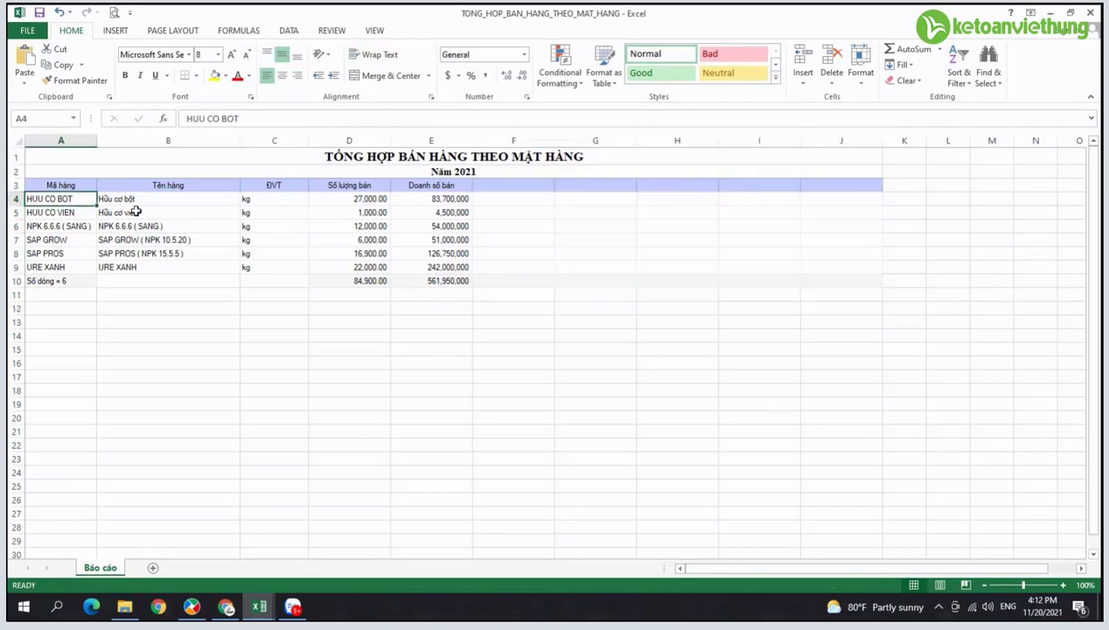
{"action": "left_click", "coordinate": [145, 200]}
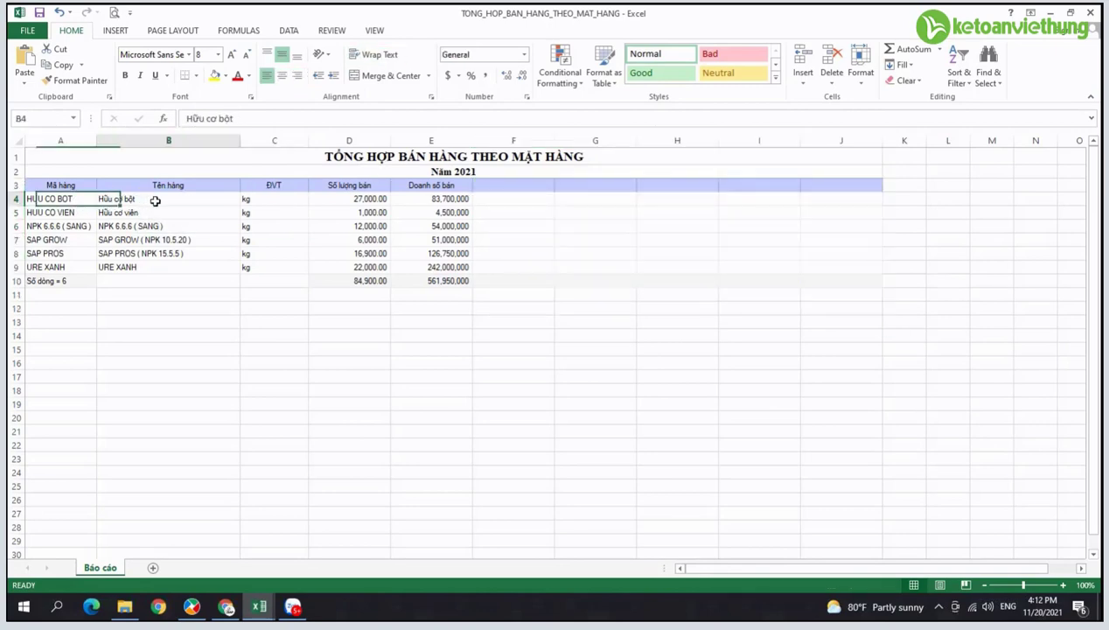
{"action": "left_click", "coordinate": [497, 187]}
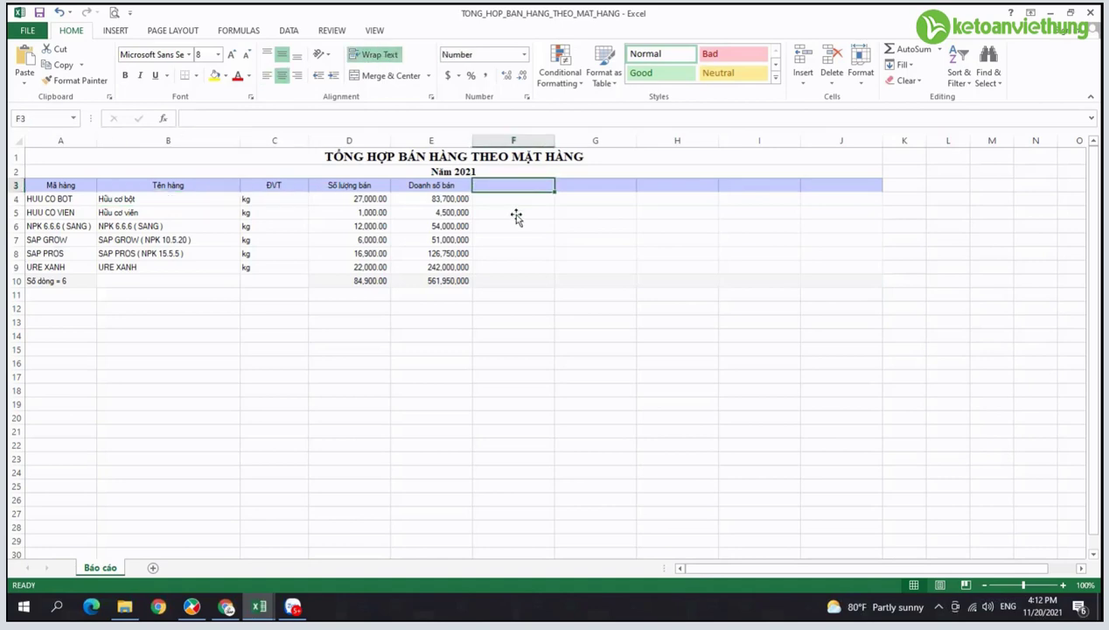
{"action": "type", "text": "gvon\\"}
{"action": "key", "text": "Return"}
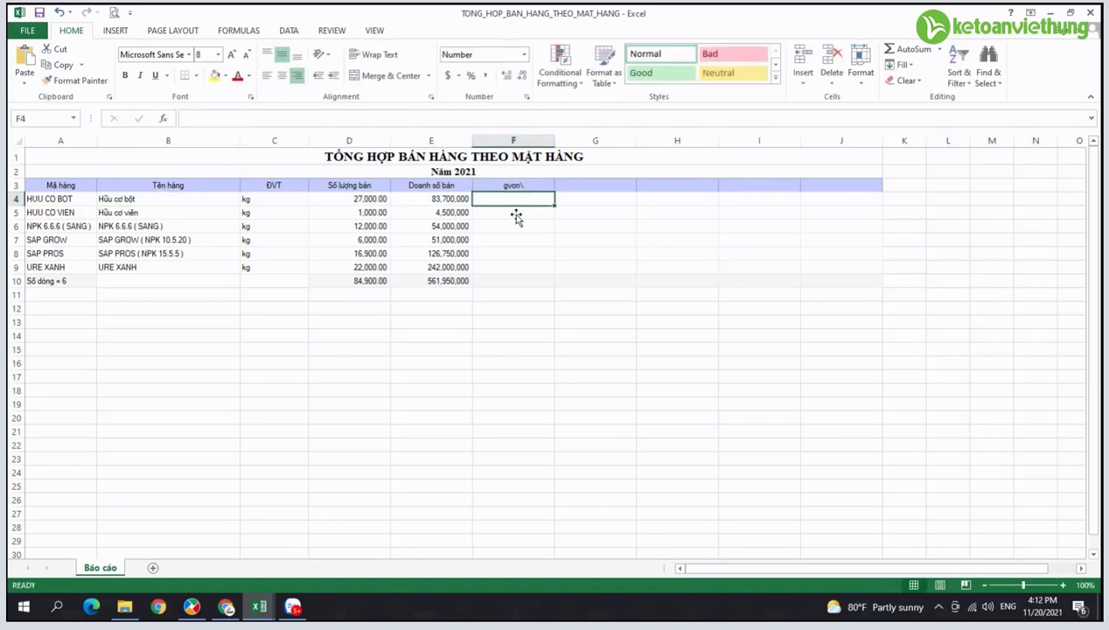
Step: Calculate cost of goods in F4 with =E4*80% and fill the formula down to F9
{"action": "type", "text": "="}
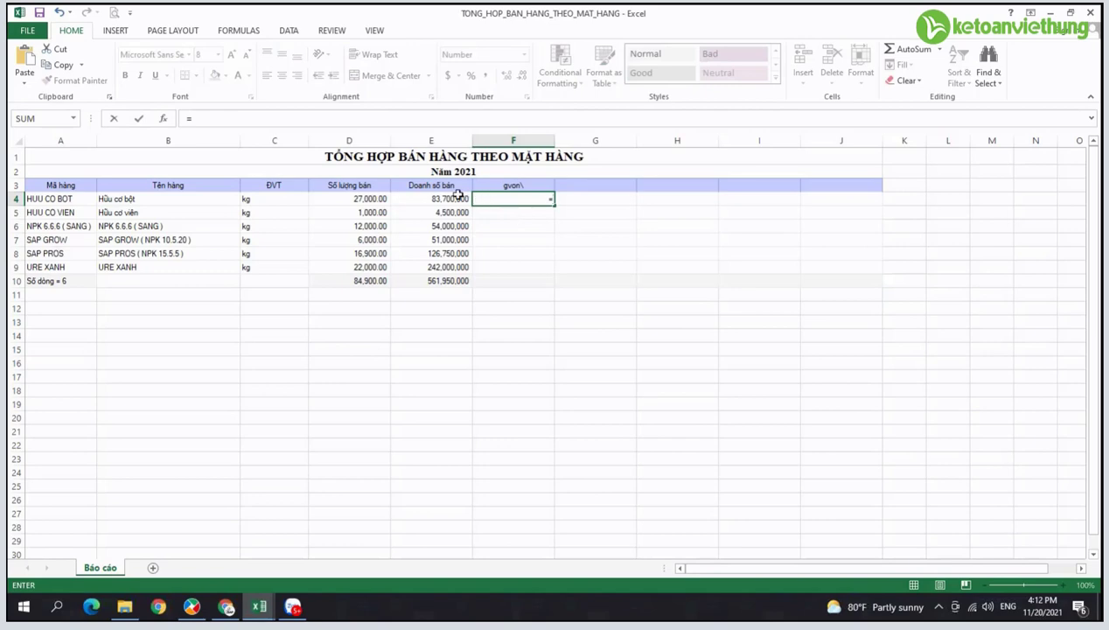
{"action": "left_click", "coordinate": [457, 194]}
{"action": "type", "text": "*8"}
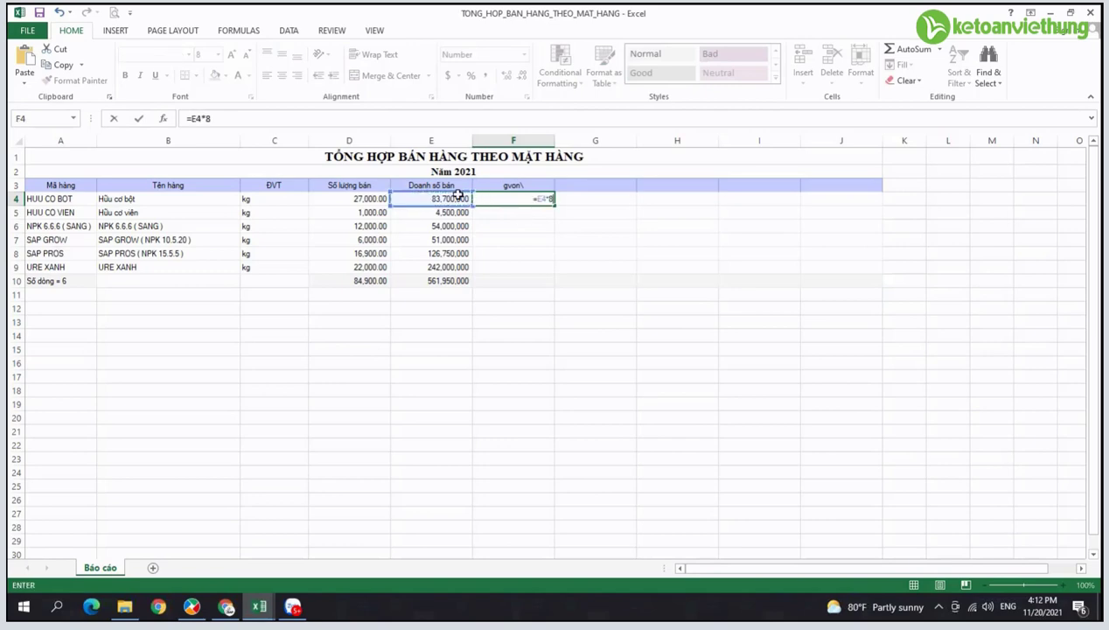
{"action": "type", "text": "0%"}
{"action": "key", "text": "ctrl+Return"}
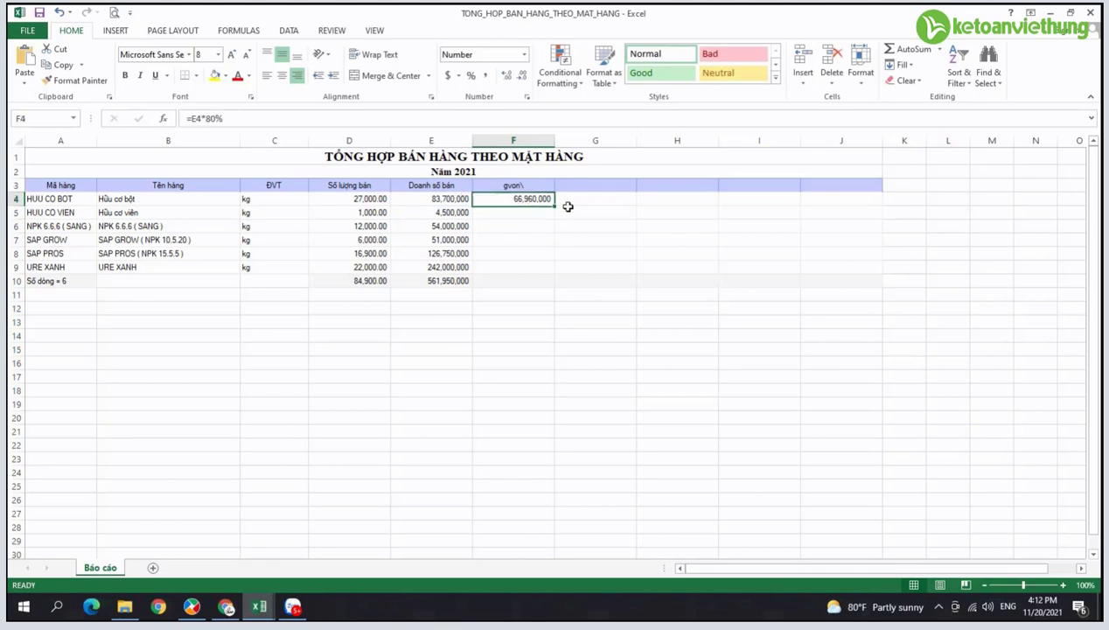
{"action": "left_click_drag", "start_coordinate": [553, 206], "coordinate": [555, 273]}
Step: Add an nvl column with its header in G3 and =F4*60% in G4, filled down to G9
{"action": "left_click", "coordinate": [593, 184]}
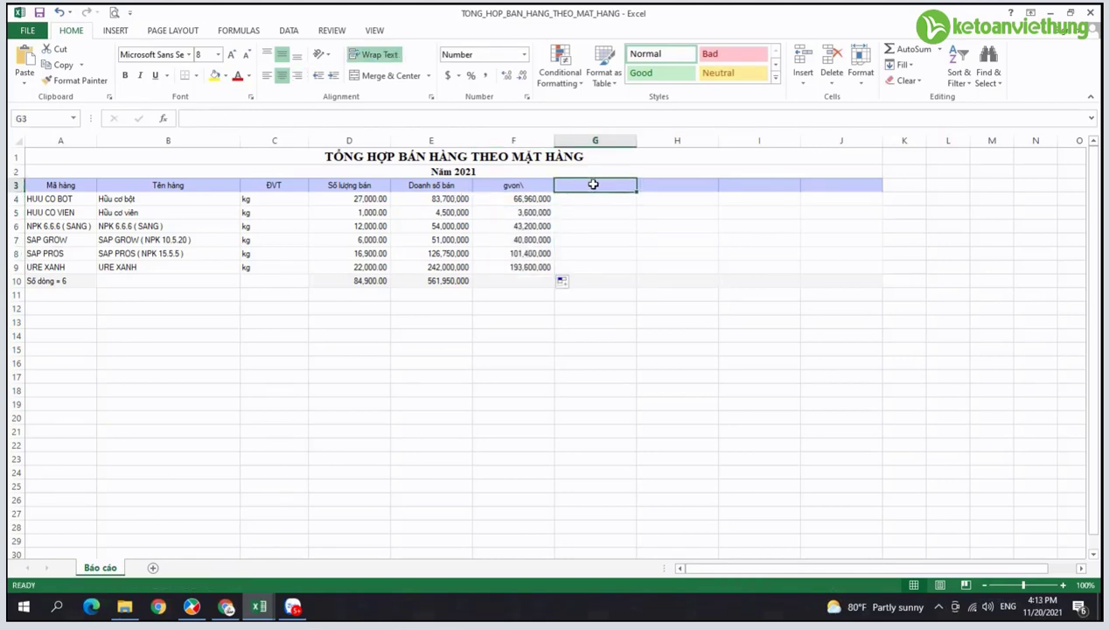
{"action": "type", "text": "nvl"}
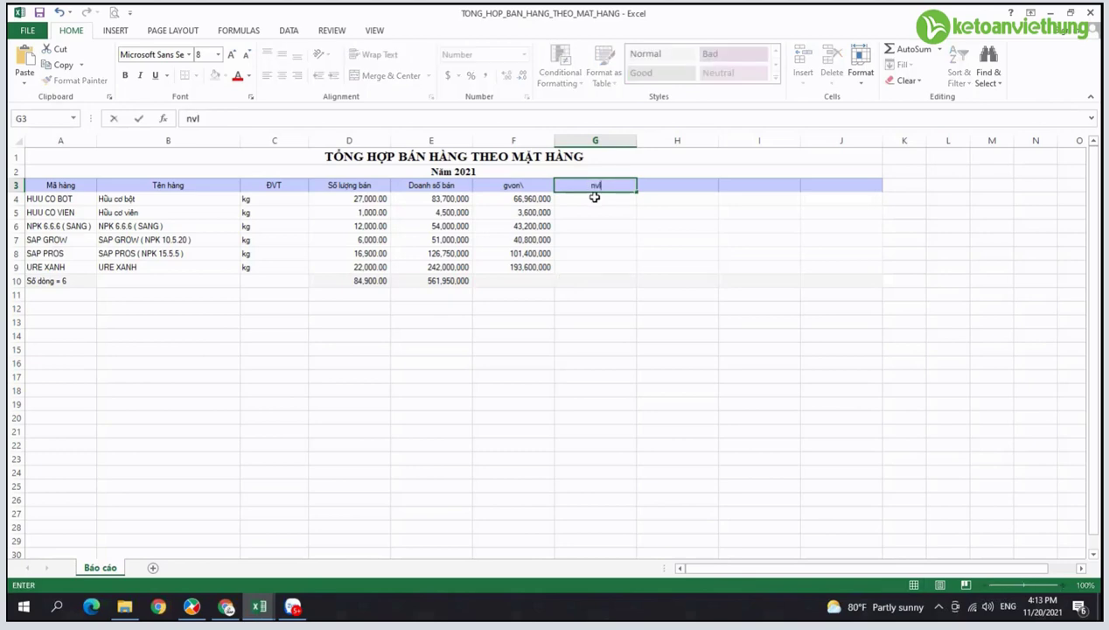
{"action": "left_click", "coordinate": [594, 197]}
{"action": "type", "text": "="}
{"action": "left_click", "coordinate": [532, 198]}
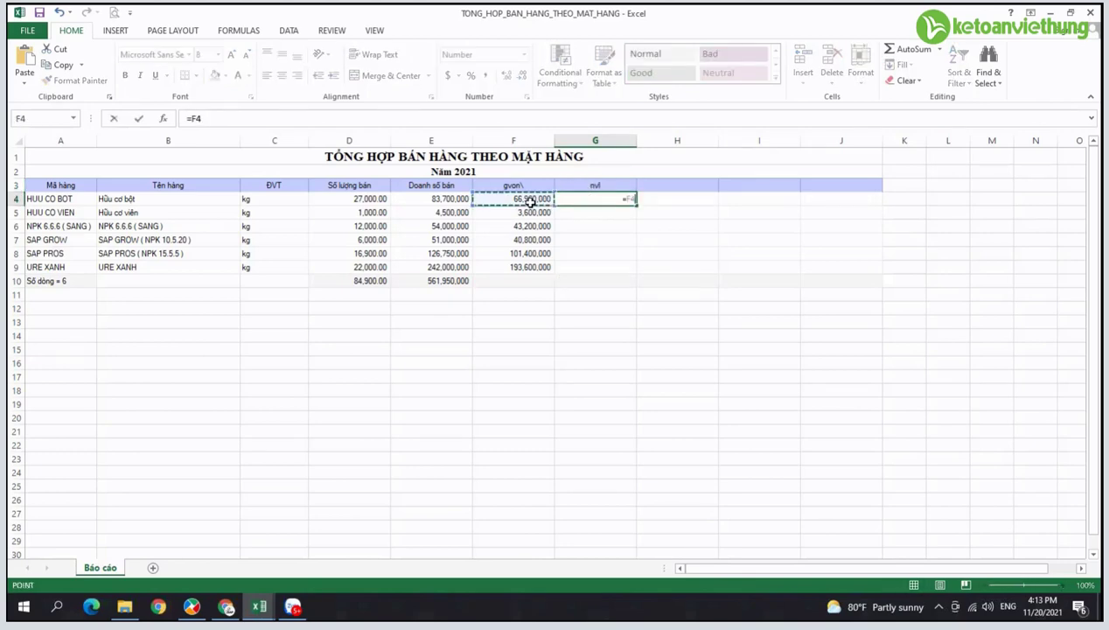
{"action": "type", "text": "*60"}
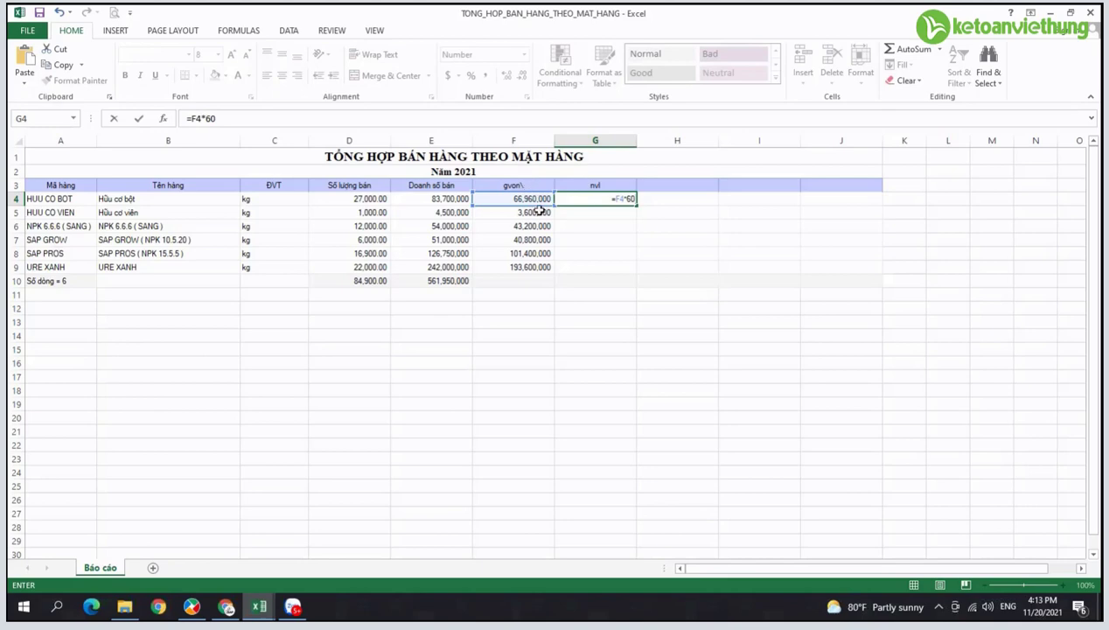
{"action": "type", "text": "%"}
{"action": "key", "text": "Return"}
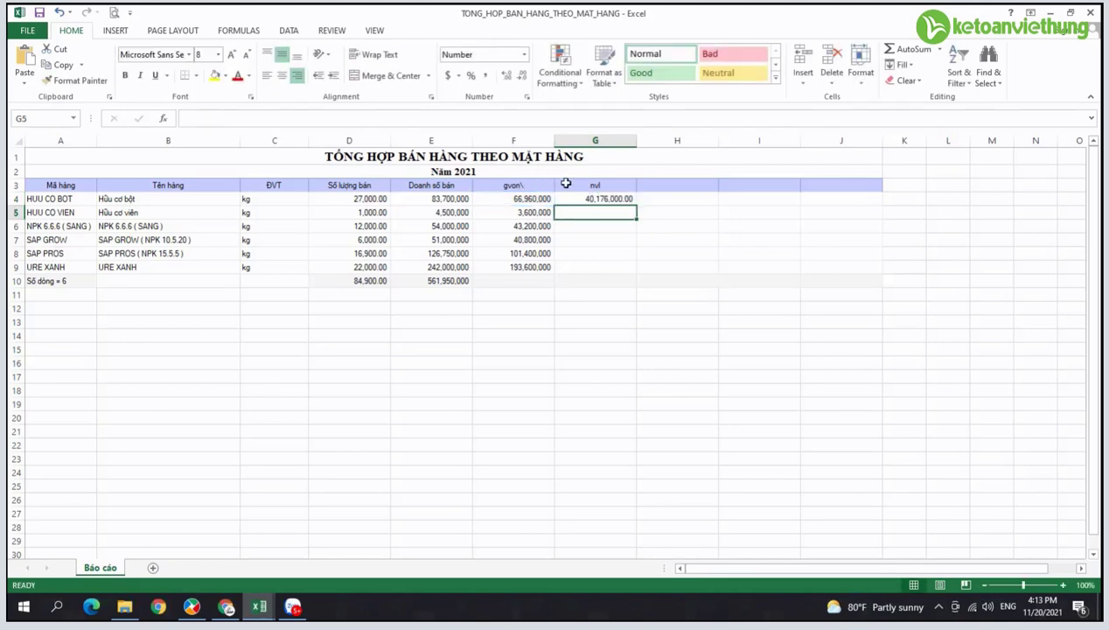
{"action": "left_click", "coordinate": [604, 199]}
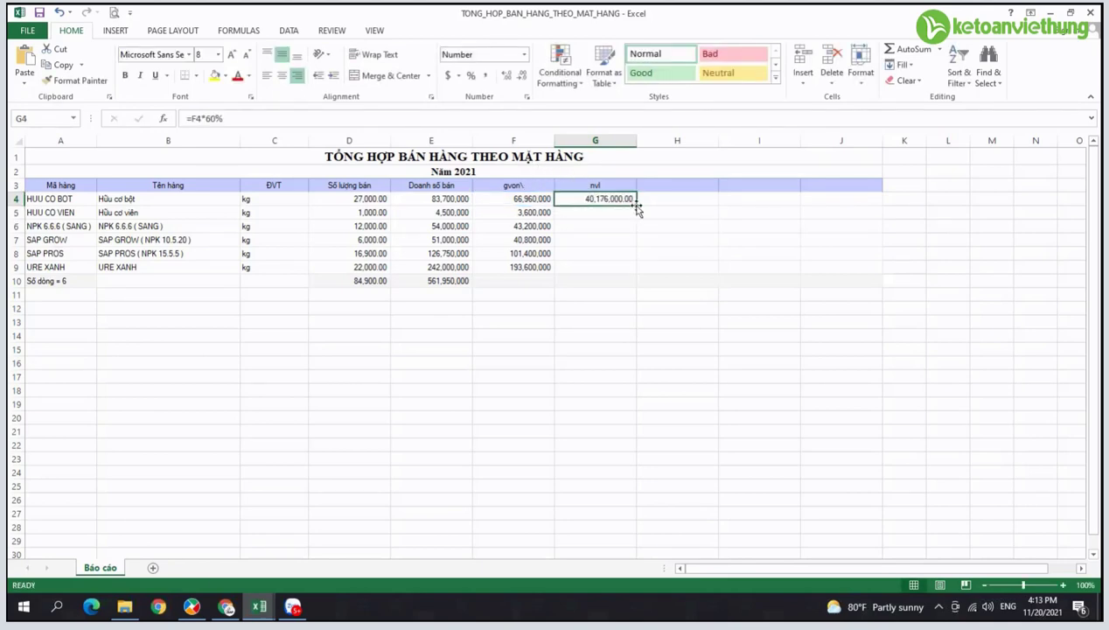
{"action": "left_click_drag", "start_coordinate": [637, 208], "coordinate": [630, 270]}
Step: Add an nc column with its header in H3 and =F4*30% in H4, filled down to H9
{"action": "left_click", "coordinate": [662, 187]}
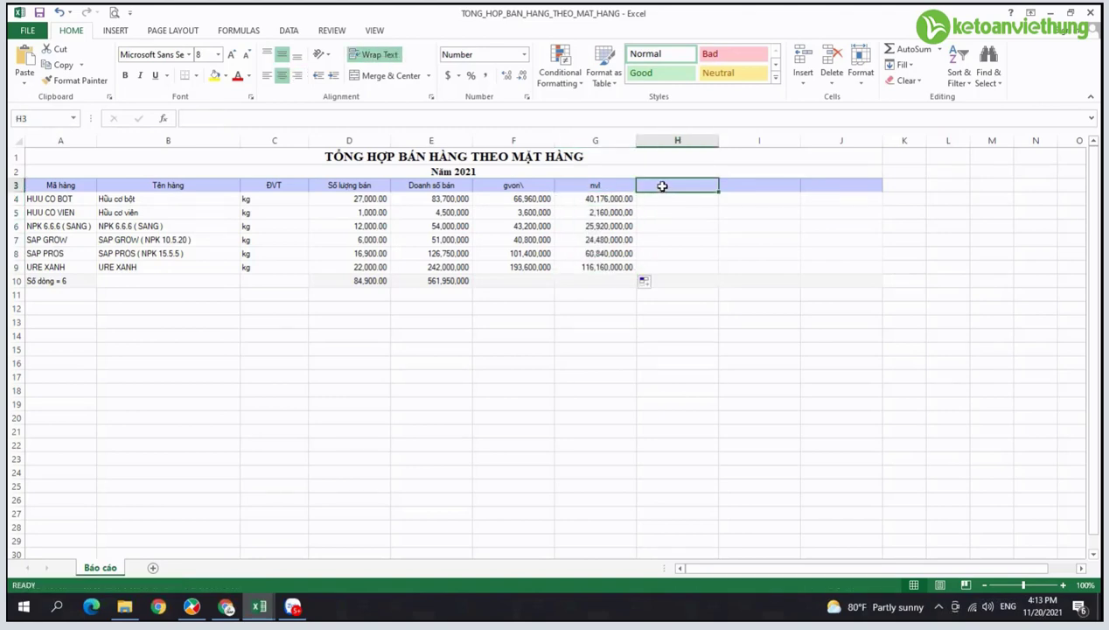
{"action": "type", "text": "nv"}
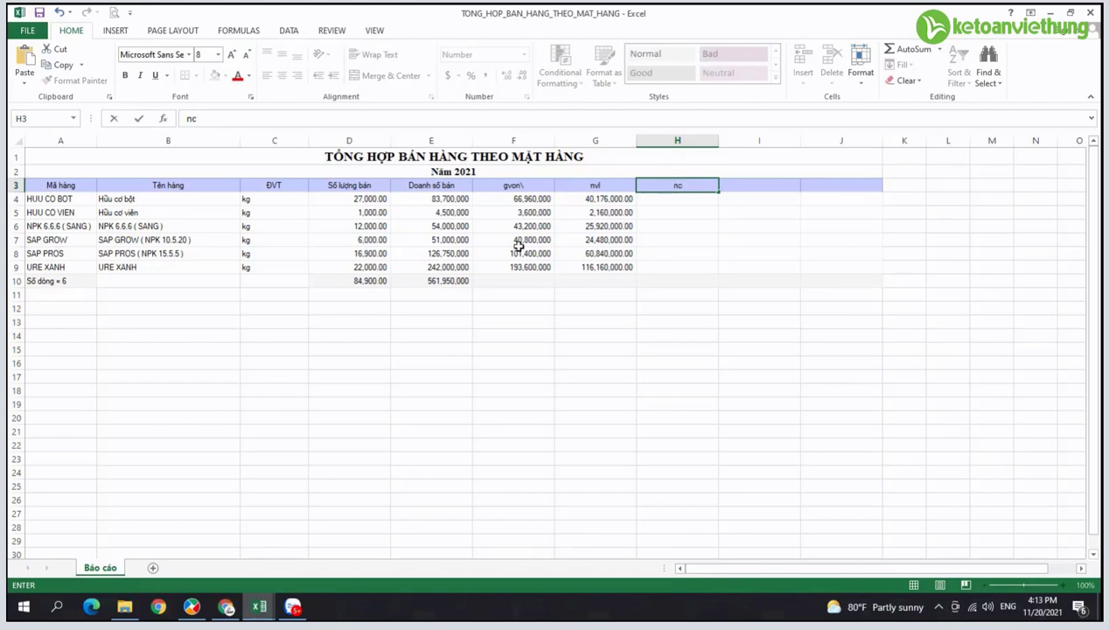
{"action": "left_click", "coordinate": [688, 192]}
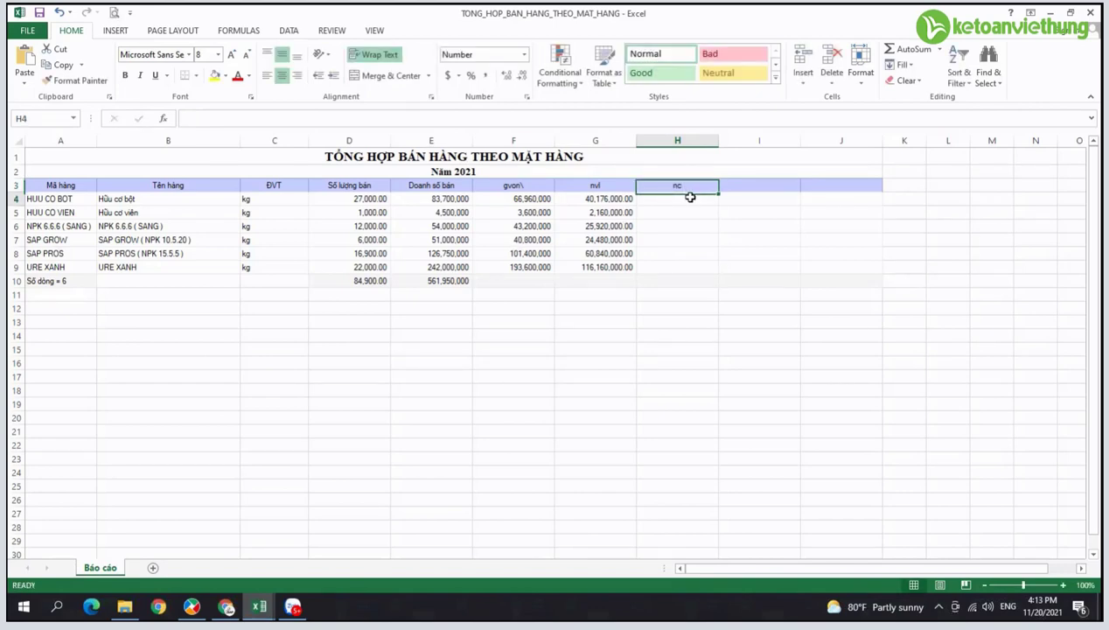
{"action": "left_click", "coordinate": [688, 199]}
{"action": "type", "text": "="}
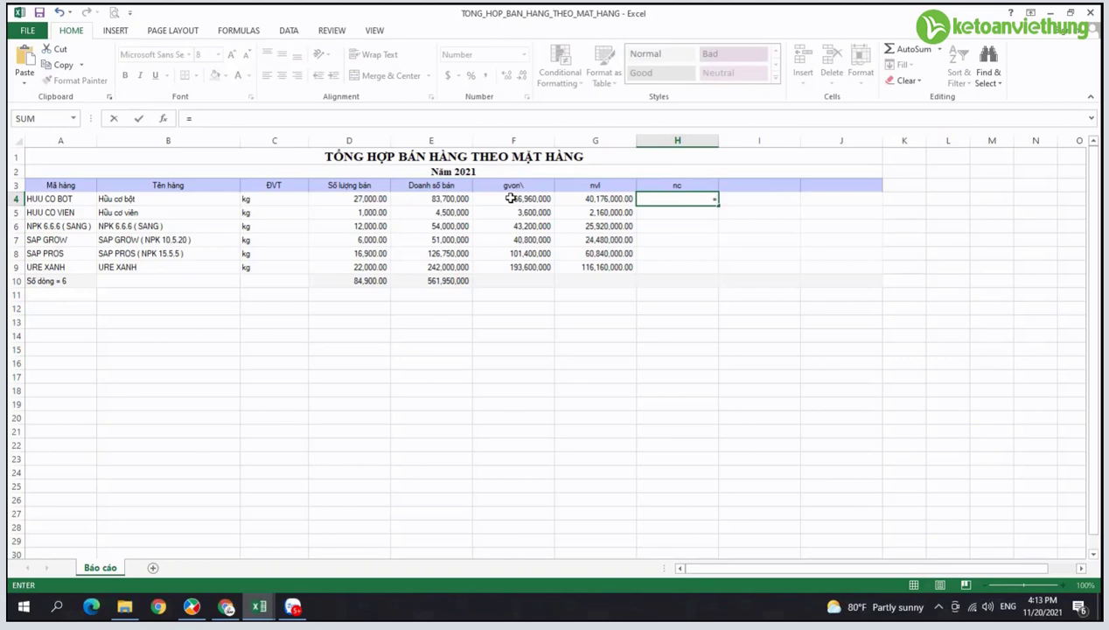
{"action": "left_click", "coordinate": [511, 199]}
{"action": "type", "text": "*30"}
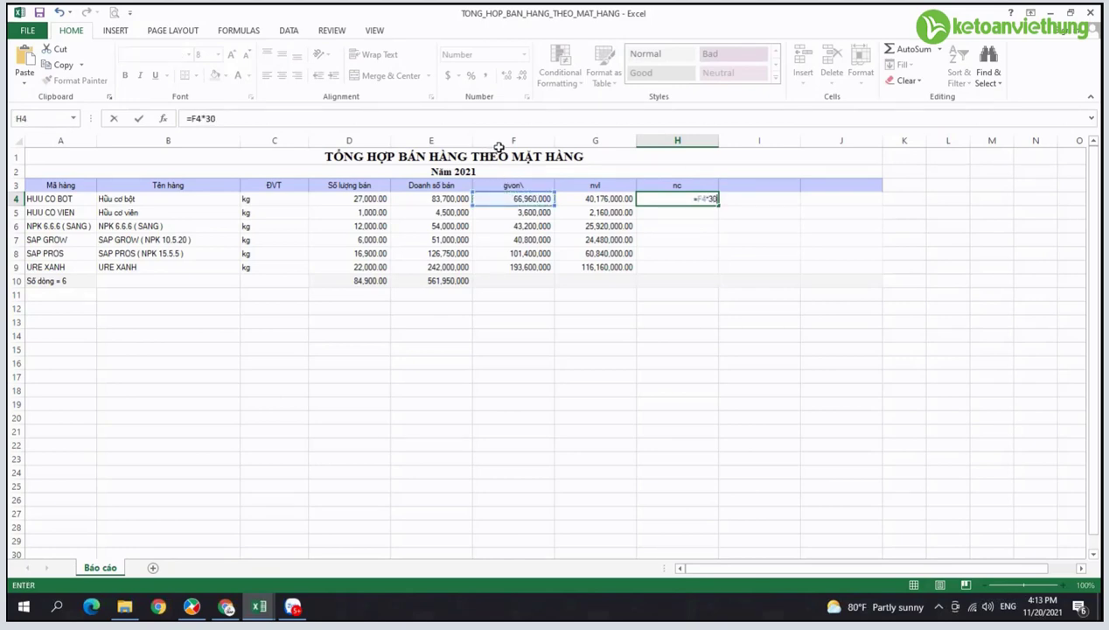
{"action": "type", "text": "%"}
{"action": "key", "text": "Return"}
{"action": "left_click", "coordinate": [709, 199]}
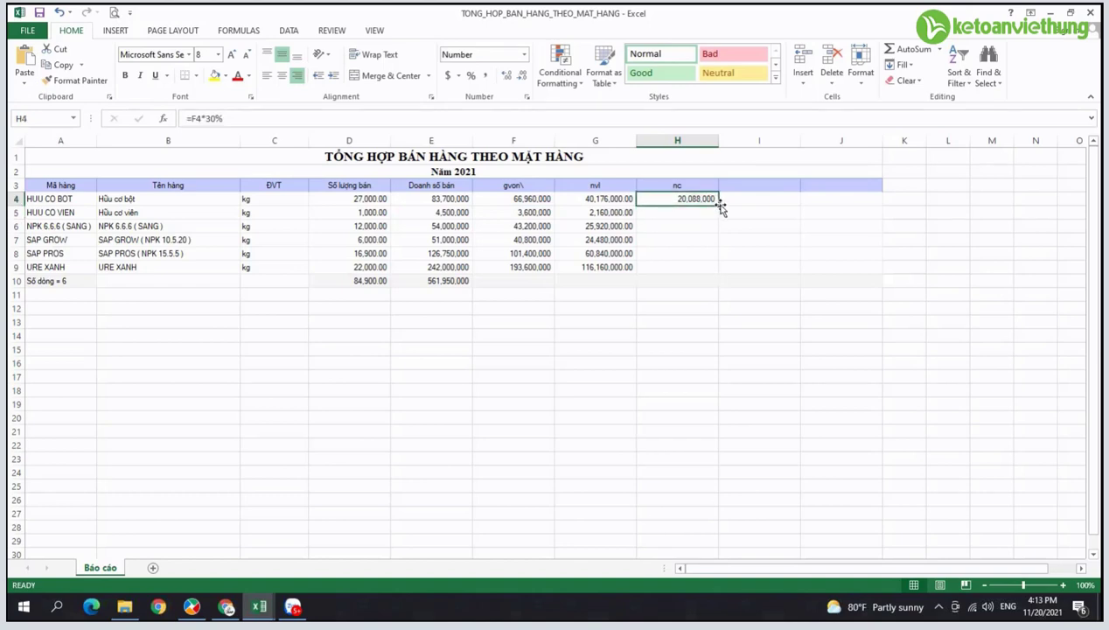
{"action": "left_click_drag", "start_coordinate": [721, 206], "coordinate": [717, 272]}
Step: Add a cpc column with its header in I3 and =F4*10% in I4, filled down to I9
{"action": "left_click", "coordinate": [733, 189]}
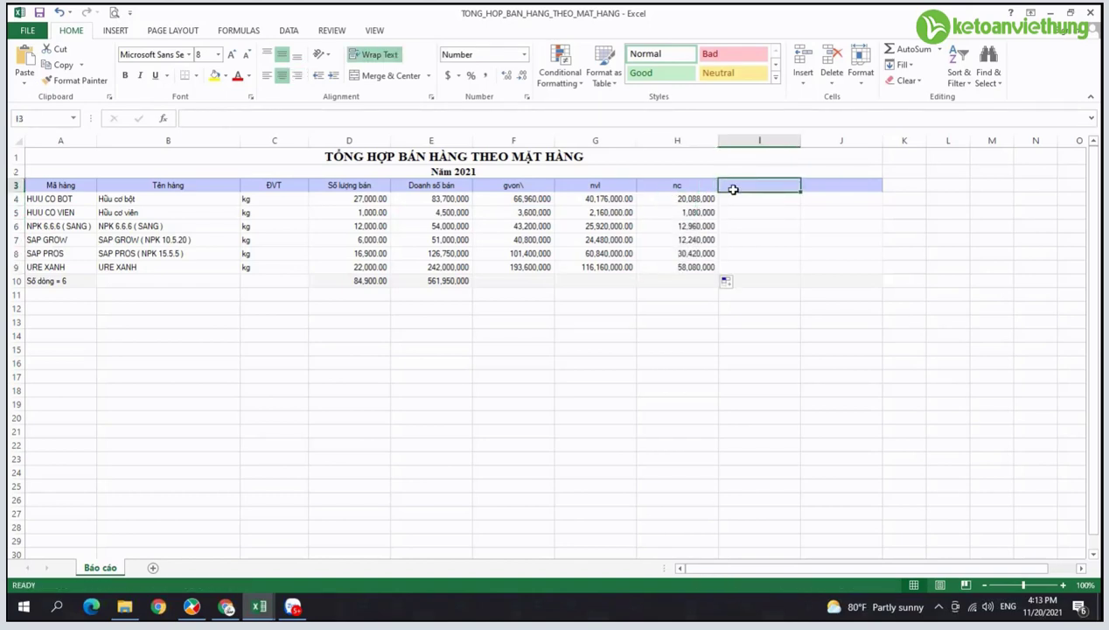
{"action": "type", "text": "cpc"}
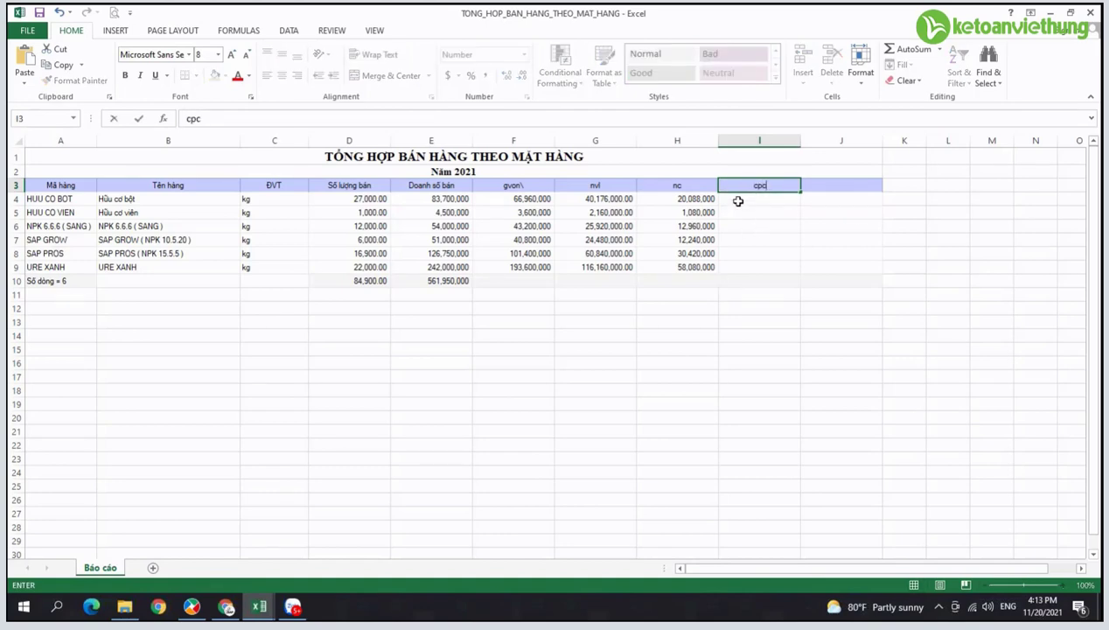
{"action": "left_click", "coordinate": [736, 202]}
{"action": "type", "text": "="}
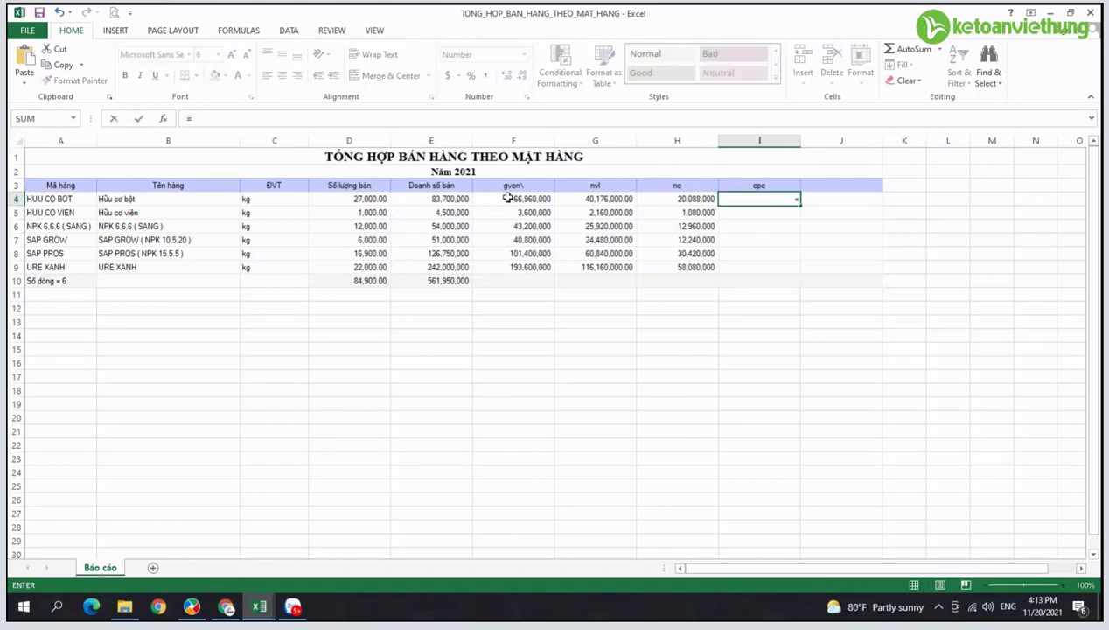
{"action": "left_click", "coordinate": [507, 199]}
{"action": "type", "text": "*10%"}
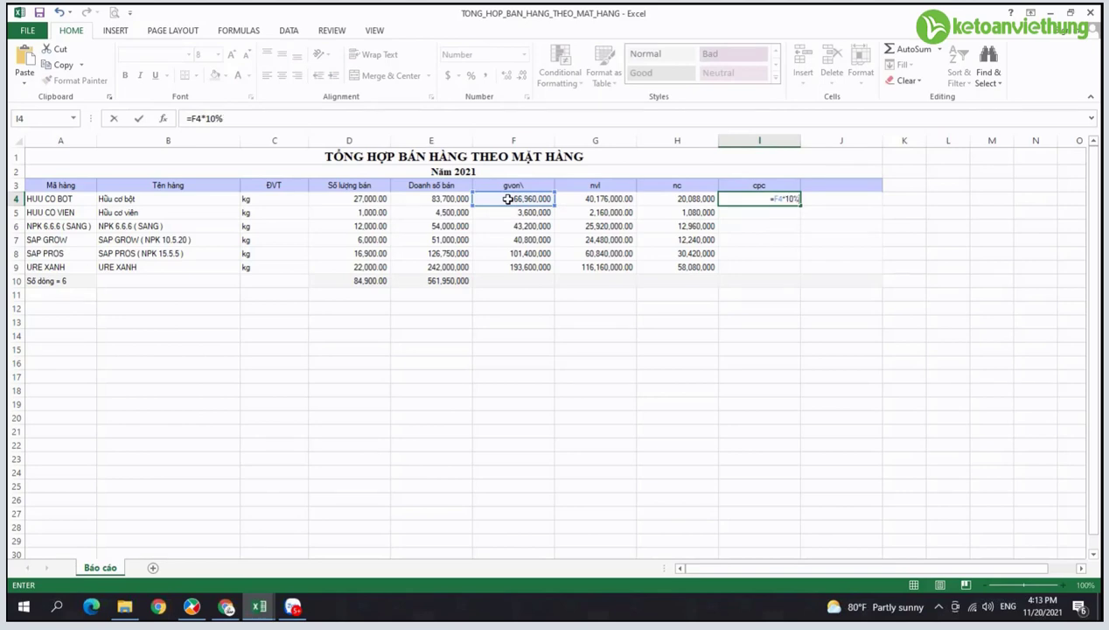
{"action": "key", "text": "Return"}
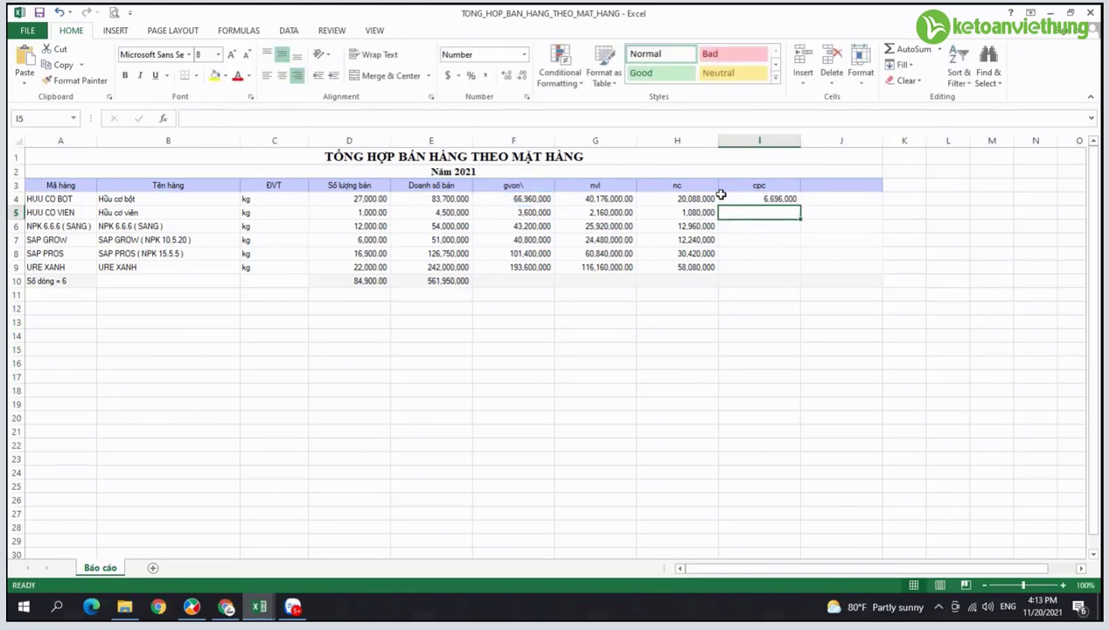
{"action": "left_click", "coordinate": [759, 200]}
{"action": "left_click_drag", "start_coordinate": [800, 207], "coordinate": [792, 272]}
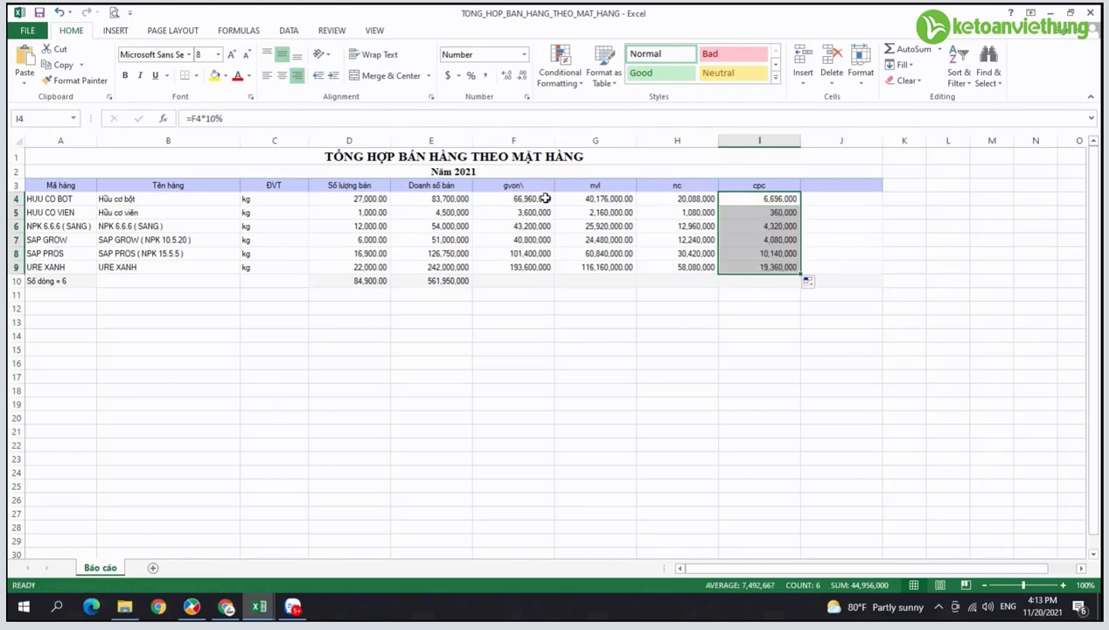
Step: Format the cost figures in F4:I10 with the Comma style and no decimal places
{"action": "left_click_drag", "start_coordinate": [518, 198], "coordinate": [768, 283]}
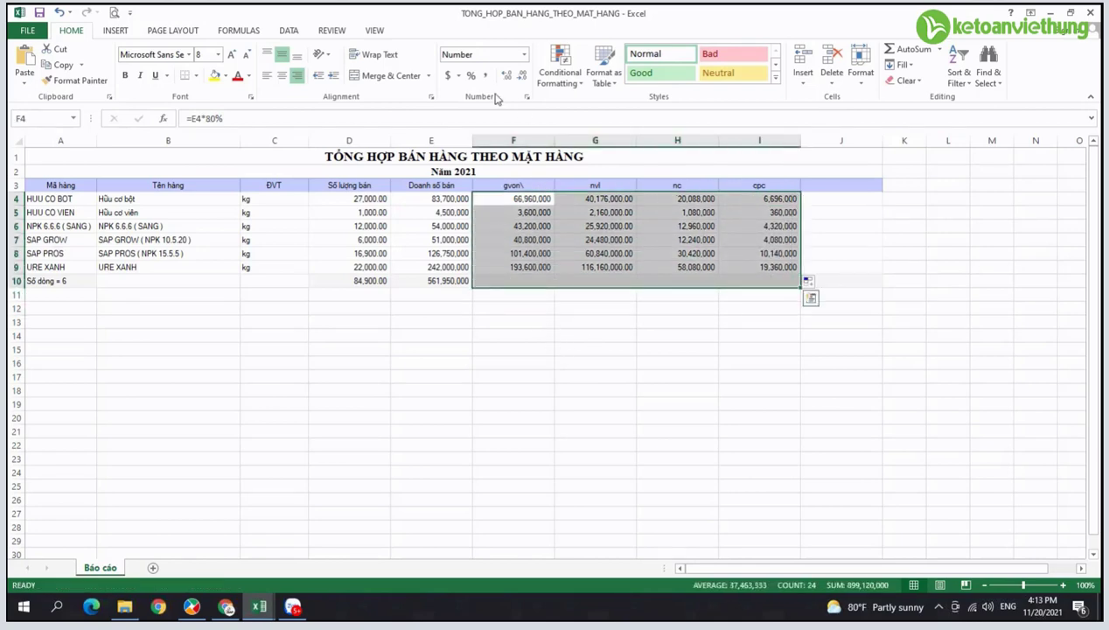
{"action": "left_click", "coordinate": [485, 76]}
{"action": "left_click", "coordinate": [524, 77]}
{"action": "left_click", "coordinate": [524, 77]}
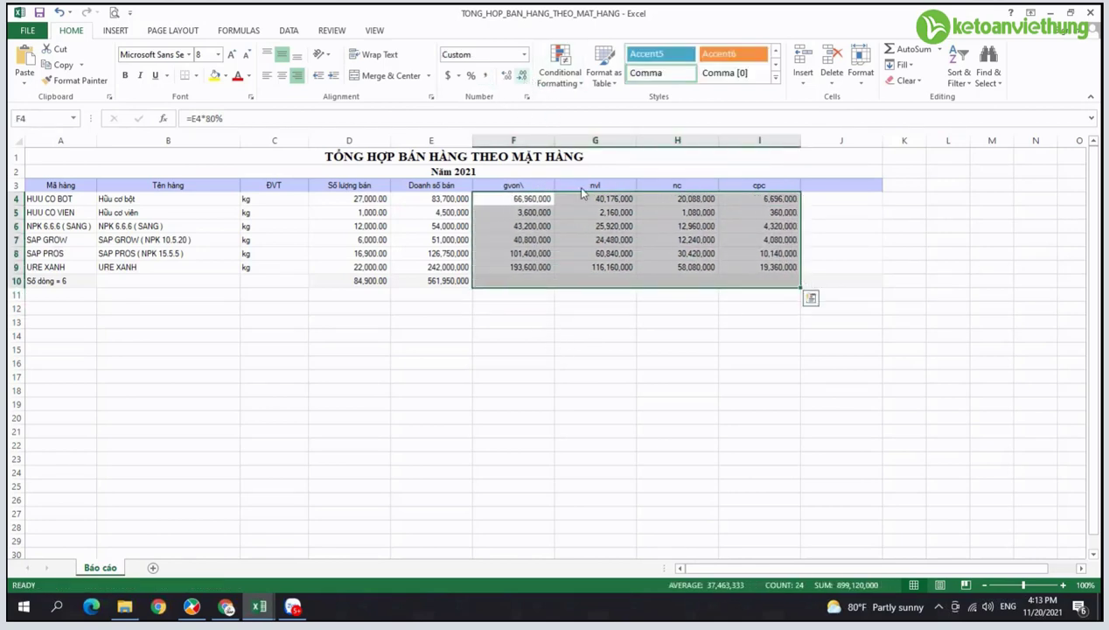
{"action": "left_click", "coordinate": [591, 238]}
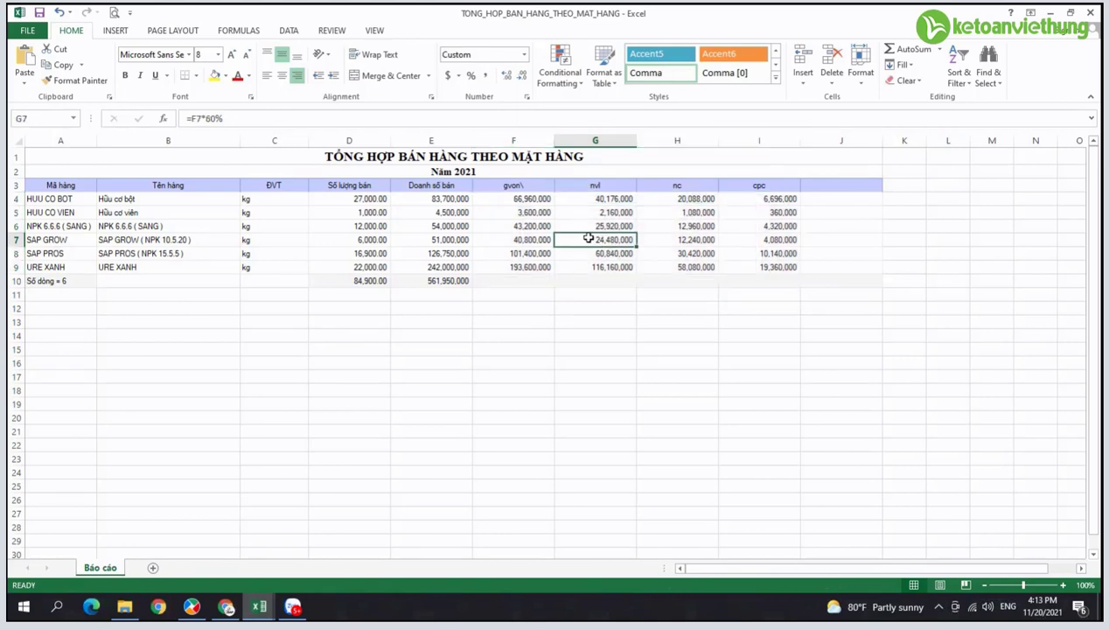
{"action": "left_click", "coordinate": [587, 194]}
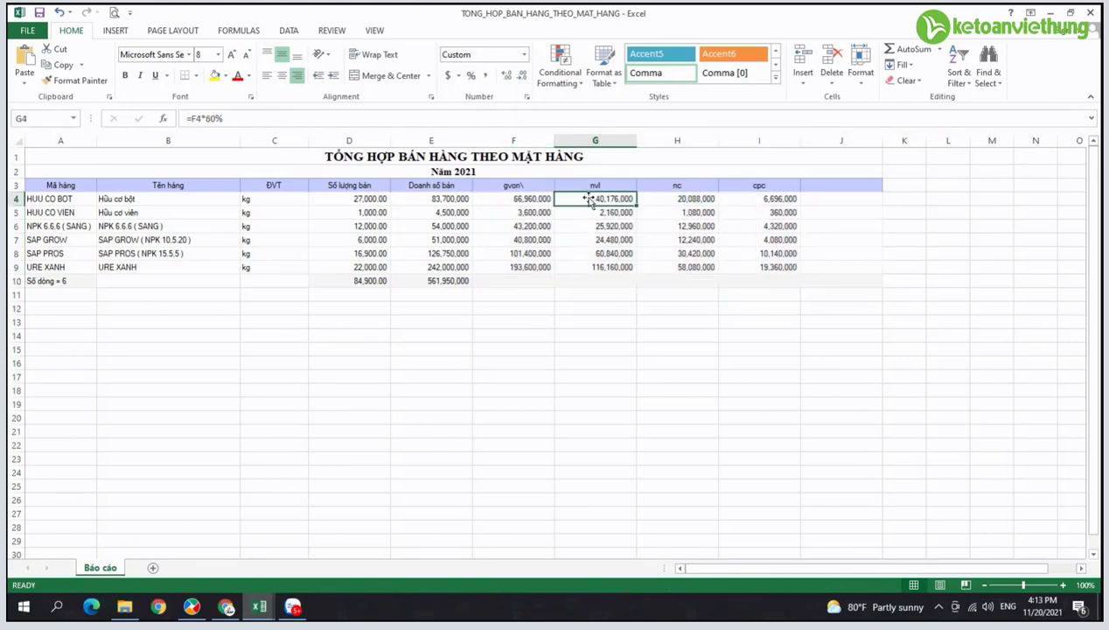
{"action": "left_click", "coordinate": [604, 266]}
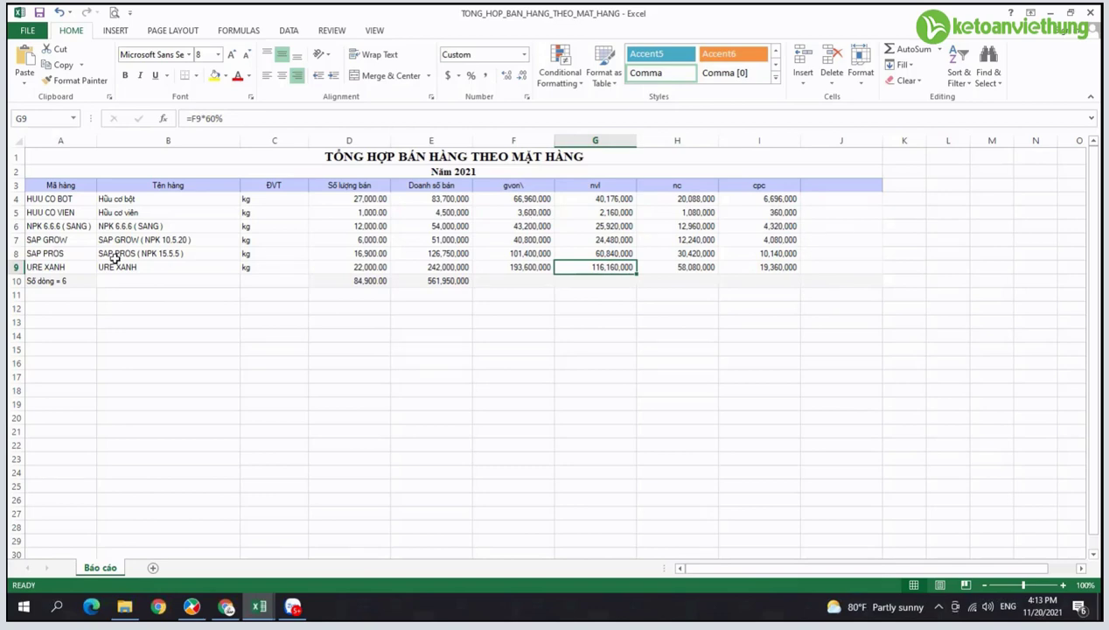
{"action": "left_click", "coordinate": [146, 199]}
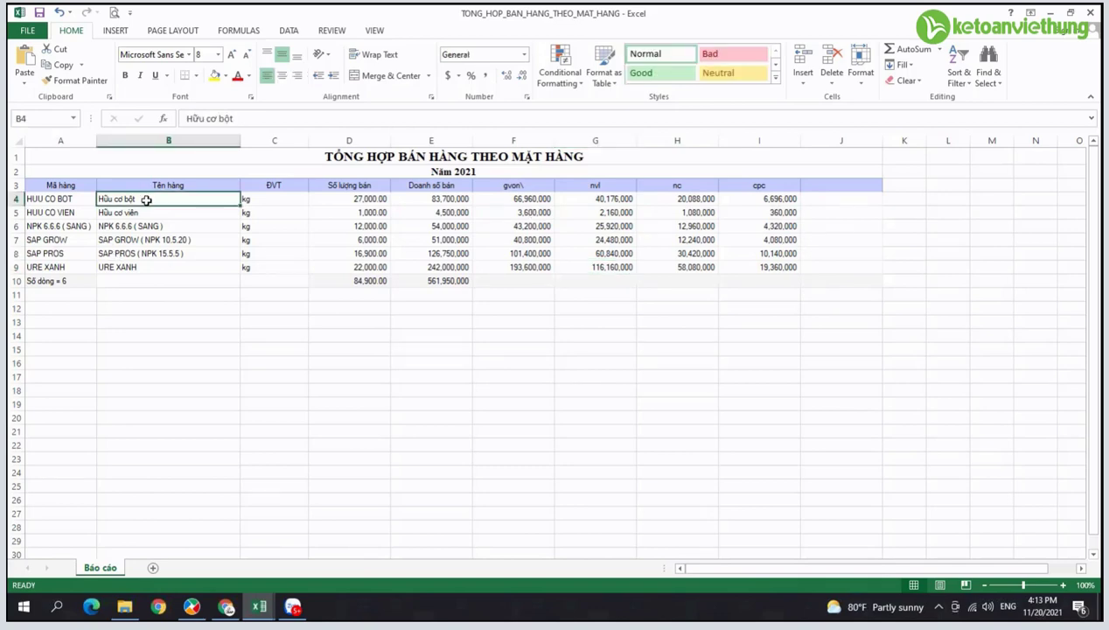
{"action": "left_click", "coordinate": [612, 199]}
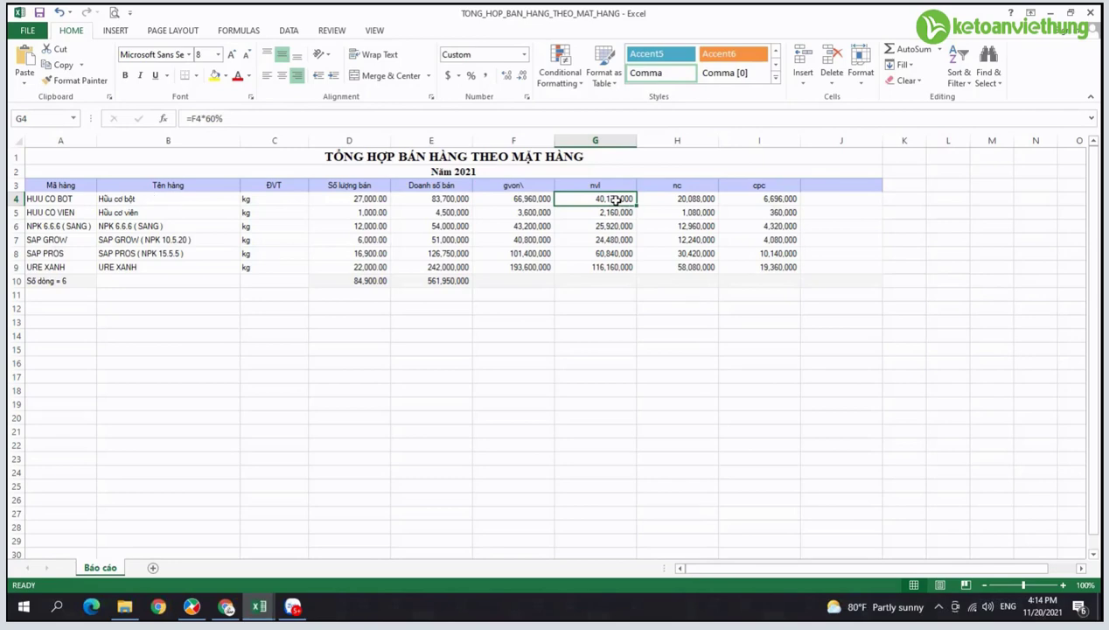
{"action": "left_click", "coordinate": [180, 324]}
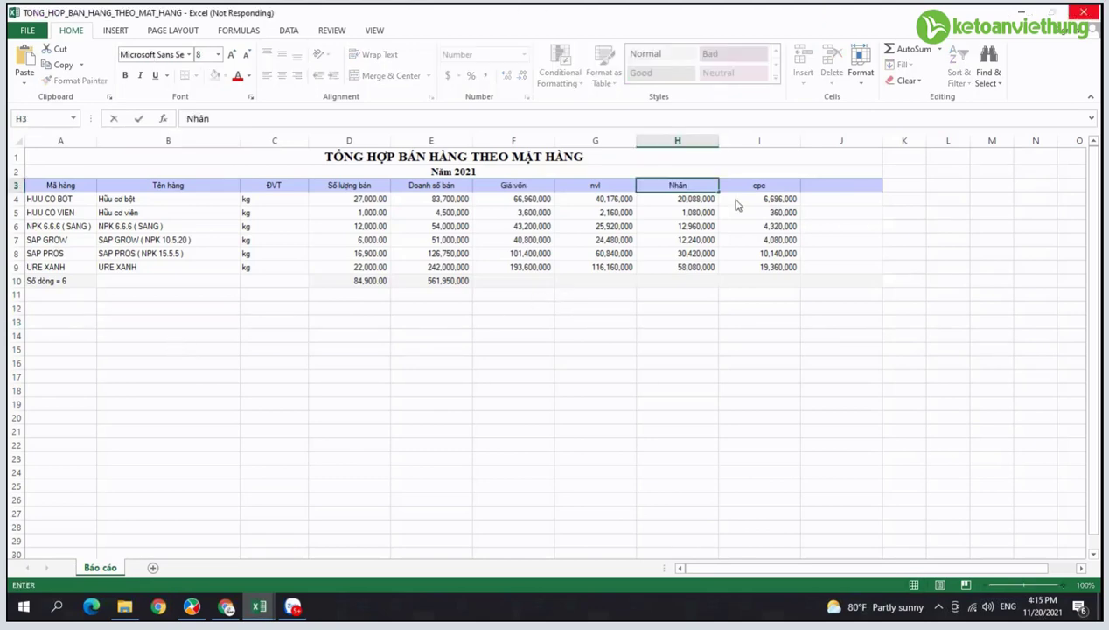
Step: Copy the product name Hữu cơ bột from B4 into B13
{"action": "left_click", "coordinate": [136, 196]}
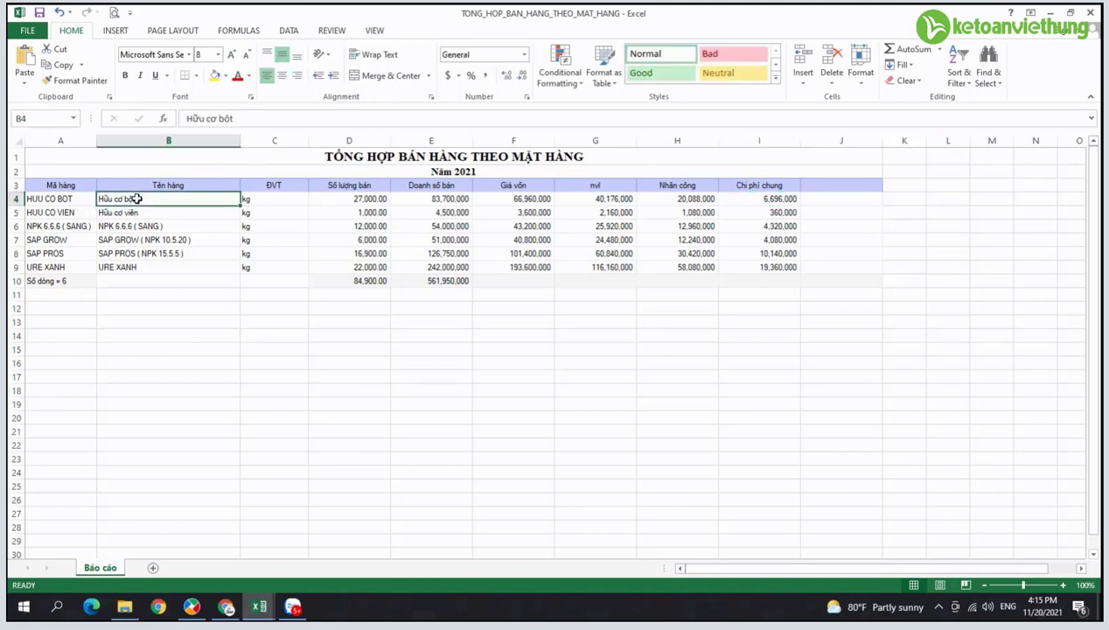
{"action": "key", "text": "ctrl+c"}
{"action": "left_click", "coordinate": [131, 321]}
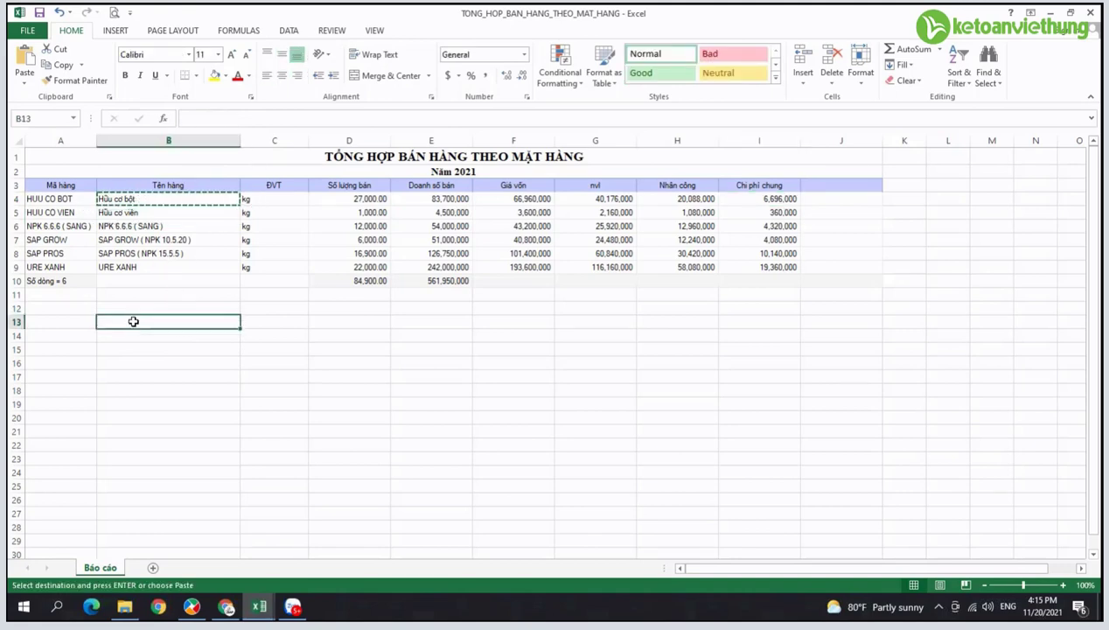
{"action": "key", "text": "ctrl+v"}
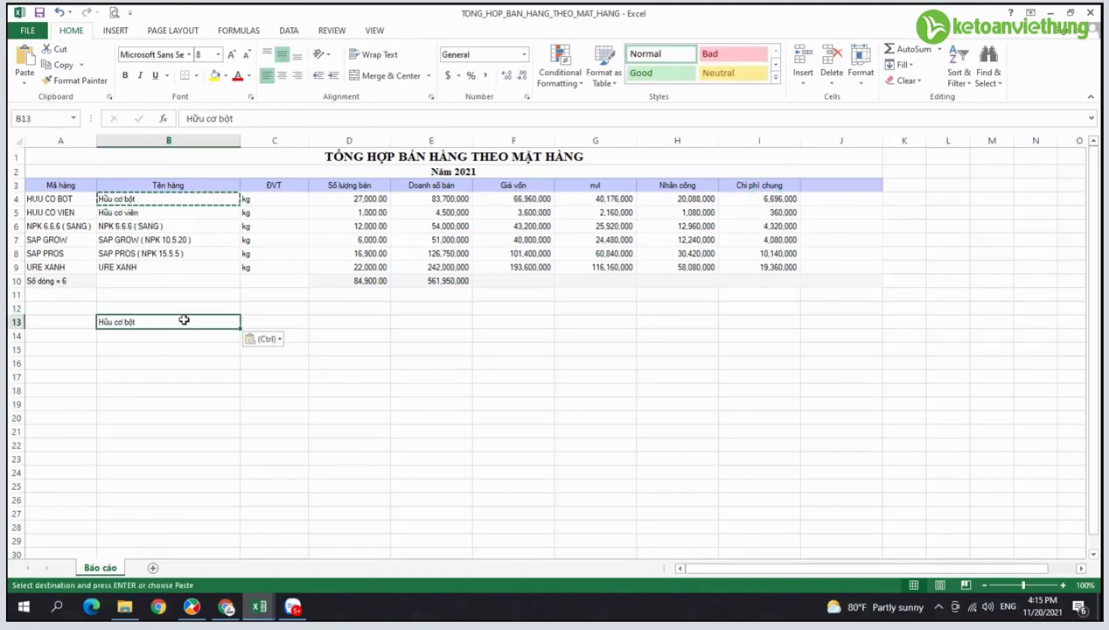
{"action": "left_click", "coordinate": [272, 323]}
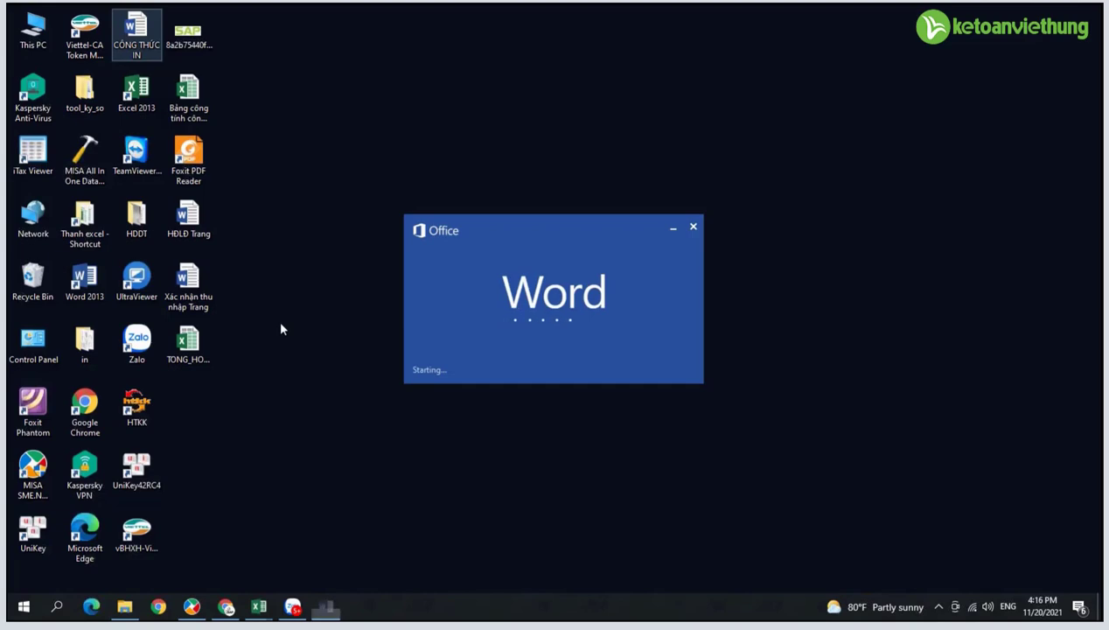
Step: Examine the ingredients and quantities of the Hữu cơ bột mixing formula in the Word document CÔNG THỨC IN
{"action": "scroll", "coordinate": [282, 329], "scroll_direction": "down", "scroll_amount": 3}
{"action": "scroll", "coordinate": [282, 329], "scroll_direction": "up", "scroll_amount": 3}
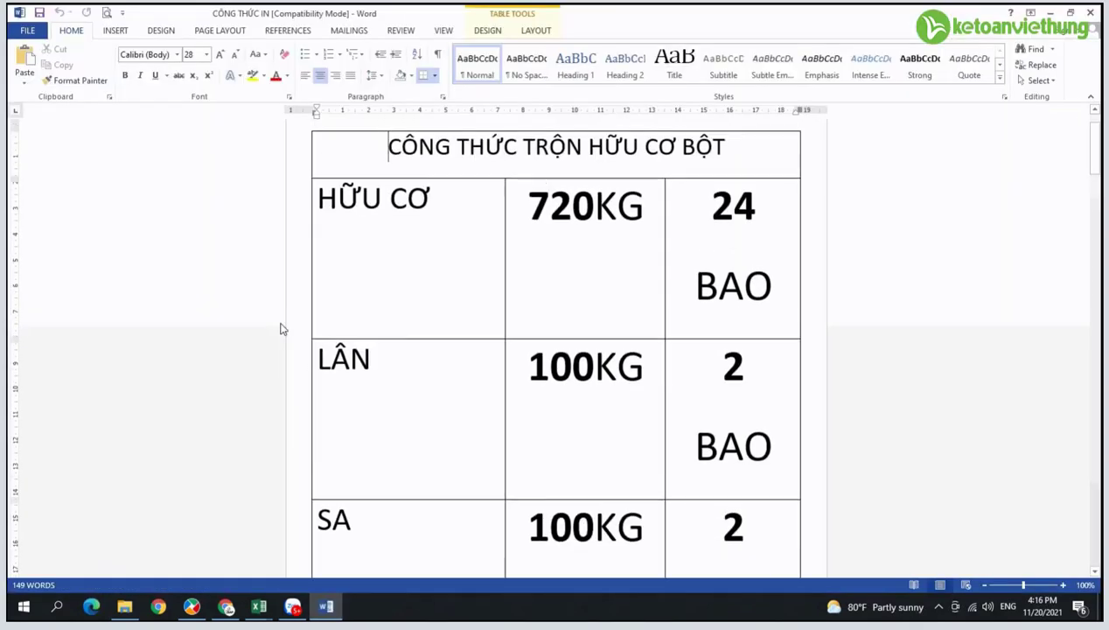
{"action": "scroll", "coordinate": [282, 329], "scroll_direction": "down", "scroll_amount": 1}
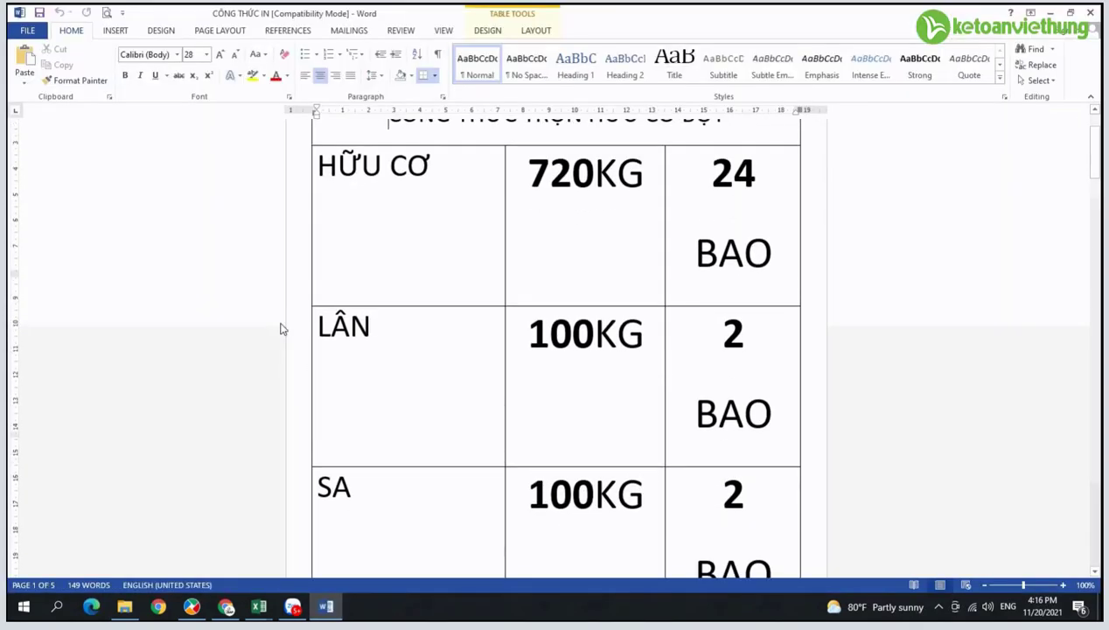
{"action": "scroll", "coordinate": [282, 329], "scroll_direction": "down", "scroll_amount": 1}
{"action": "scroll", "coordinate": [282, 329], "scroll_direction": "up", "scroll_amount": 1}
{"action": "scroll", "coordinate": [281, 329], "scroll_direction": "up", "scroll_amount": 1}
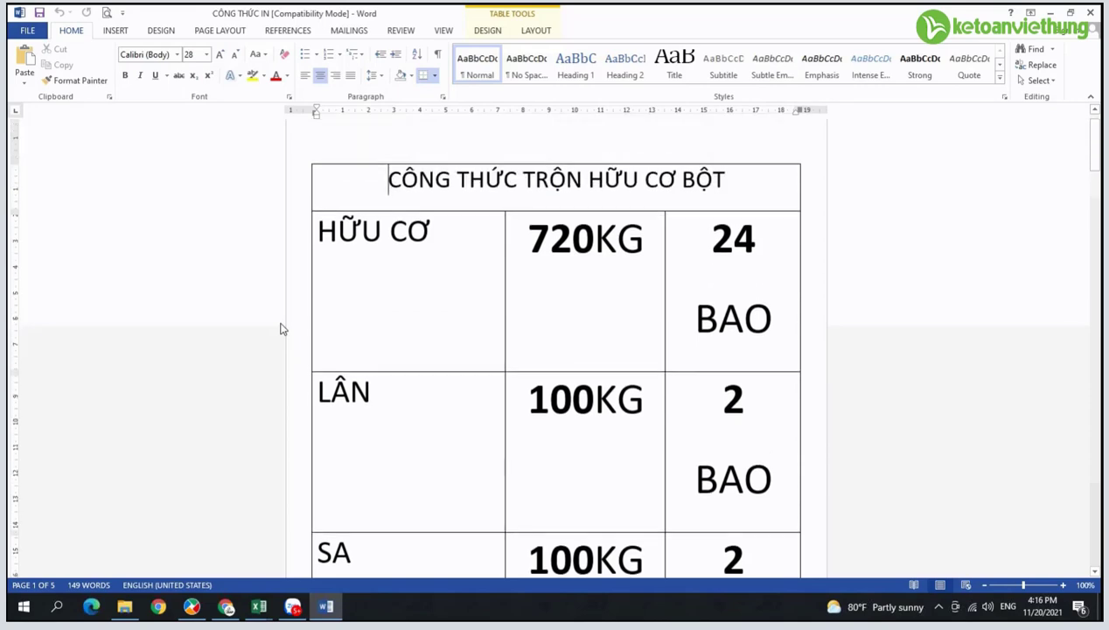
{"action": "scroll", "coordinate": [282, 329], "scroll_direction": "down", "scroll_amount": 1}
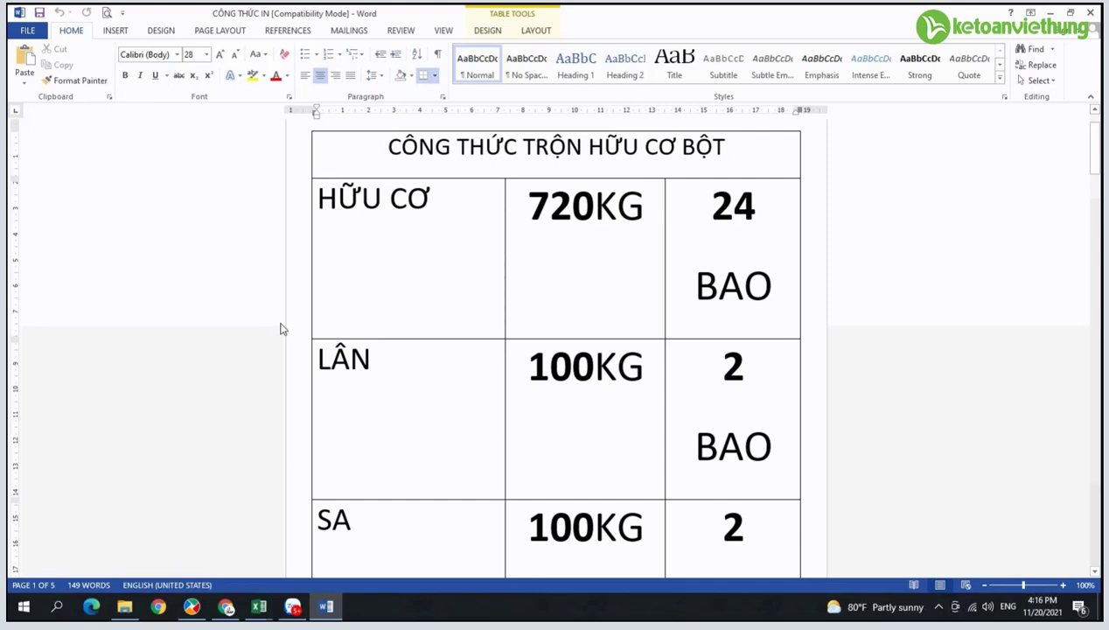
{"action": "scroll", "coordinate": [483, 247], "scroll_direction": "down", "scroll_amount": 1}
{"action": "scroll", "coordinate": [489, 238], "scroll_direction": "up", "scroll_amount": 1}
Step: Switch back to the Excel report and enter the ingredient Mùn hữu cơ in C13 with 720kg in D13
{"action": "key", "text": "alt+Tab"}
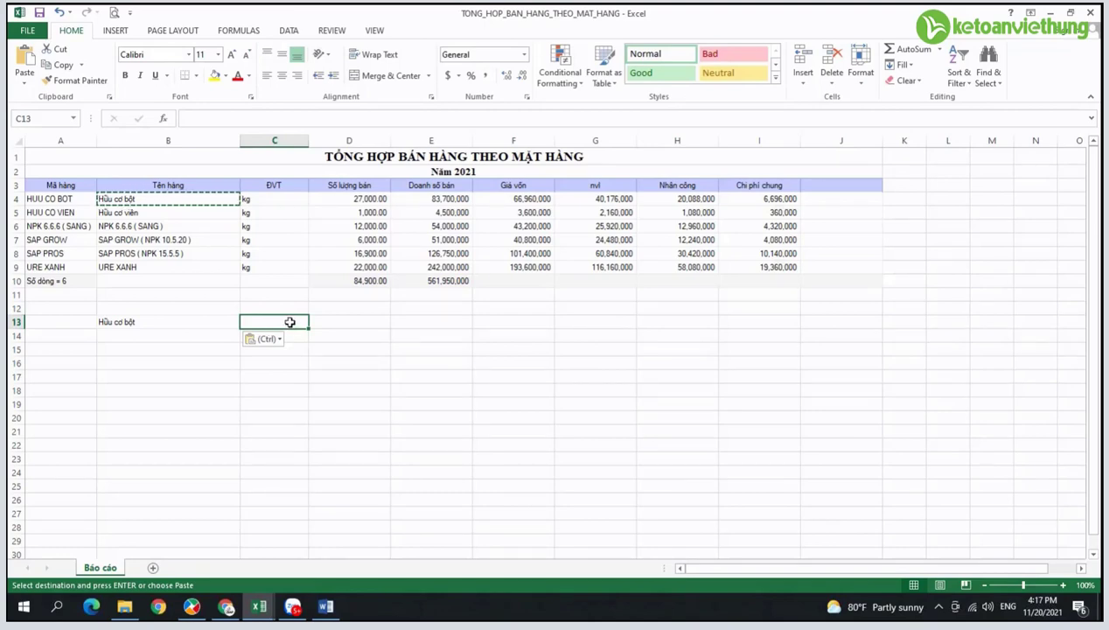
{"action": "type", "text": "Mun"}
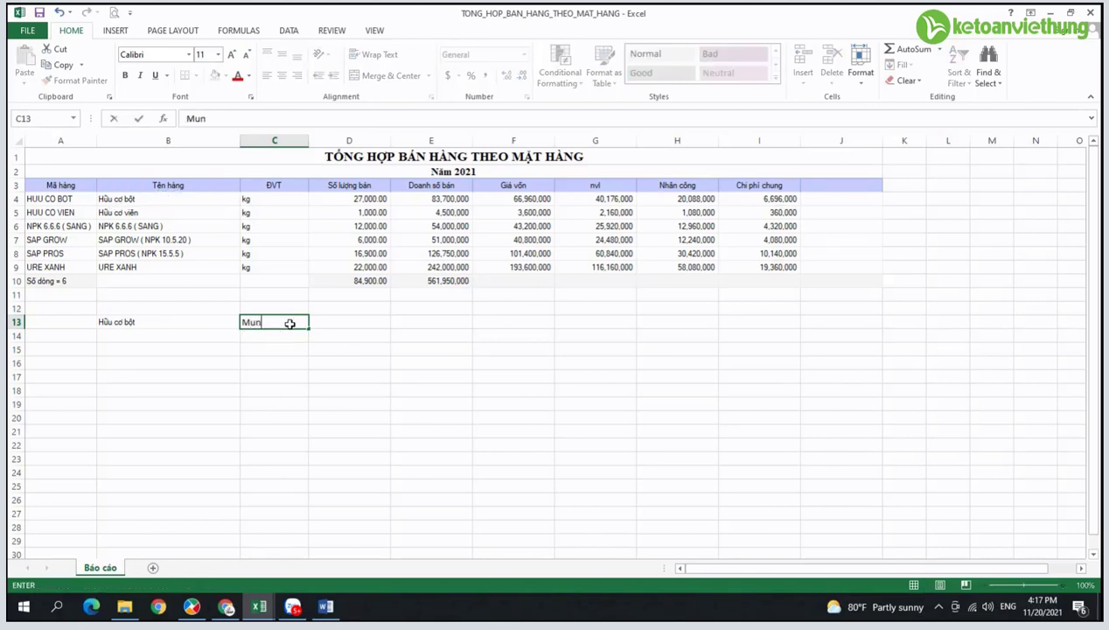
{"action": "type", "text": " hưu"}
{"action": "type", "text": " cơ"}
{"action": "key", "text": "Tab"}
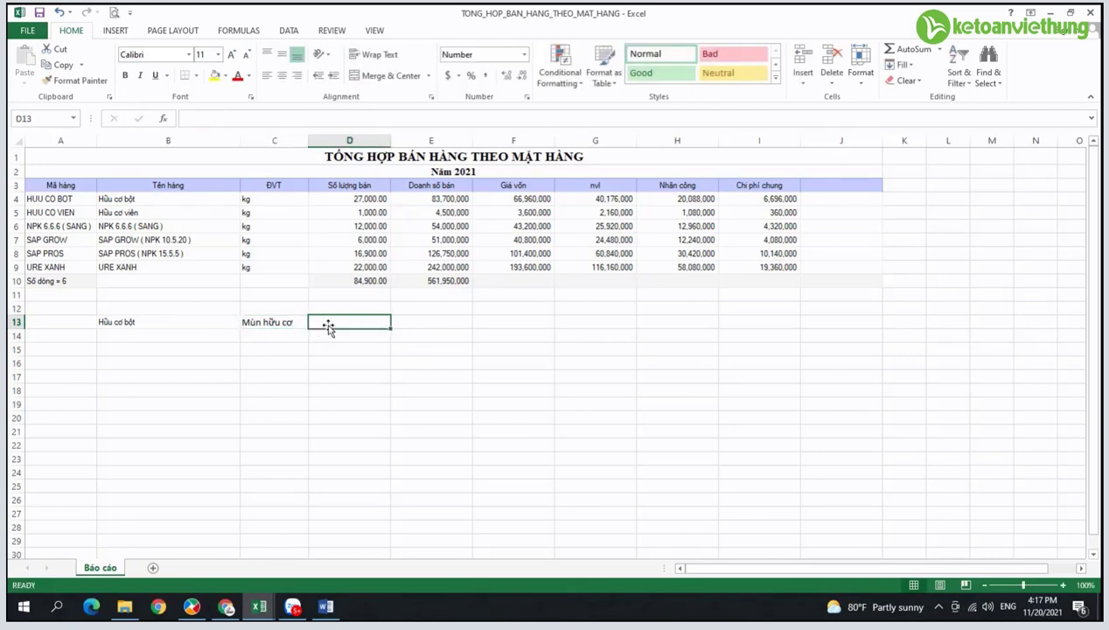
{"action": "type", "text": "720kg"}
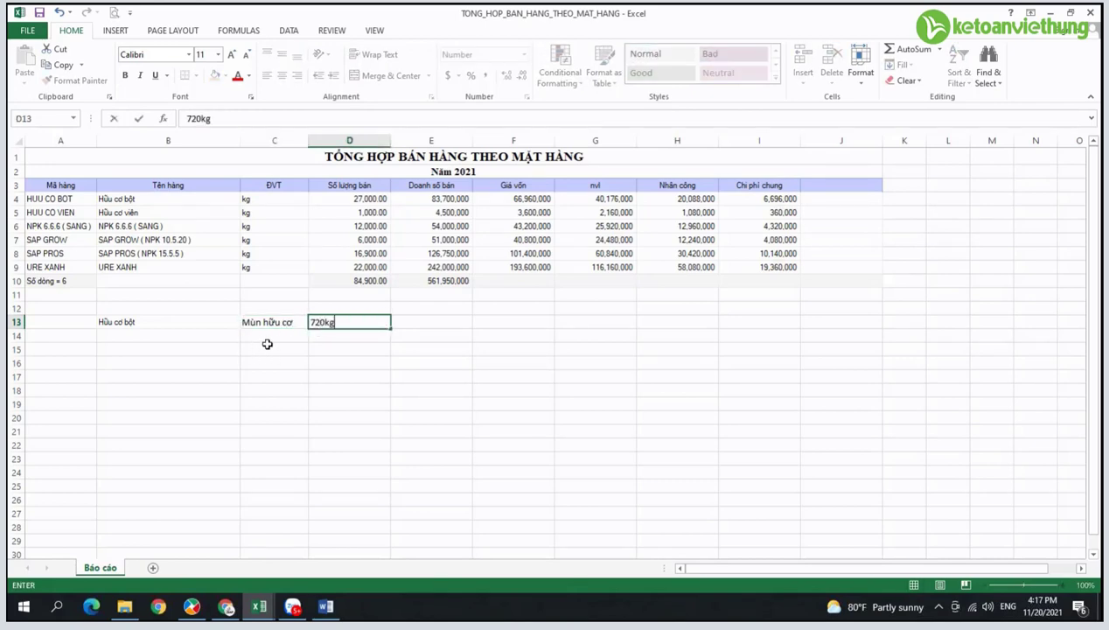
{"action": "key", "text": "Return"}
{"action": "left_click", "coordinate": [303, 339]}
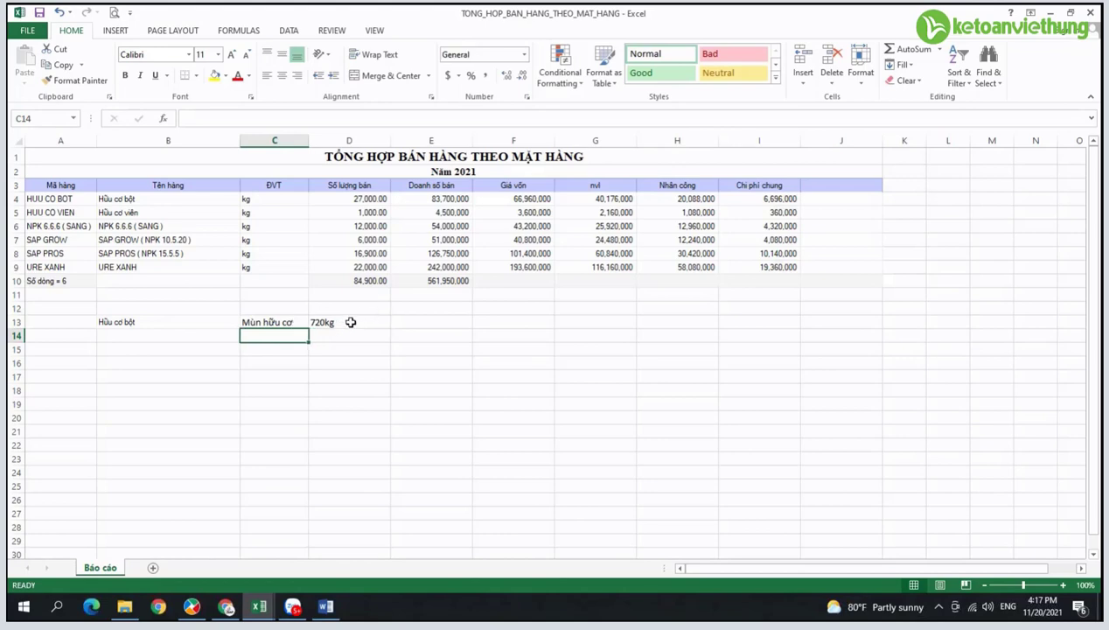
Step: Replace the Mùn hữu cơ quantity in D13 with the plain number 720
{"action": "key", "text": "Up"}
{"action": "key", "text": "Up"}
{"action": "key", "text": "Right"}
{"action": "key", "text": "Right"}
{"action": "key", "text": "Left"}
{"action": "type", "text": "720"}
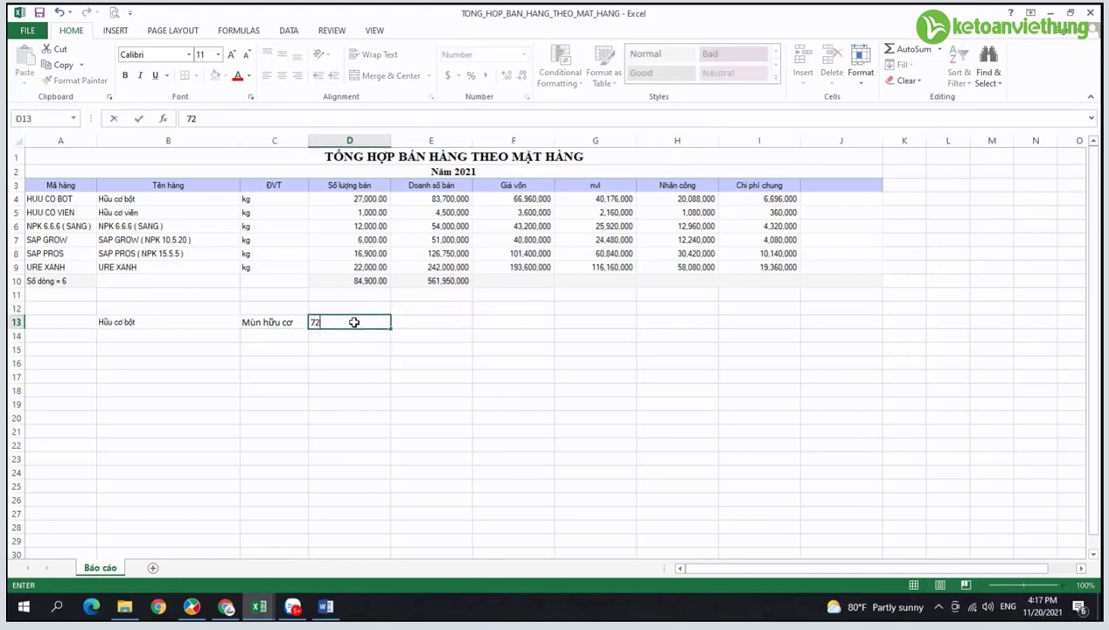
{"action": "key", "text": "Return"}
Step: Add the ingredient Lân TQ in C14 with quantity 50 in D14
{"action": "left_click", "coordinate": [288, 345]}
{"action": "type", "text": "Lân"}
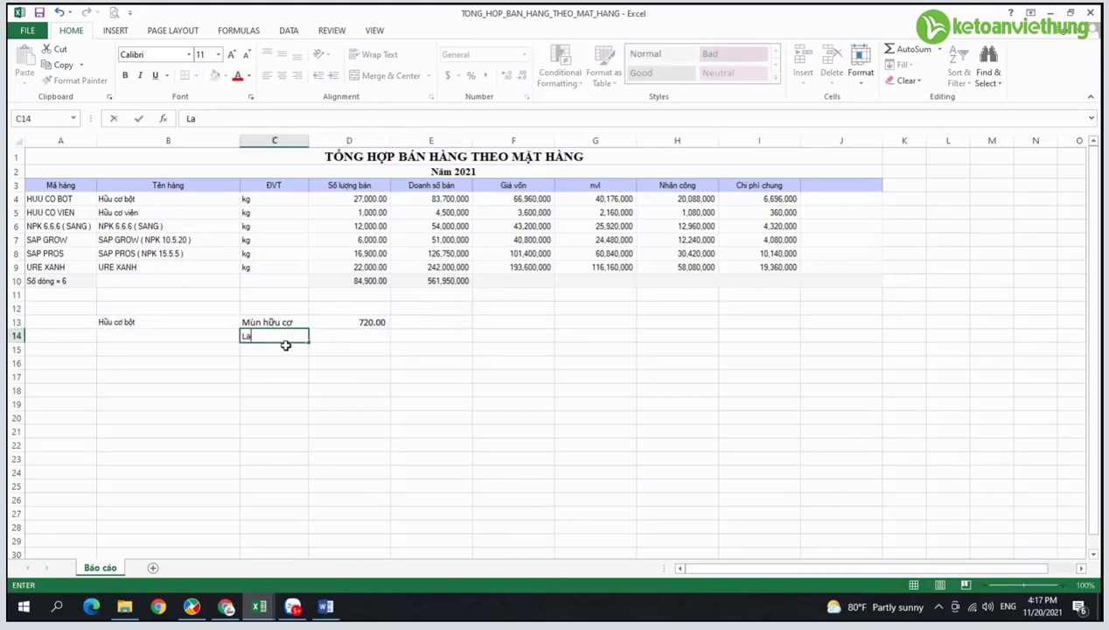
{"action": "type", "text": " TQ"}
{"action": "key", "text": "Return"}
{"action": "key", "text": "Up"}
{"action": "key", "text": "Right"}
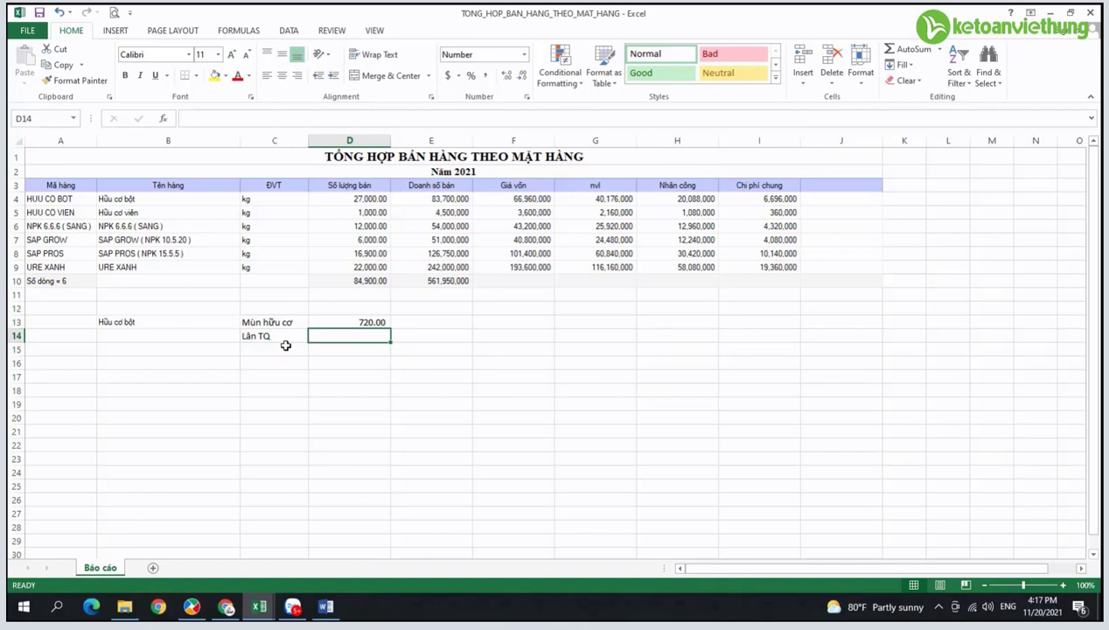
{"action": "type", "text": "50"}
{"action": "key", "text": "Return"}
Step: Add the ingredient SA in C15 with quantity 50 in D15
{"action": "key", "text": "Left"}
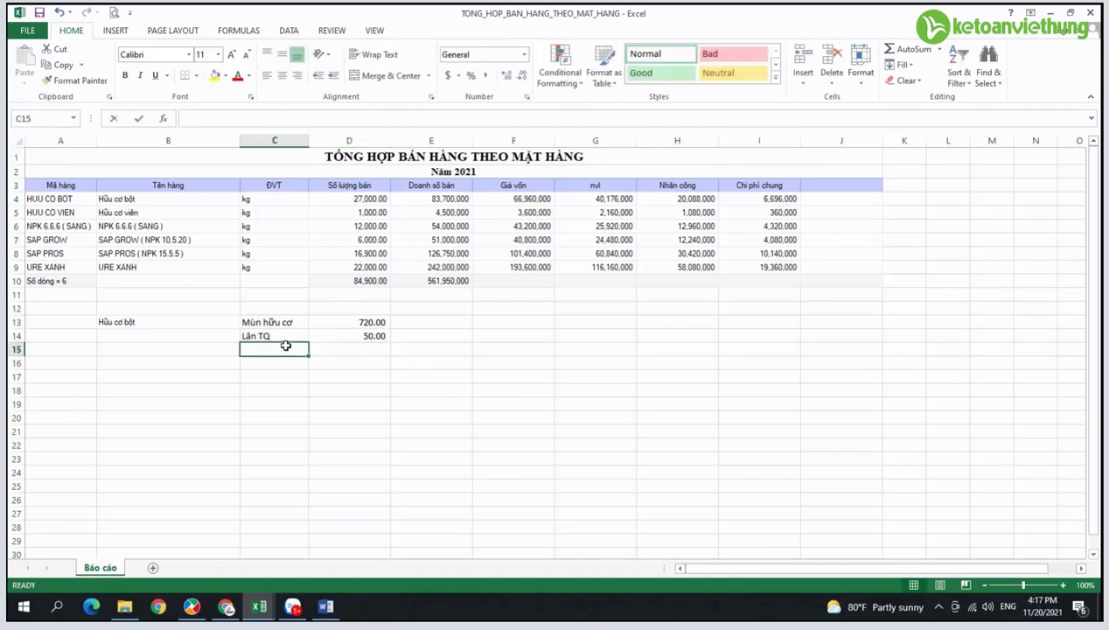
{"action": "type", "text": "SA"}
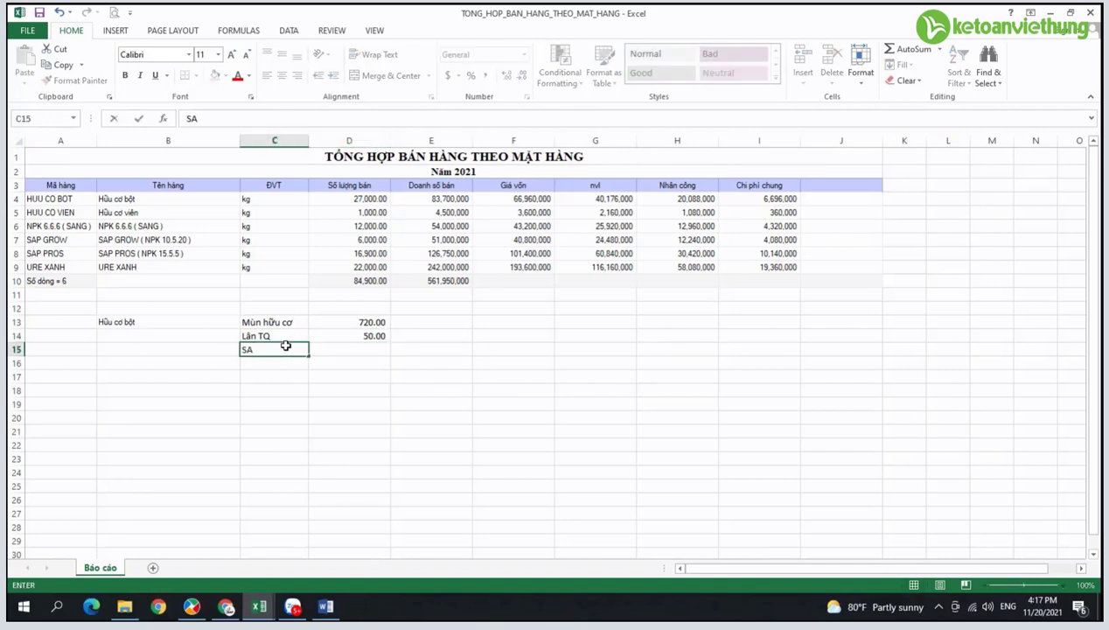
{"action": "key", "text": "Right"}
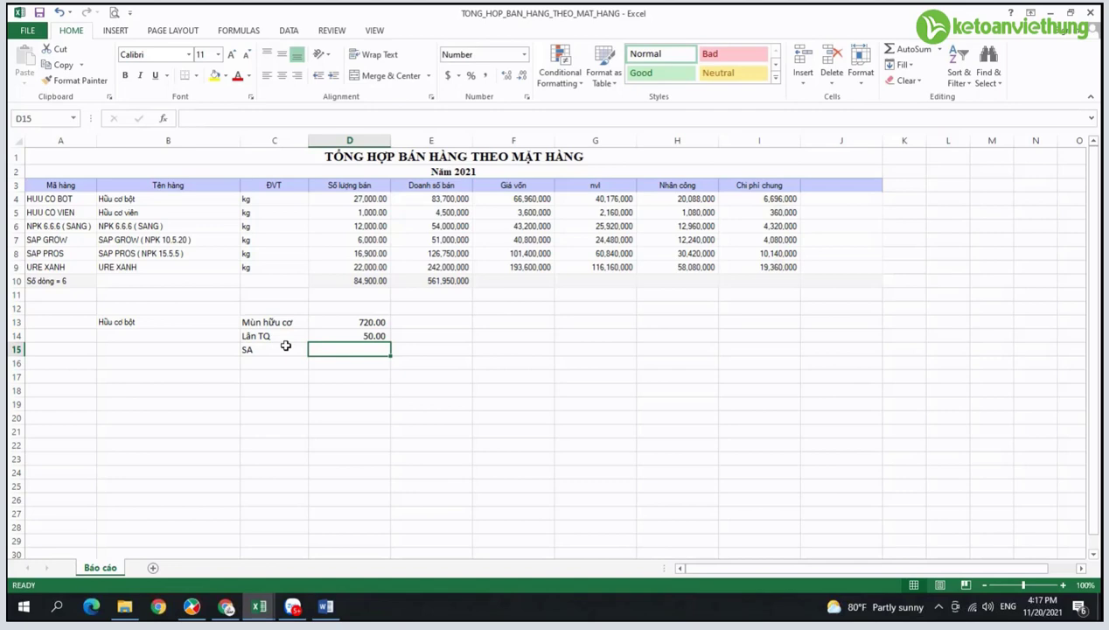
{"action": "type", "text": "50"}
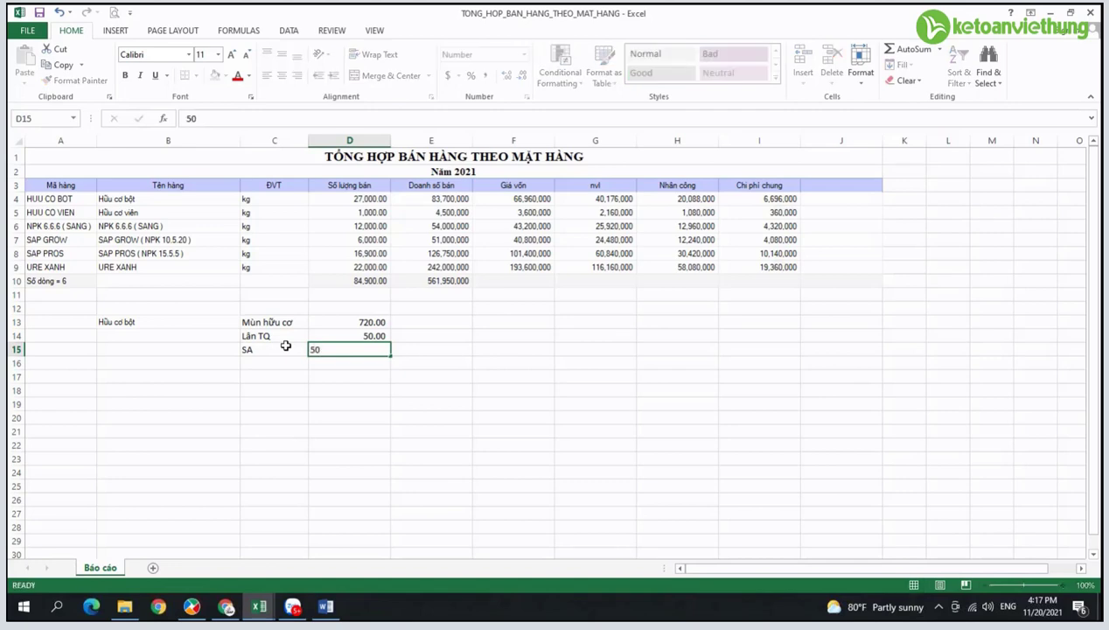
{"action": "key", "text": "Return"}
Step: Add the ingredient DOLOMIT in C16 with quantity 175 in D16
{"action": "key", "text": "Left"}
{"action": "type", "text": "DO"}
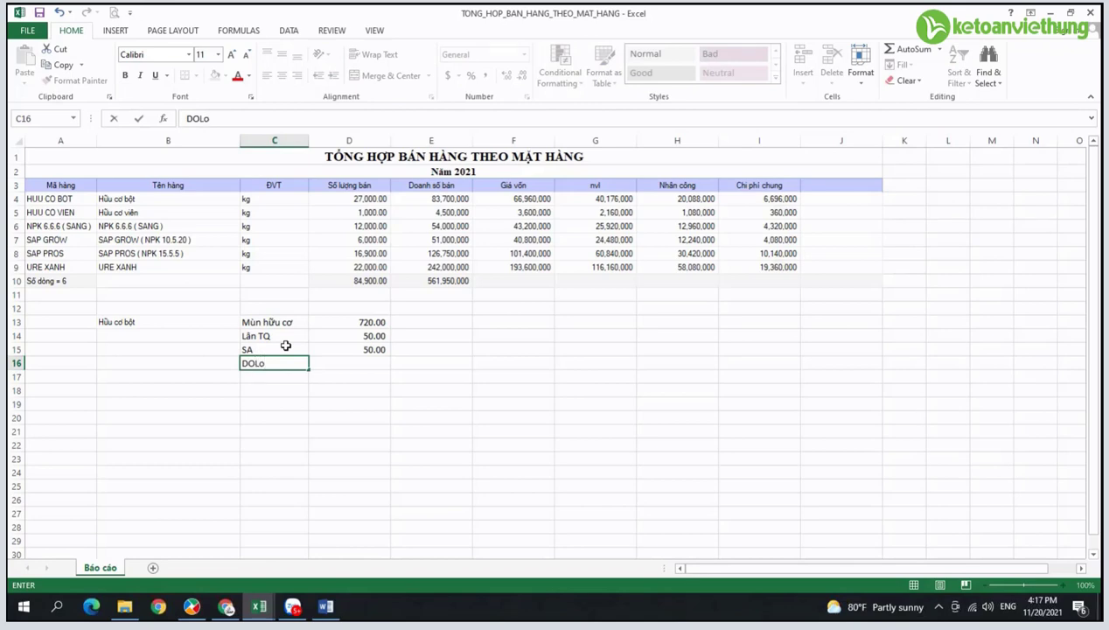
{"action": "type", "text": "LOMIT"}
{"action": "key", "text": "BackSpace"}
{"action": "key", "text": "BackSpace"}
{"action": "type", "text": "It"}
{"action": "key", "text": "BackSpace"}
{"action": "key", "text": "BackSpace"}
{"action": "type", "text": "T"}
{"action": "key", "text": "Tab"}
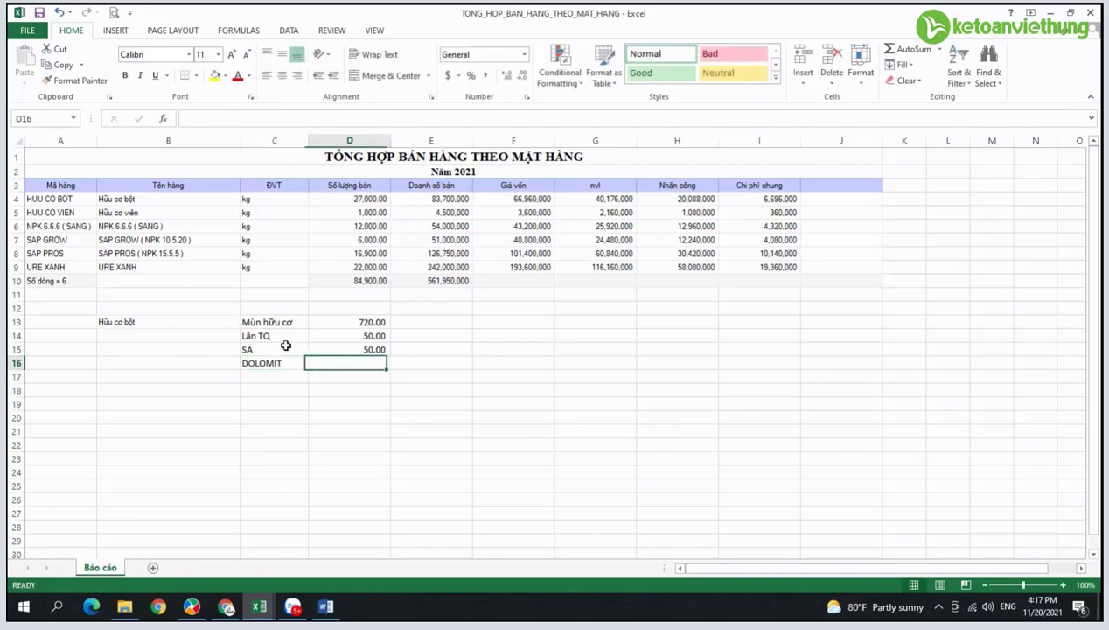
{"action": "type", "text": "175"}
{"action": "key", "text": "Return"}
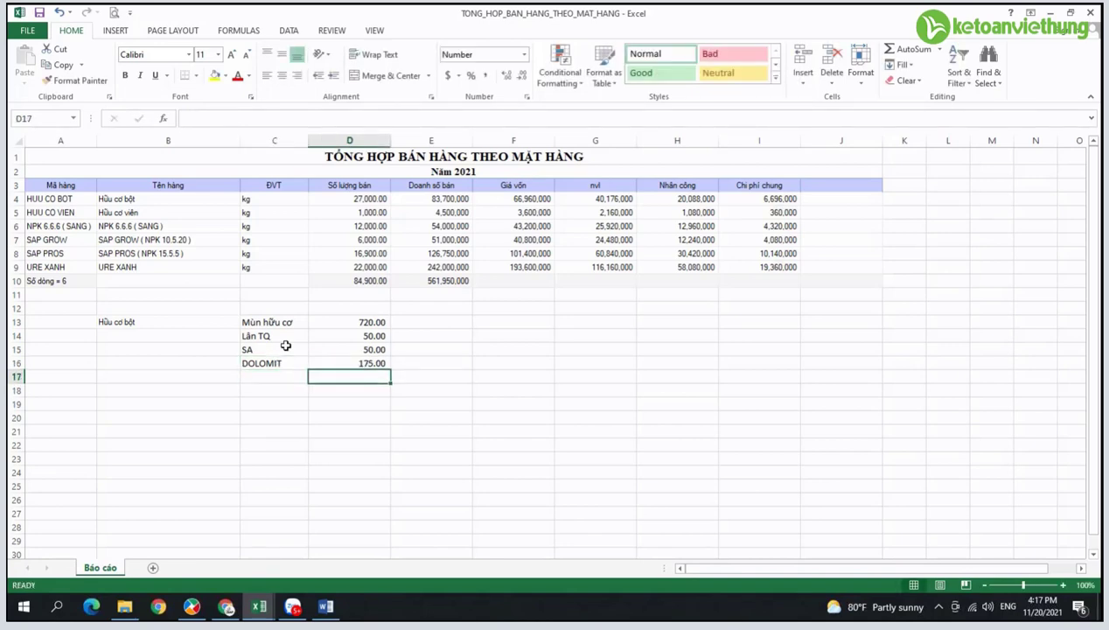
Step: Add a quantity of 0.5 in D17 and its ingredient name NAA in C17
{"action": "type", "text": "0"}
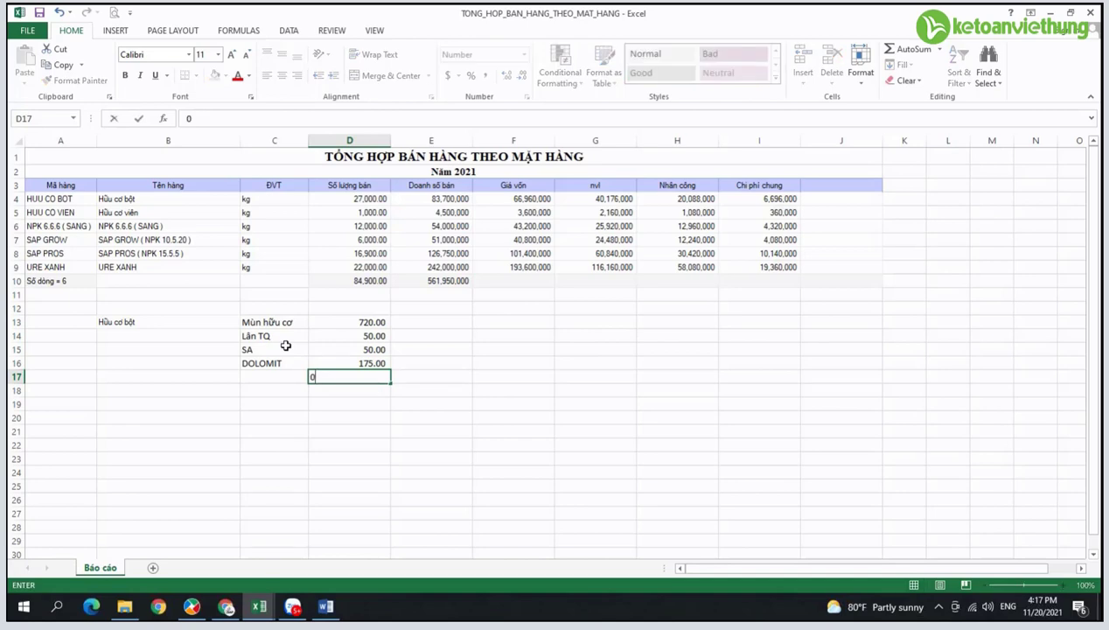
{"action": "type", "text": ".5"}
{"action": "key", "text": "Return"}
{"action": "key", "text": "Up"}
{"action": "key", "text": "Left"}
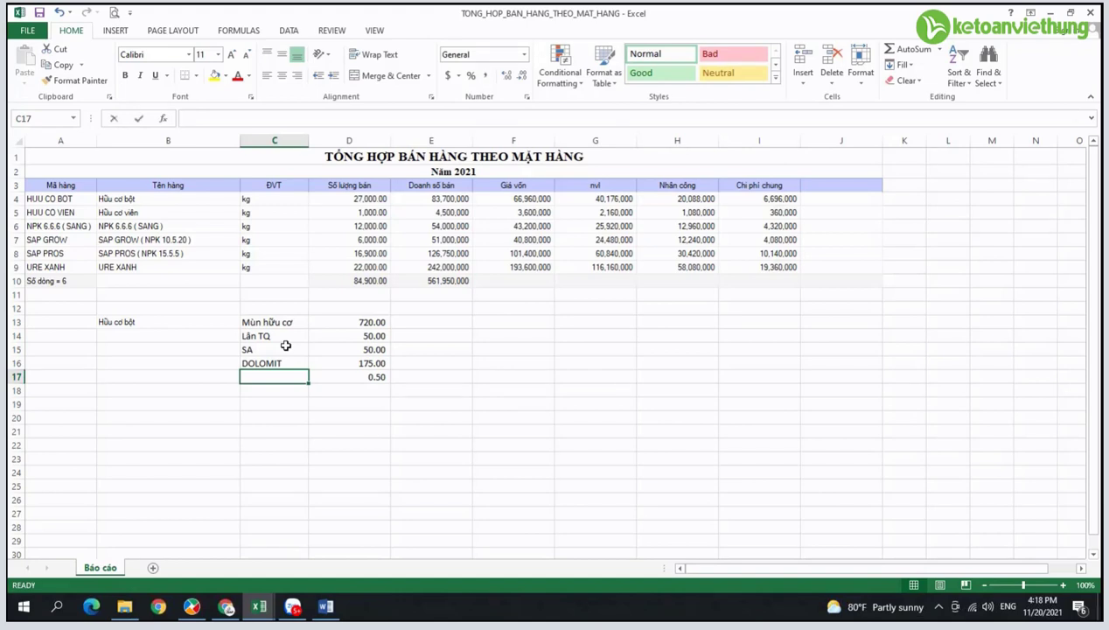
{"action": "type", "text": "NÃ"}
{"action": "type", "text": "A"}
{"action": "key", "text": "Return"}
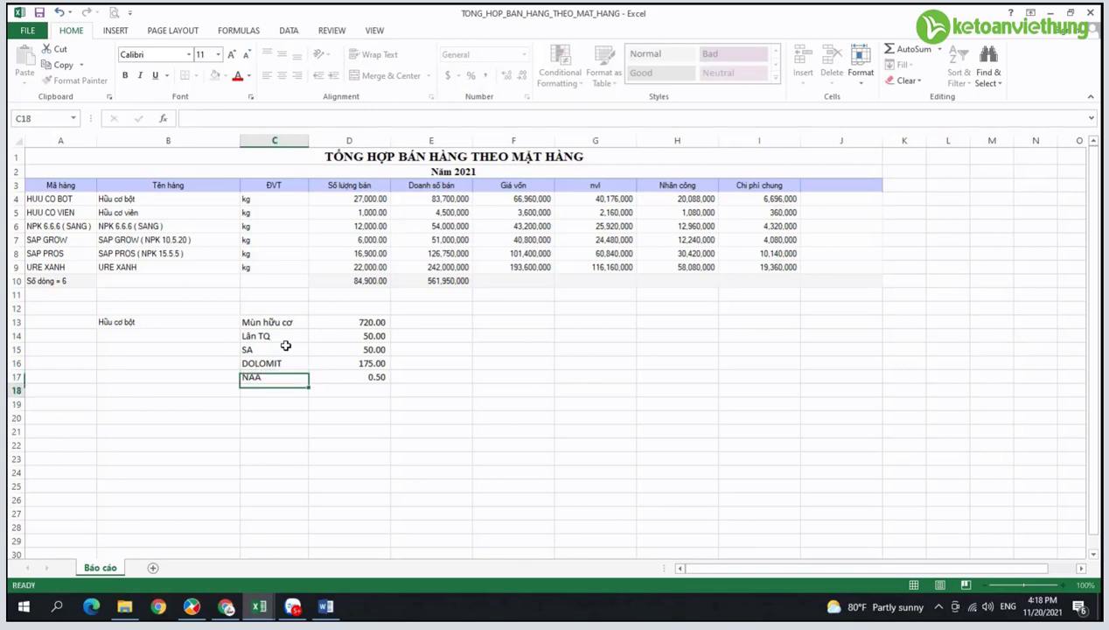
{"action": "left_click", "coordinate": [264, 307]}
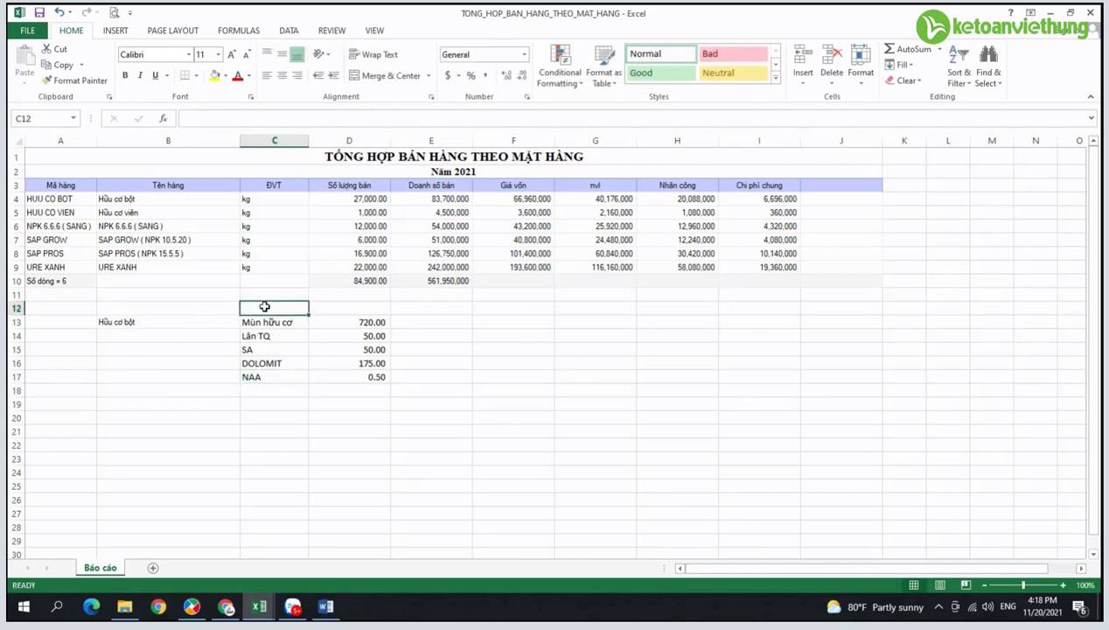
Step: Label the norm table's header cells B12 to F12 as tên tp, tên nvl, SL nvl, đơn giá nvl and thành tiền nvl
{"action": "type", "text": "tên nvl"}
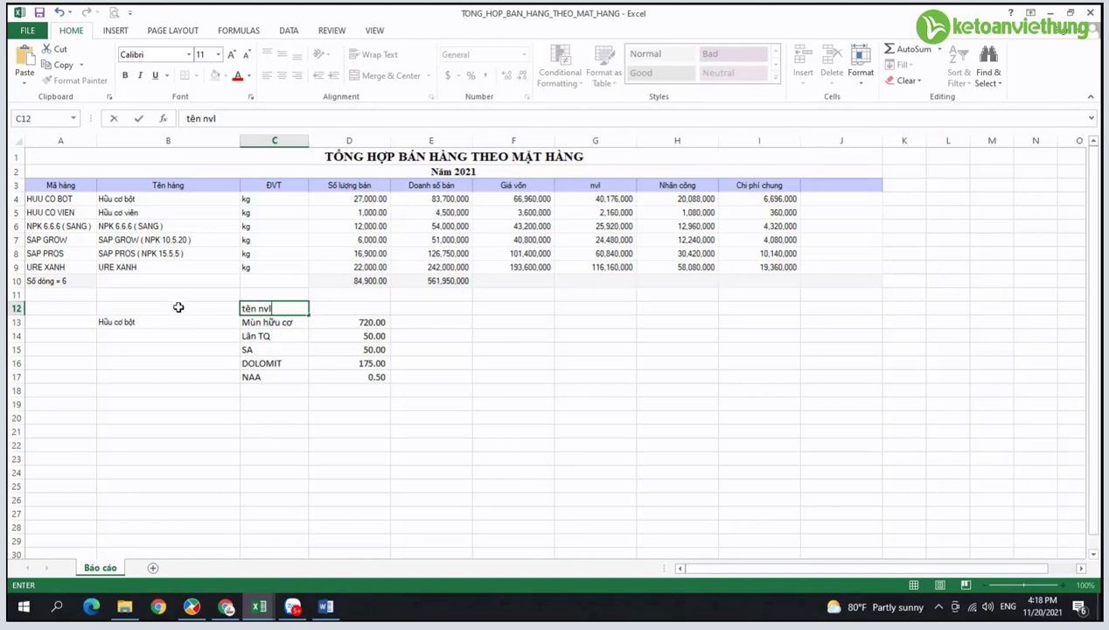
{"action": "left_click", "coordinate": [178, 307]}
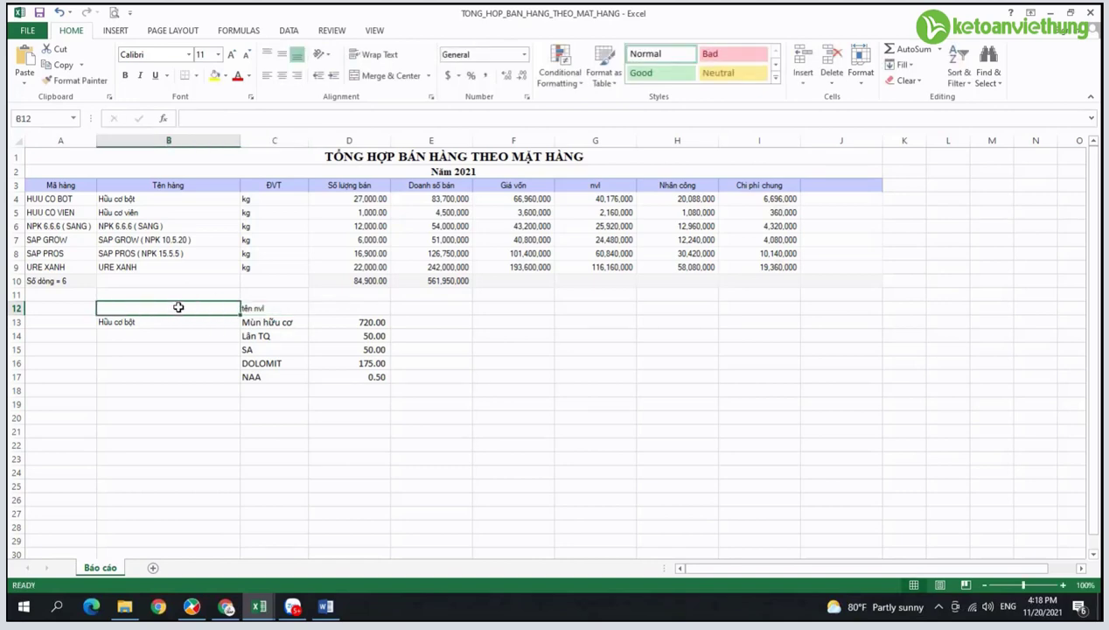
{"action": "type", "text": "tên tp"}
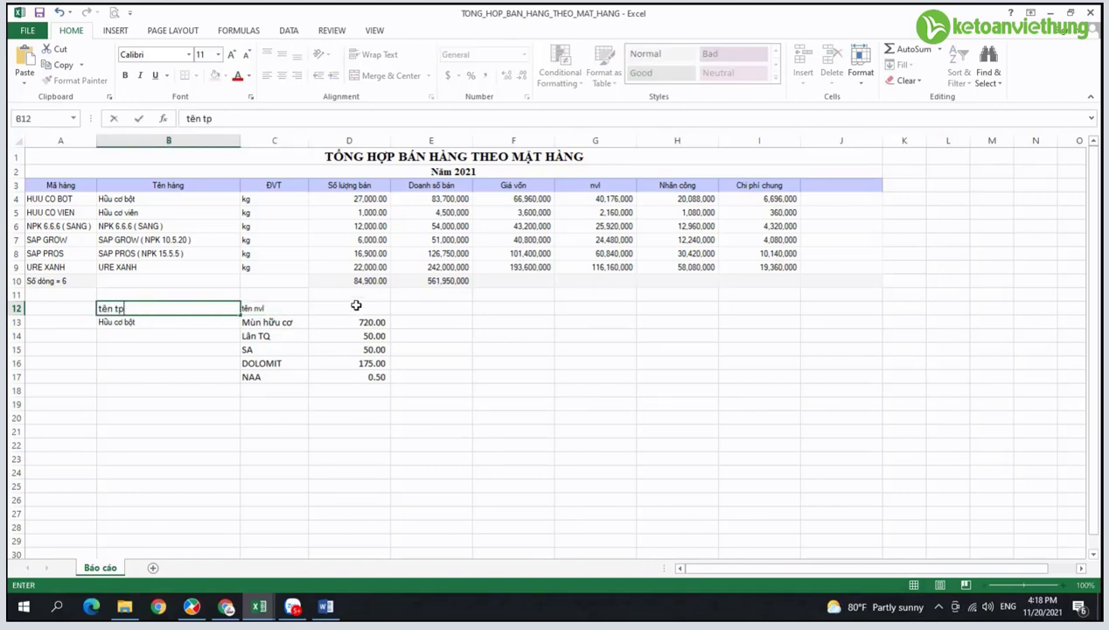
{"action": "left_click", "coordinate": [358, 306]}
{"action": "type", "text": "SL nvl"}
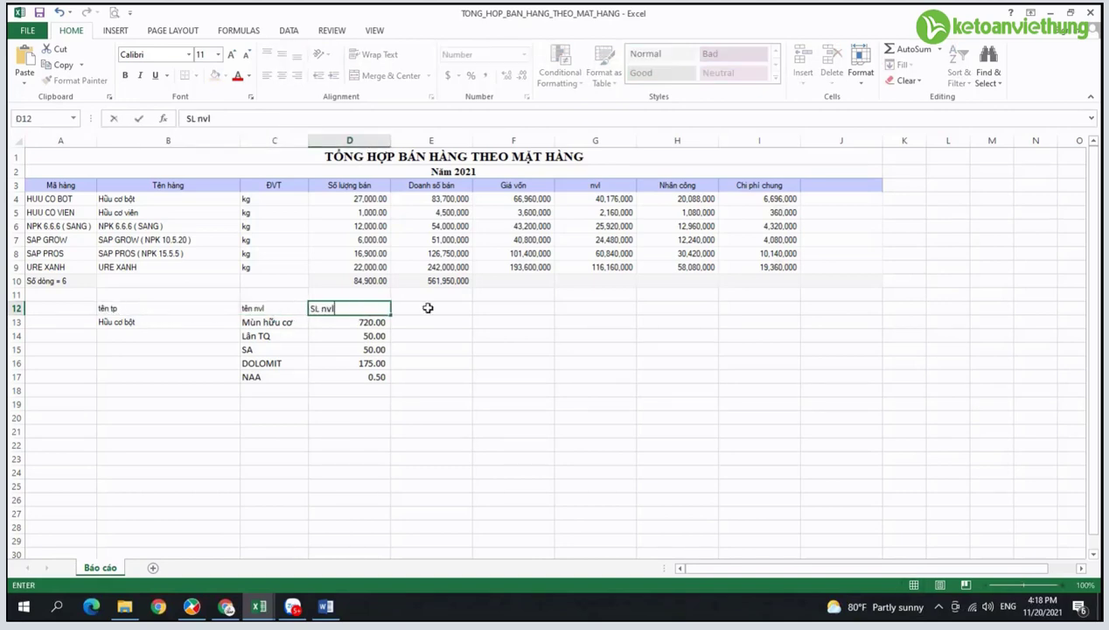
{"action": "left_click", "coordinate": [428, 308]}
{"action": "type", "text": "đơn giá nvl"}
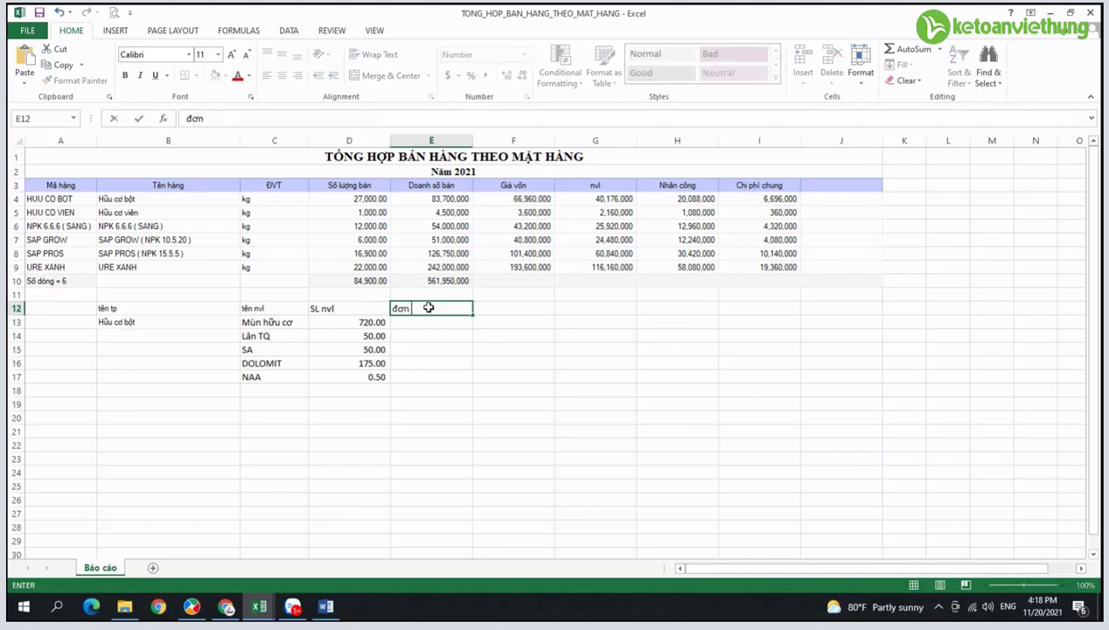
{"action": "left_click", "coordinate": [505, 306]}
{"action": "type", "text": "thành tiền nvl"}
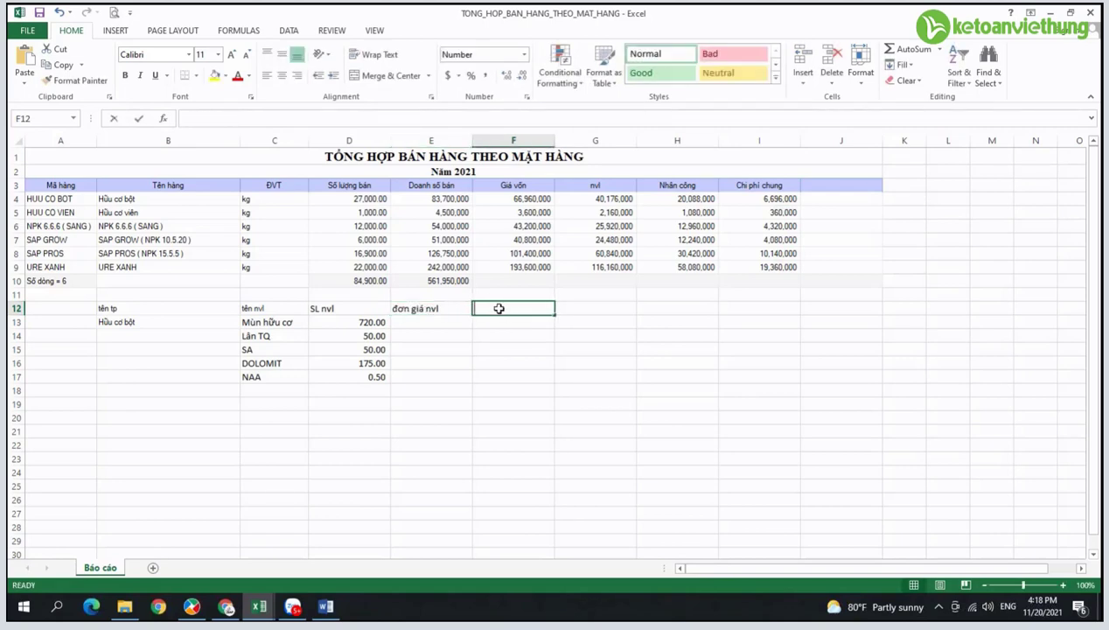
{"action": "left_click", "coordinate": [441, 325]}
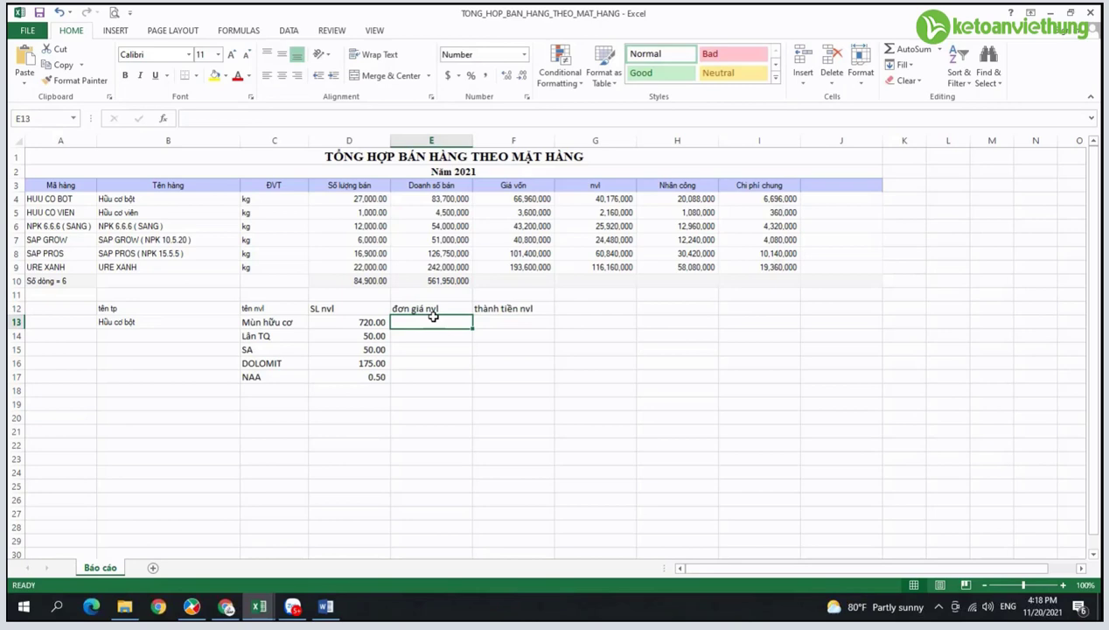
Step: Copy the product name Hữu cơ viên from B5 into B19 below the Hữu cơ bột ingredients
{"action": "left_click", "coordinate": [274, 378]}
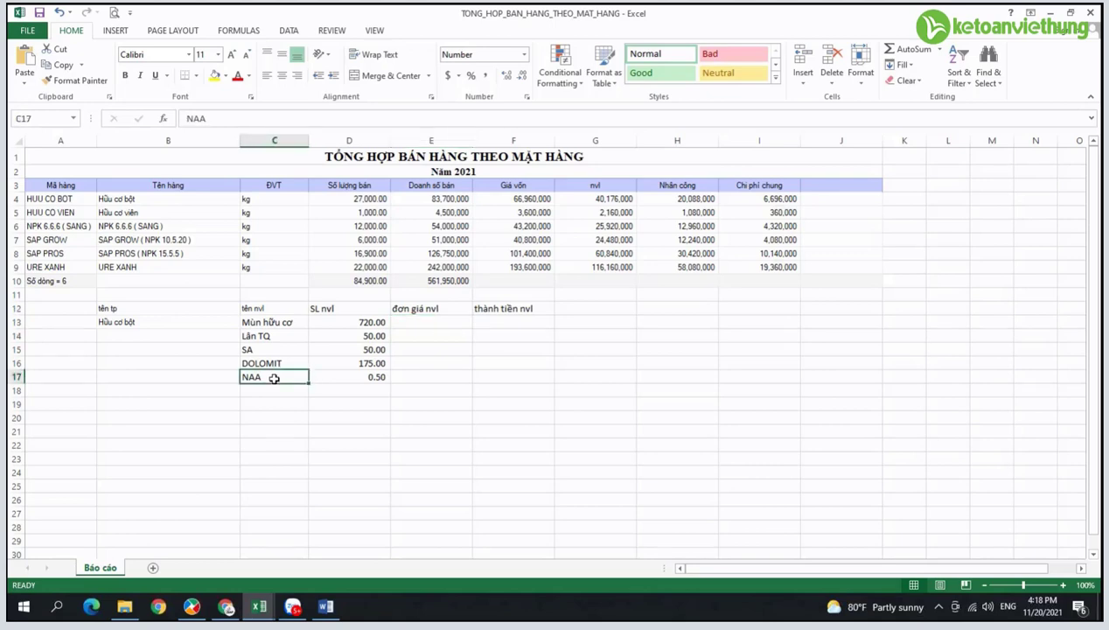
{"action": "left_click", "coordinate": [152, 213]}
{"action": "key", "text": "ctrl+c"}
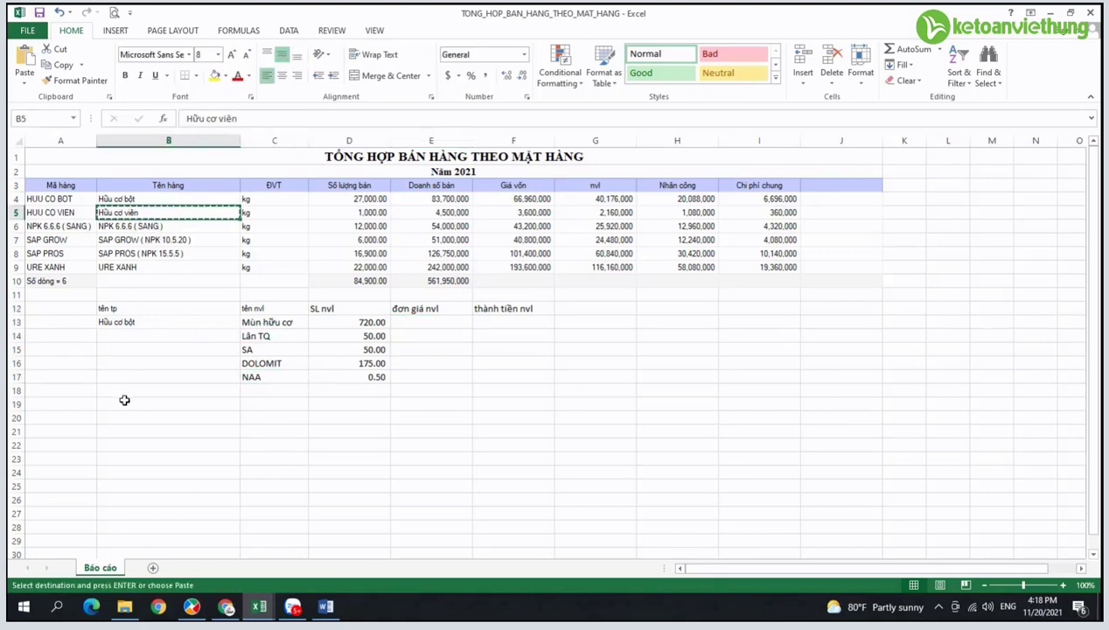
{"action": "left_click", "coordinate": [129, 400]}
{"action": "key", "text": "ctrl+v"}
Step: Enter unit prices of 1,600 for Mùn hữu cơ in E13 and 2,150 for Lân TQ in E14
{"action": "key", "text": "Up"}
{"action": "key", "text": "Up"}
{"action": "key", "text": "Up"}
{"action": "key", "text": "Up"}
{"action": "key", "text": "Up"}
{"action": "key", "text": "Up"}
{"action": "key", "text": "Right"}
{"action": "key", "text": "Right"}
{"action": "key", "text": "Right"}
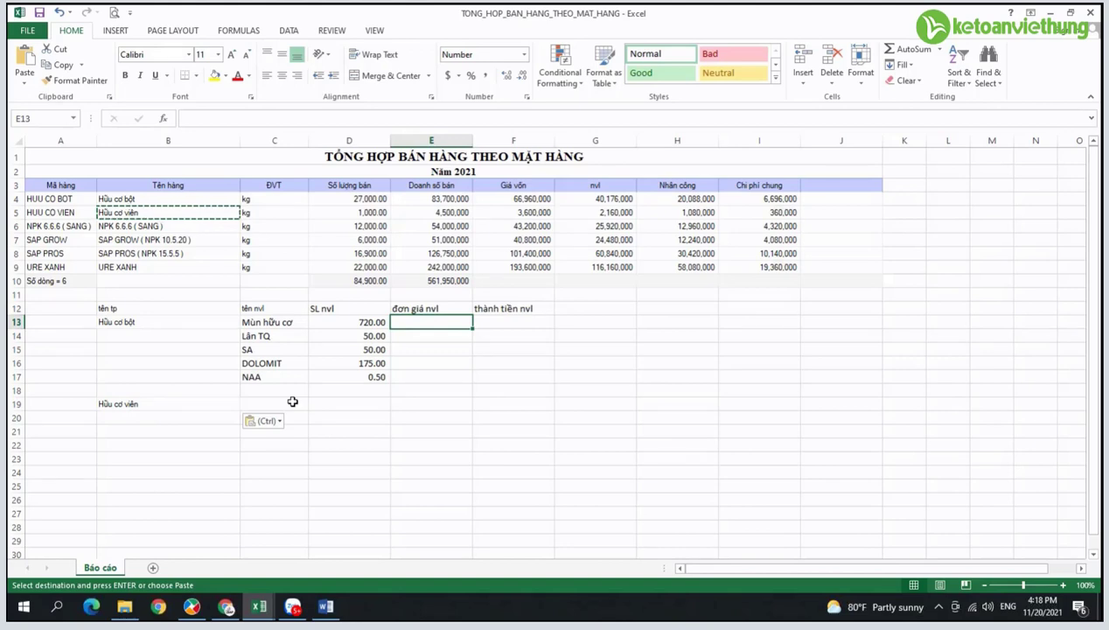
{"action": "type", "text": "1"}
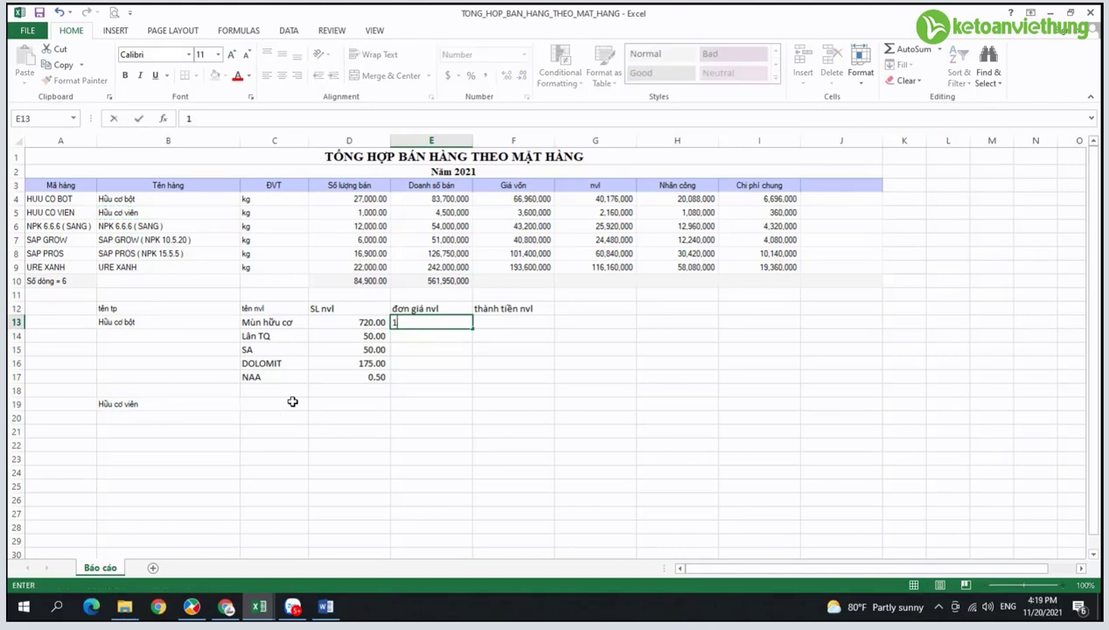
{"action": "type", "text": ",600"}
{"action": "key", "text": "Return"}
{"action": "type", "text": "2150"}
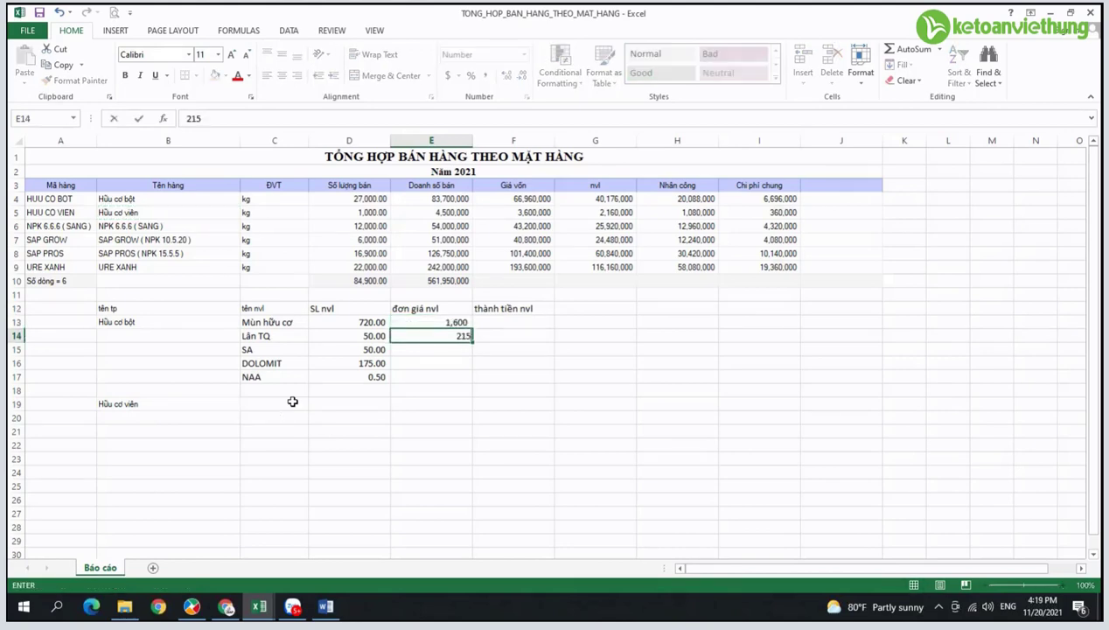
{"action": "key", "text": "Return"}
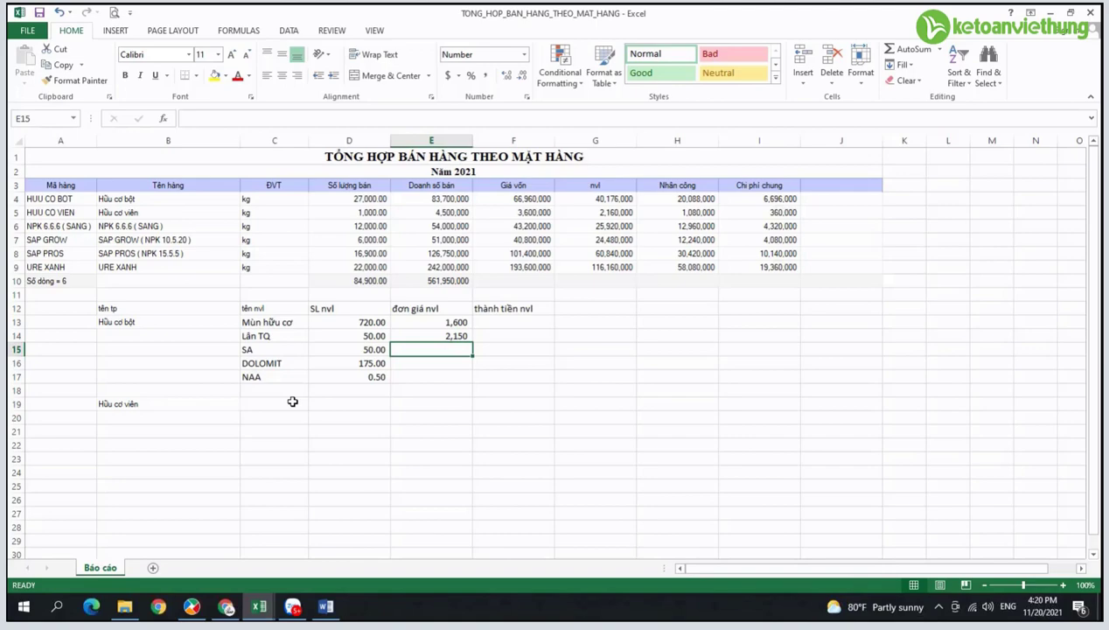
Step: Switch to MISA SME.NET and generate the warehouse report Sổ chi tiết vật tư hàng hóa for Năm nay with all items selected
{"action": "key", "text": "alt+Tab"}
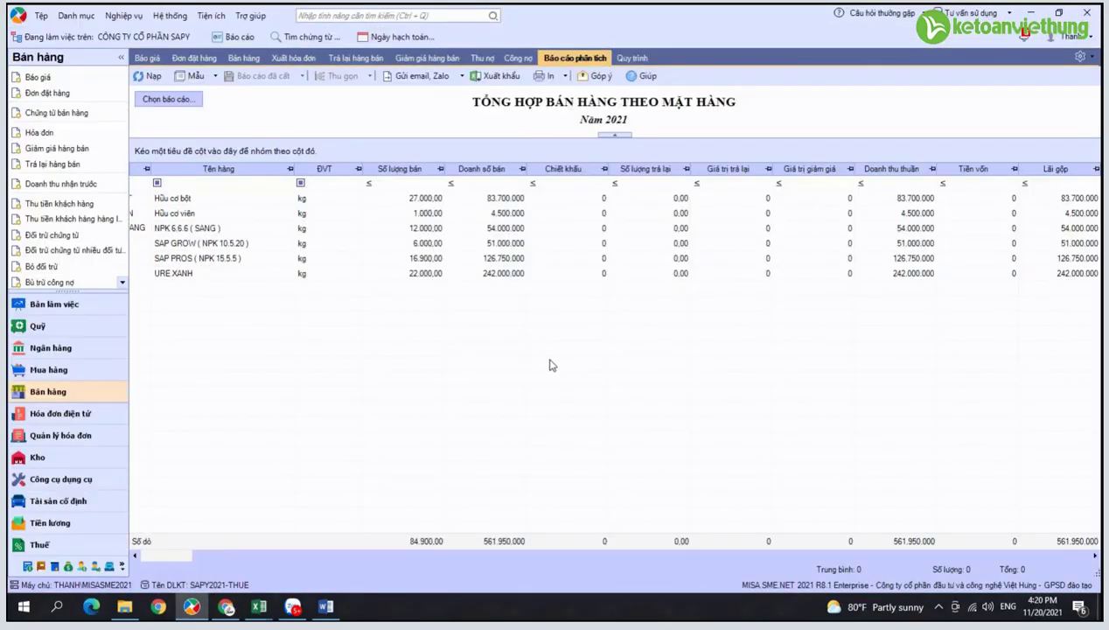
{"action": "left_click", "coordinate": [77, 456]}
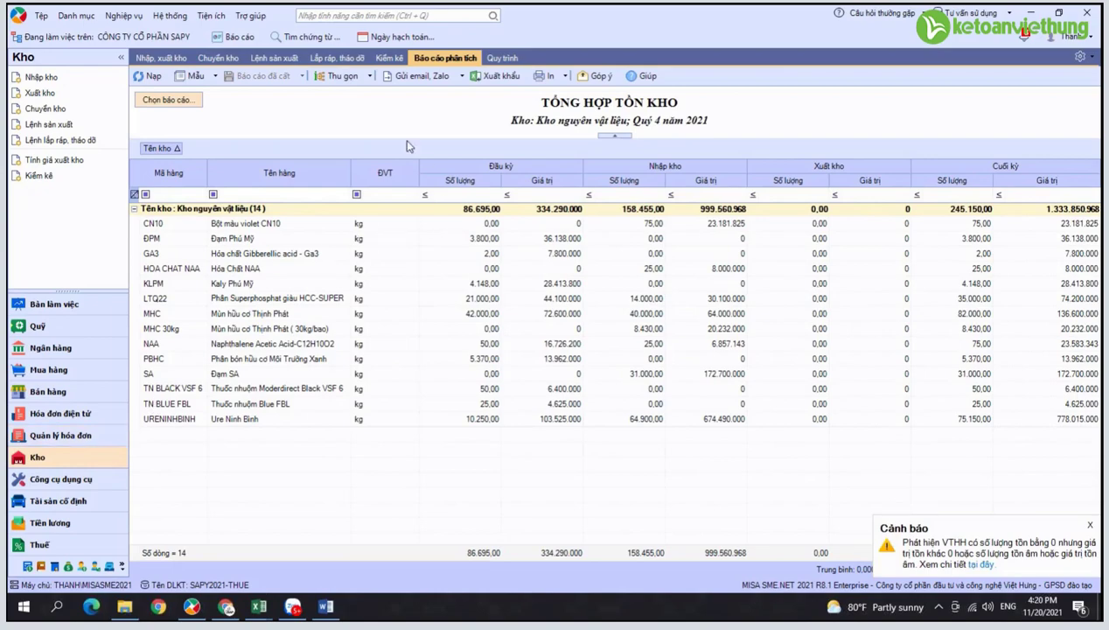
{"action": "left_click", "coordinate": [173, 101]}
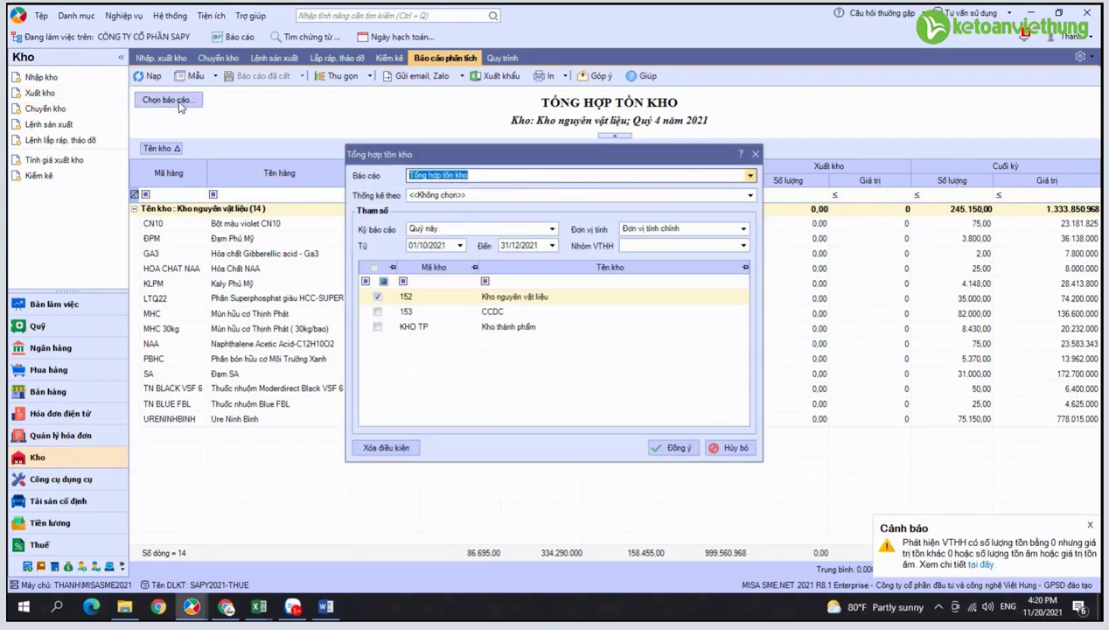
{"action": "left_click", "coordinate": [577, 175]}
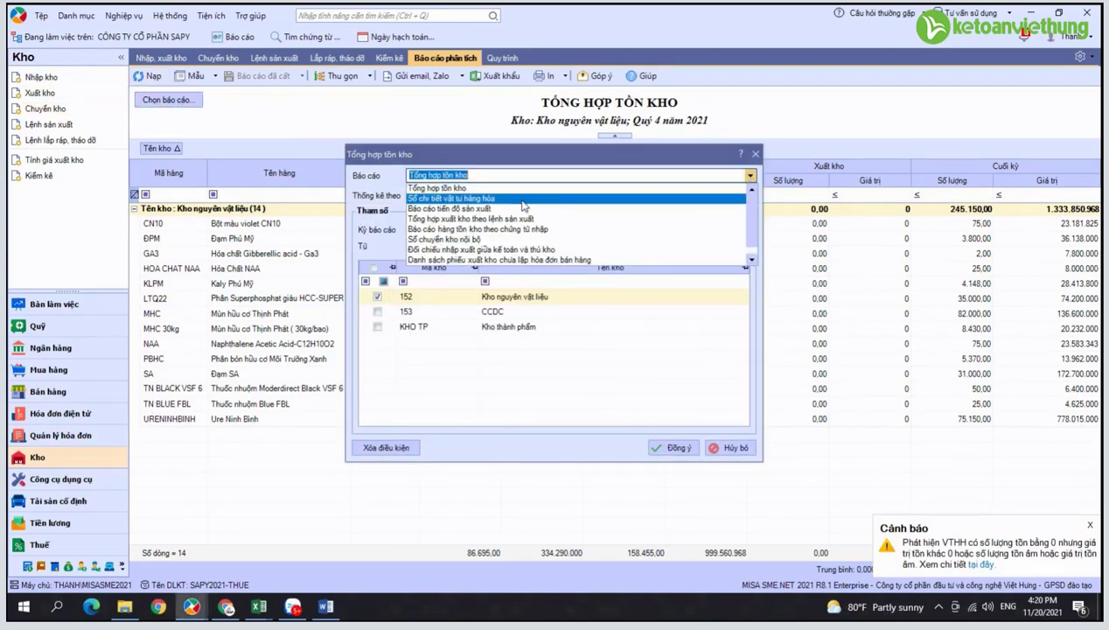
{"action": "left_click", "coordinate": [612, 205]}
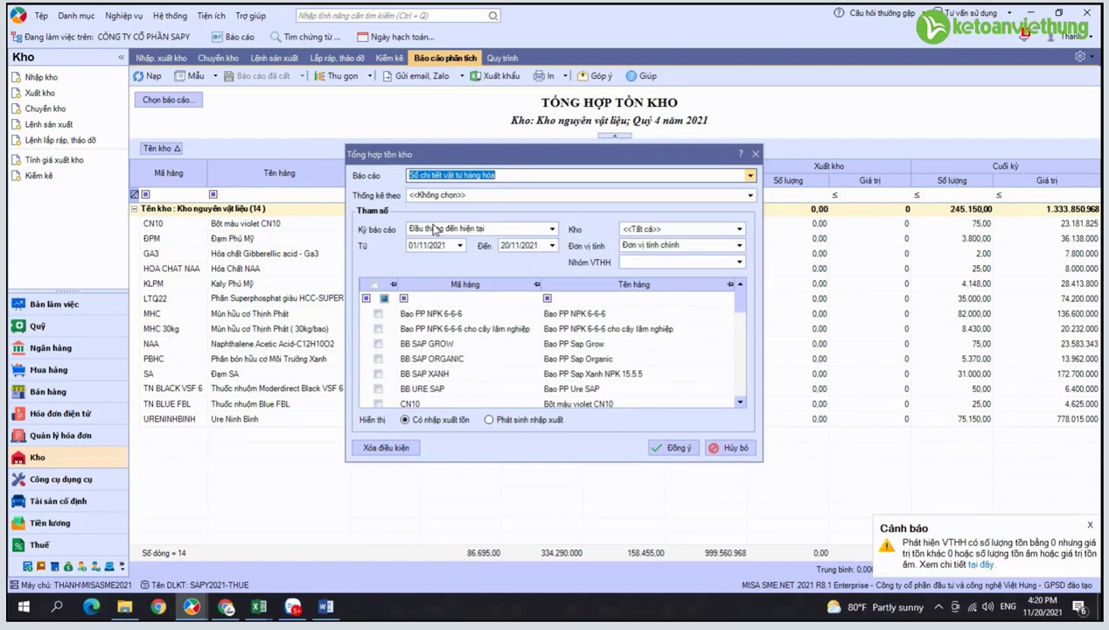
{"action": "left_click", "coordinate": [552, 231]}
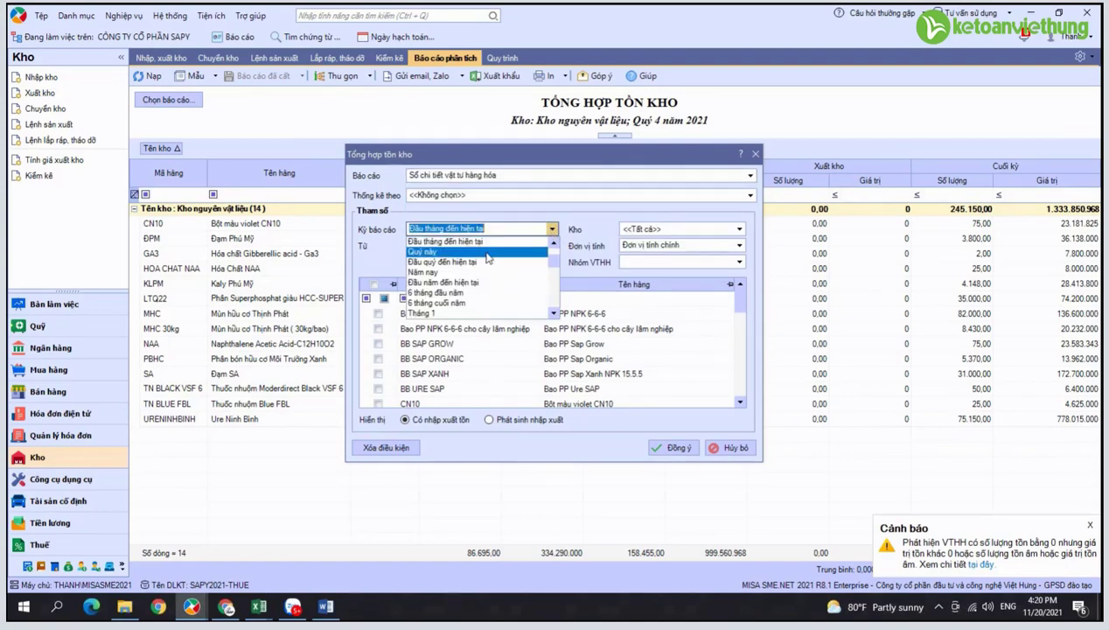
{"action": "left_click", "coordinate": [453, 272]}
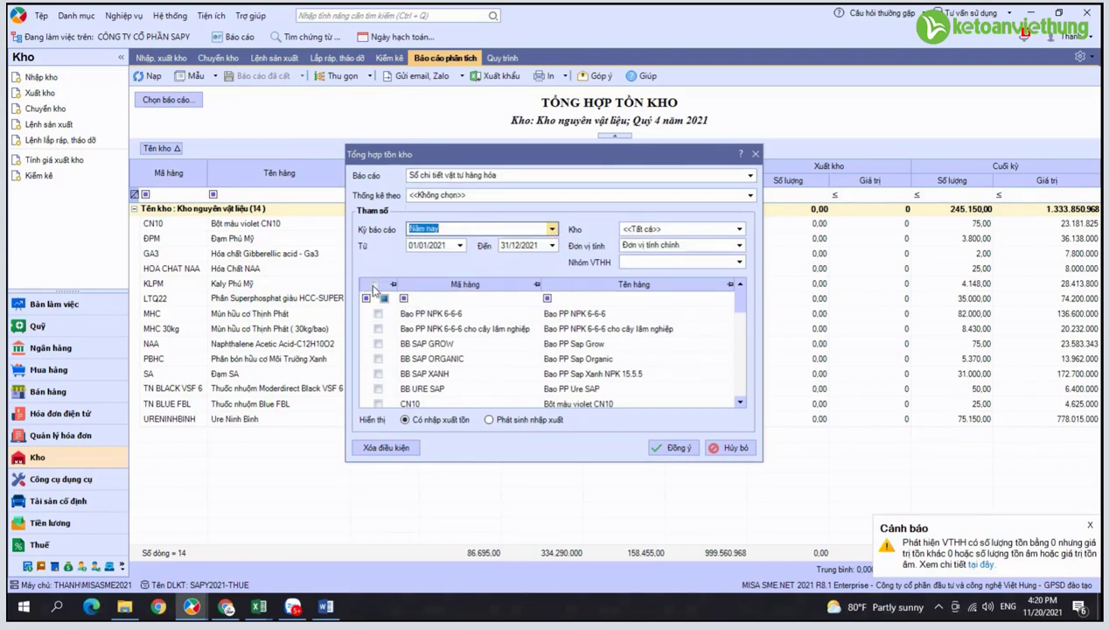
{"action": "left_click", "coordinate": [374, 284]}
{"action": "left_click", "coordinate": [674, 447]}
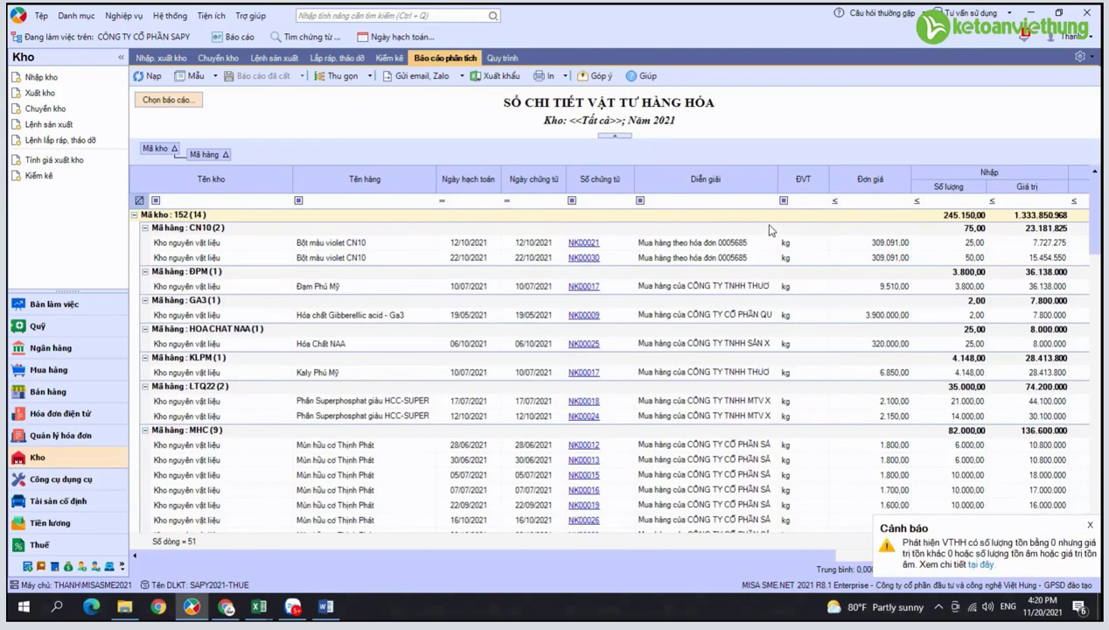
{"action": "scroll", "coordinate": [770, 230], "scroll_direction": "down", "scroll_amount": 2}
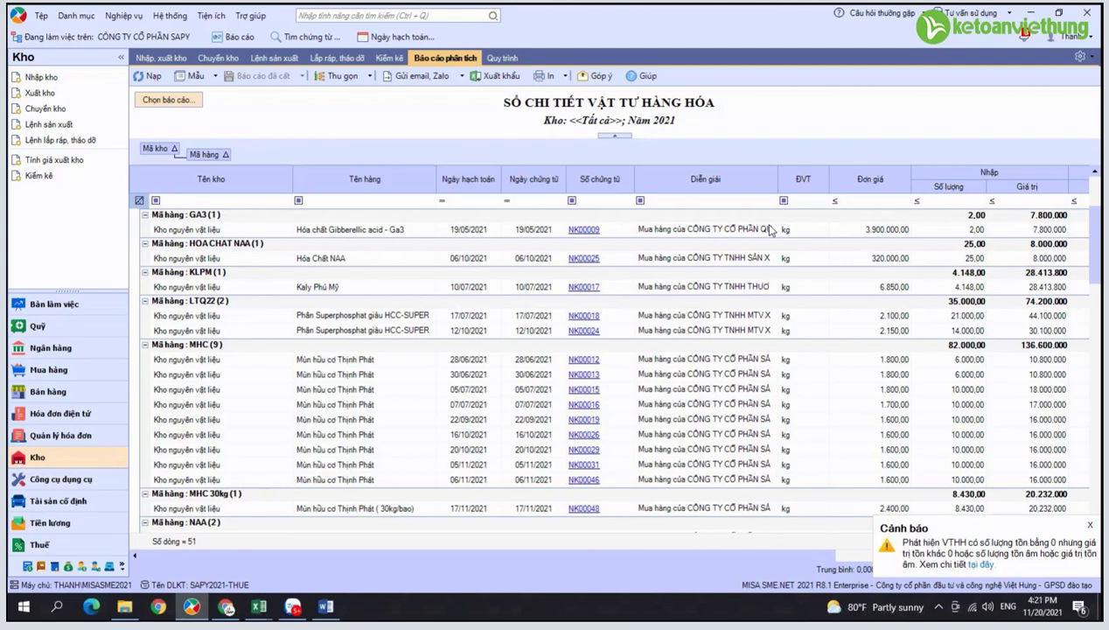
Step: Switch back to the TONG_HOP_BAN_HANG_THEO_MAT_HANG workbook in Excel and set the Lân TQ unit price in E14 to 2,125
{"action": "mouse_move", "coordinate": [259, 606]}
{"action": "left_click", "coordinate": [407, 542]}
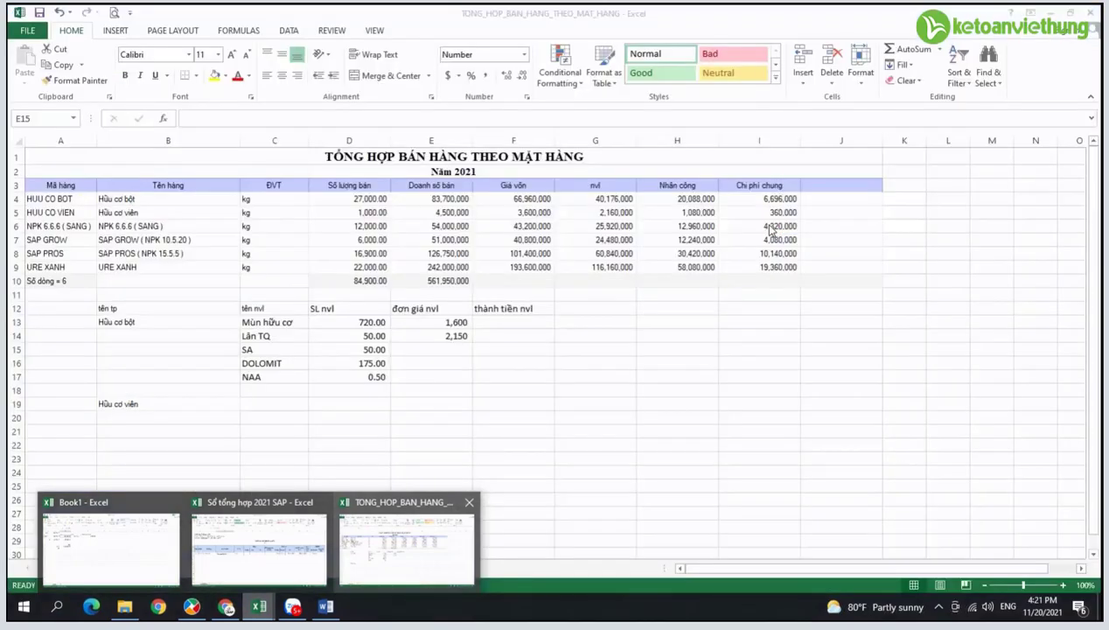
{"action": "key", "text": "Up"}
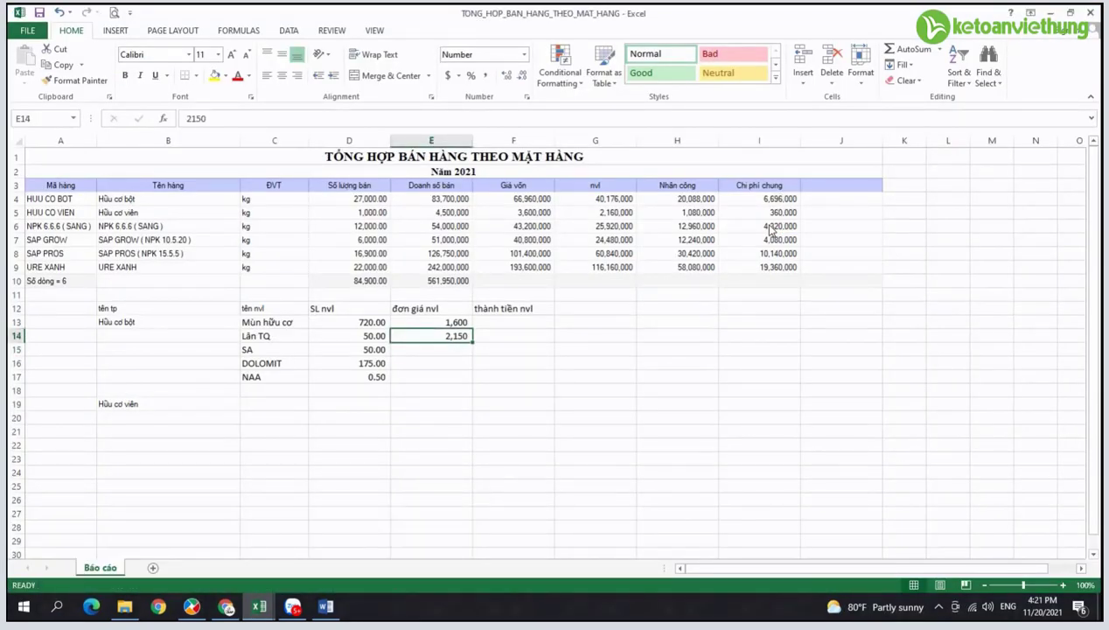
{"action": "type", "text": "2125"}
{"action": "key", "text": "Return"}
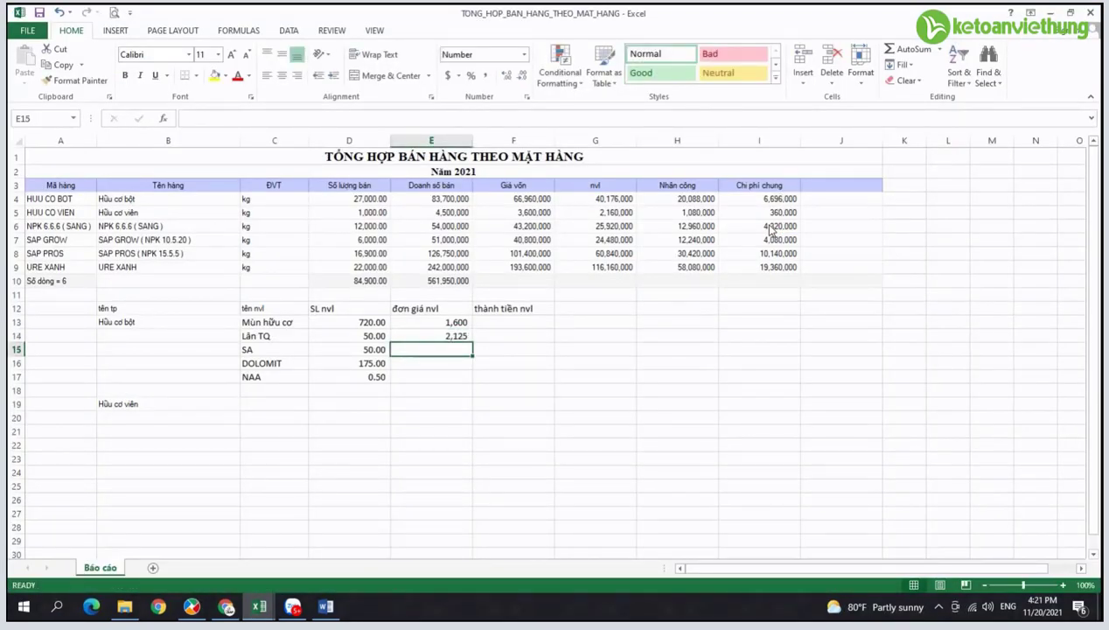
Step: Switch to MISA SME.NET, export the item detail report to the Desktop as SO_CHI_TIET_VAT_TU_HANG_HOA in xlsx format, and open the exported file
{"action": "left_click", "coordinate": [259, 607]}
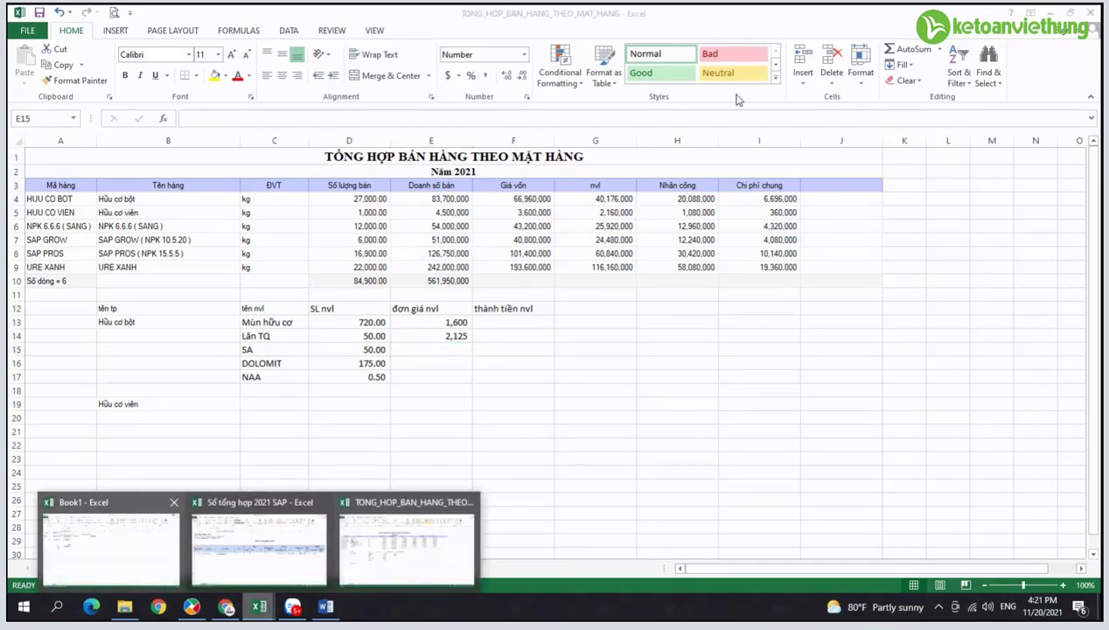
{"action": "left_click", "coordinate": [193, 607]}
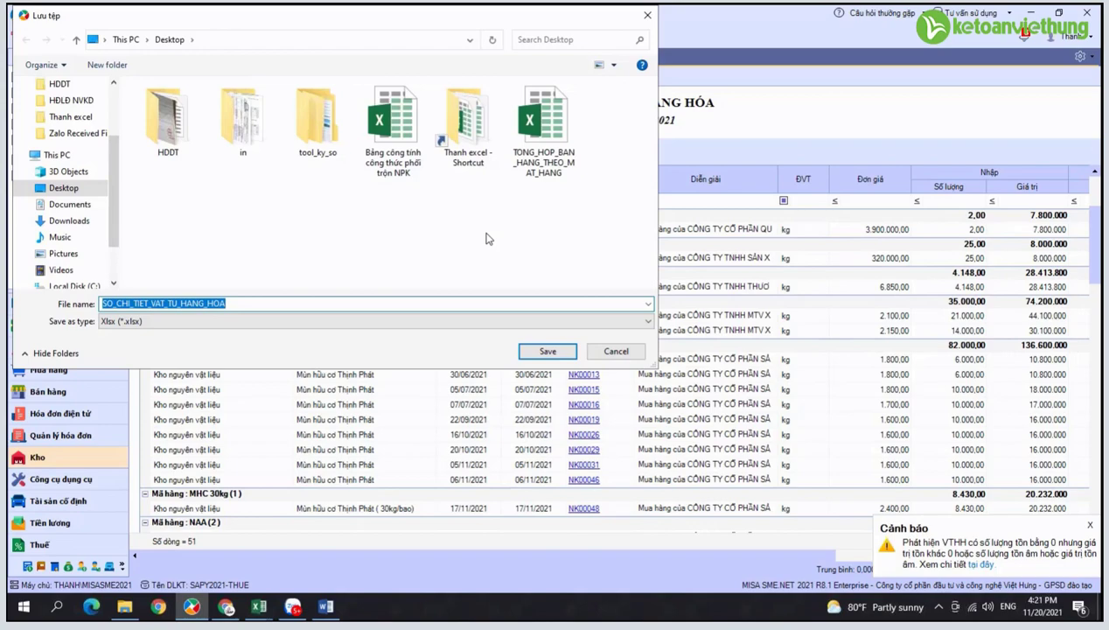
{"action": "left_click", "coordinate": [541, 351]}
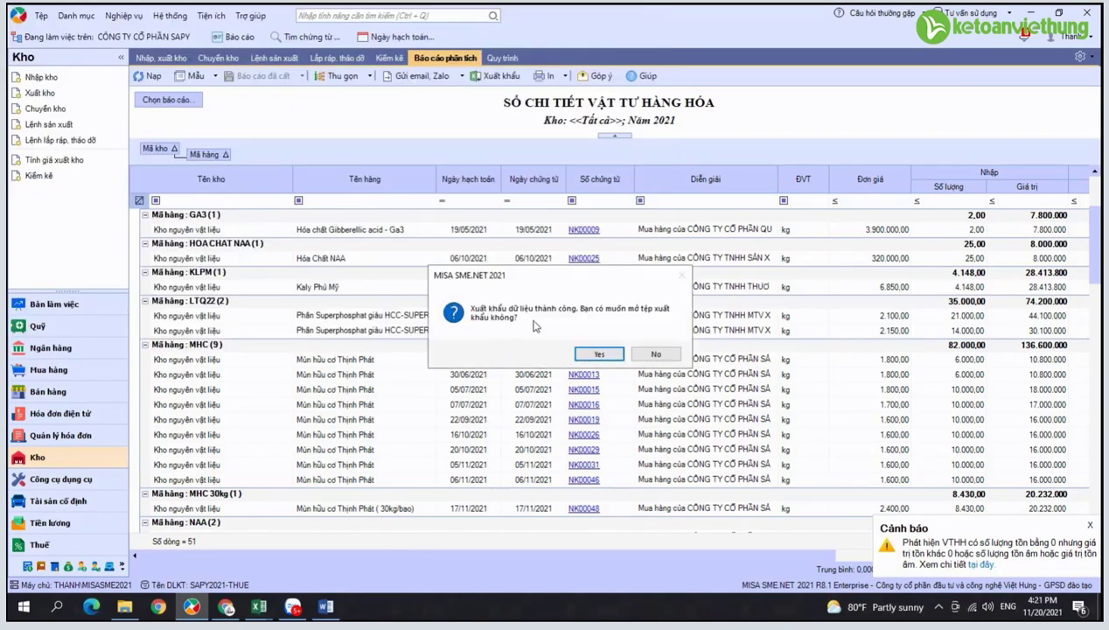
{"action": "left_click", "coordinate": [596, 353]}
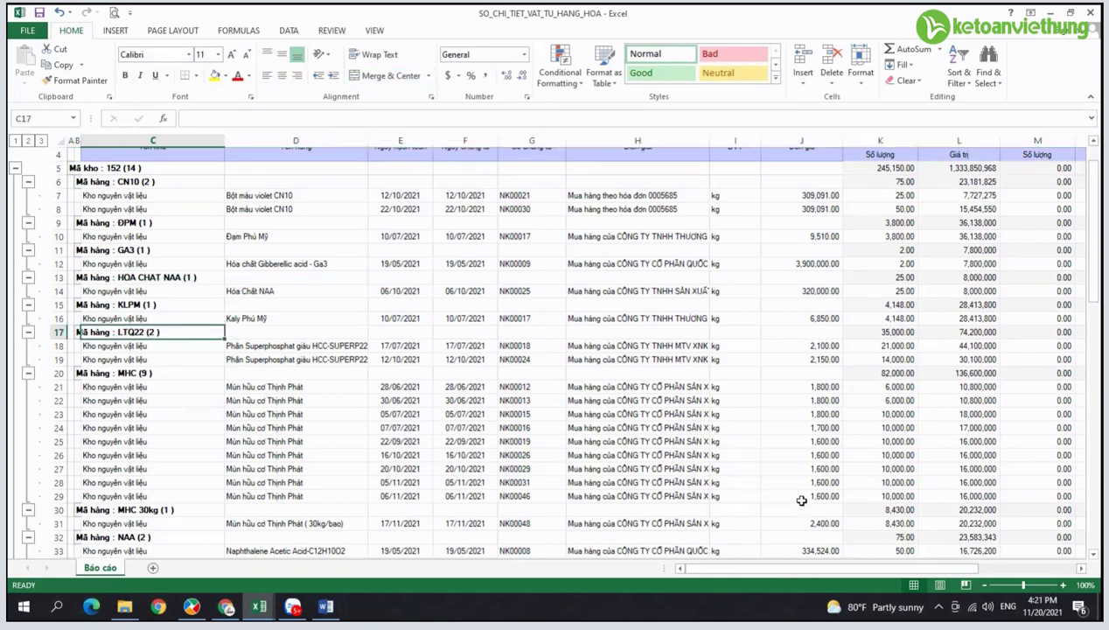
Step: Insert a blank row at row 30, between the last MHC entry and the MHC 30kg group
{"action": "scroll", "coordinate": [814, 481], "scroll_direction": "down", "scroll_amount": 1}
{"action": "scroll", "coordinate": [820, 480], "scroll_direction": "down", "scroll_amount": 1}
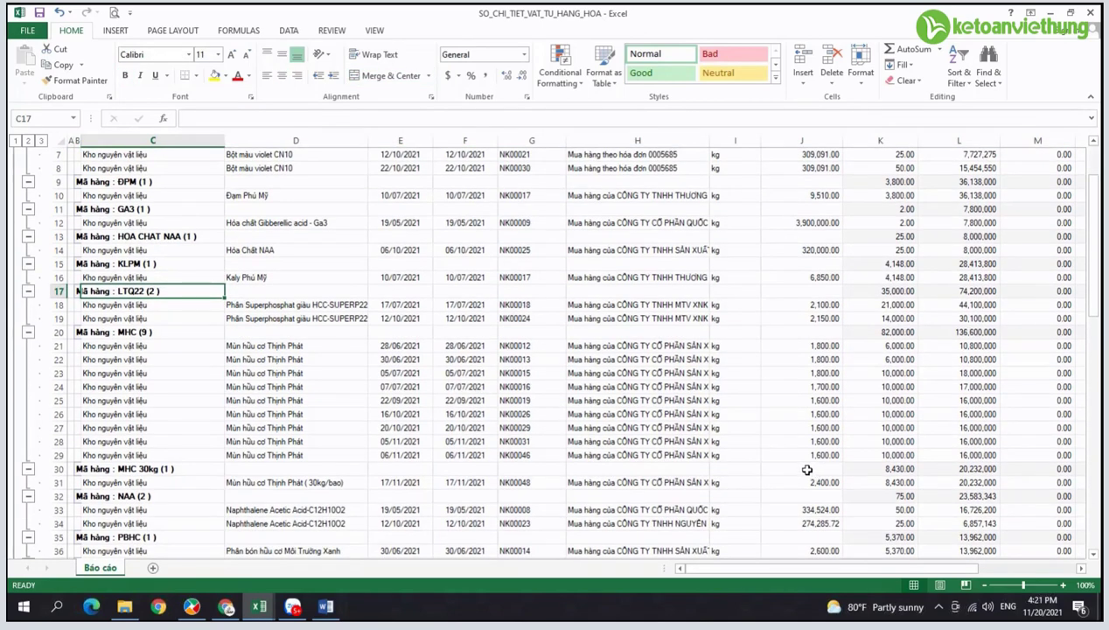
{"action": "left_click_drag", "start_coordinate": [801, 460], "coordinate": [785, 347]}
{"action": "left_click", "coordinate": [785, 346]}
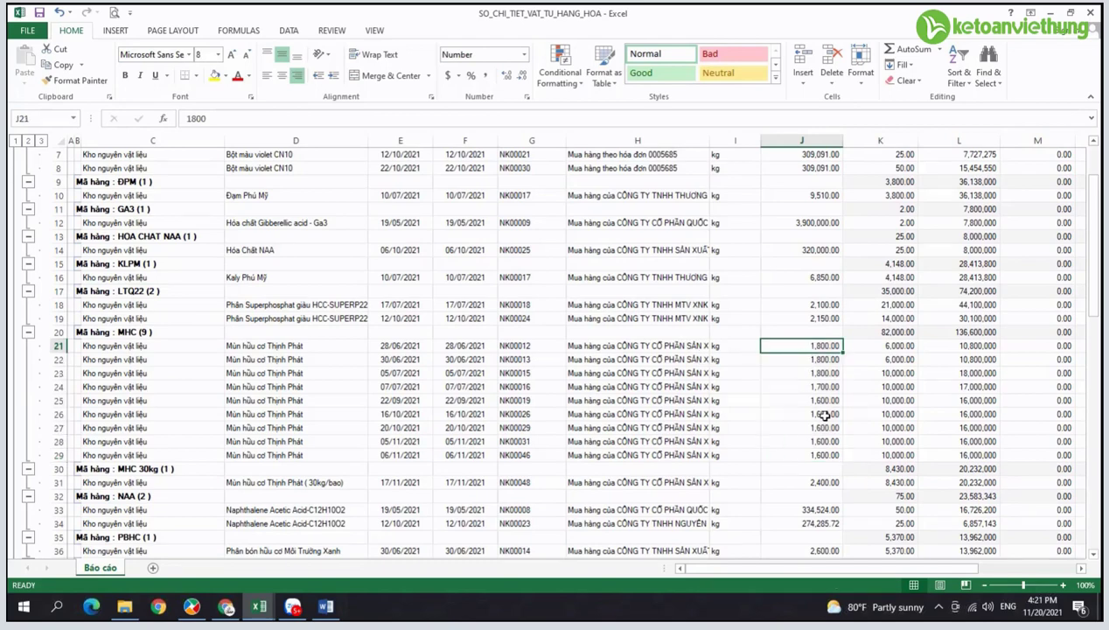
{"action": "left_click", "coordinate": [800, 470]}
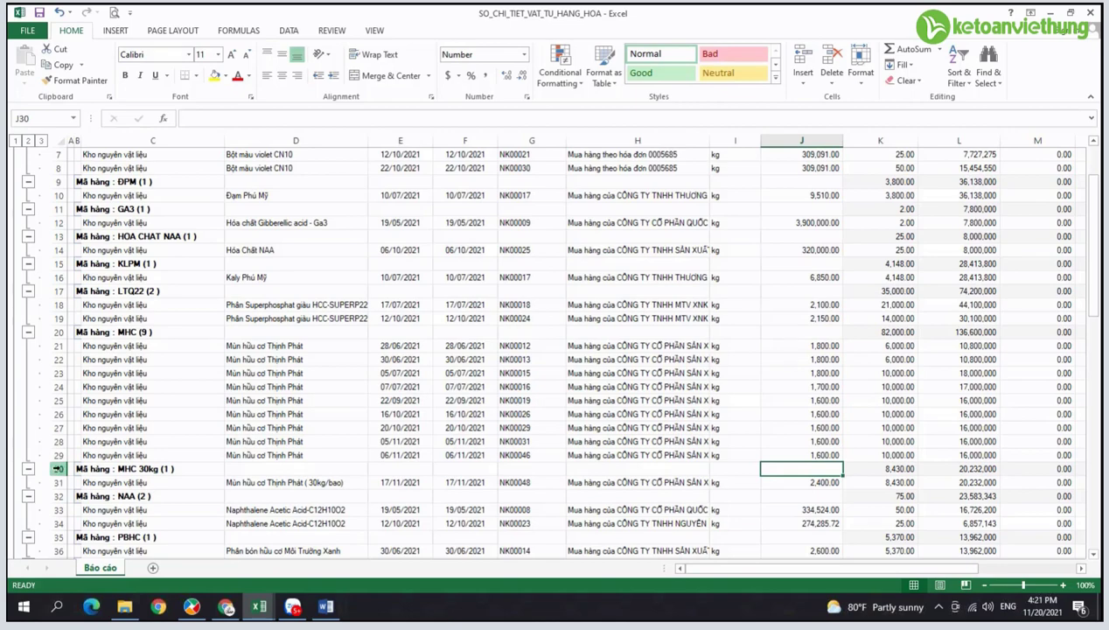
{"action": "right_click", "coordinate": [59, 470]}
{"action": "left_click", "coordinate": [149, 369]}
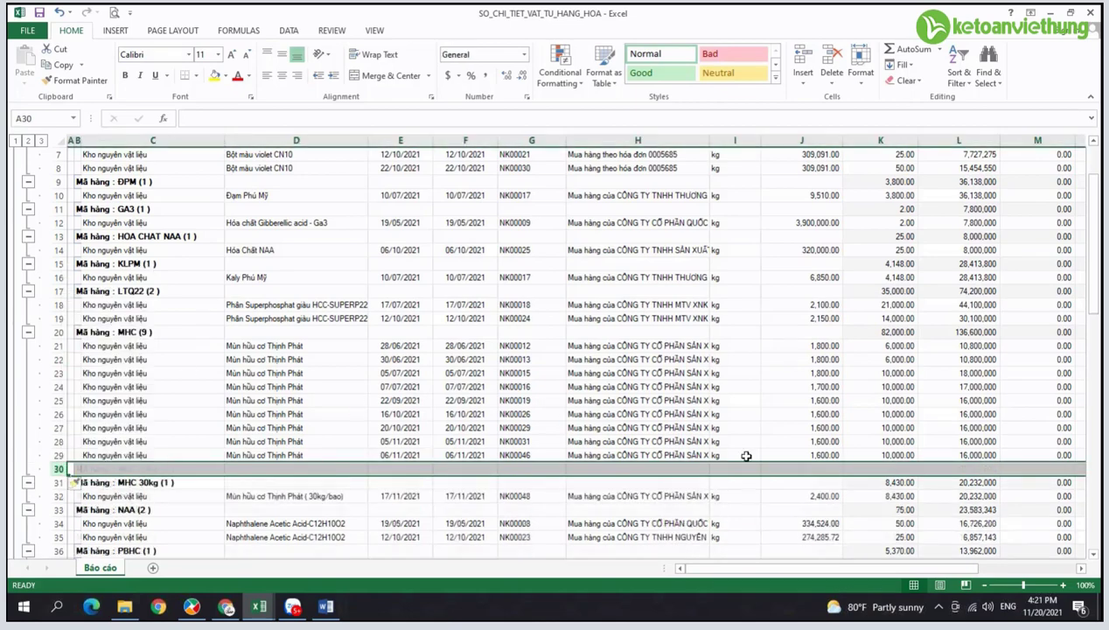
Step: Sum the MHC unit prices J21:J29 in cell J30 of the inserted row
{"action": "left_click", "coordinate": [816, 469]}
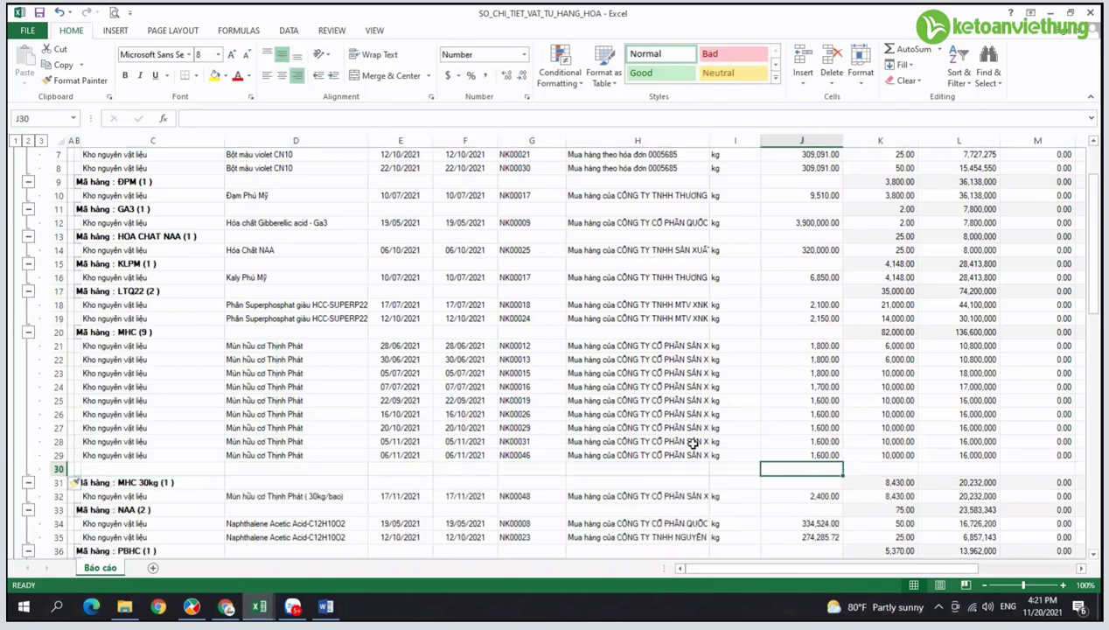
{"action": "key", "text": "alt+equal"}
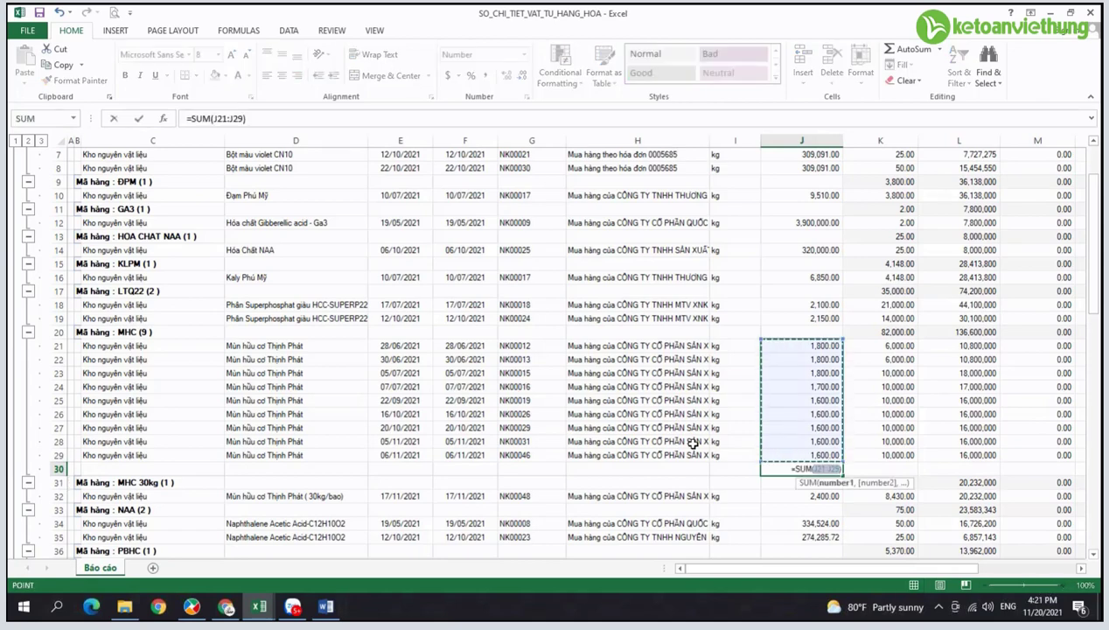
{"action": "key", "text": "Return"}
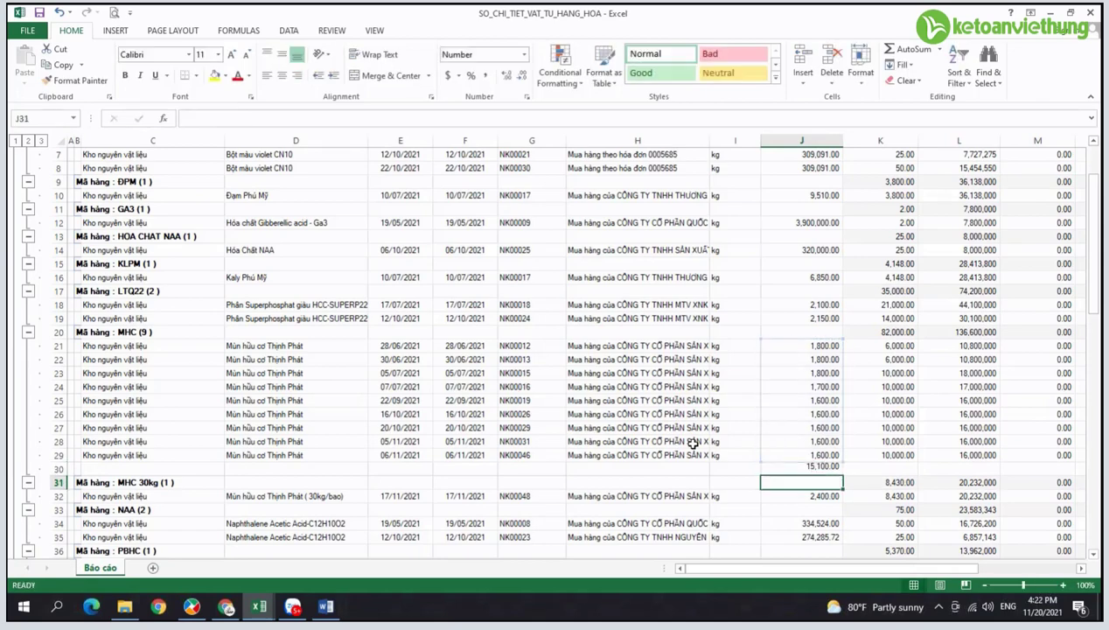
Step: Calculate the average MHC unit price in K30 by dividing the sum in J30 by 9
{"action": "left_click", "coordinate": [859, 469]}
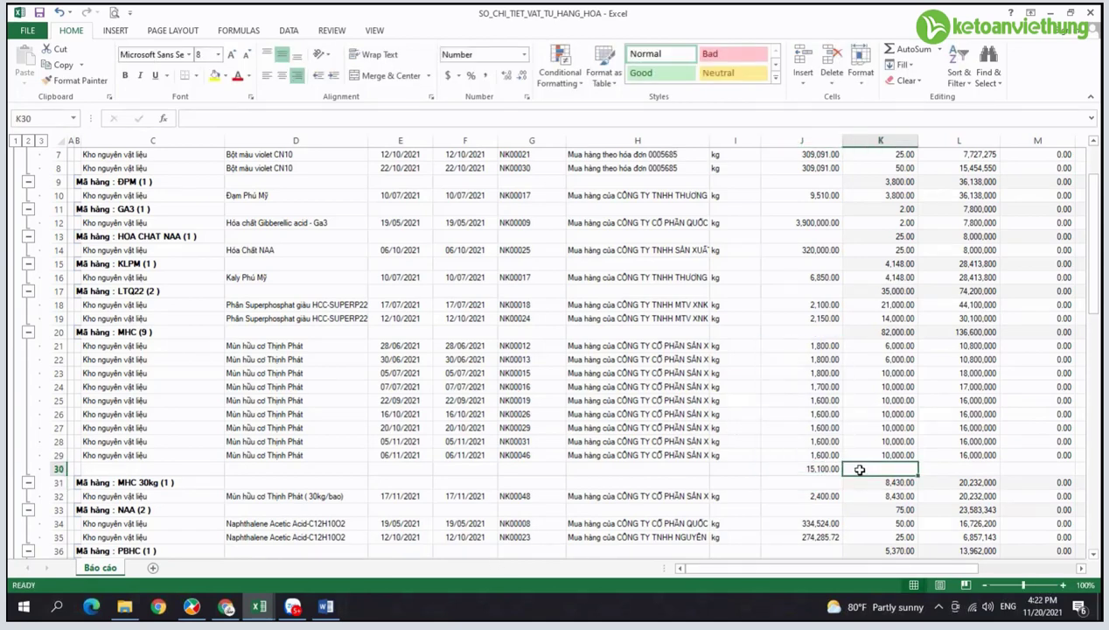
{"action": "type", "text": "="}
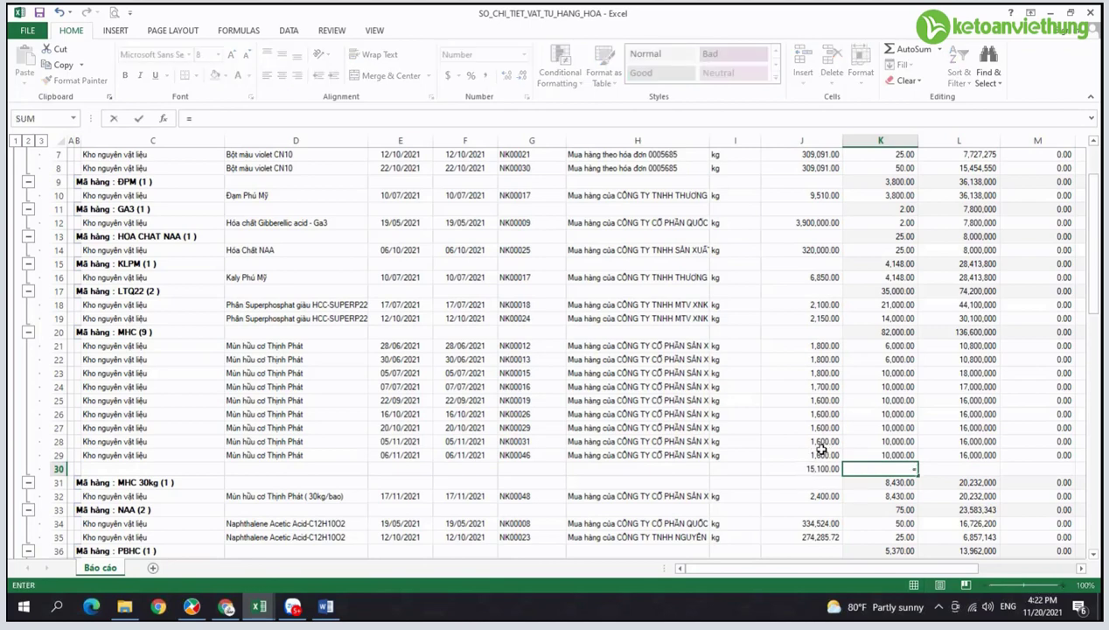
{"action": "key", "text": "Escape"}
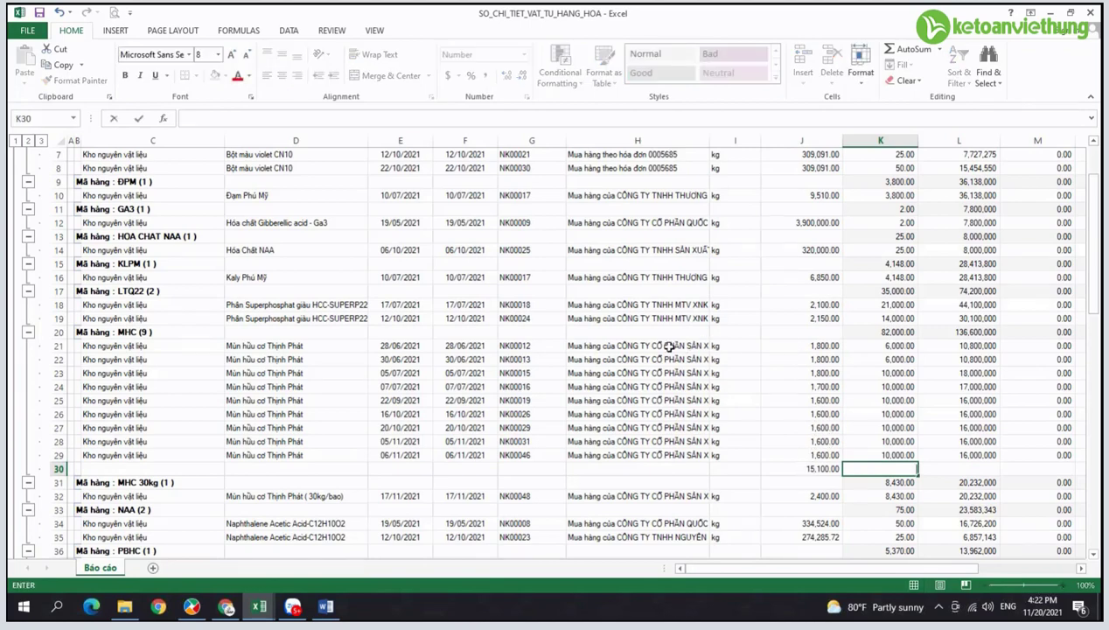
{"action": "left_click_drag", "start_coordinate": [670, 346], "coordinate": [681, 459]}
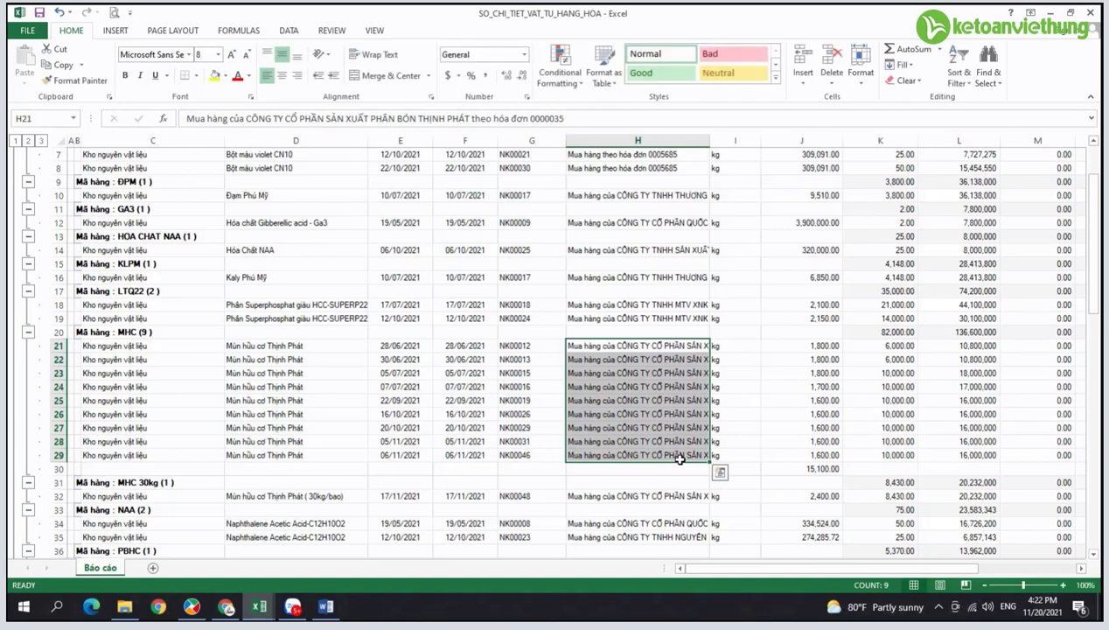
{"action": "left_click", "coordinate": [856, 468]}
{"action": "type", "text": "="}
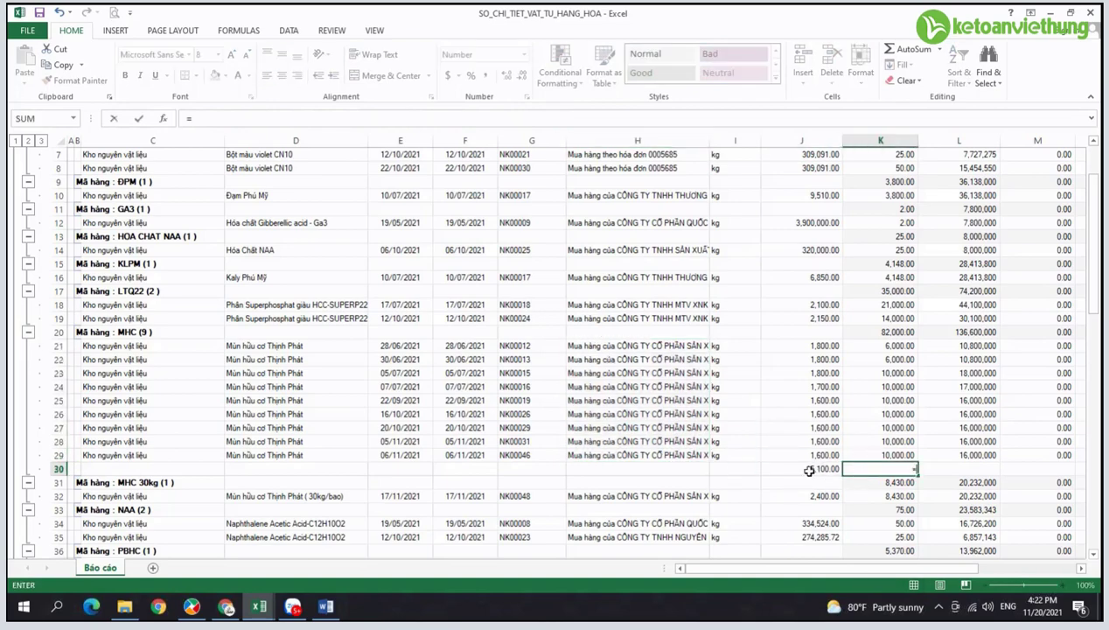
{"action": "left_click", "coordinate": [803, 471]}
{"action": "type", "text": "/9"}
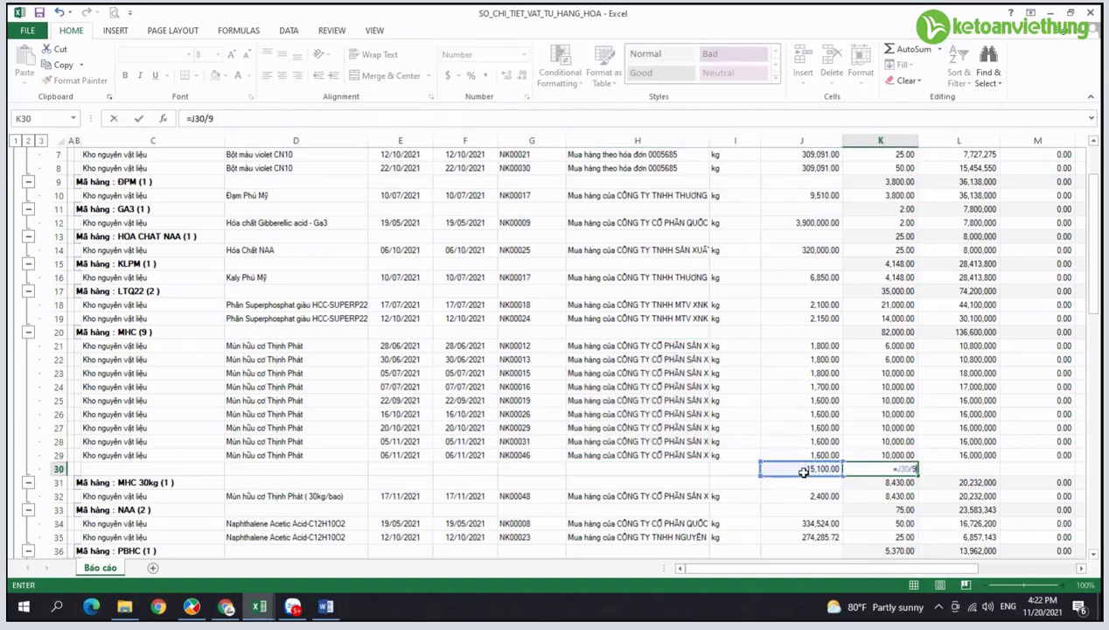
{"action": "key", "text": "Return"}
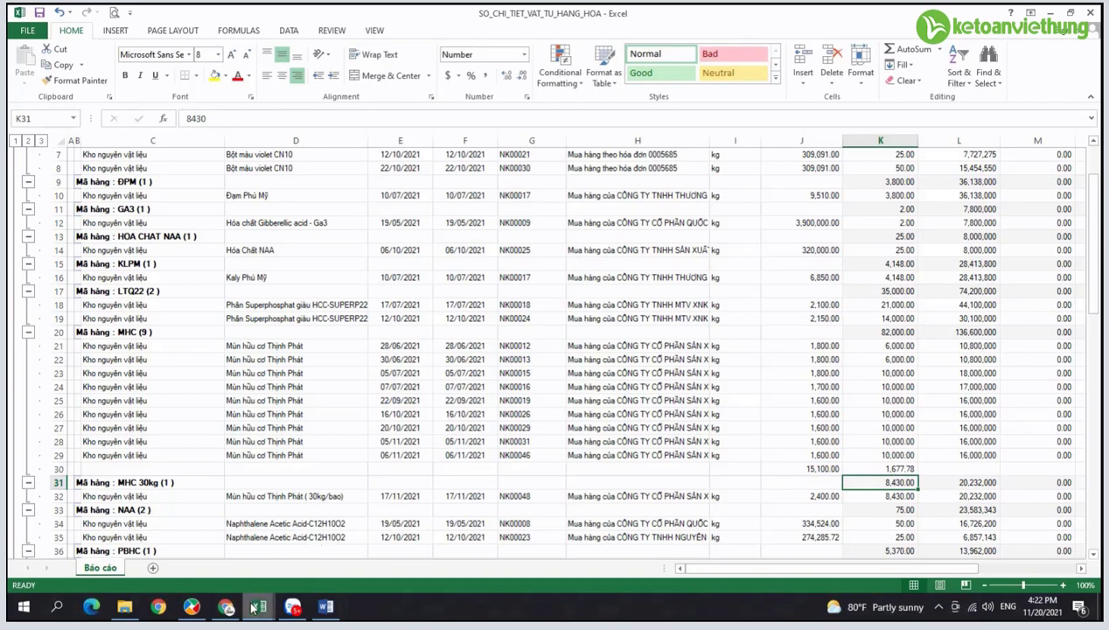
Step: Switch to the TONG_HOP_BAN_HANG_THEO_MAT_HANG workbook and set the Mùn hữu cơ unit price in E13 to 1,678
{"action": "mouse_move", "coordinate": [259, 606]}
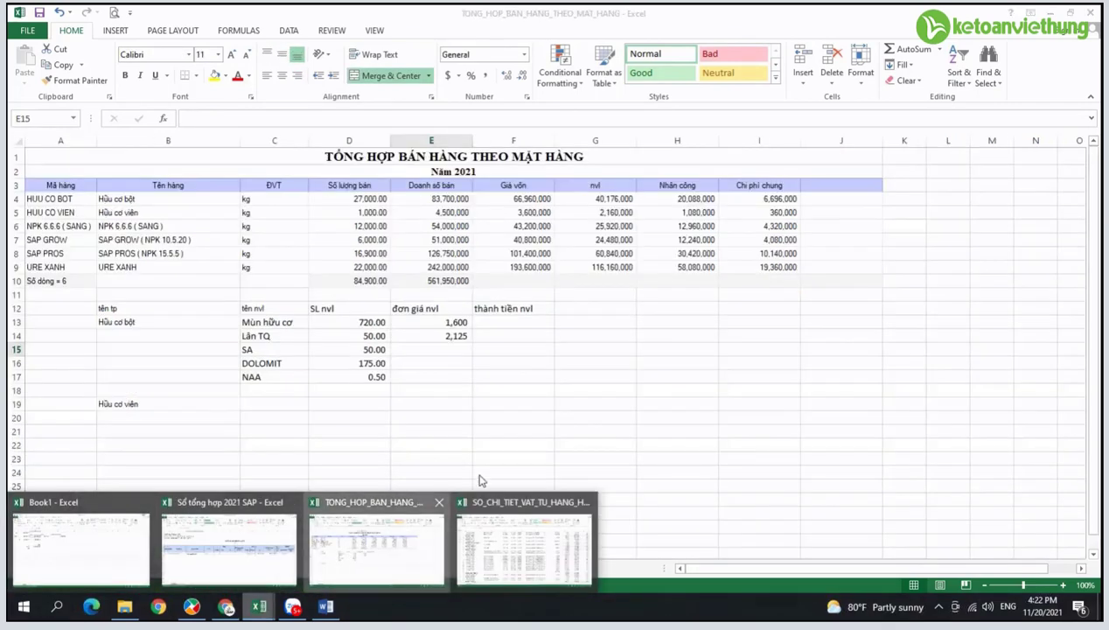
{"action": "left_click", "coordinate": [358, 549]}
{"action": "left_click", "coordinate": [442, 323]}
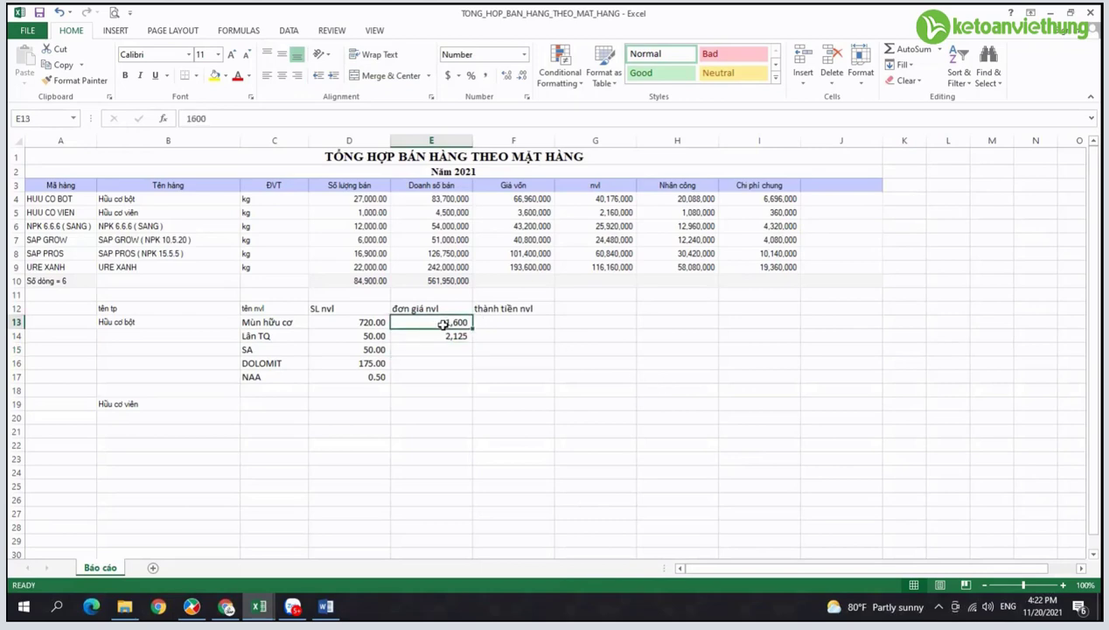
{"action": "type", "text": "1617687"}
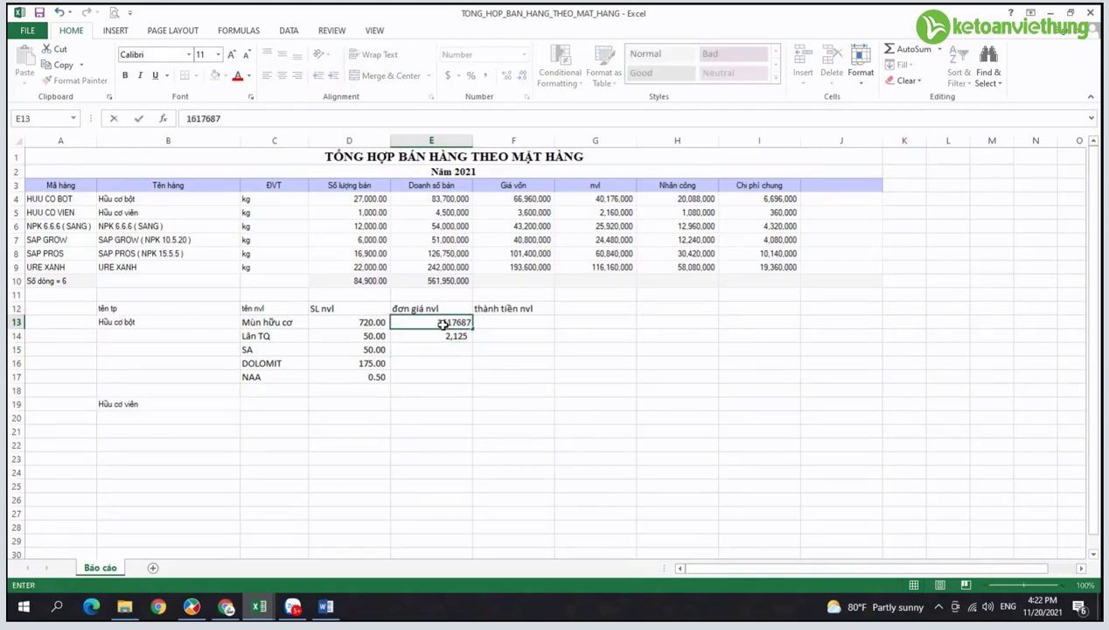
{"action": "key", "text": "Return"}
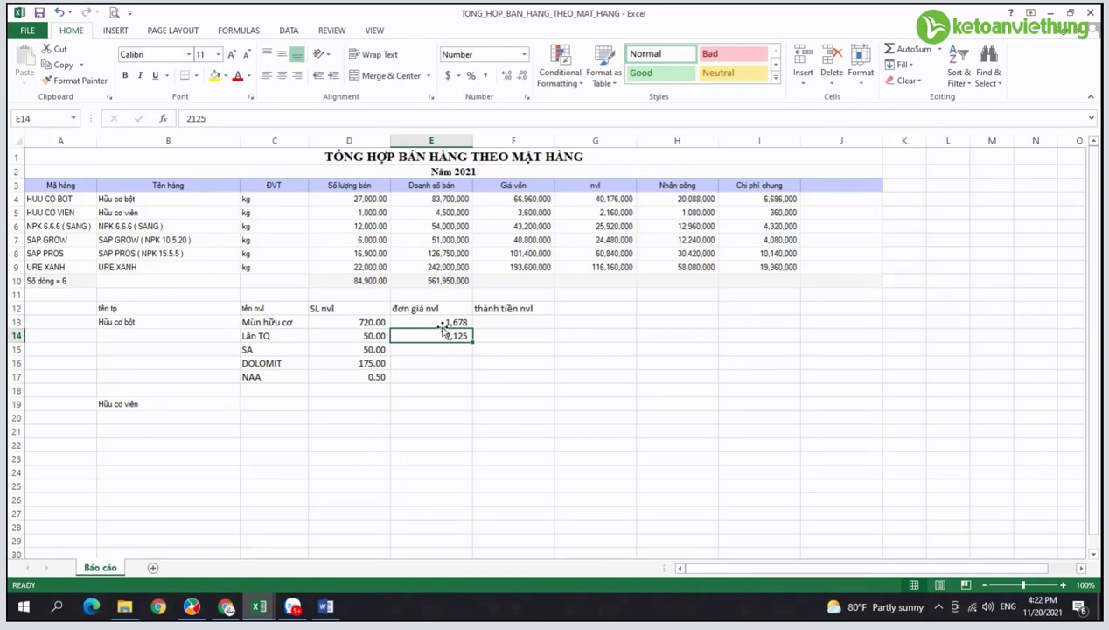
Step: Set the NAA unit price in E17 of the Hữu cơ bột norm table to 304,405
{"action": "key", "text": "super+6"}
{"action": "key", "text": "Return"}
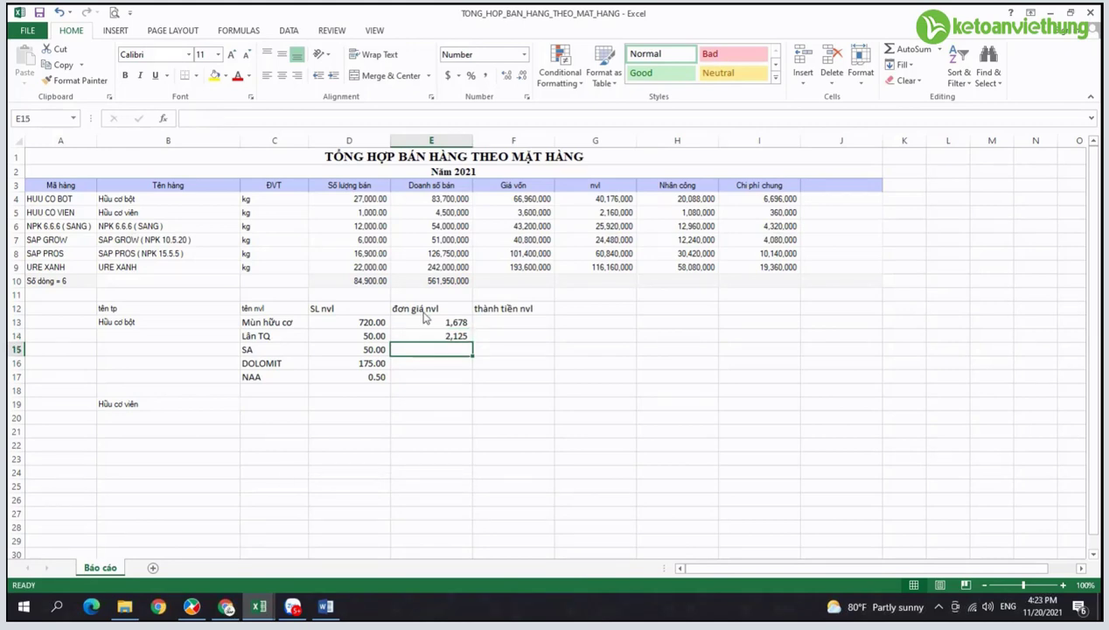
{"action": "key", "text": "Down"}
{"action": "key", "text": "Down"}
{"action": "type", "text": "304405"}
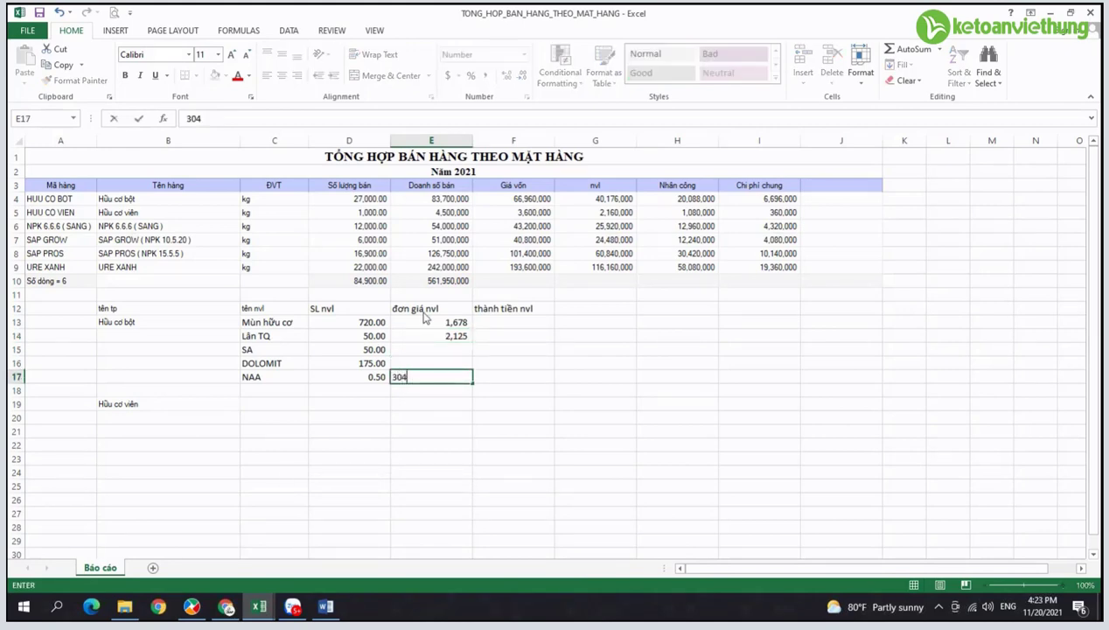
{"action": "key", "text": "Return"}
Step: Switch to the SO_CHI_TIET_VAT_TU_HANG_HOA workbook and insert a blank row at row 42, between the last SA entry and the TN BLACK VSF 600 group
{"action": "key", "text": "alt+Tab"}
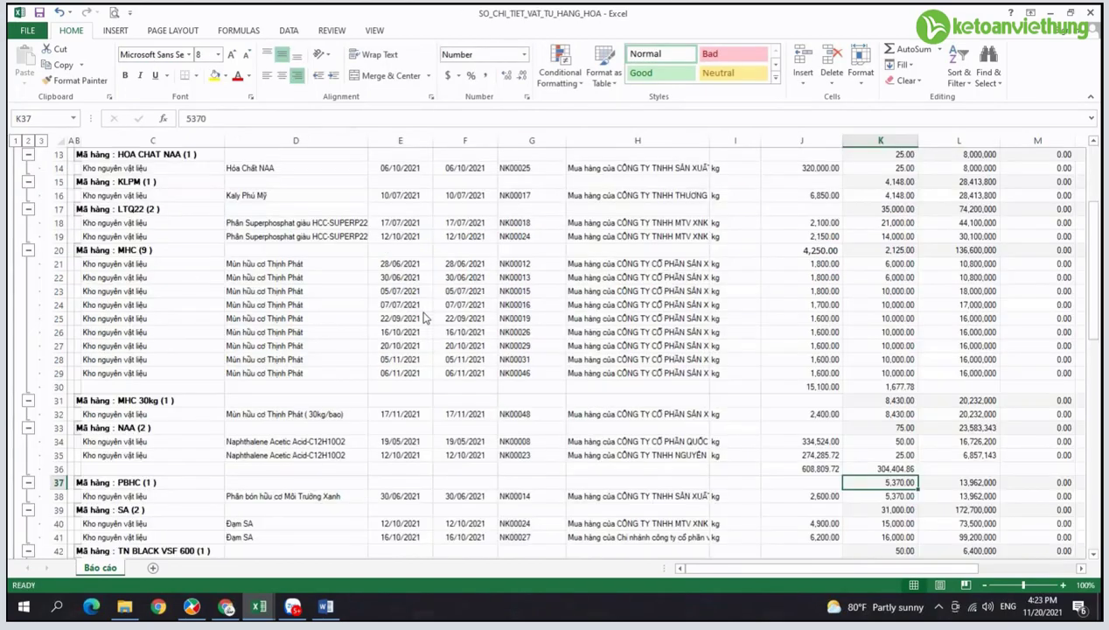
{"action": "scroll", "coordinate": [426, 318], "scroll_direction": "down", "scroll_amount": 3}
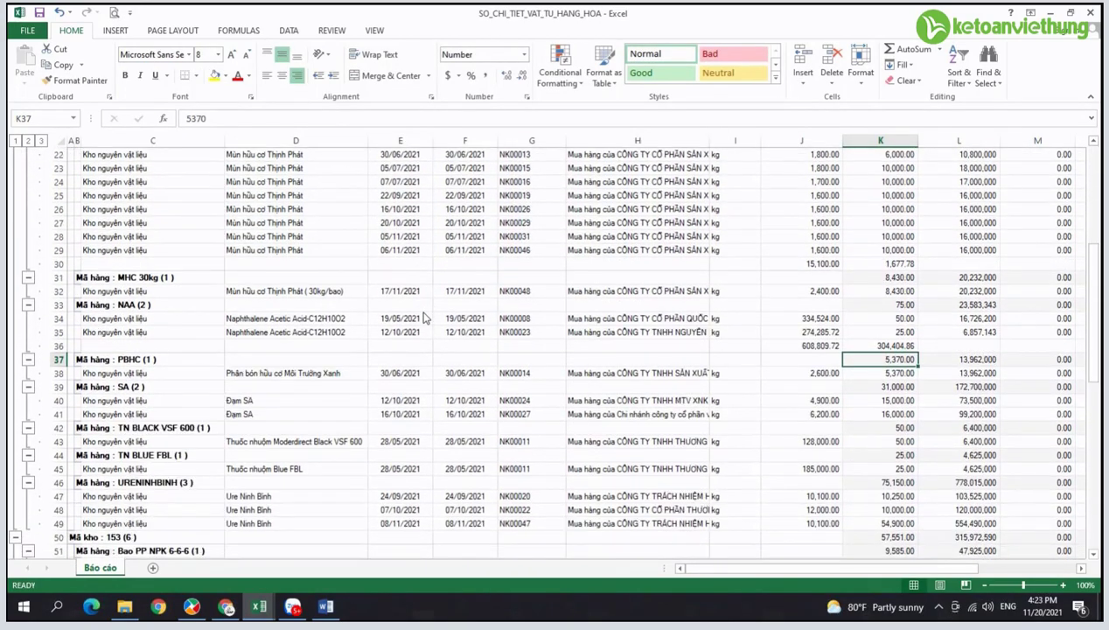
{"action": "left_click", "coordinate": [83, 426]}
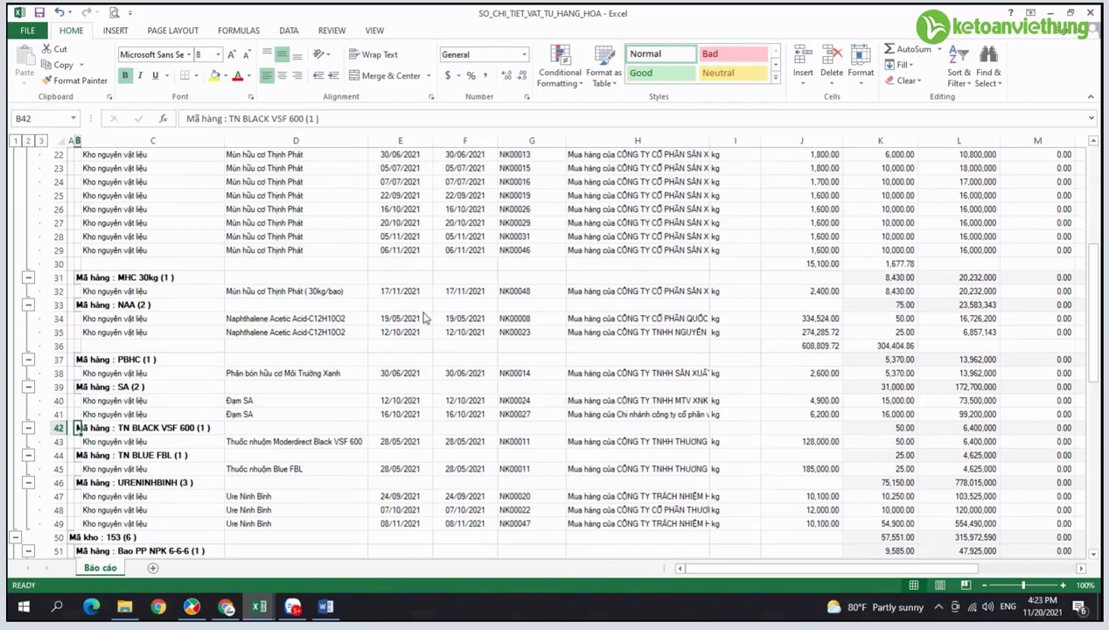
{"action": "left_click", "coordinate": [59, 427]}
{"action": "key", "text": "shift+F10"}
{"action": "key", "text": "Up"}
{"action": "key", "text": "Up"}
{"action": "key", "text": "Up"}
{"action": "key", "text": "Up"}
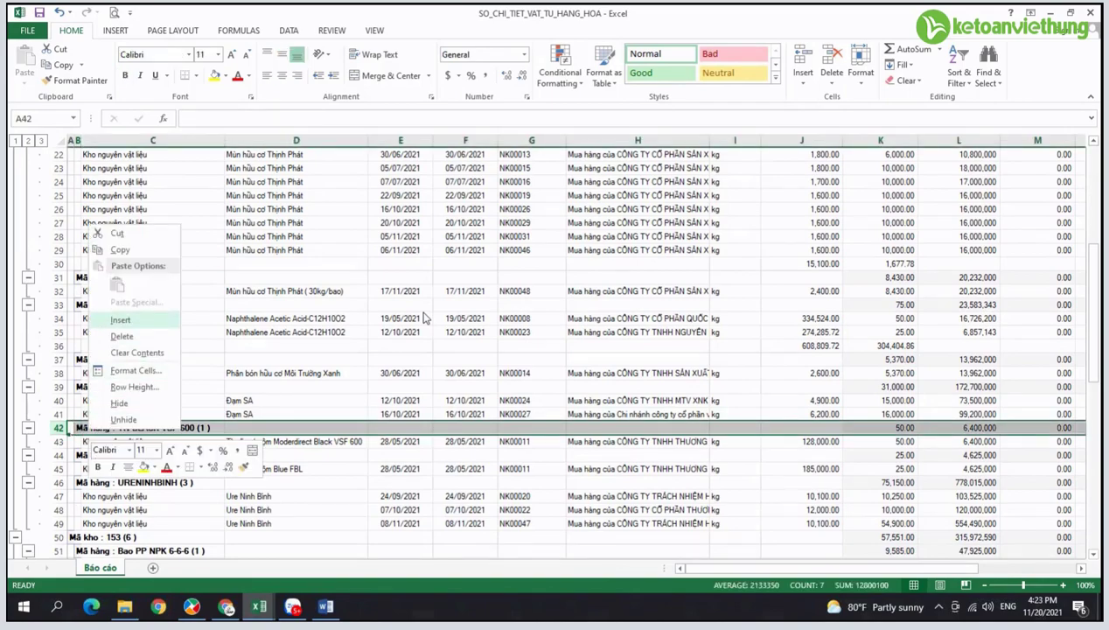
{"action": "key", "text": "Return"}
Step: Sum the two SA unit prices above in cell J42 of the inserted row
{"action": "key", "text": "Right"}
{"action": "key", "text": "Right"}
{"action": "key", "text": "Right"}
{"action": "key", "text": "Right"}
{"action": "key", "text": "Right"}
{"action": "key", "text": "Right"}
{"action": "key", "text": "Right"}
{"action": "key", "text": "Right"}
{"action": "key", "text": "Right"}
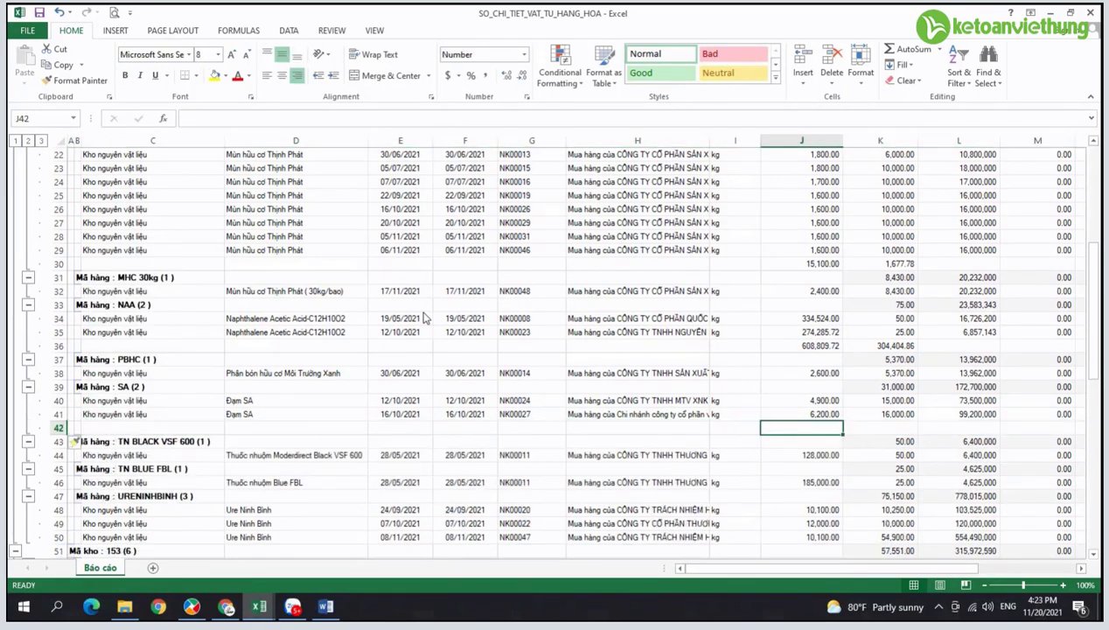
{"action": "key", "text": "alt+equal"}
{"action": "key", "text": "ctrl+Return"}
Step: Calculate the average SA unit price in K42 by dividing J42 by 2
{"action": "key", "text": "Right"}
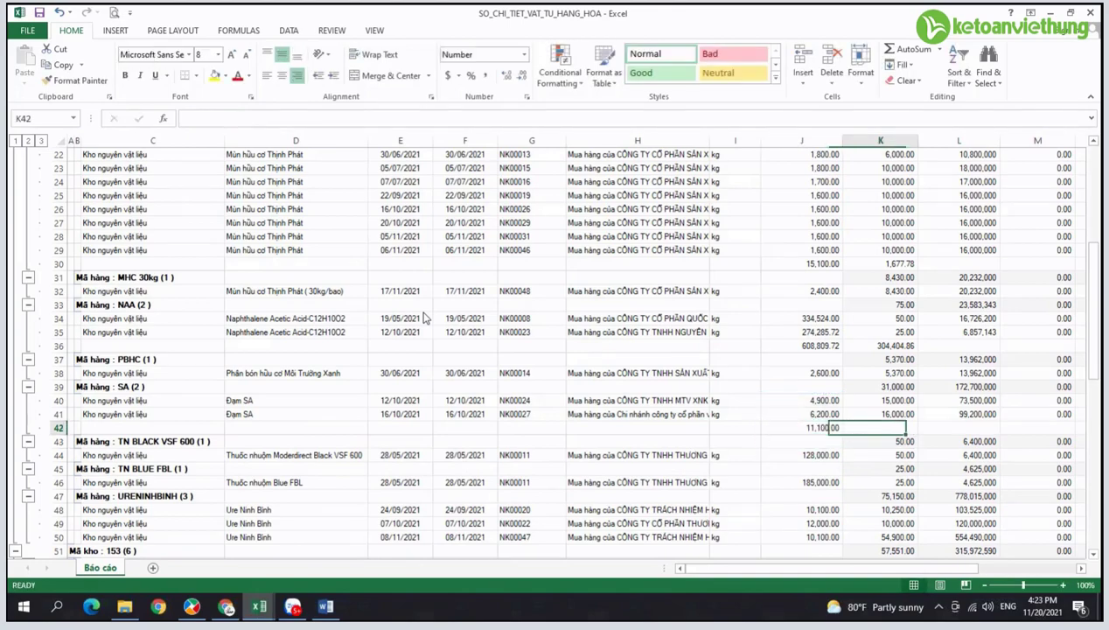
{"action": "type", "text": "+"}
{"action": "key", "text": "Left"}
{"action": "type", "text": "/2"}
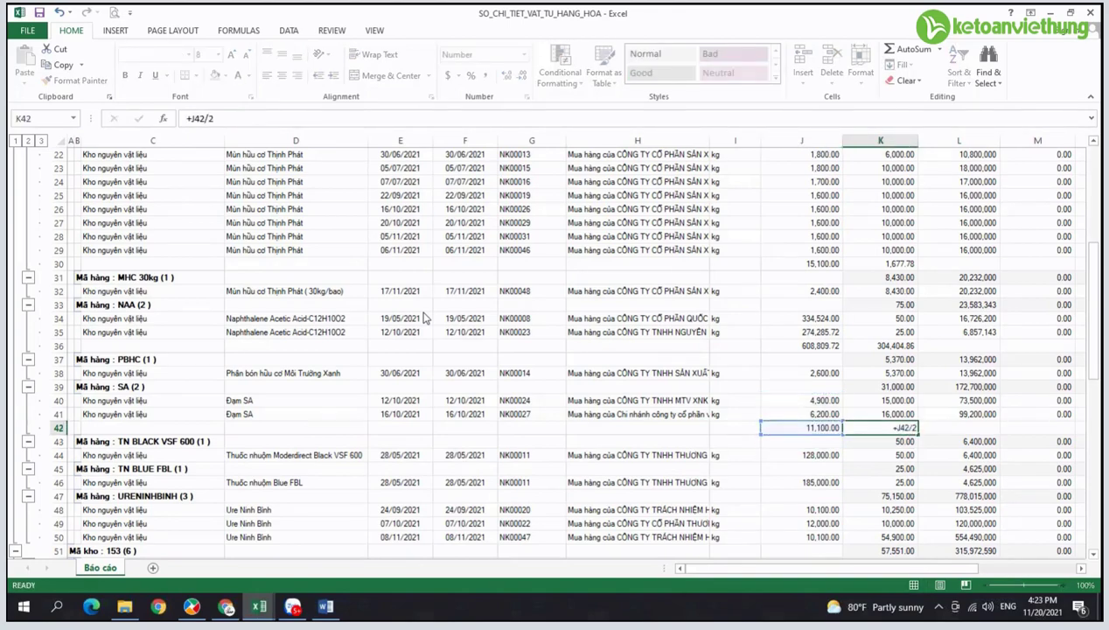
{"action": "key", "text": "Return"}
Step: Switch back to the TONG_HOP_BAN_HANG_THEO_MAT_HANG workbook and set the SA unit price in E15 to 5,550
{"action": "key", "text": "ctrl+Tab"}
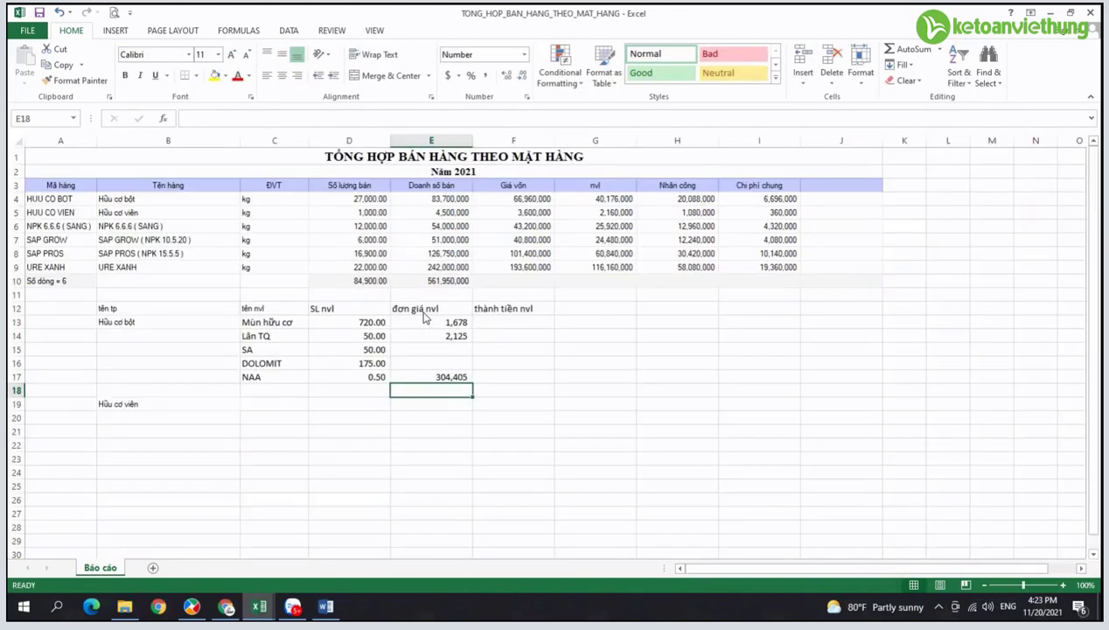
{"action": "key", "text": "Up"}
{"action": "key", "text": "Up"}
{"action": "key", "text": "Up"}
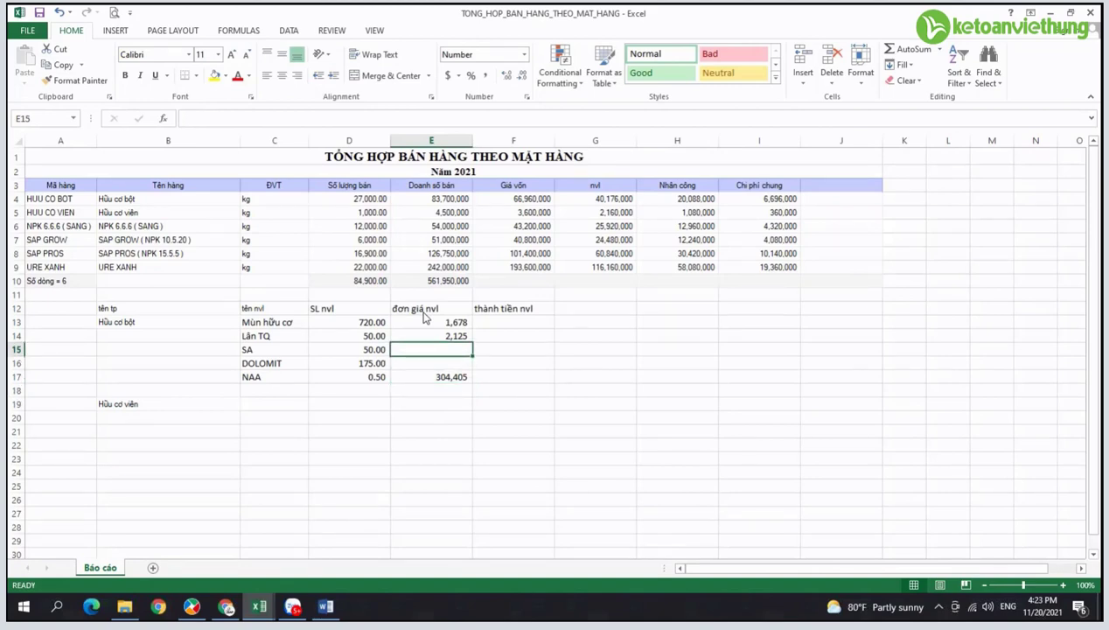
{"action": "type", "text": "5550"}
{"action": "key", "text": "Return"}
Step: Add the note "ko có hóa đơn" in G16 on the DOLOMIT row
{"action": "key", "text": "Right"}
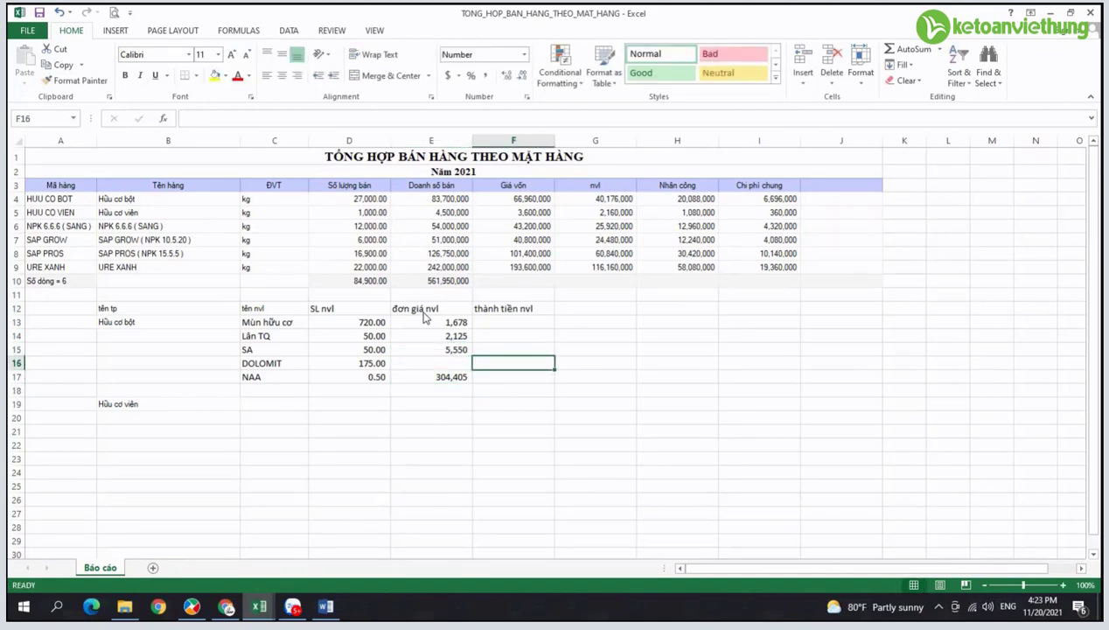
{"action": "key", "text": "Right"}
{"action": "type", "text": "ko có hóa"}
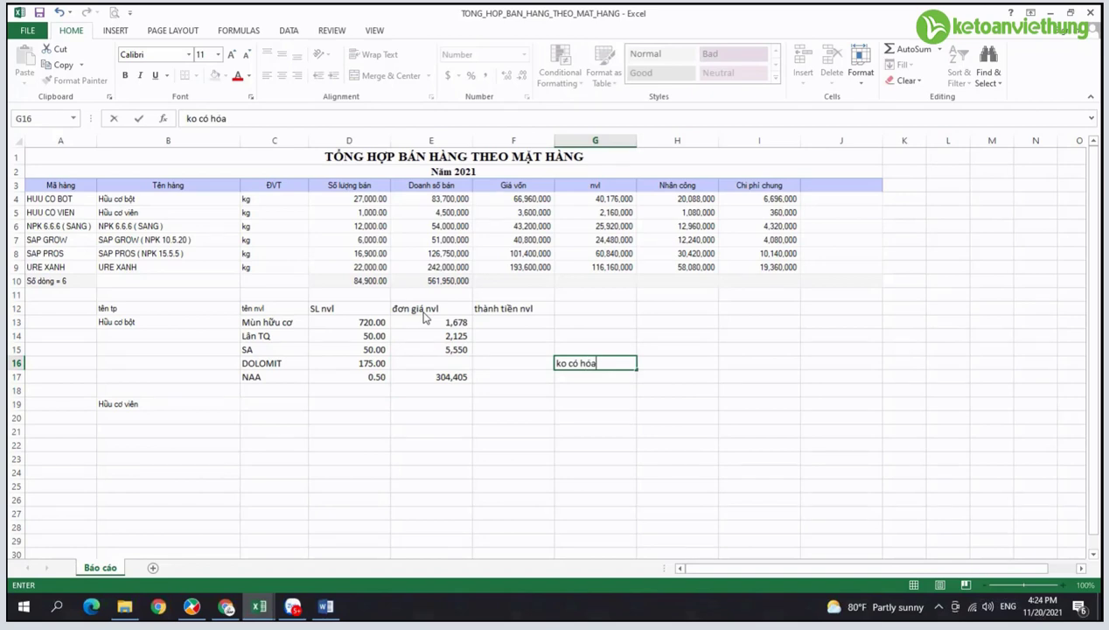
{"action": "type", "text": " đơn"}
{"action": "key", "text": "Return"}
Step: Set the DOLOMIT unit price in E16 to 280
{"action": "key", "text": "Left"}
{"action": "key", "text": "Left"}
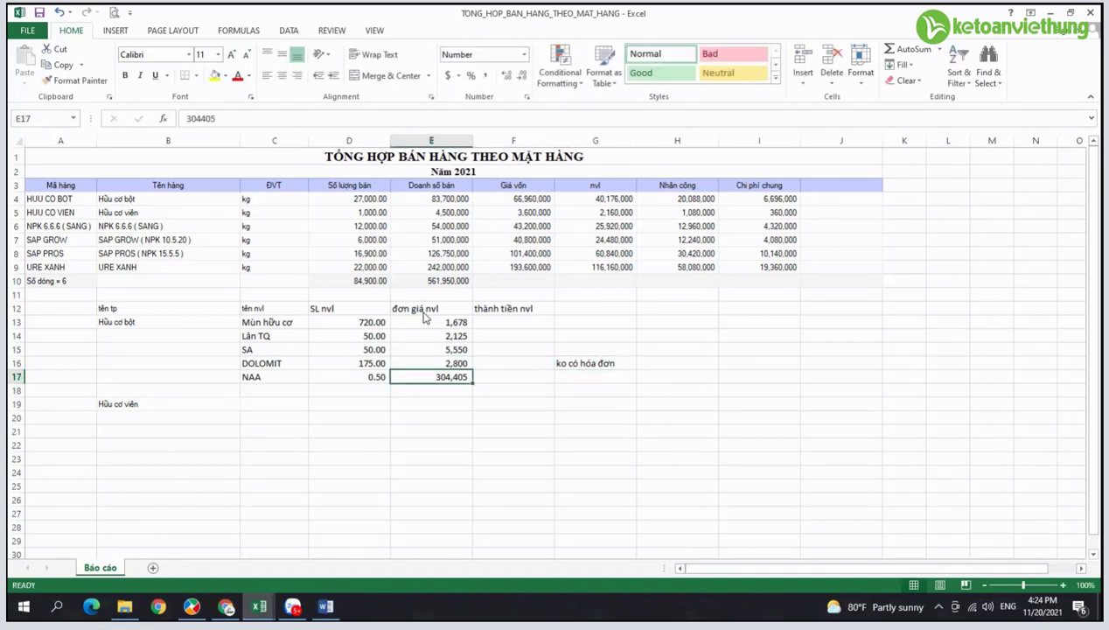
{"action": "key", "text": "Up"}
{"action": "key", "text": "Up"}
{"action": "key", "text": "Down"}
{"action": "type", "text": "28"}
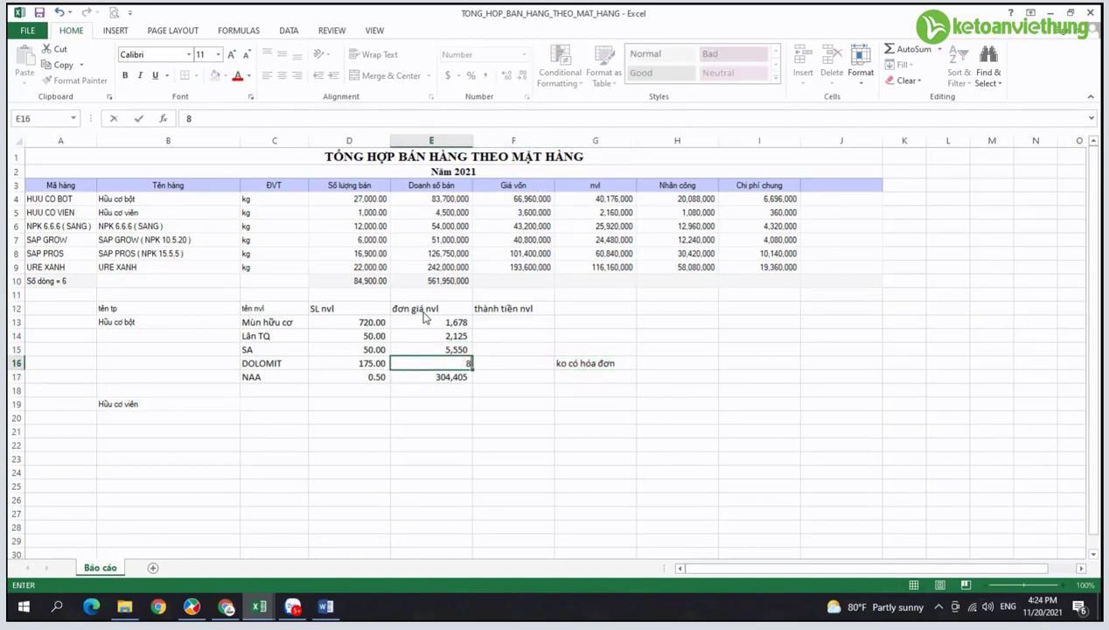
{"action": "type", "text": "0"}
{"action": "key", "text": "Return"}
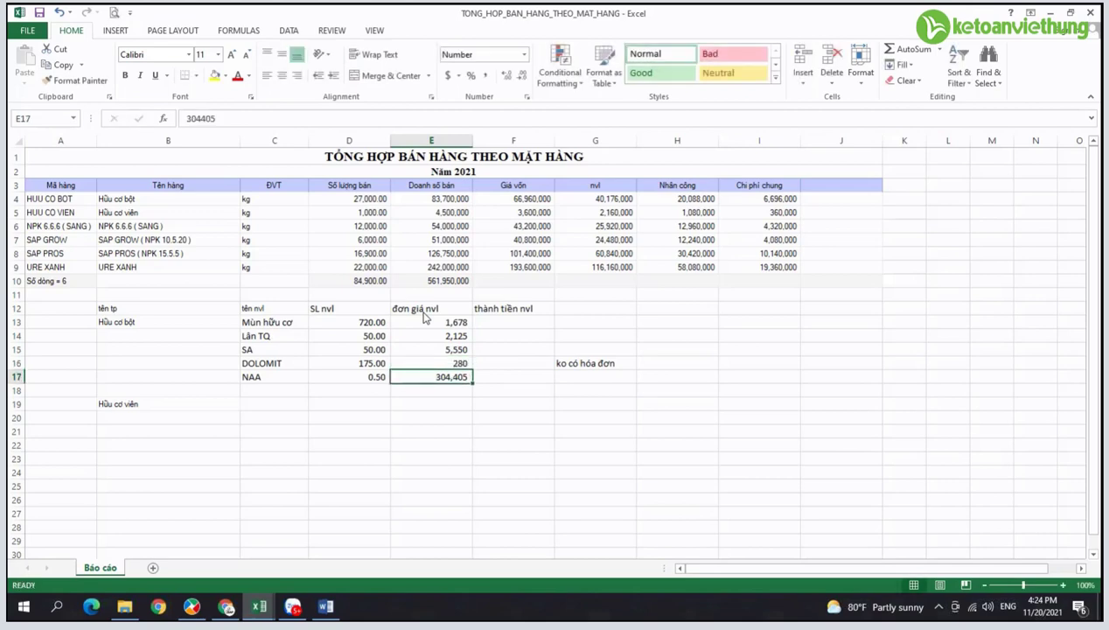
Step: Calculate the Mùn hữu cơ amount in F13 by multiplying the unit price E13 by the quantity D13
{"action": "key", "text": "Right"}
{"action": "key", "text": "Up"}
{"action": "key", "text": "Up"}
{"action": "key", "text": "Up"}
{"action": "key", "text": "Up"}
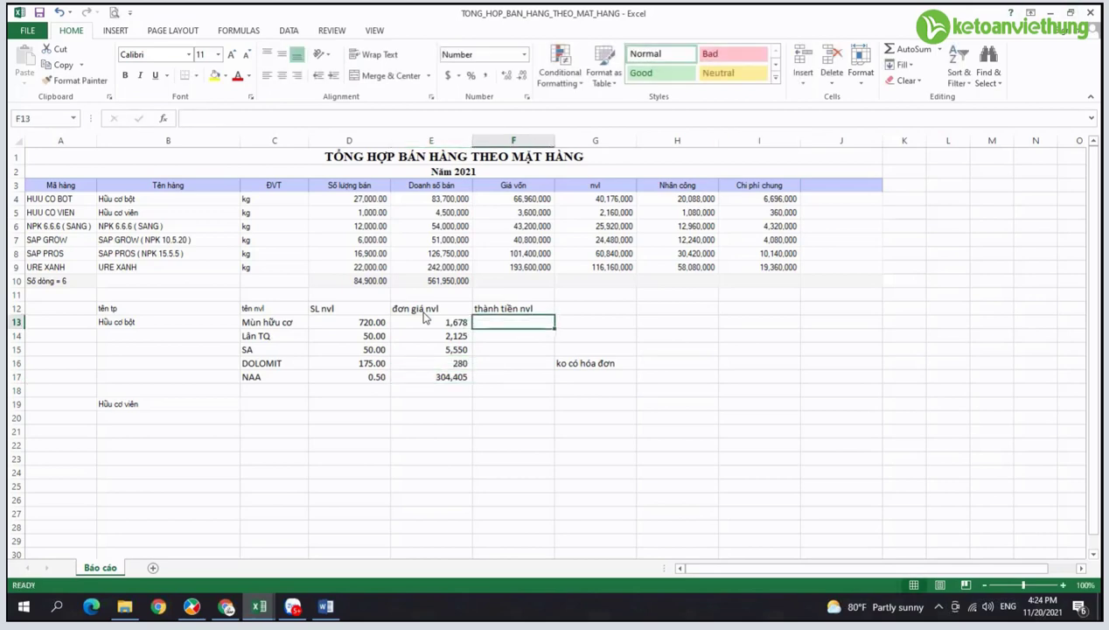
{"action": "type", "text": "+"}
{"action": "key", "text": "Left"}
{"action": "type", "text": "*"}
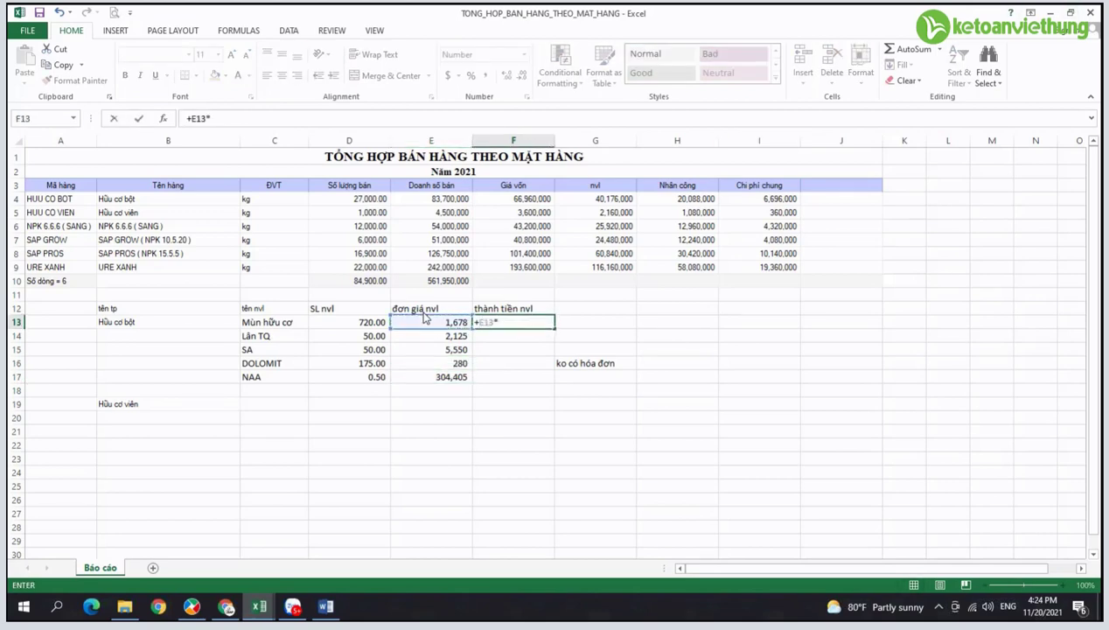
{"action": "key", "text": "Left"}
{"action": "key", "text": "Left"}
{"action": "key", "text": "ctrl+Return"}
Step: Fill the amount formula from F13 down through F16
{"action": "key", "text": "shift+Down"}
{"action": "key", "text": "shift+Down"}
{"action": "key", "text": "shift+Down"}
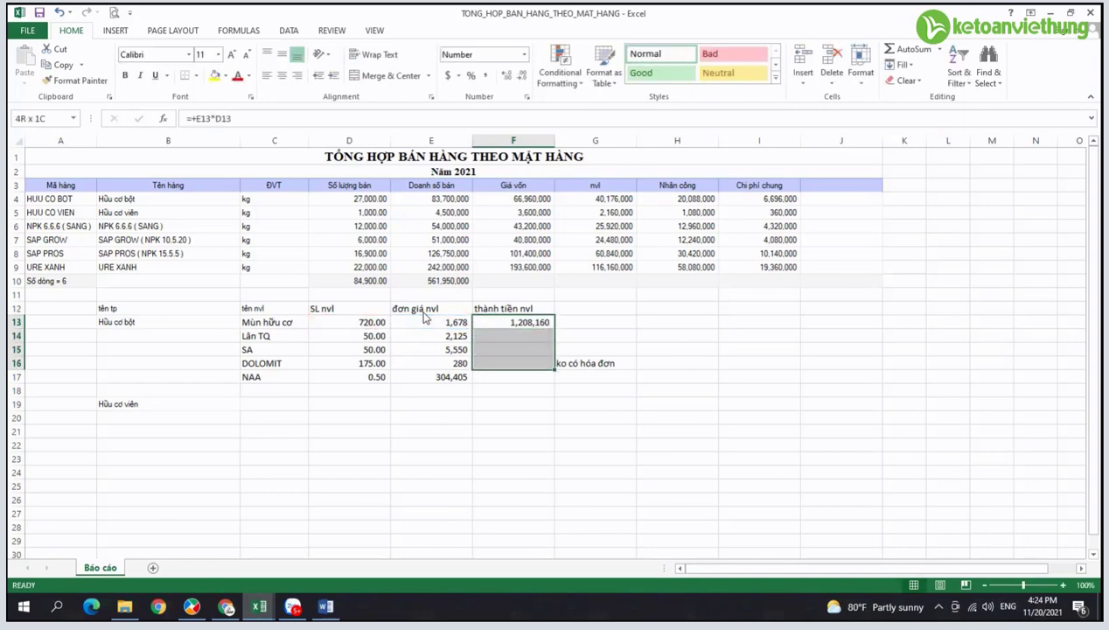
{"action": "key", "text": "ctrl+d"}
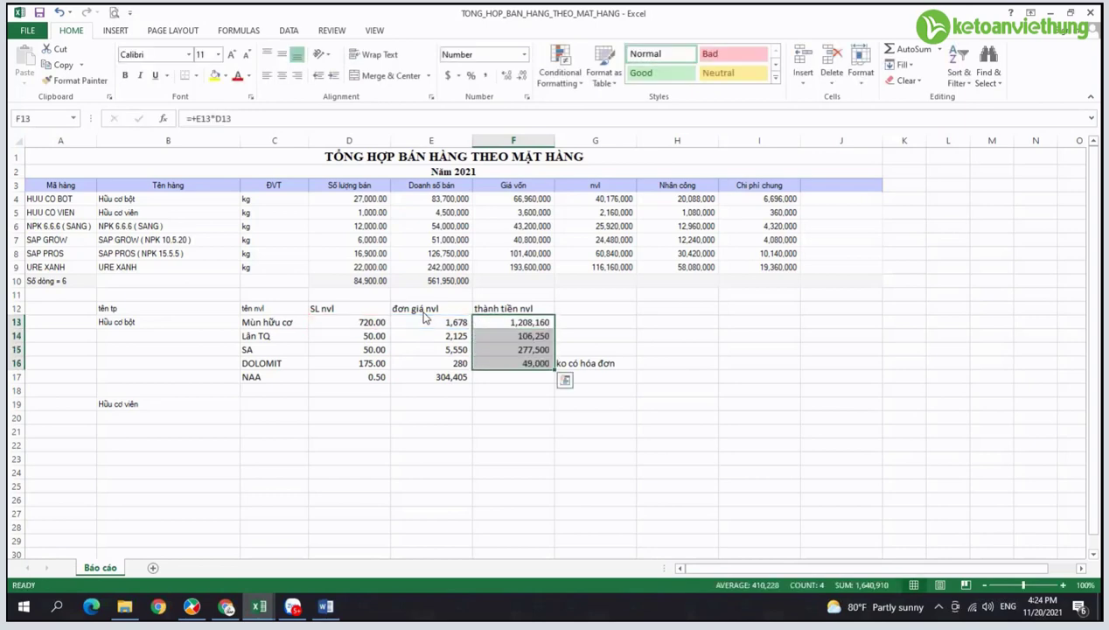
{"action": "key", "text": "Down"}
{"action": "key", "text": "Down"}
{"action": "key", "text": "Down"}
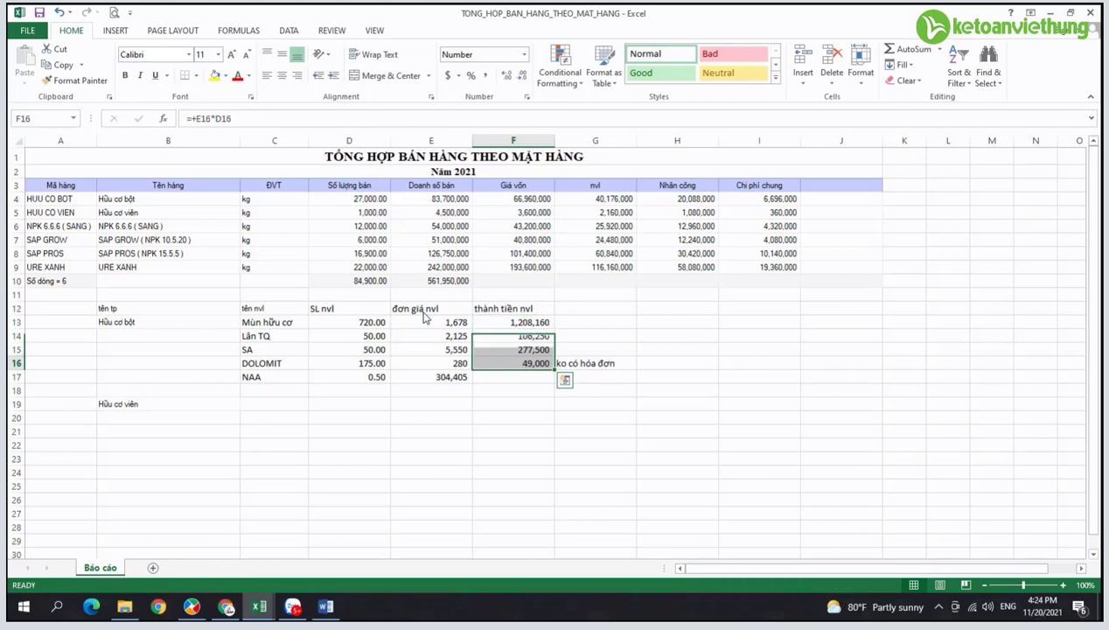
Step: Extend the amount formula from F16 down to F17 for the NAA row
{"action": "key", "text": "shift+Down"}
{"action": "key", "text": "ctrl+d"}
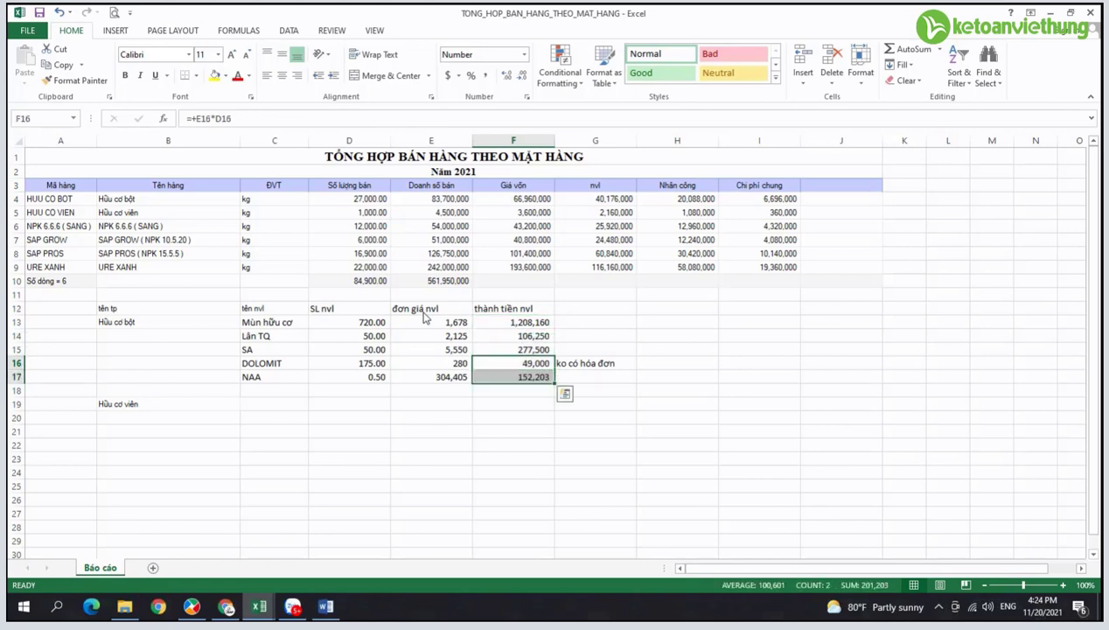
{"action": "key", "text": "F2"}
{"action": "key", "text": "Return"}
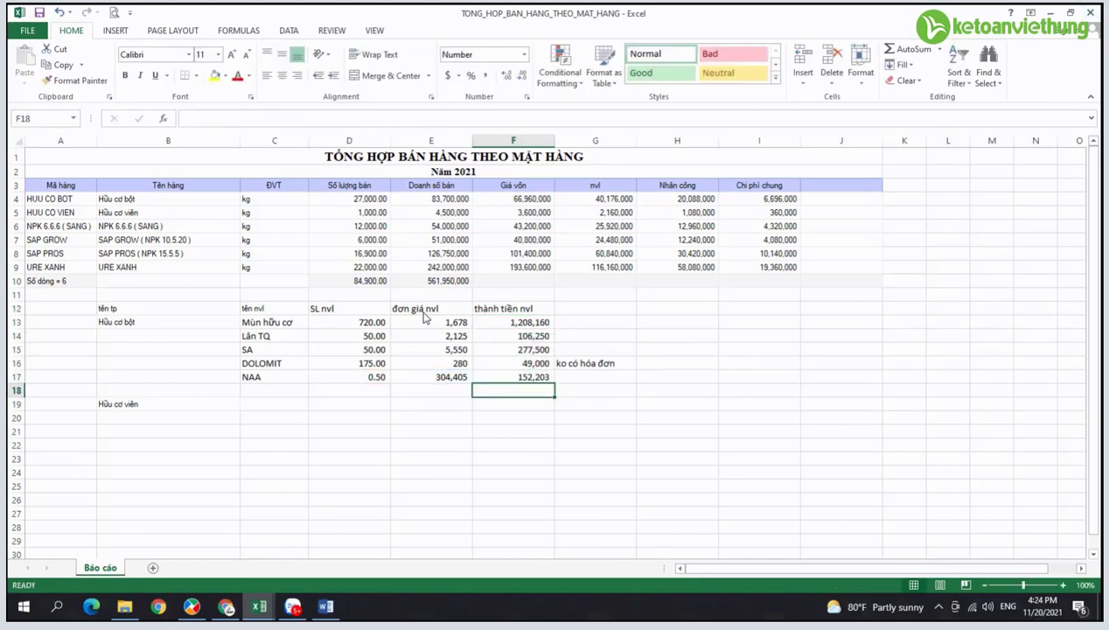
Step: Sum the Hữu cơ bột material amounts F13:F17 in F18
{"action": "key", "text": "Up"}
{"action": "key", "text": "Up"}
{"action": "key", "text": "Up"}
{"action": "key", "text": "Up"}
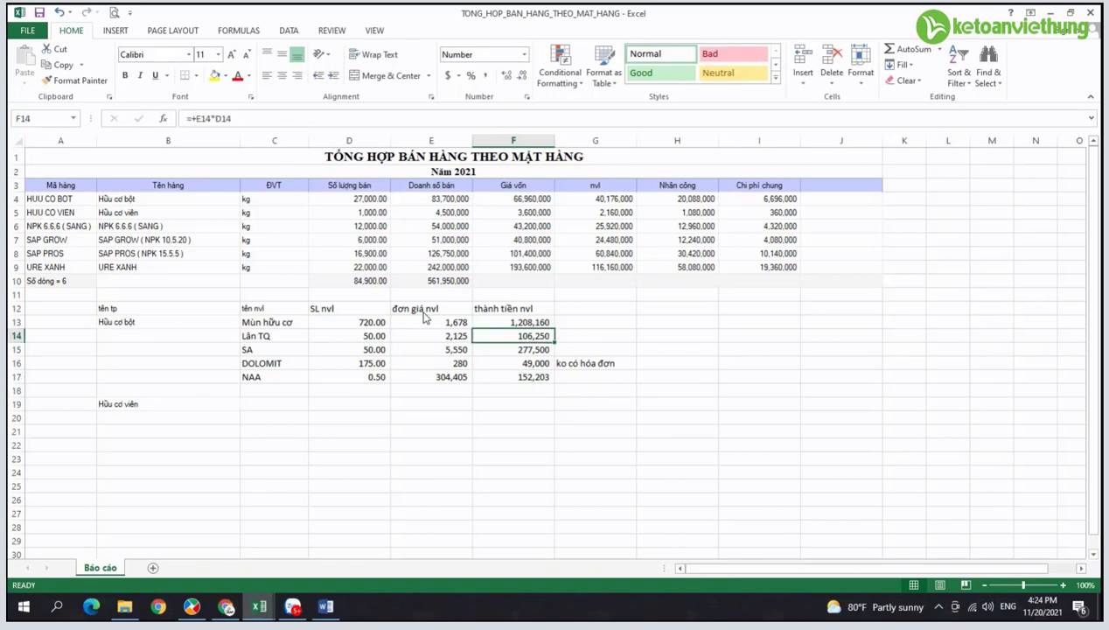
{"action": "key", "text": "Down"}
{"action": "key", "text": "Down"}
{"action": "key", "text": "Down"}
{"action": "key", "text": "Down"}
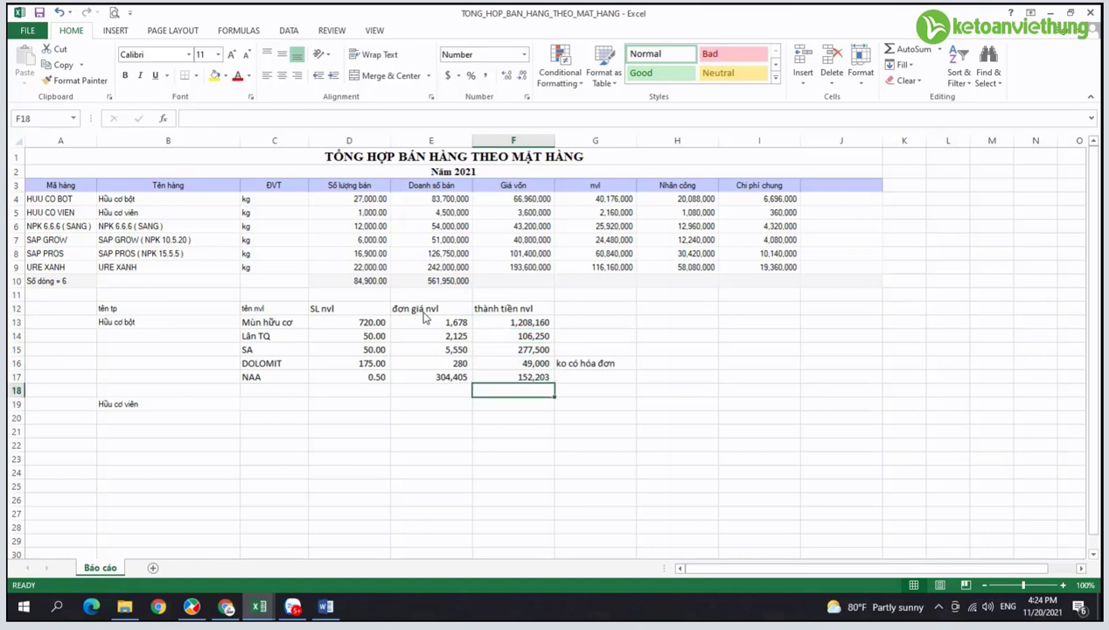
{"action": "key", "text": "alt+equal"}
{"action": "key", "text": "Return"}
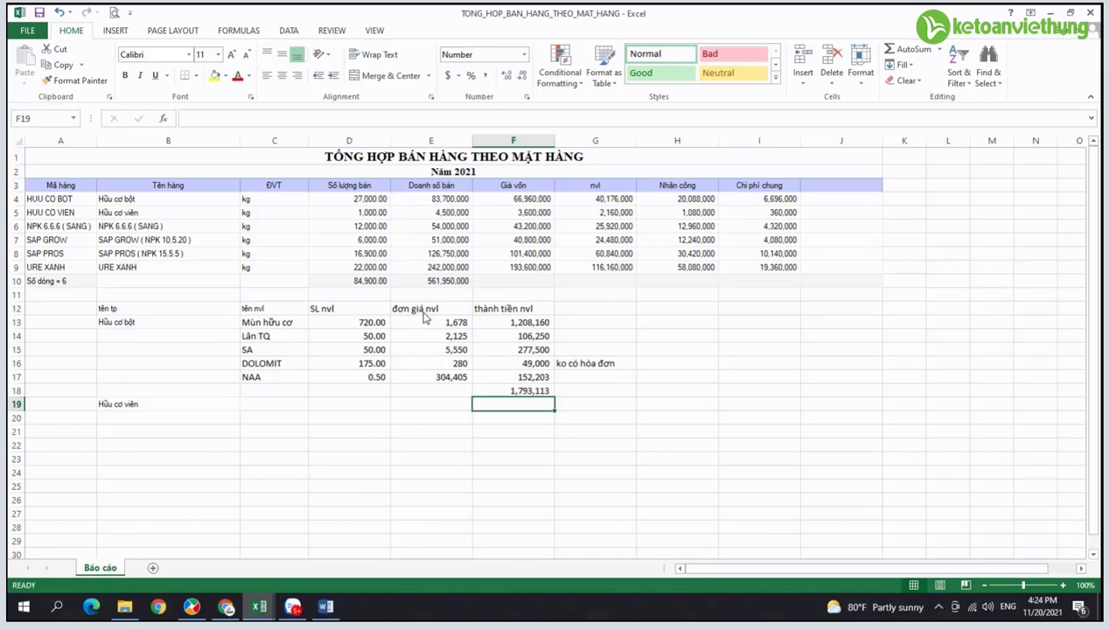
Step: Calculate the total material cost in G18 by multiplying the sum in F18 by 27
{"action": "key", "text": "Up"}
{"action": "key", "text": "Right"}
{"action": "type", "text": "+"}
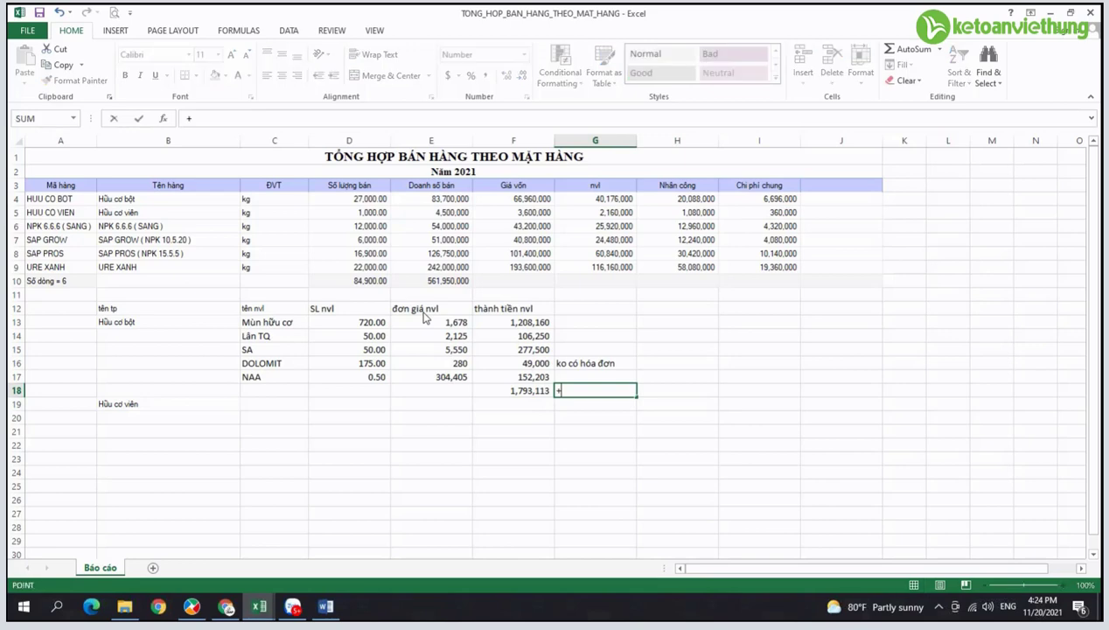
{"action": "key", "text": "Left"}
{"action": "type", "text": "*"}
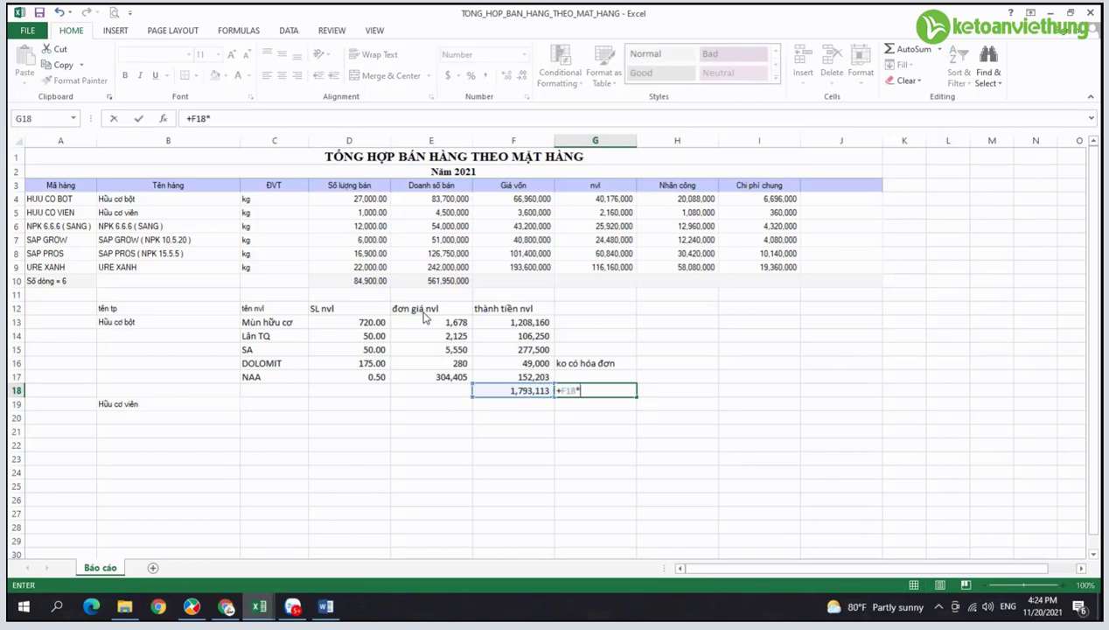
{"action": "type", "text": "27"}
{"action": "key", "text": "Return"}
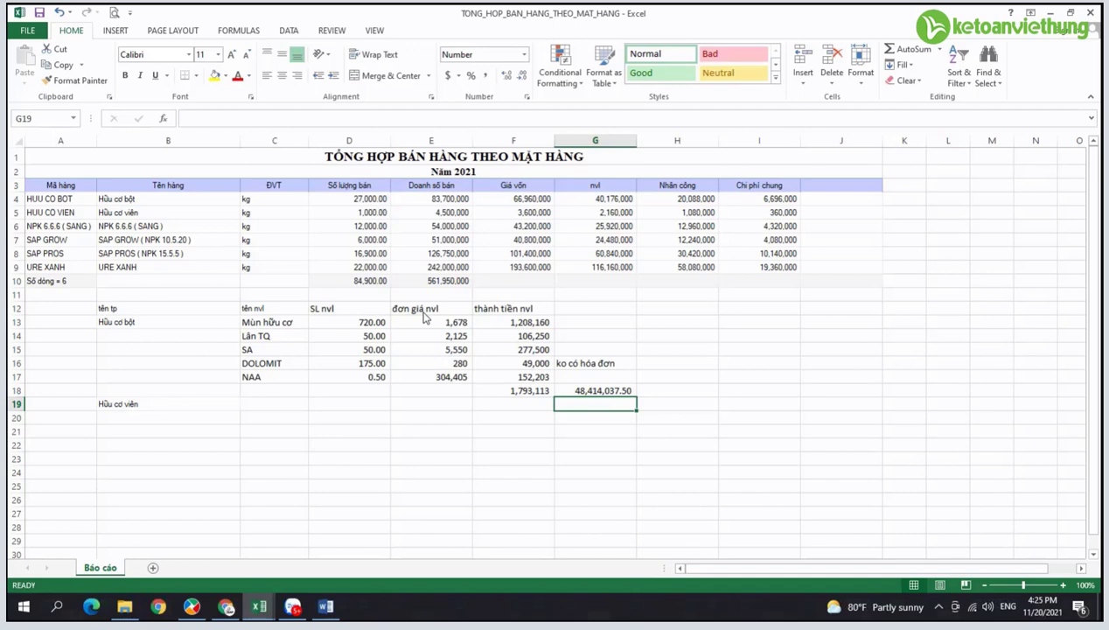
Step: Delete the entire DOLOMIT row from the Hữu cơ bột material table
{"action": "left_click", "coordinate": [16, 363]}
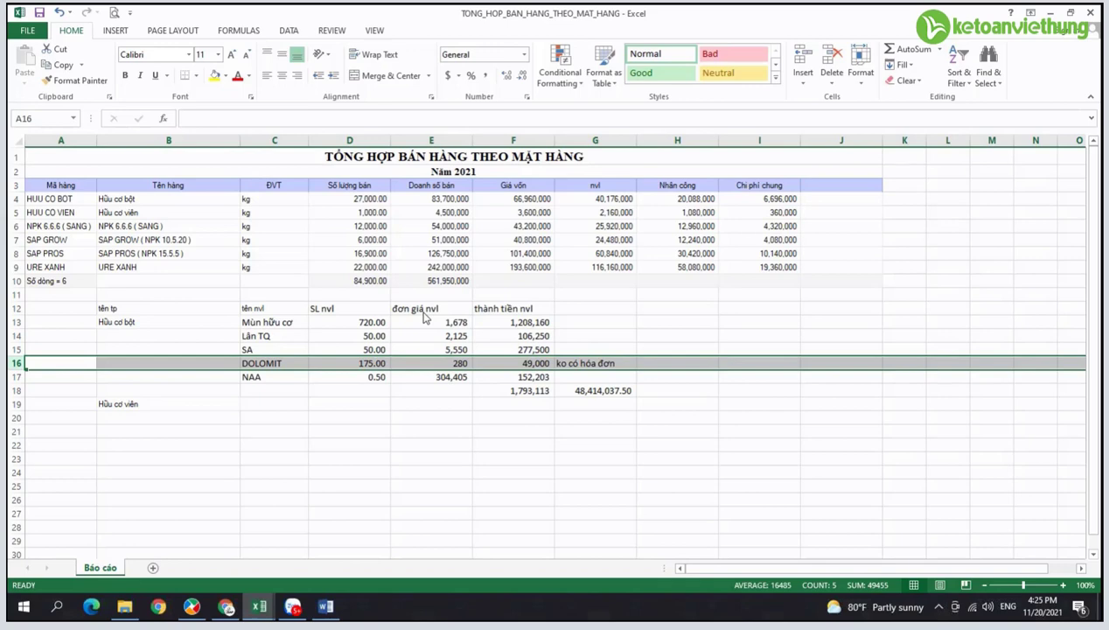
{"action": "key", "text": "ctrl+minus"}
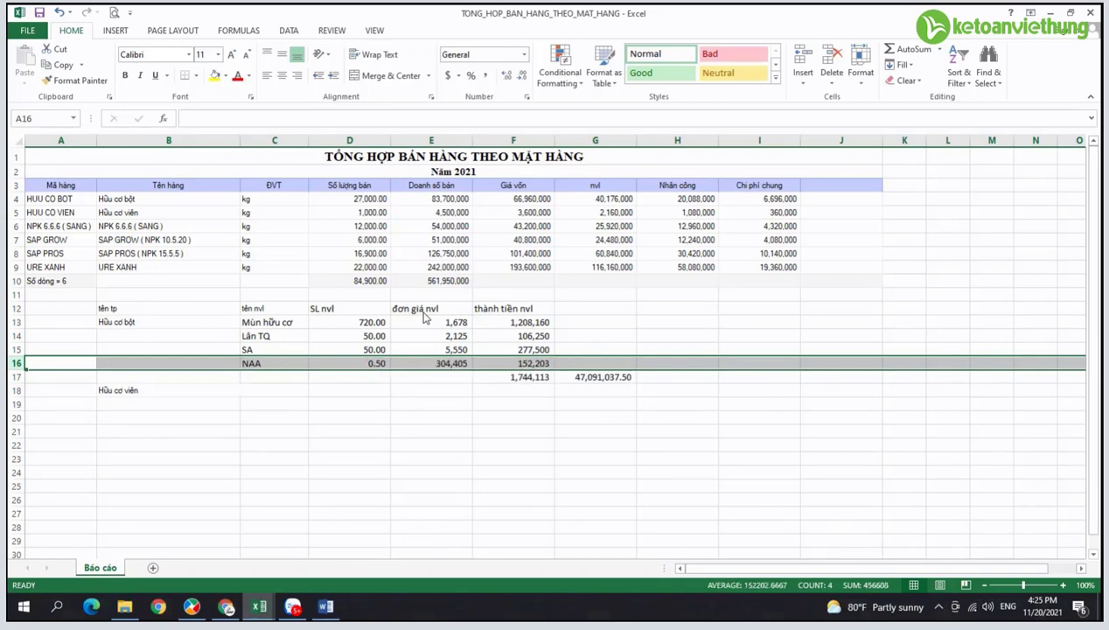
Step: Compare the calculated material total in G17 with the Hữu cơ bột nvl cost in G4
{"action": "key", "text": "Down"}
{"action": "key", "text": "Right"}
{"action": "key", "text": "Right"}
{"action": "key", "text": "Right"}
{"action": "key", "text": "Right"}
{"action": "key", "text": "Right"}
{"action": "key", "text": "Right"}
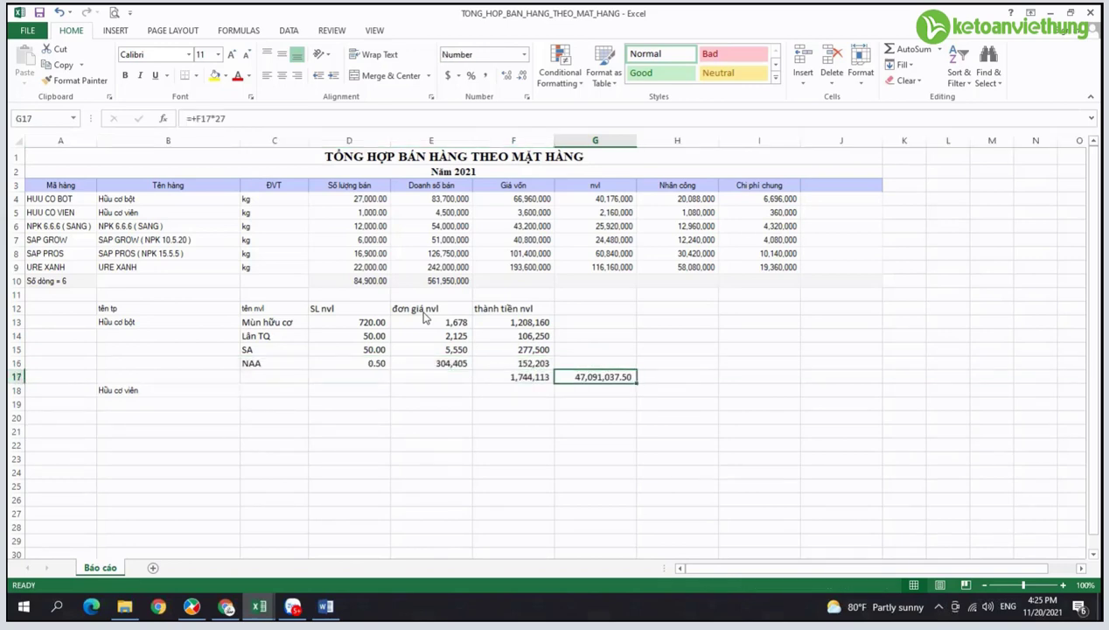
{"action": "key", "text": "Up"}
{"action": "key", "text": "Up"}
{"action": "key", "text": "Up"}
{"action": "key", "text": "Up"}
{"action": "key", "text": "Up"}
{"action": "key", "text": "Up"}
{"action": "key", "text": "Up"}
{"action": "key", "text": "Up"}
{"action": "key", "text": "Up"}
{"action": "key", "text": "Up"}
{"action": "key", "text": "Up"}
{"action": "key", "text": "Up"}
{"action": "key", "text": "Up"}
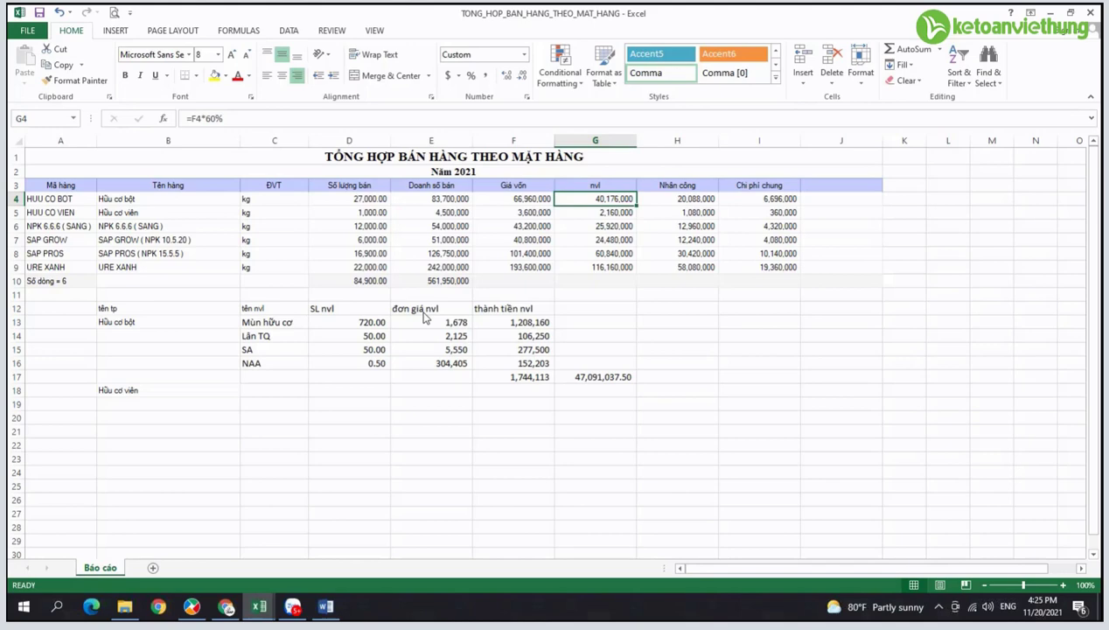
Step: Switch to MISA and open the raw material norm of the HUU CO BOT item from the goods and materials list
{"action": "left_click_drag", "start_coordinate": [267, 322], "coordinate": [525, 377]}
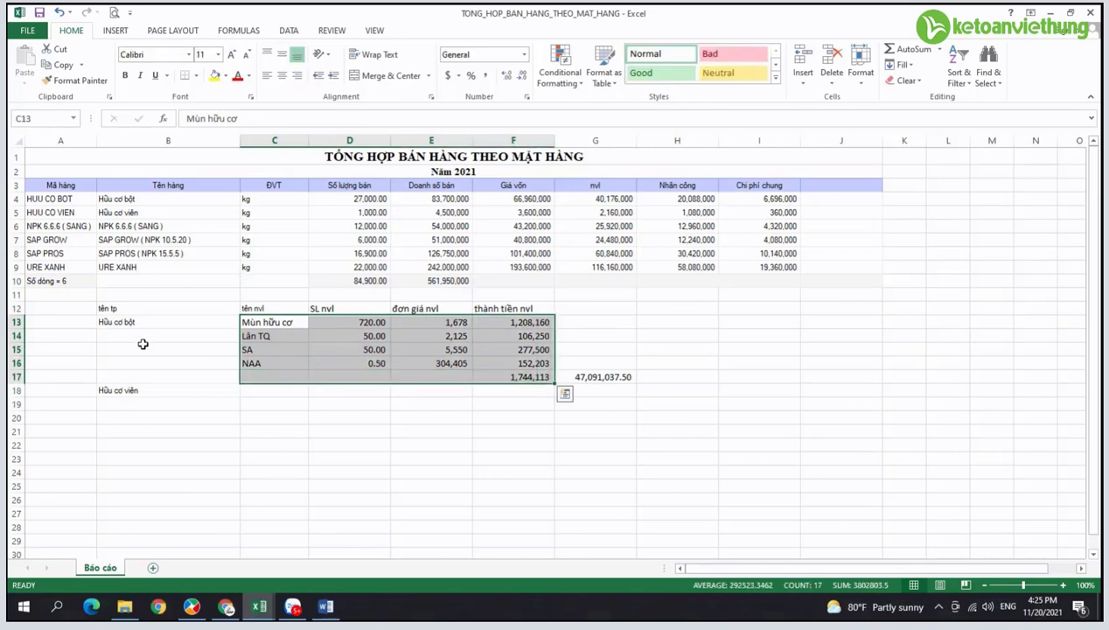
{"action": "left_click", "coordinate": [187, 614]}
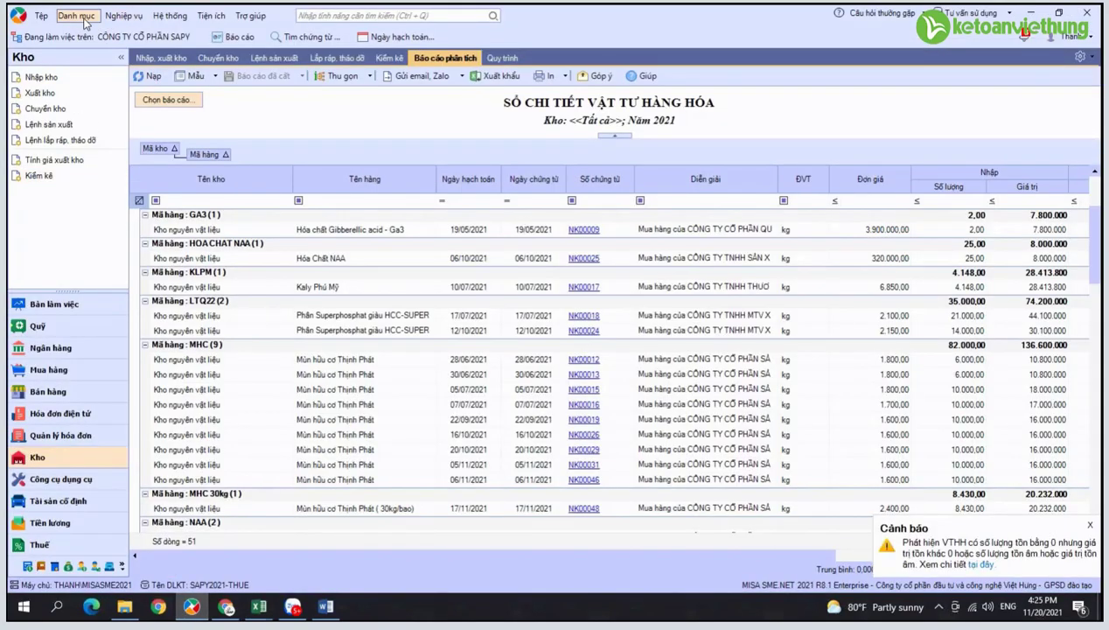
{"action": "left_click", "coordinate": [77, 16]}
{"action": "mouse_move", "coordinate": [140, 165]}
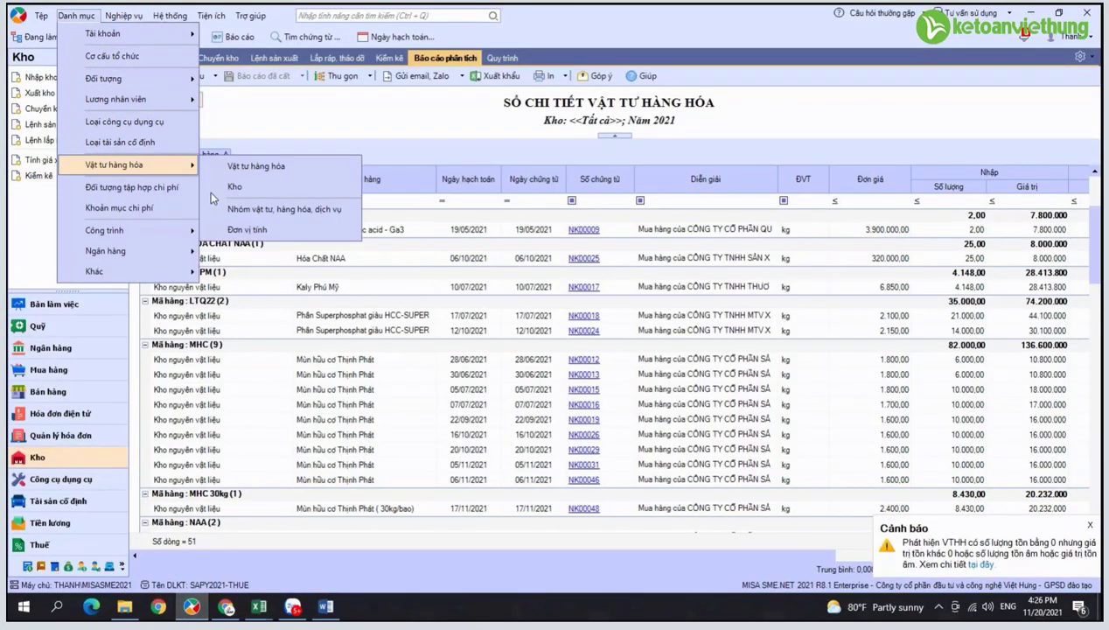
{"action": "left_click", "coordinate": [265, 168]}
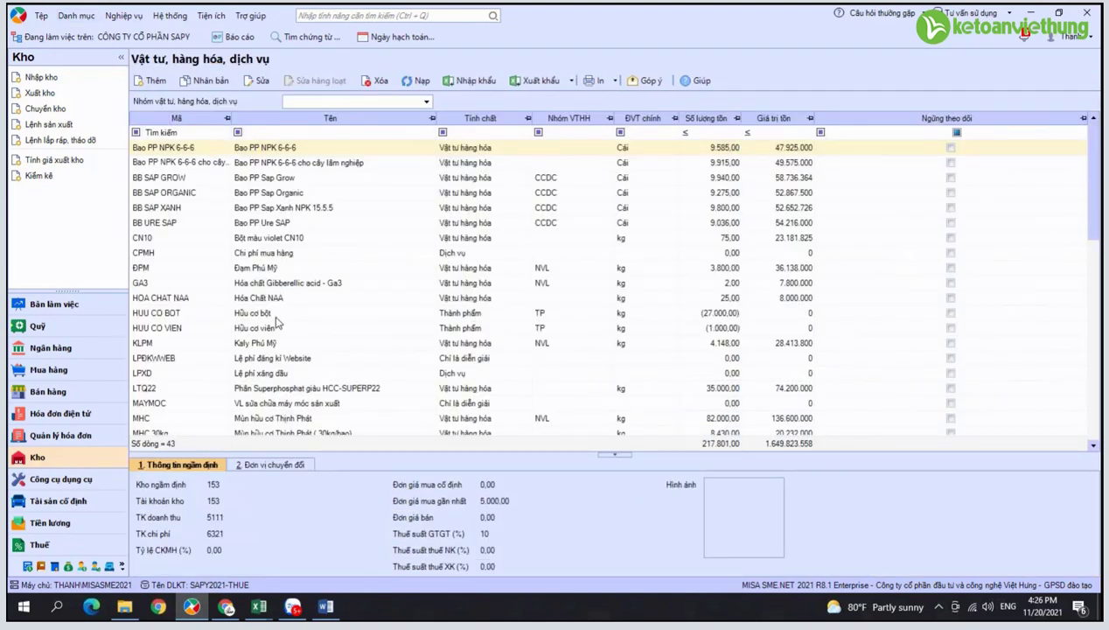
{"action": "left_click", "coordinate": [275, 316]}
{"action": "double_click", "coordinate": [276, 317]}
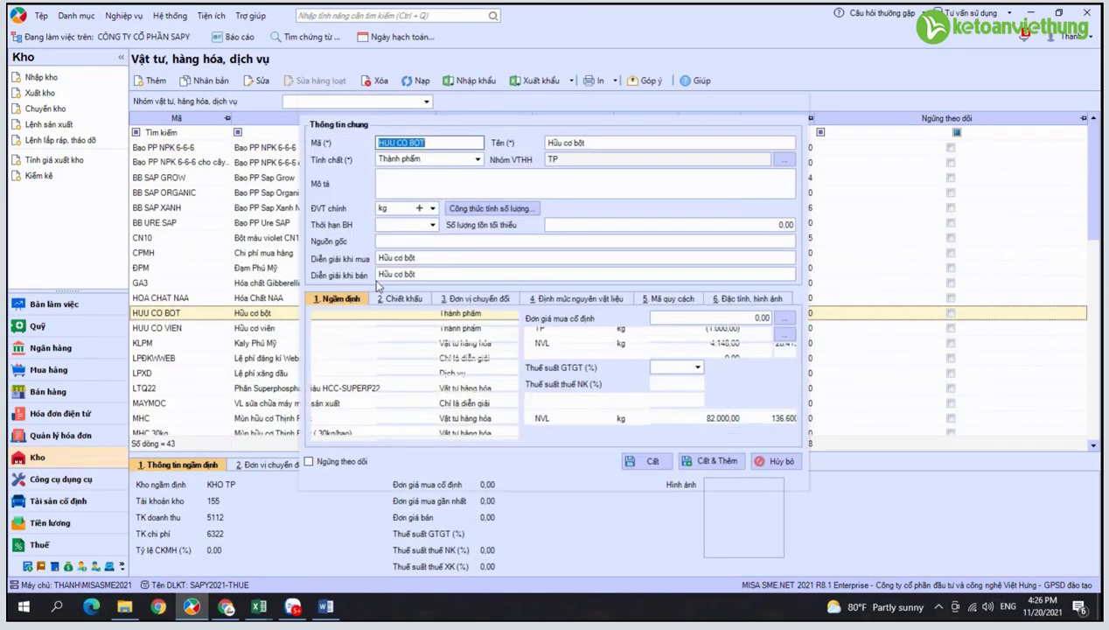
{"action": "left_click", "coordinate": [563, 300]}
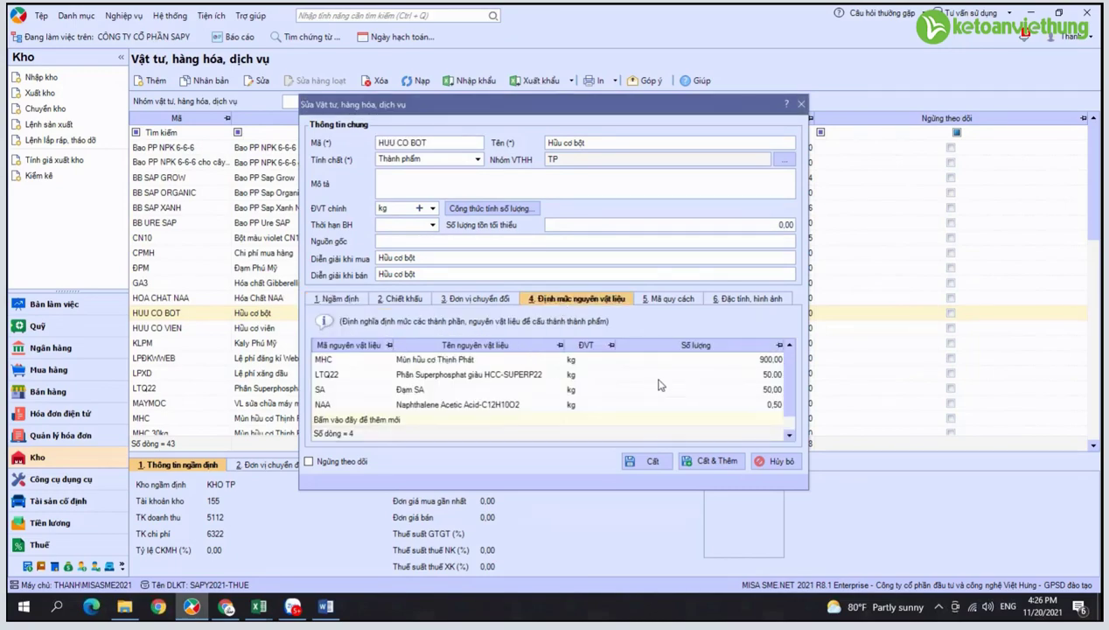
Step: Check the norm quantities of the MHC, LTQ22, SA and NAA materials for Hữu cơ bột
{"action": "left_click", "coordinate": [739, 363]}
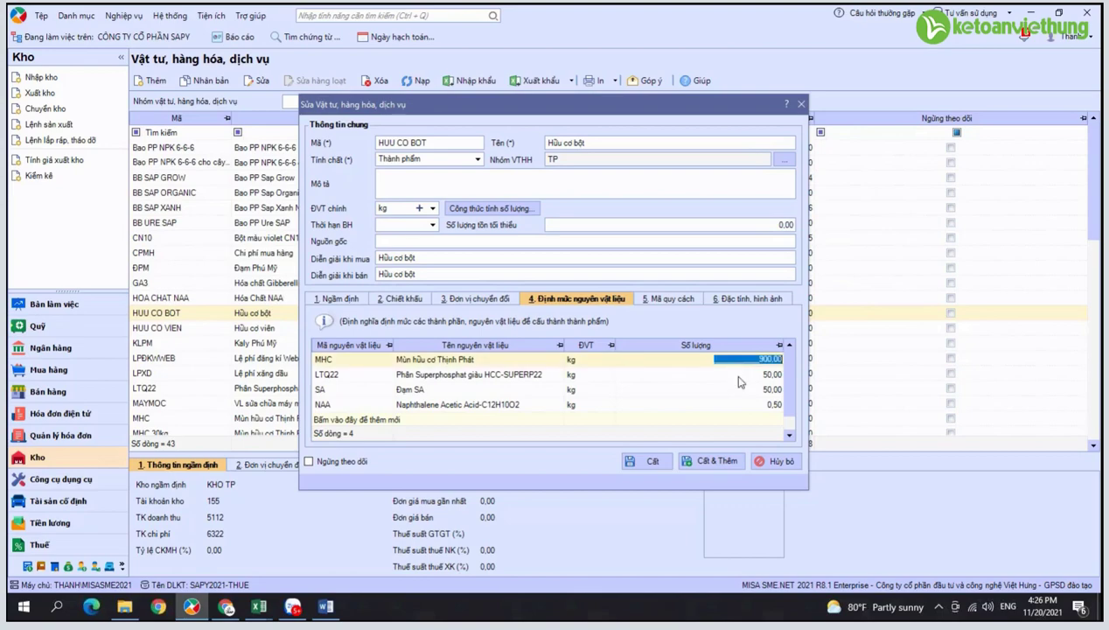
{"action": "left_click", "coordinate": [734, 374]}
{"action": "left_click", "coordinate": [729, 401]}
{"action": "left_click", "coordinate": [723, 389]}
{"action": "left_click", "coordinate": [713, 374]}
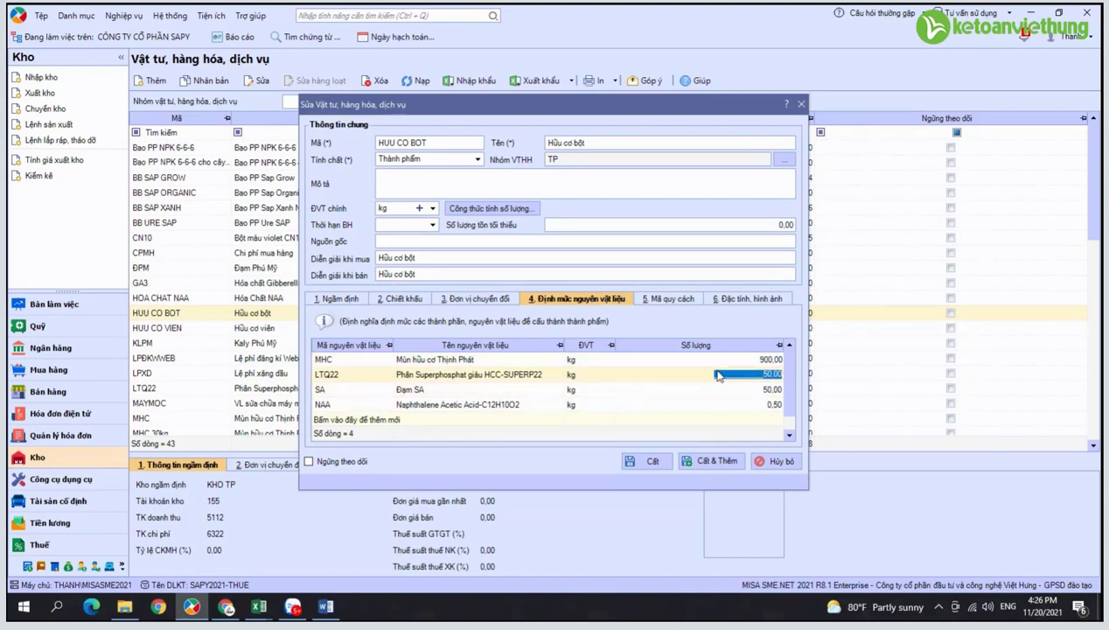
{"action": "left_click", "coordinate": [704, 360]}
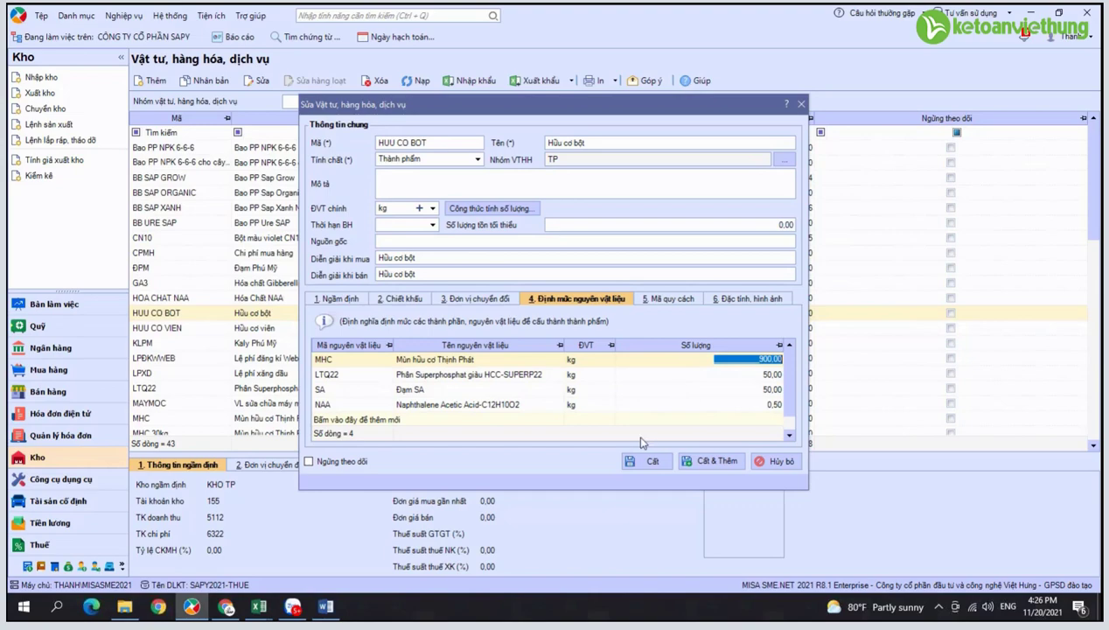
Step: Return to the TONG_HOP_BAN_HANG_THEO_MAT_HANG workbook and highlight the material names and quantities in C13:D16 in yellow
{"action": "left_click", "coordinate": [262, 606]}
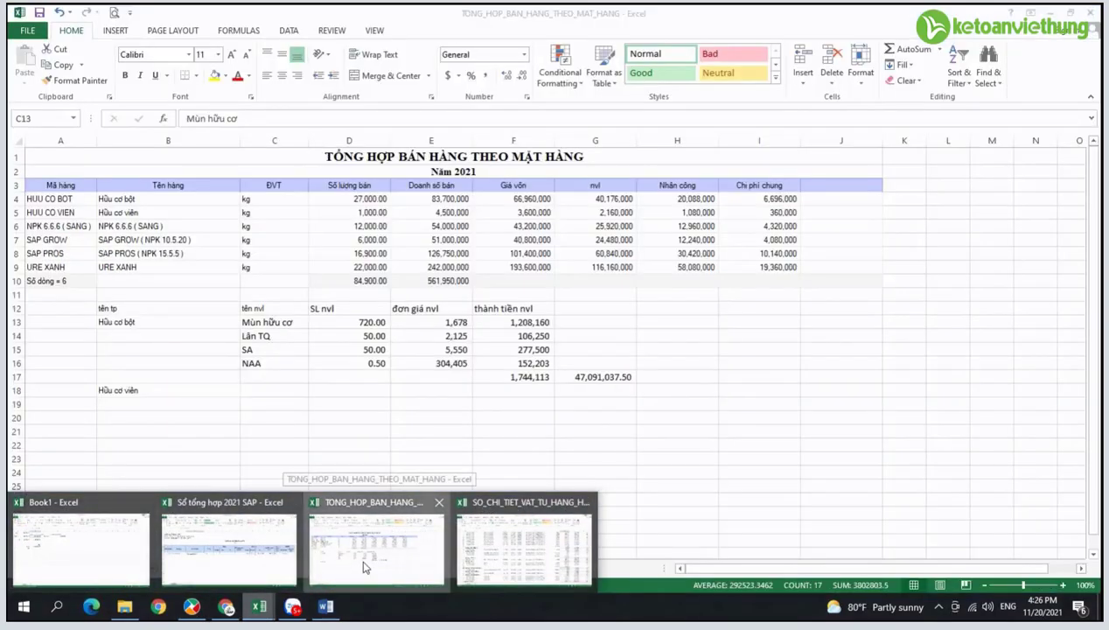
{"action": "left_click", "coordinate": [365, 562]}
{"action": "left_click", "coordinate": [286, 325]}
{"action": "left_click_drag", "start_coordinate": [346, 322], "coordinate": [273, 352]}
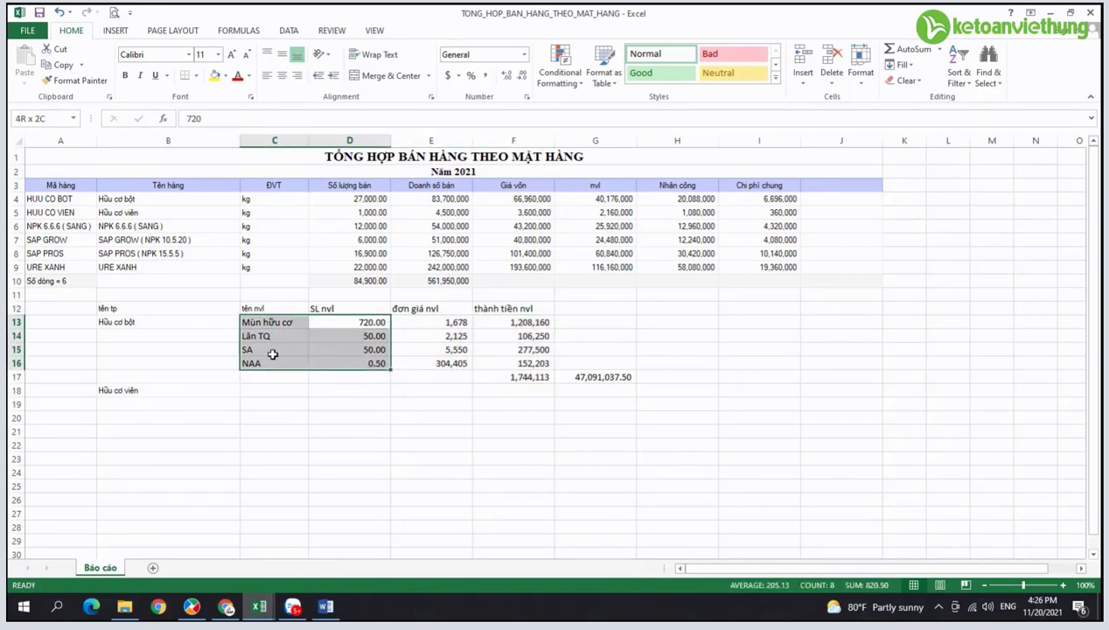
{"action": "left_click", "coordinate": [214, 75]}
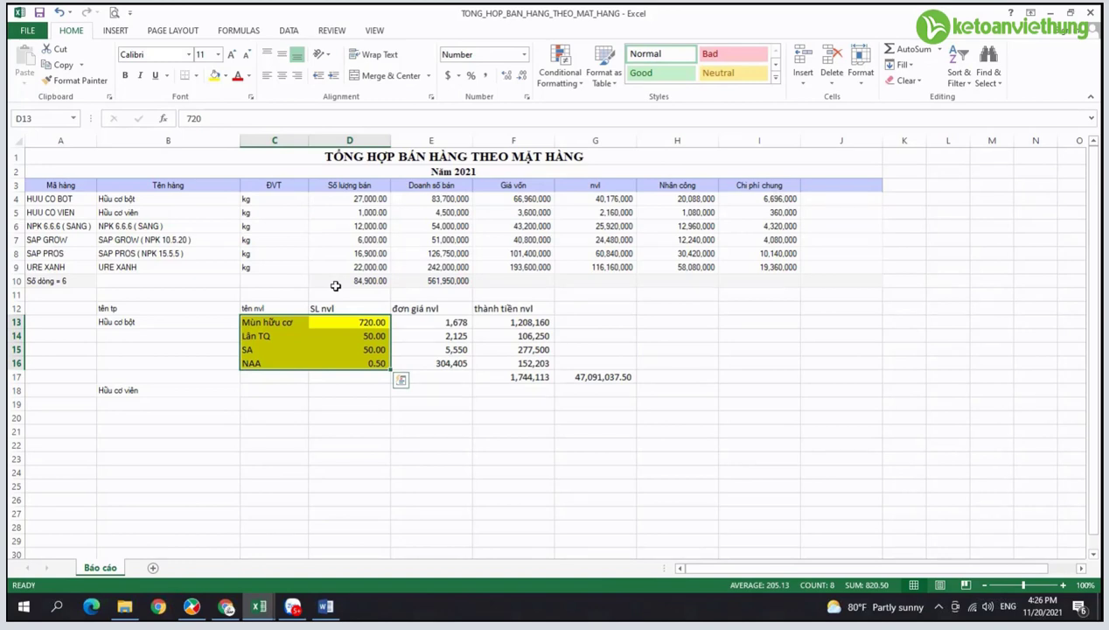
Step: Check the Hữu cơ bột material total formula in G17 against the 60% nvl cost formula in G4
{"action": "key", "text": "Right"}
{"action": "key", "text": "Right"}
{"action": "key", "text": "Right"}
{"action": "key", "text": "Down"}
{"action": "key", "text": "Down"}
{"action": "key", "text": "Down"}
{"action": "key", "text": "Down"}
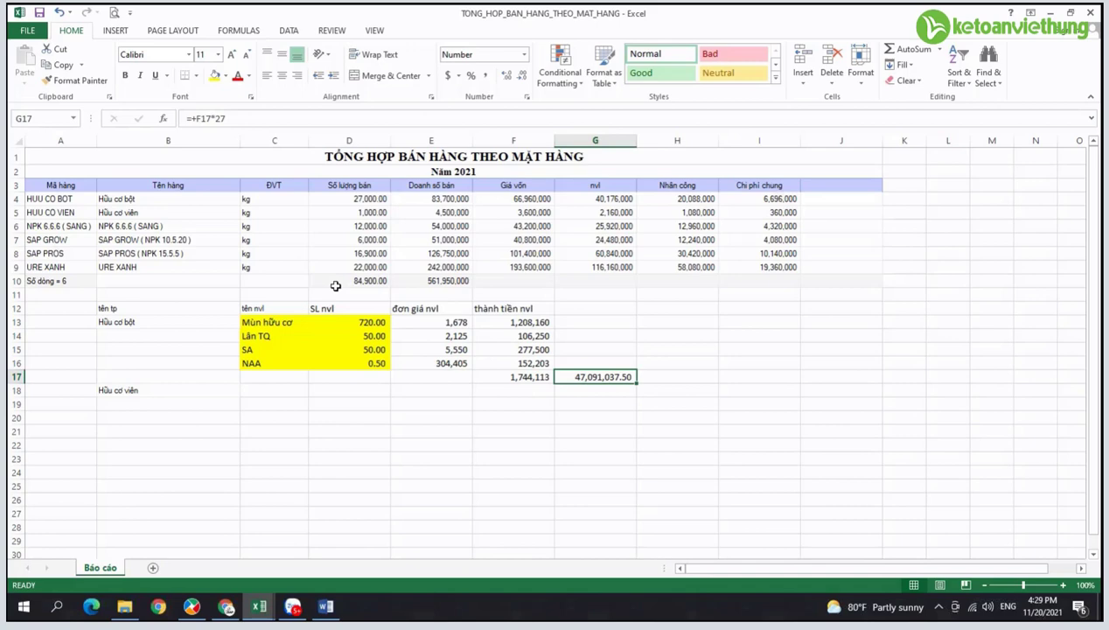
{"action": "key", "text": "ctrl+z"}
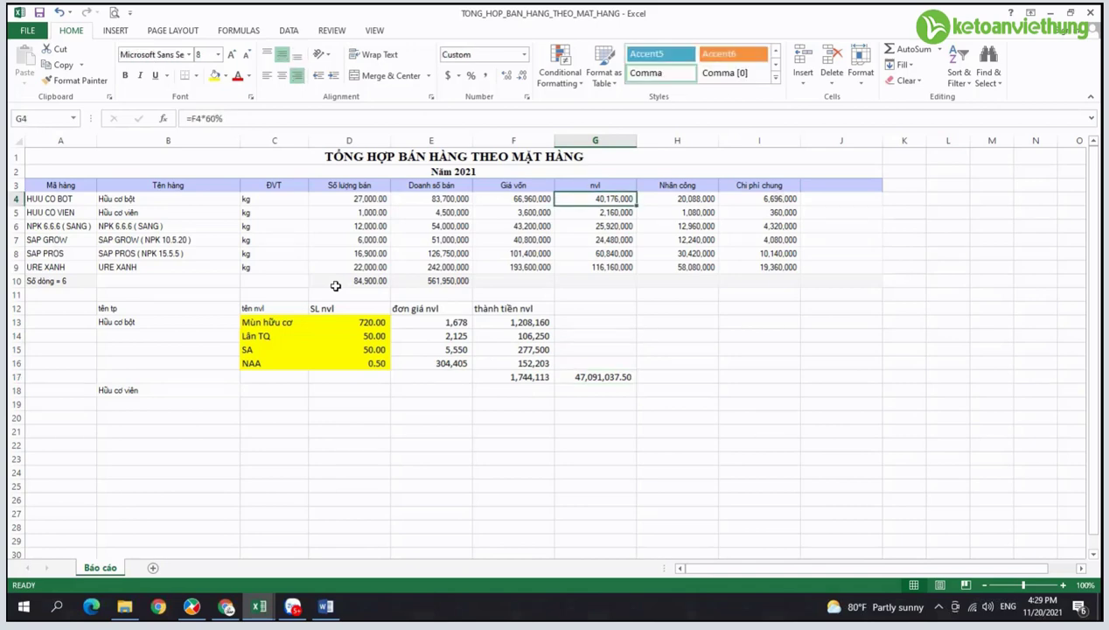
{"action": "key", "text": "ctrl+Down"}
{"action": "key", "text": "ctrl+Down"}
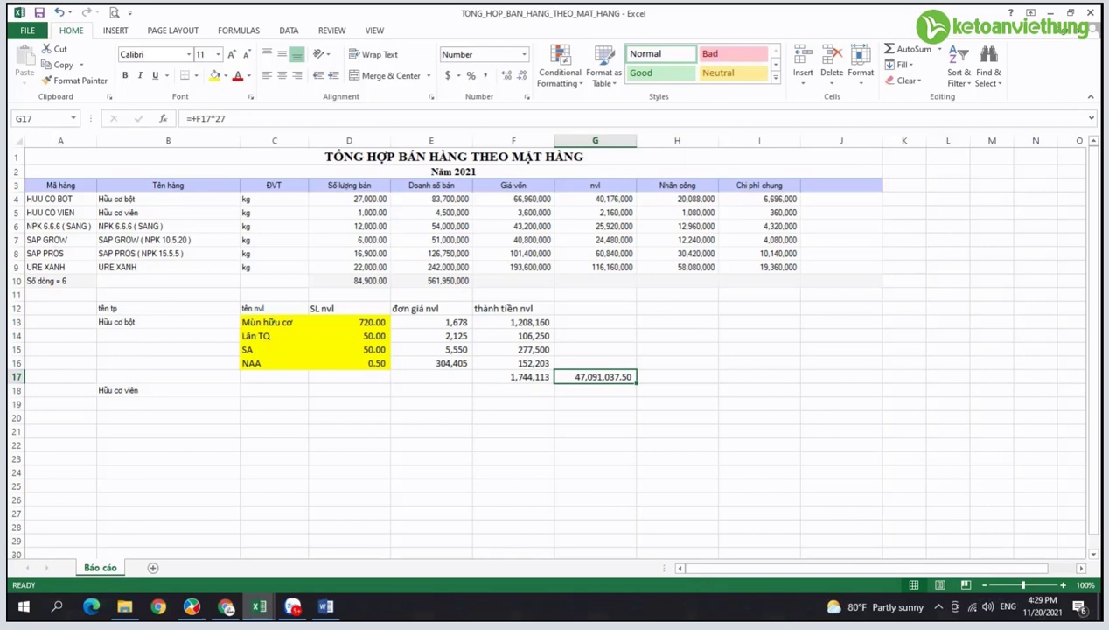
Step: Review the Hữu cơ bột material quantities in D13:D16 and the material total in G17
{"action": "left_click", "coordinate": [349, 363]}
{"action": "key", "text": "Up"}
{"action": "key", "text": "Up"}
{"action": "key", "text": "Up"}
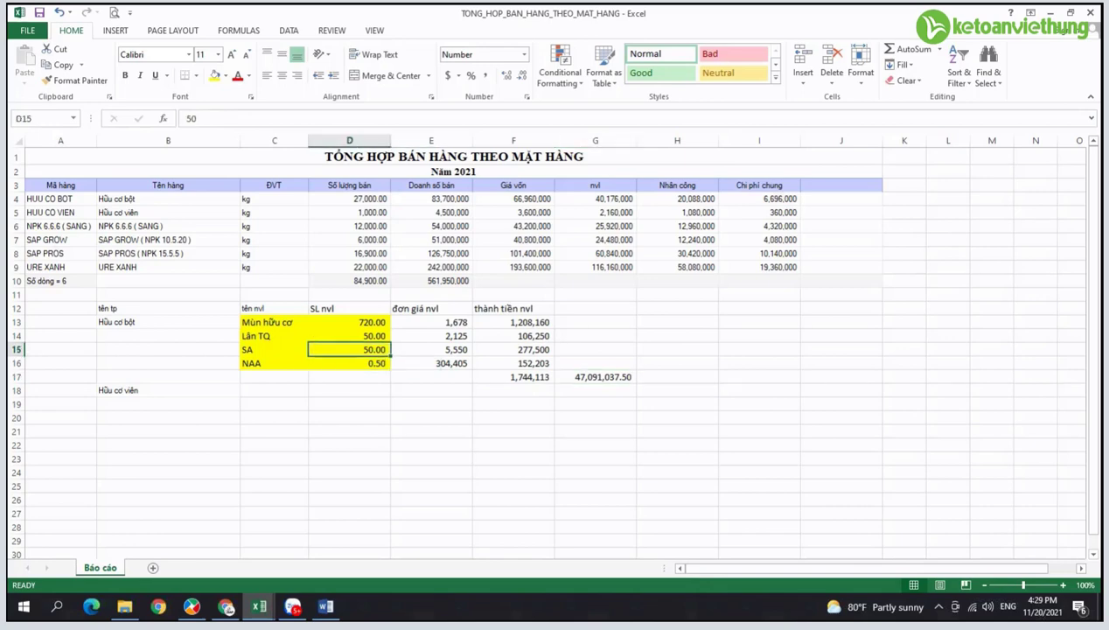
{"action": "left_click", "coordinate": [350, 349]}
{"action": "left_click", "coordinate": [349, 363]}
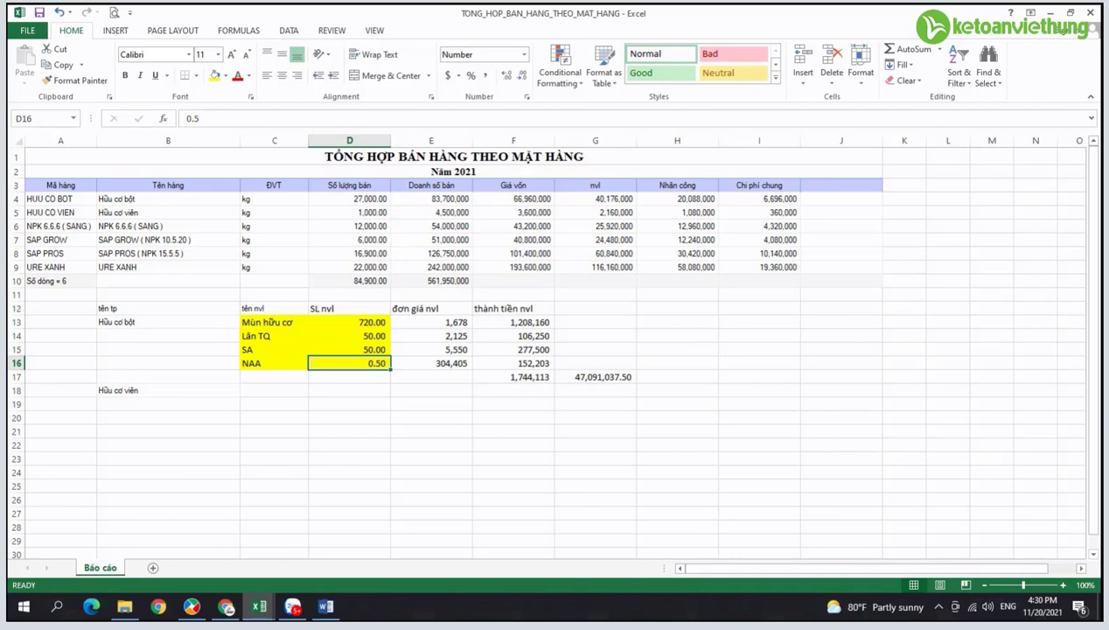
{"action": "left_click", "coordinate": [575, 378]}
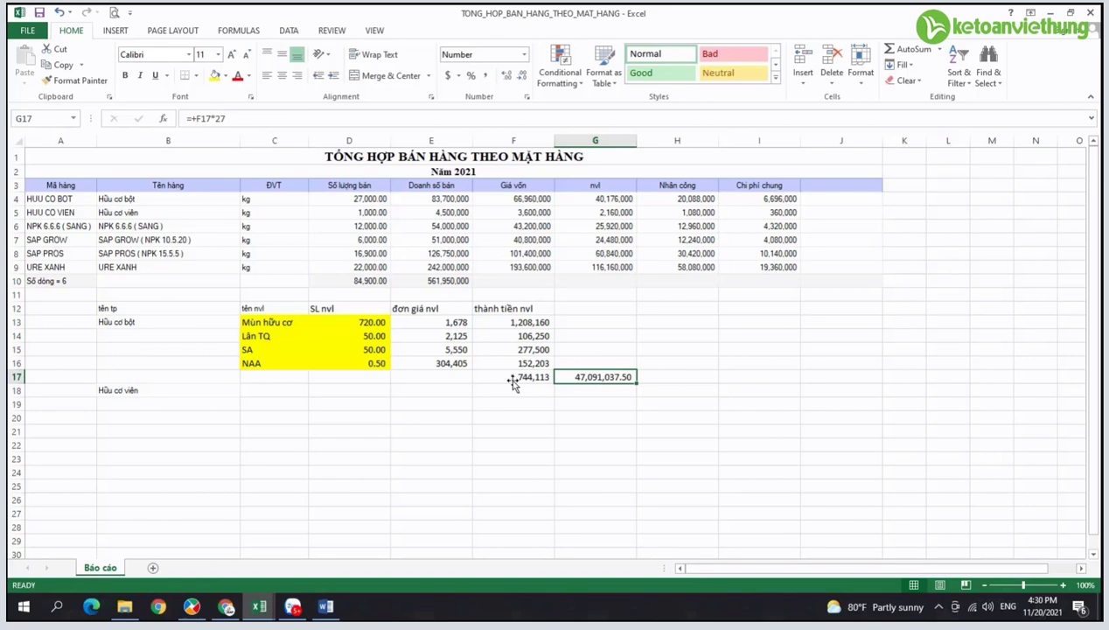
{"action": "key", "text": "Down"}
{"action": "key", "text": "ctrl+Left"}
{"action": "key", "text": "Right"}
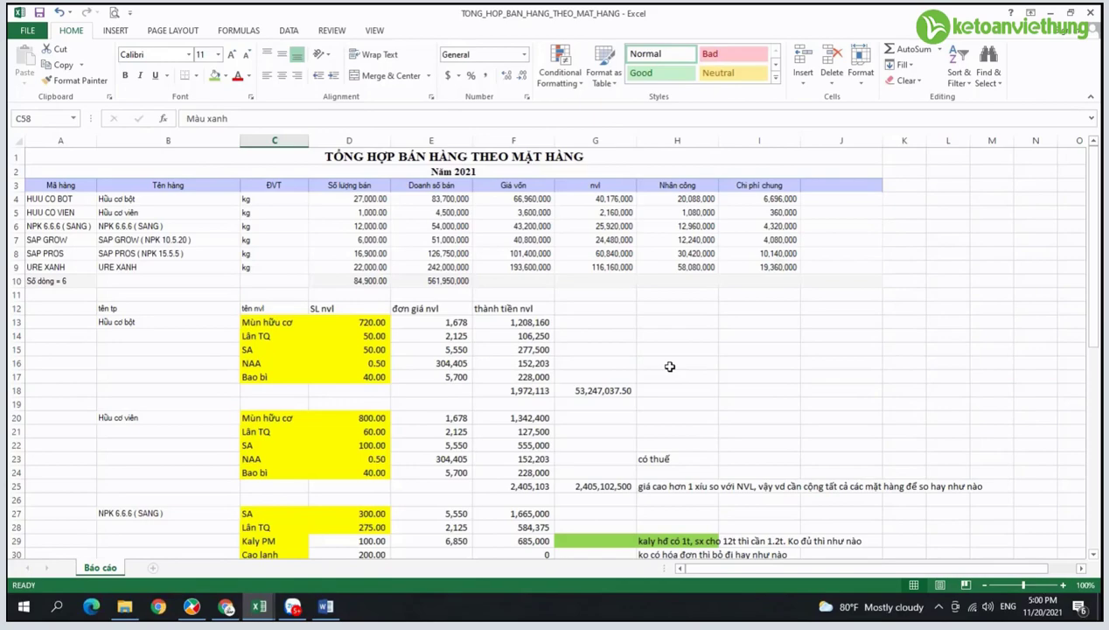
Step: Examine the material norm tables for all products and the Hữu cơ viên total material cost formula in G25
{"action": "scroll", "coordinate": [669, 367], "scroll_direction": "down", "scroll_amount": 5}
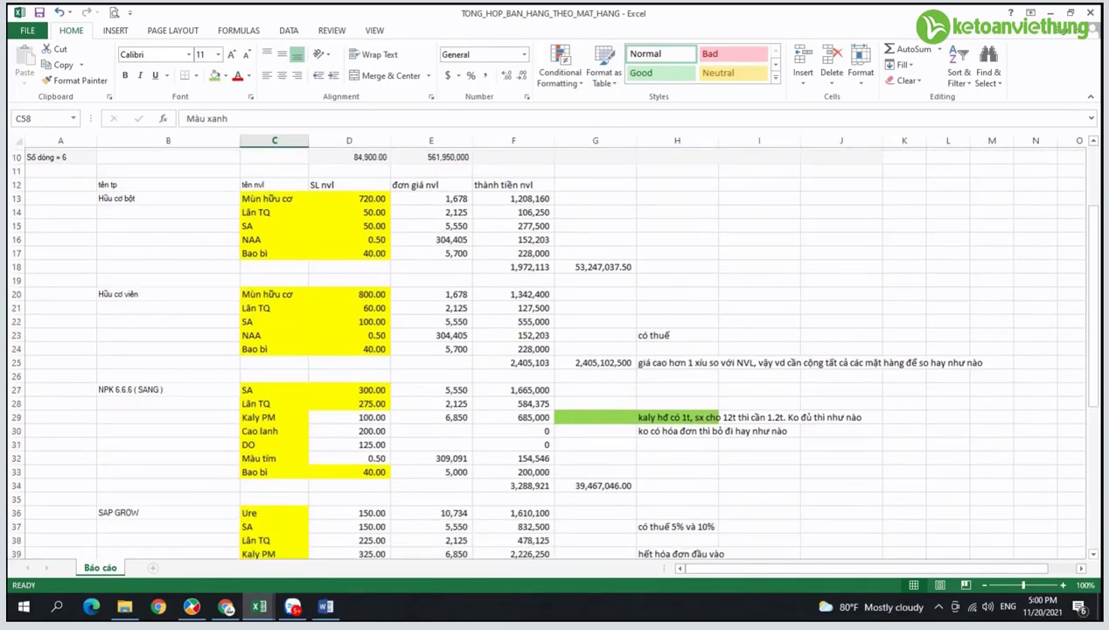
{"action": "scroll", "coordinate": [102, 307], "scroll_direction": "down", "scroll_amount": 2}
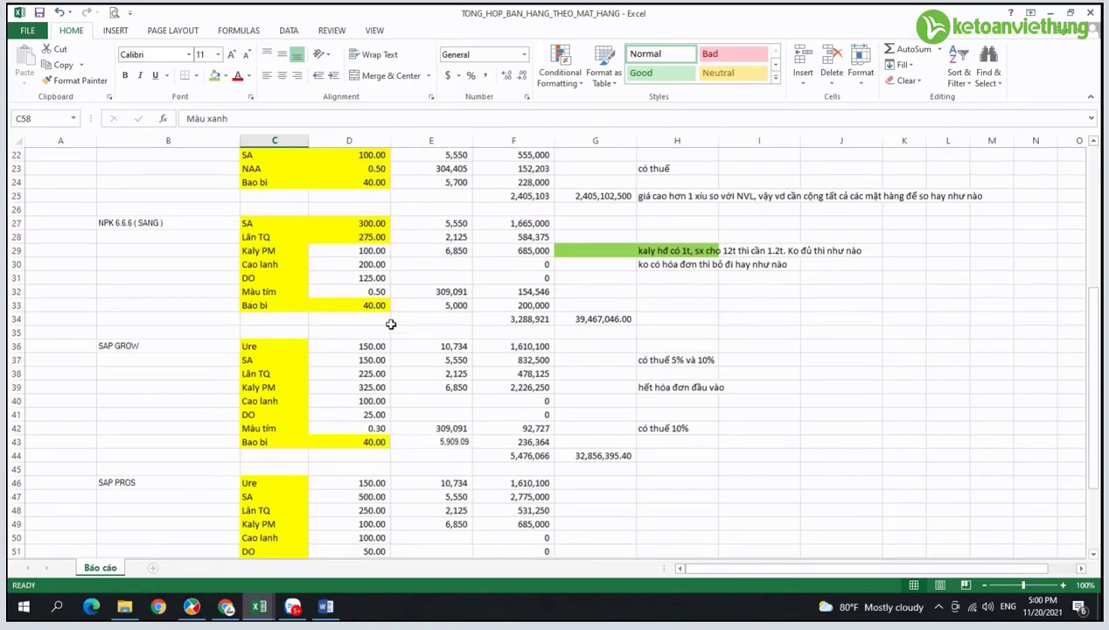
{"action": "scroll", "coordinate": [784, 373], "scroll_direction": "up", "scroll_amount": 4}
{"action": "scroll", "coordinate": [785, 374], "scroll_direction": "up", "scroll_amount": 3}
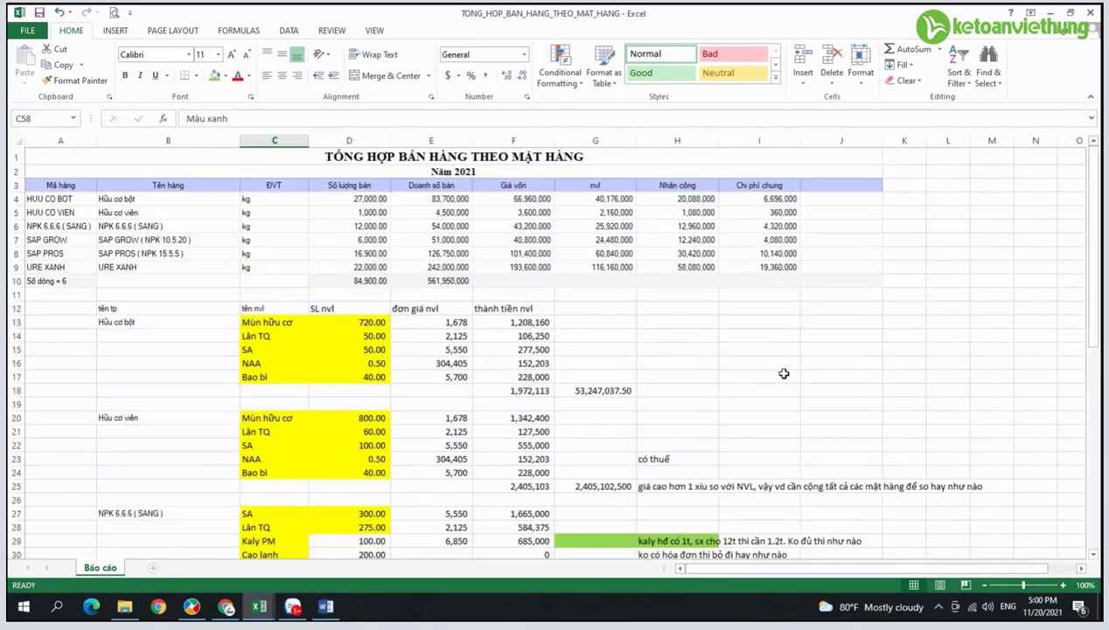
{"action": "key", "text": "ctrl+z"}
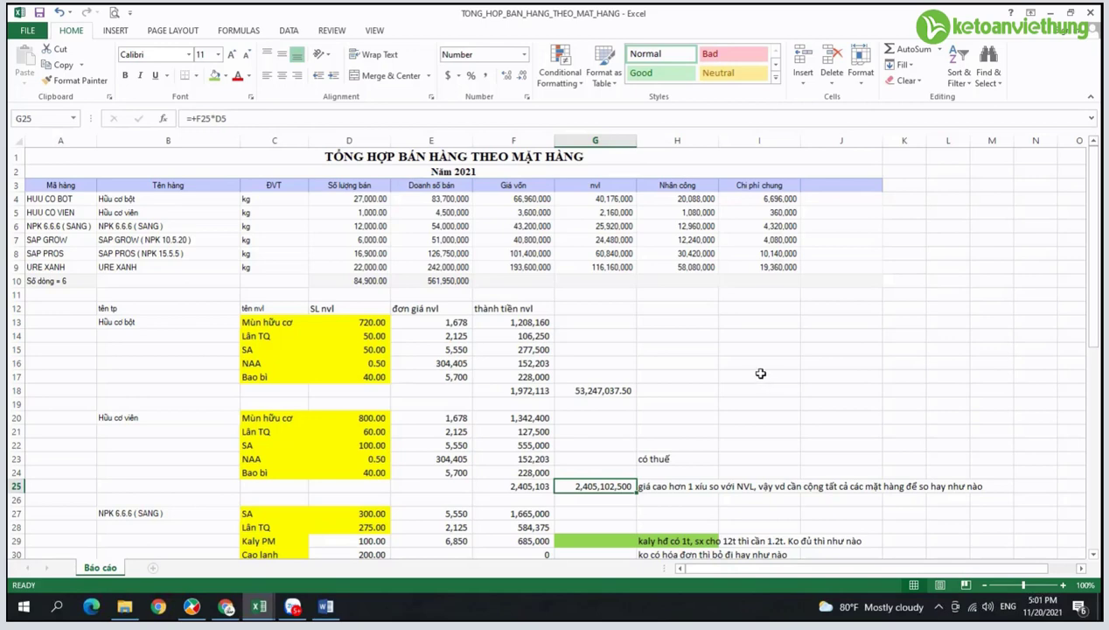
Step: Change the Hữu cơ viên total material cost formula in G25 to =+F25*1
{"action": "key", "text": "F2"}
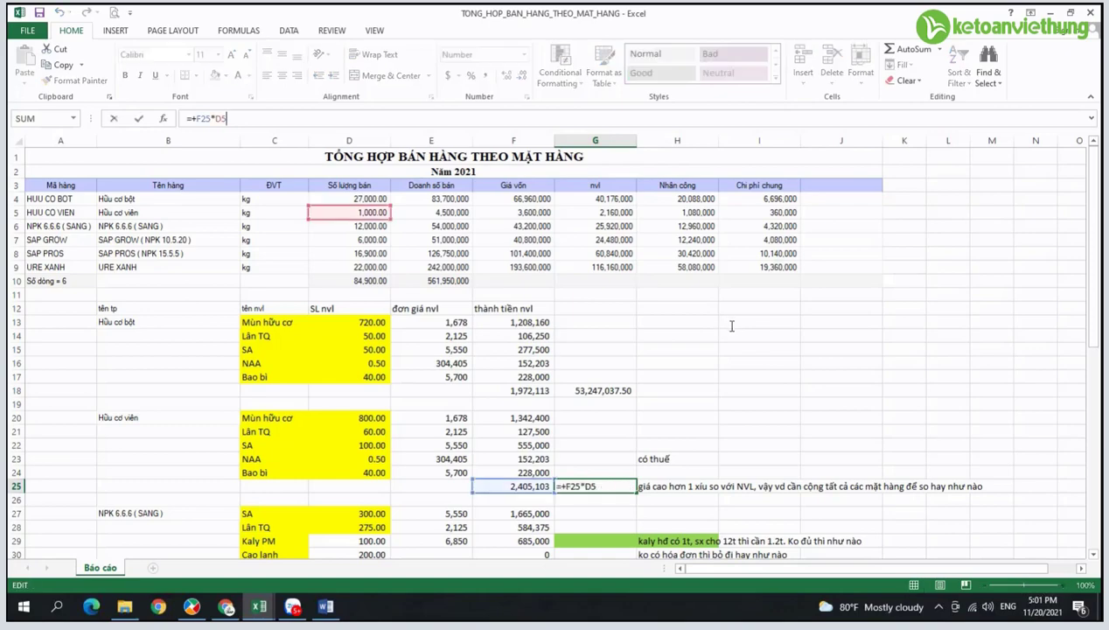
{"action": "key", "text": "BackSpace"}
{"action": "key", "text": "BackSpace"}
{"action": "key", "text": "BackSpace"}
{"action": "key", "text": "Return"}
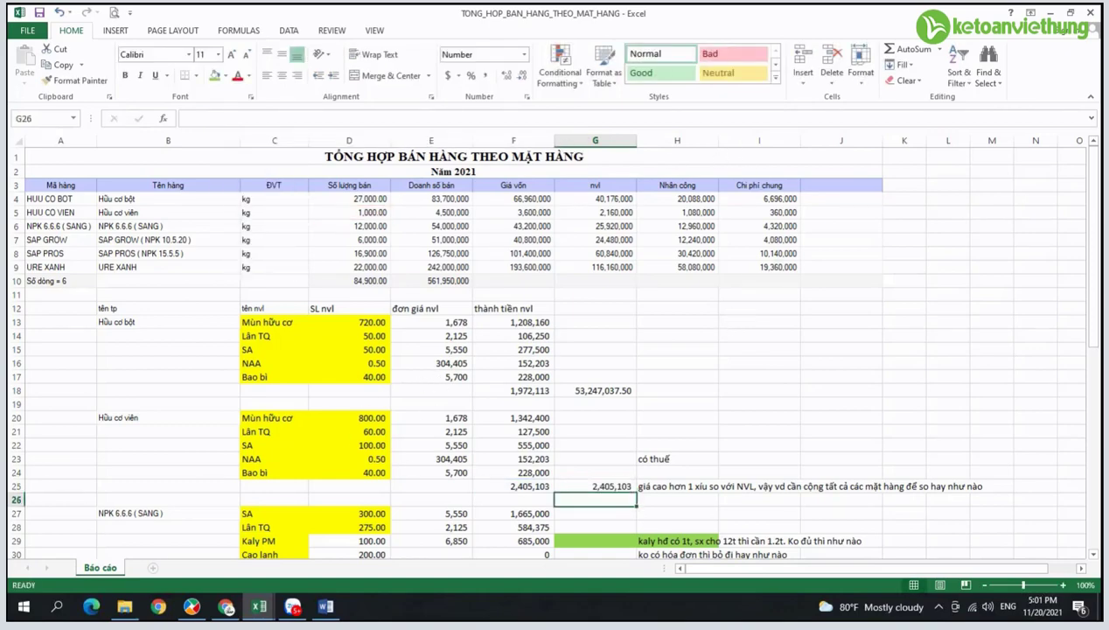
{"action": "key", "text": "Up"}
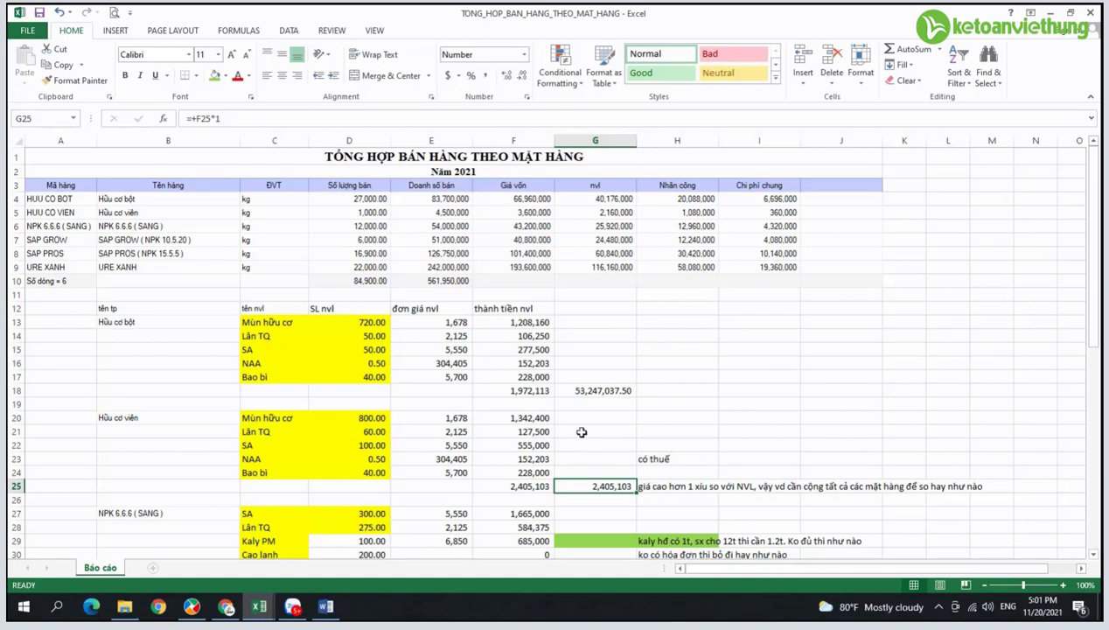
Step: Compare the Hữu cơ bột material total in G18 with its nvl cost in G4 and review the norm tables below
{"action": "scroll", "coordinate": [582, 435], "scroll_direction": "down", "scroll_amount": 1}
{"action": "key", "text": "ctrl+Up"}
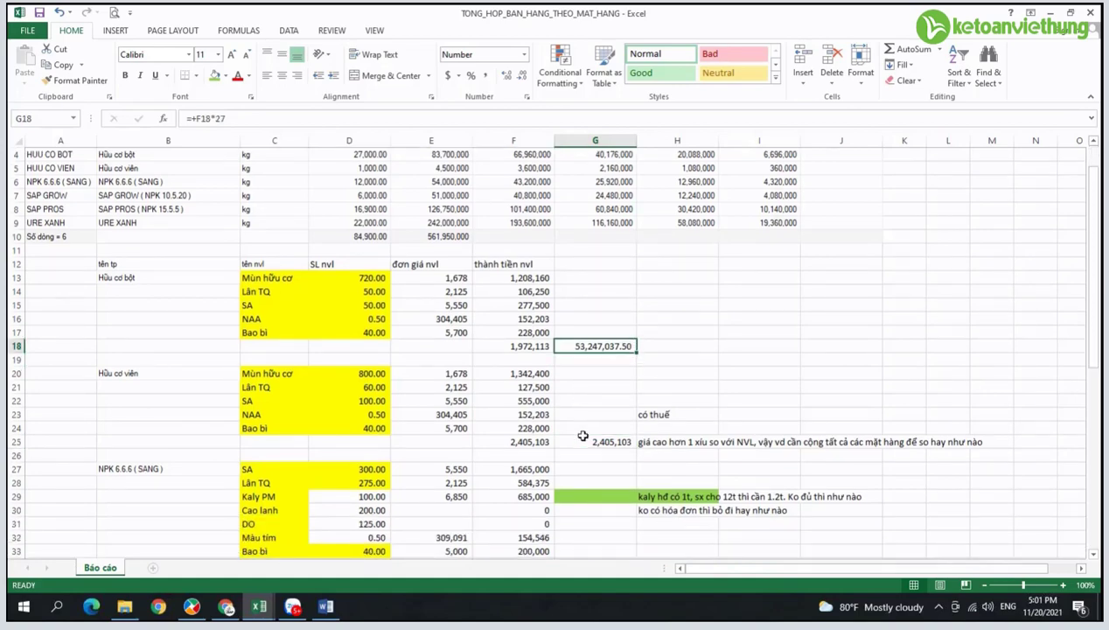
{"action": "scroll", "coordinate": [602, 369], "scroll_direction": "up", "scroll_amount": 1}
{"action": "key", "text": "ctrl+Up"}
{"action": "scroll", "coordinate": [591, 391], "scroll_direction": "down", "scroll_amount": 3}
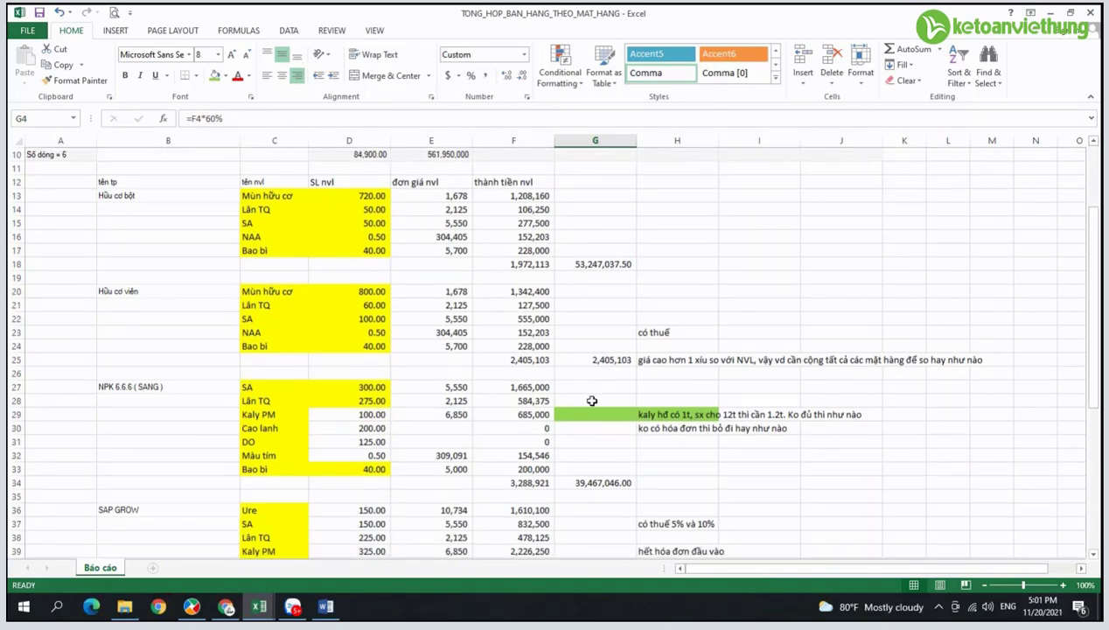
{"action": "scroll", "coordinate": [600, 398], "scroll_direction": "up", "scroll_amount": 3}
Step: Add the note "(nếu cao hơn thì bớt định mức xuống)" in H18 beside the Hữu cơ bột material total
{"action": "left_click", "coordinate": [614, 390]}
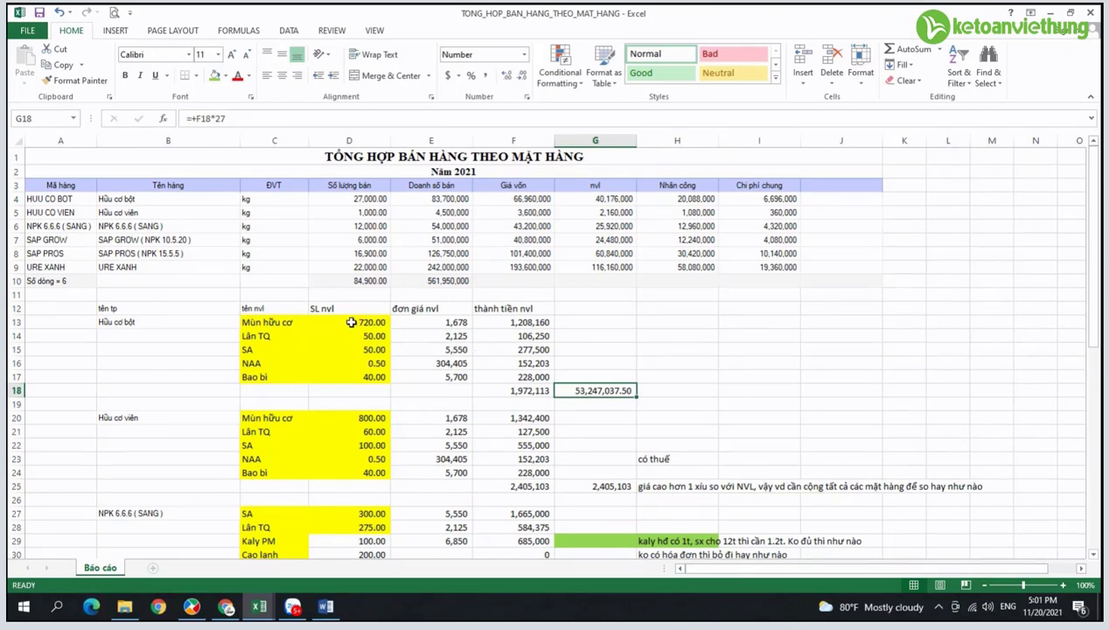
{"action": "key", "text": "Right"}
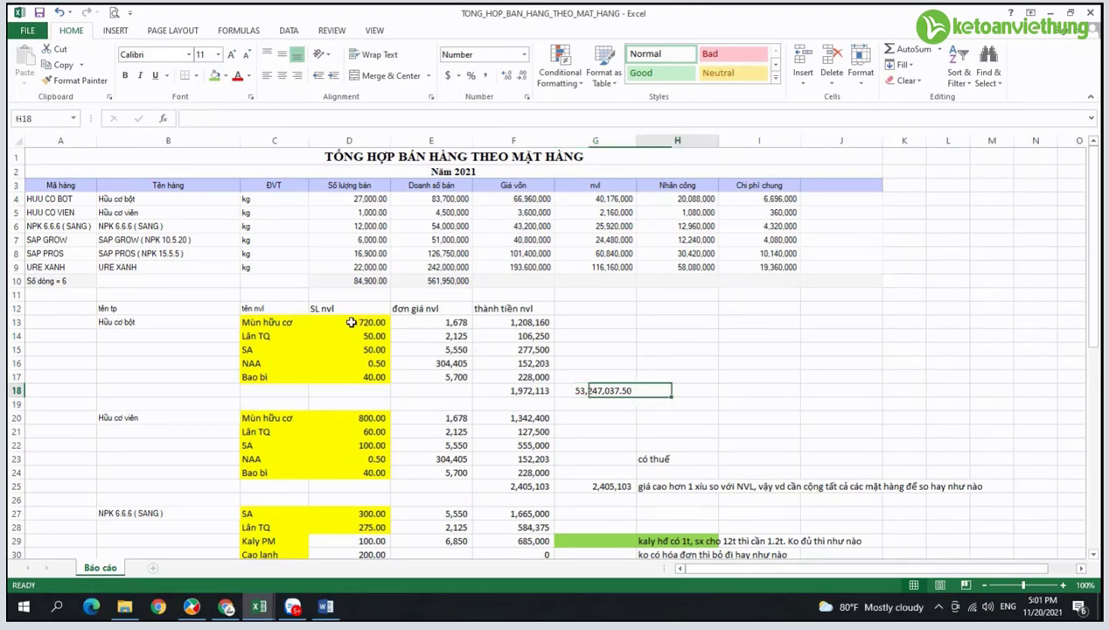
{"action": "type", "text": "("}
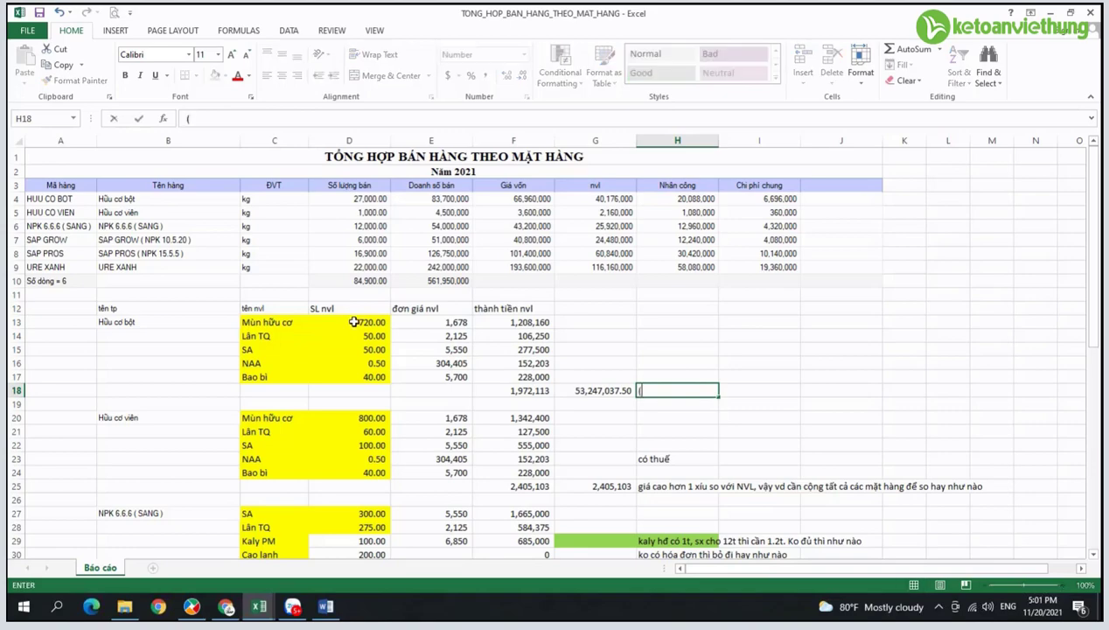
{"action": "type", "text": "nếu cao hơn t"}
{"action": "type", "text": "hì bớt"}
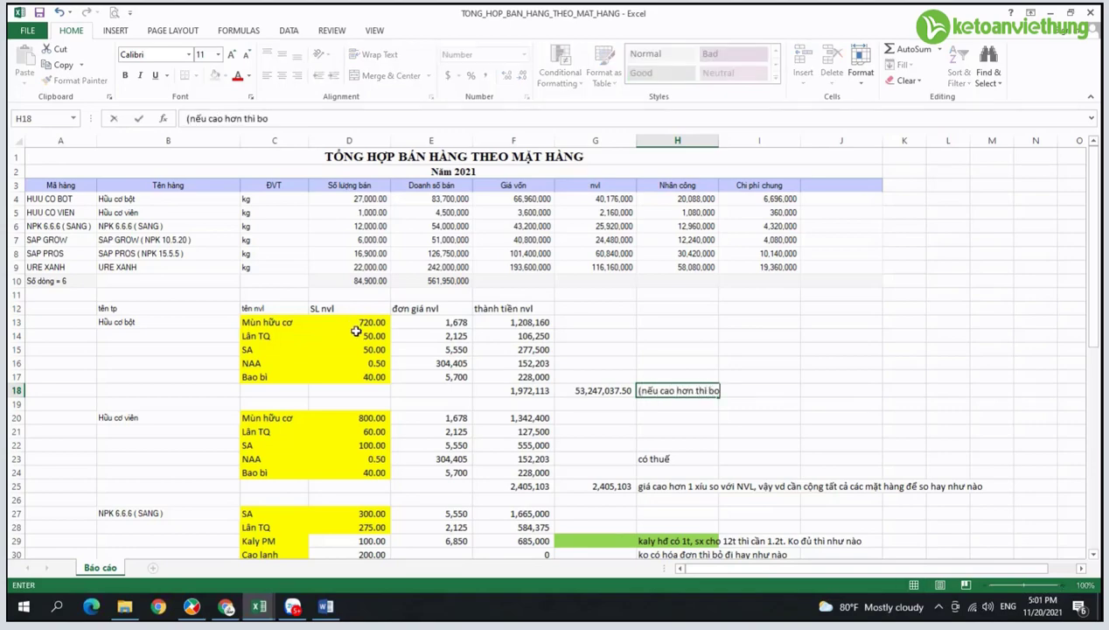
{"action": "type", "text": " định mức xuống)"}
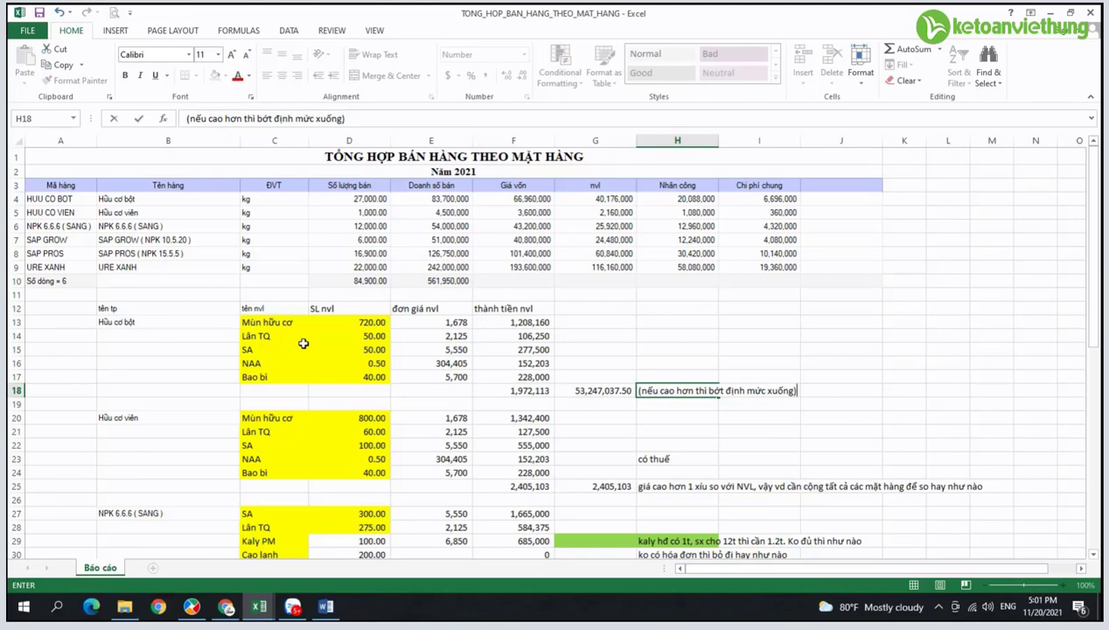
{"action": "key", "text": "Return"}
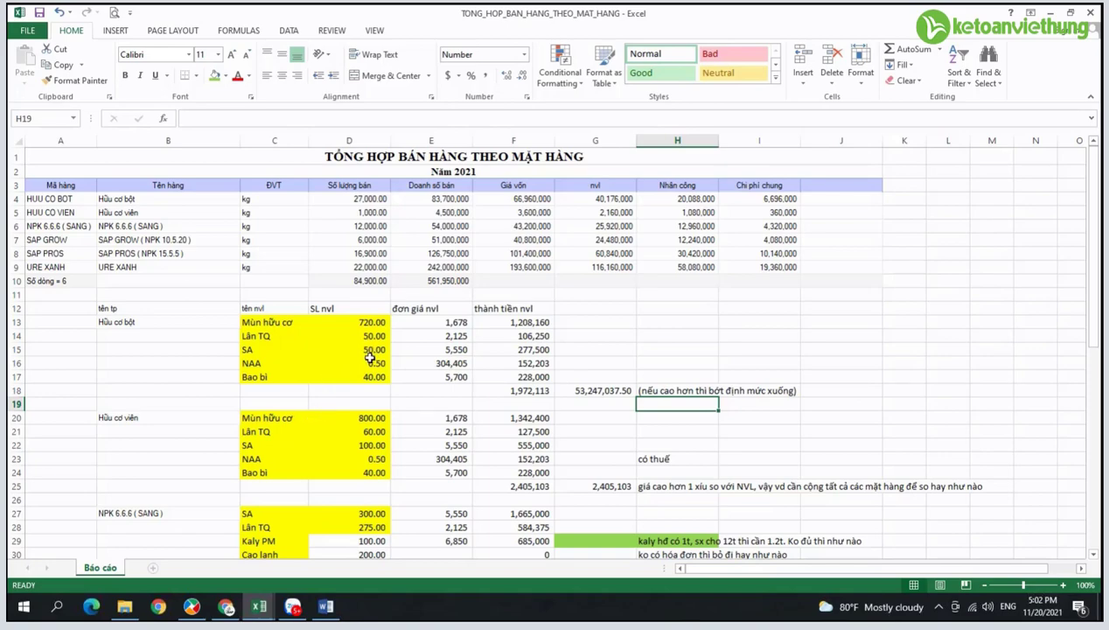
Step: Switch to MISA SME.NET, review the material norms (Định mức nguyên vật liệu) of HUU CO BOT, and close the item without saving
{"action": "left_click", "coordinate": [586, 388]}
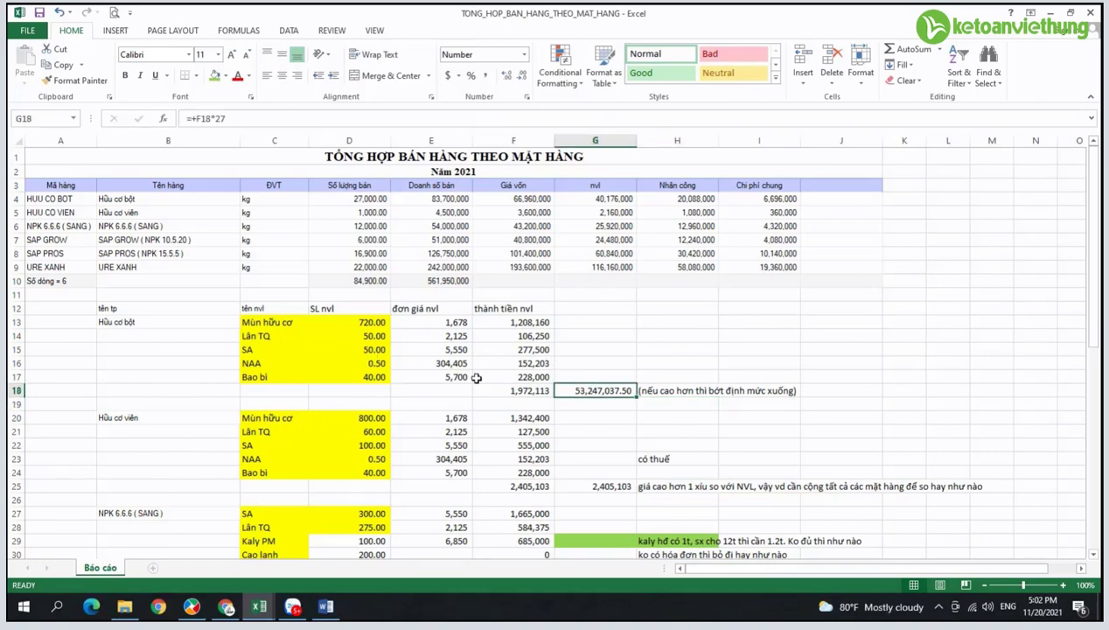
{"action": "left_click", "coordinate": [192, 606]}
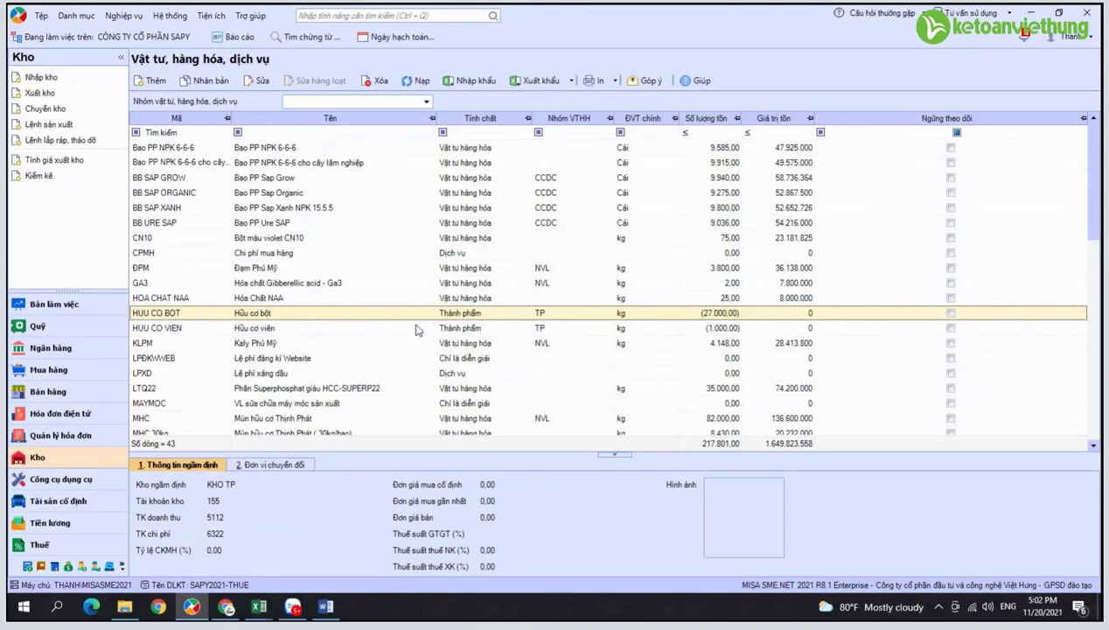
{"action": "left_click", "coordinate": [557, 300]}
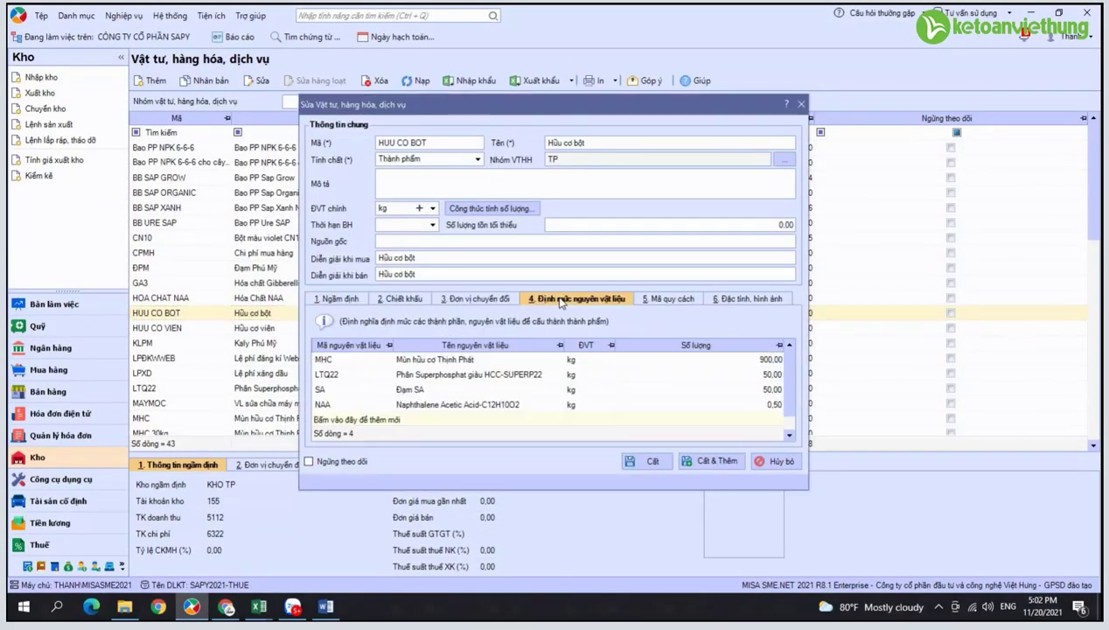
{"action": "left_click", "coordinate": [771, 461]}
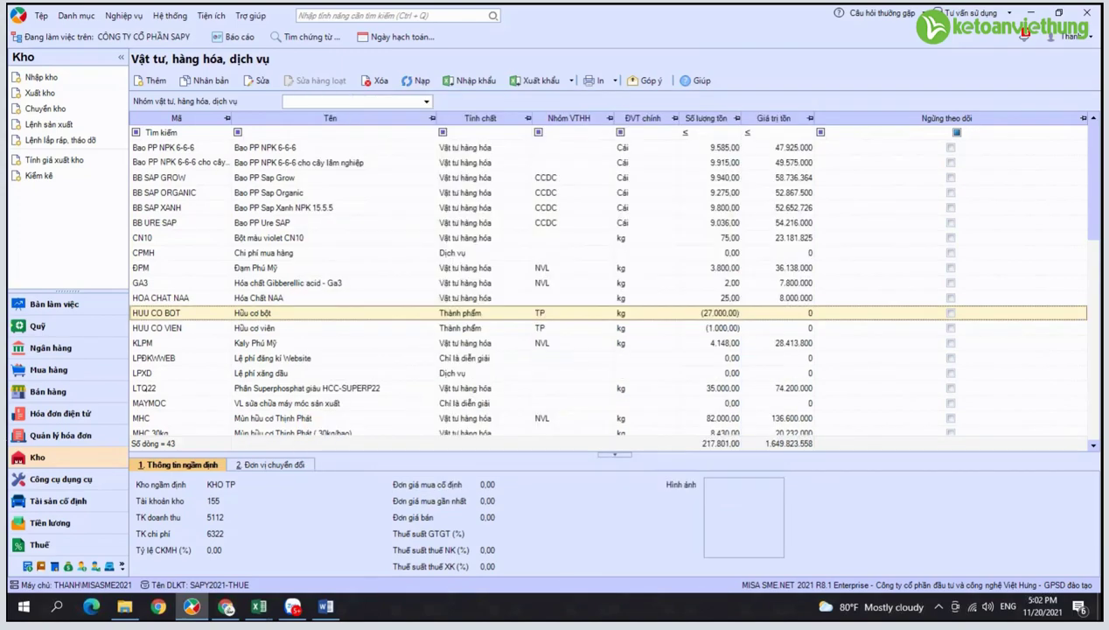
Step: Start a production order (Lệnh sản xuất) in the Kho module with HUU CO BOT as the finished product
{"action": "left_click", "coordinate": [54, 458]}
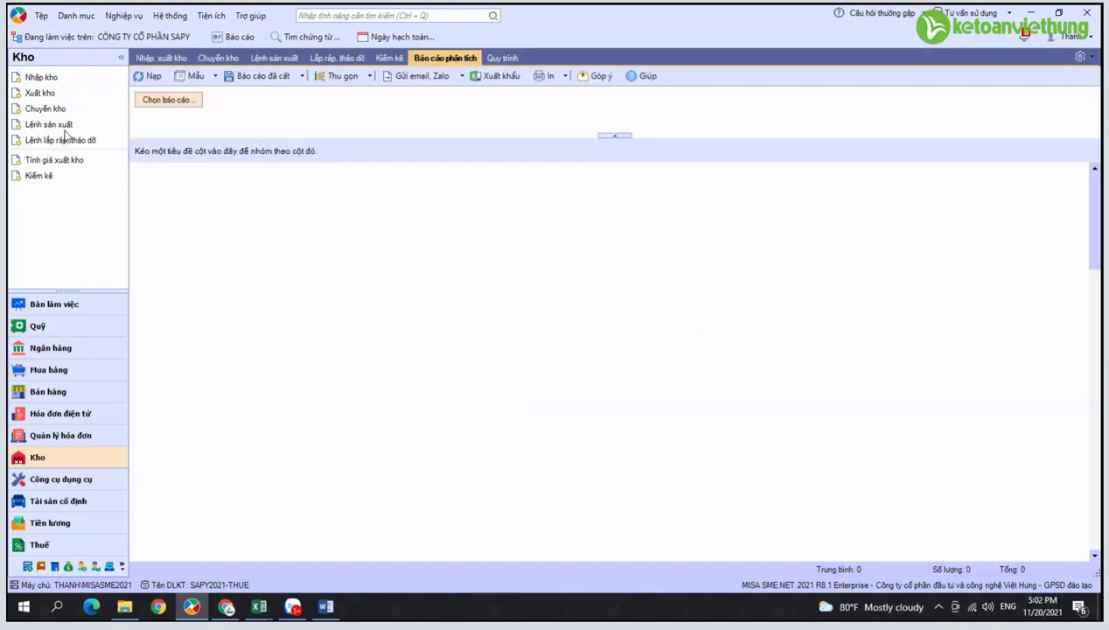
{"action": "left_click", "coordinate": [62, 128]}
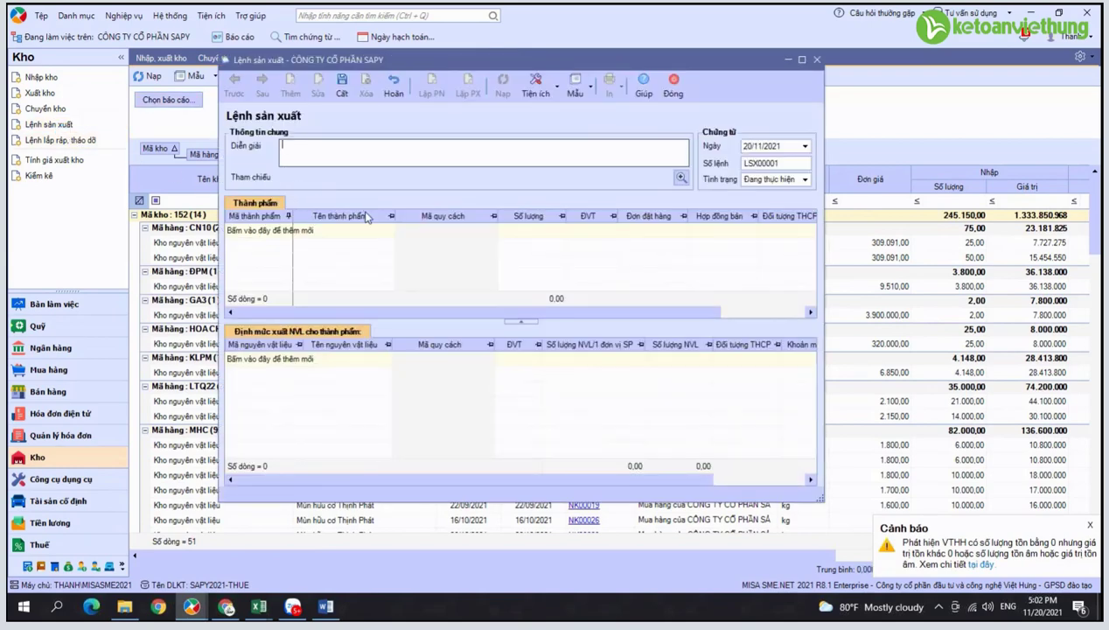
{"action": "left_click", "coordinate": [288, 230]}
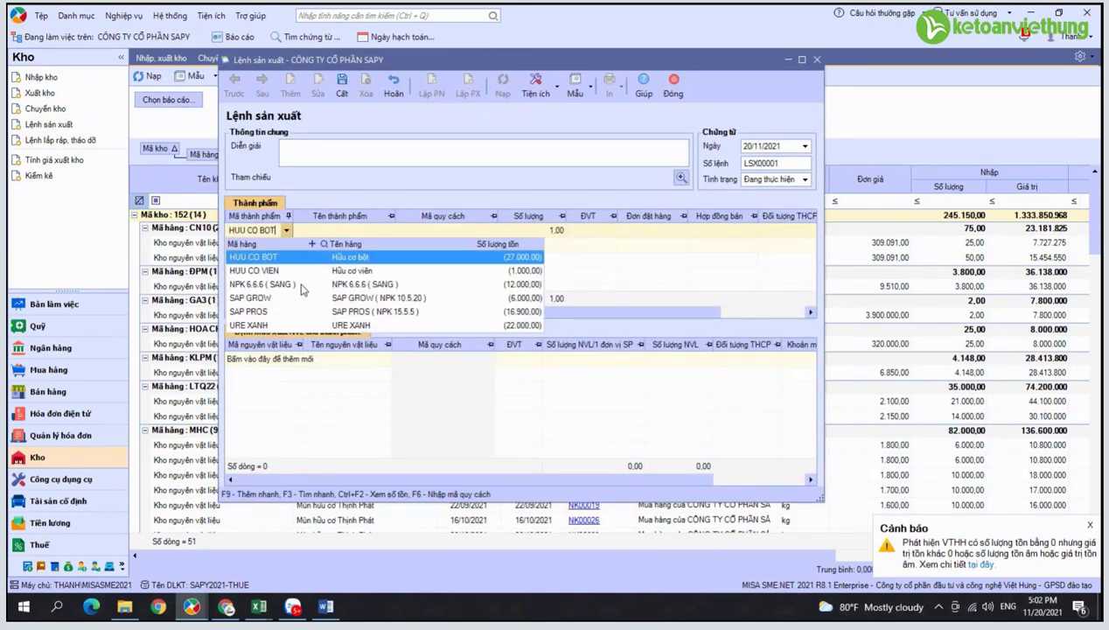
{"action": "left_click", "coordinate": [297, 287]}
{"action": "left_click", "coordinate": [461, 372]}
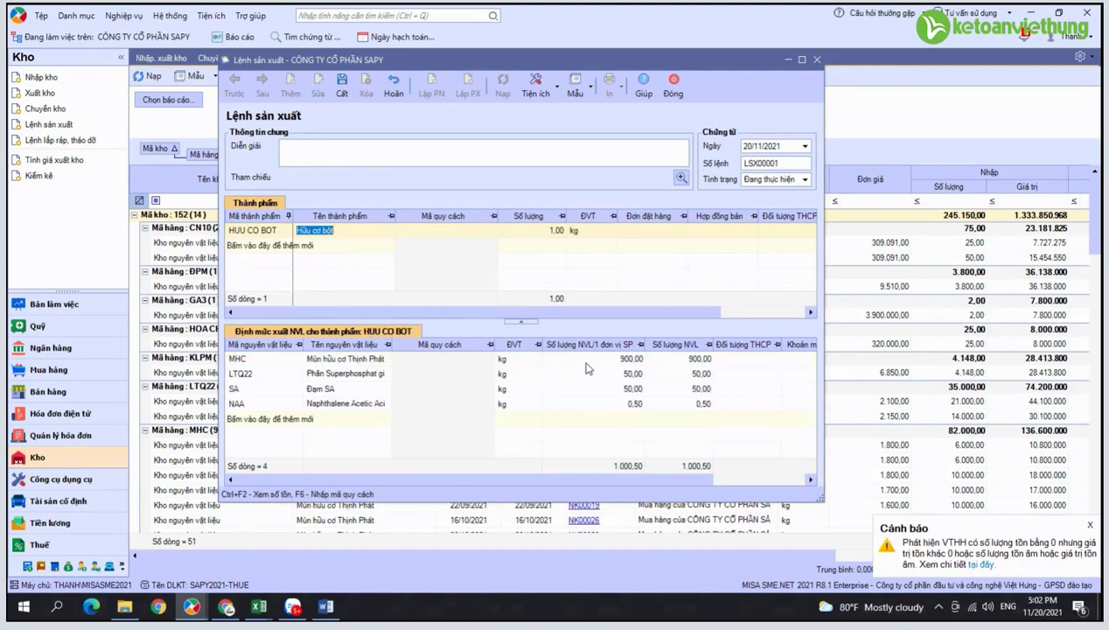
Step: Set the MHC material quantity per product unit to 700 in the production order, and close the order without saving
{"action": "left_click", "coordinate": [615, 359]}
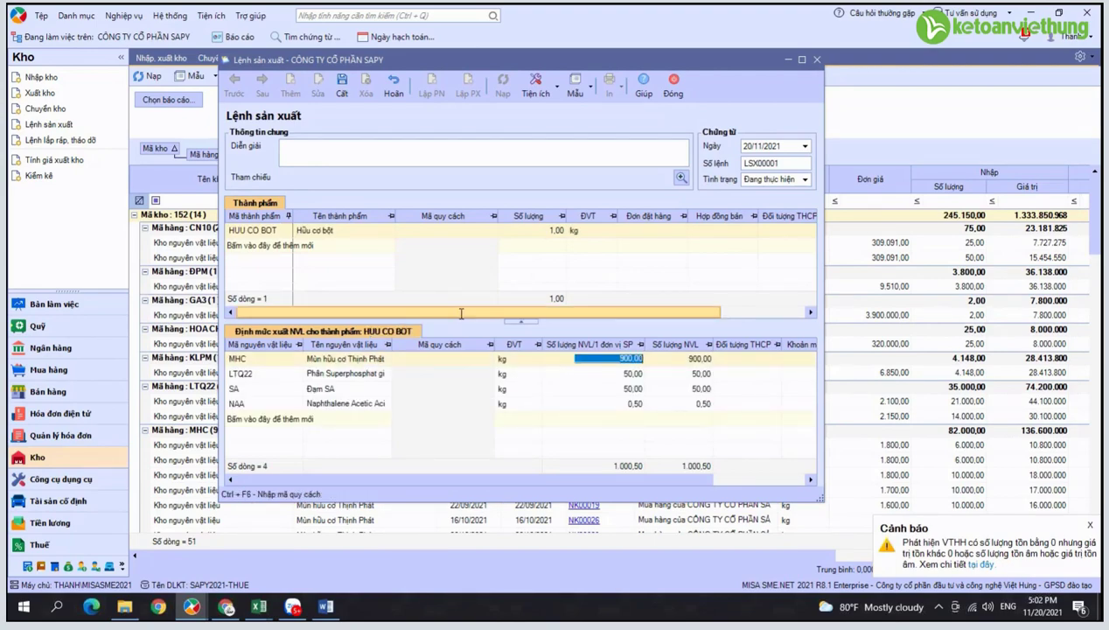
{"action": "type", "text": "700"}
{"action": "key", "text": "Tab"}
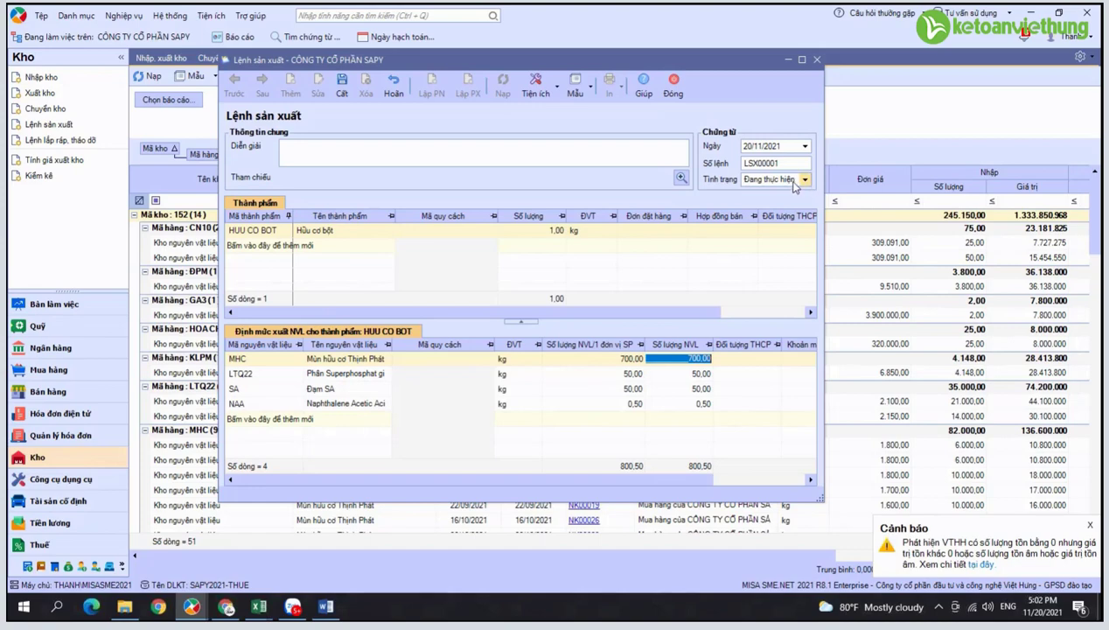
{"action": "left_click", "coordinate": [659, 230]}
{"action": "left_click", "coordinate": [601, 362]}
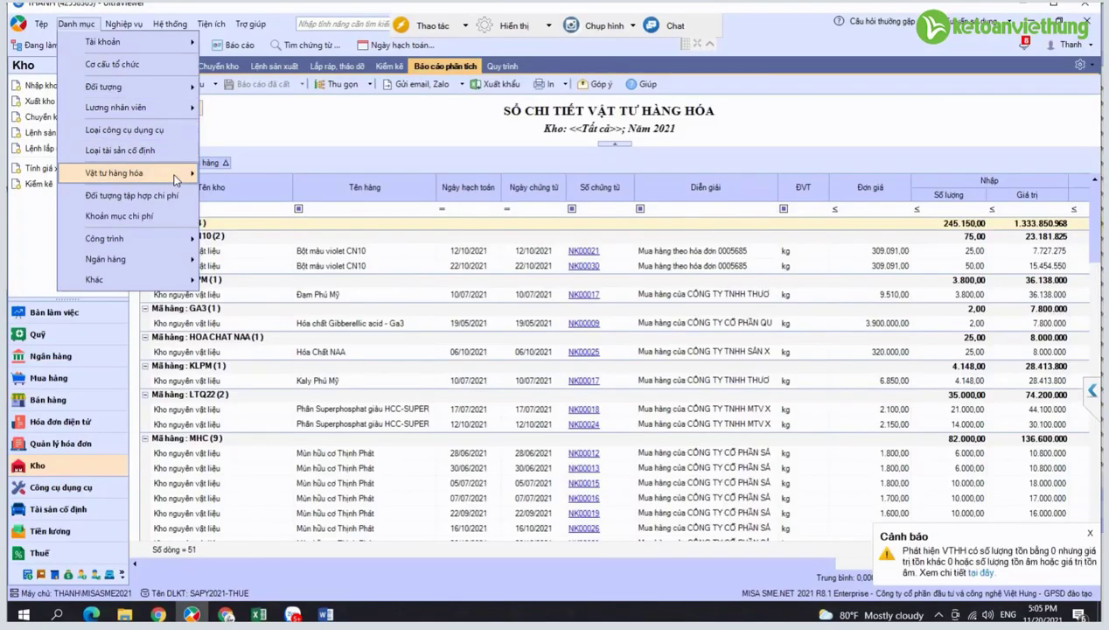
Step: Open the goods and materials catalogue, inspect the material norms of HUU CO BOT, and close the item without saving
{"action": "mouse_move", "coordinate": [123, 172]}
{"action": "left_click", "coordinate": [280, 171]}
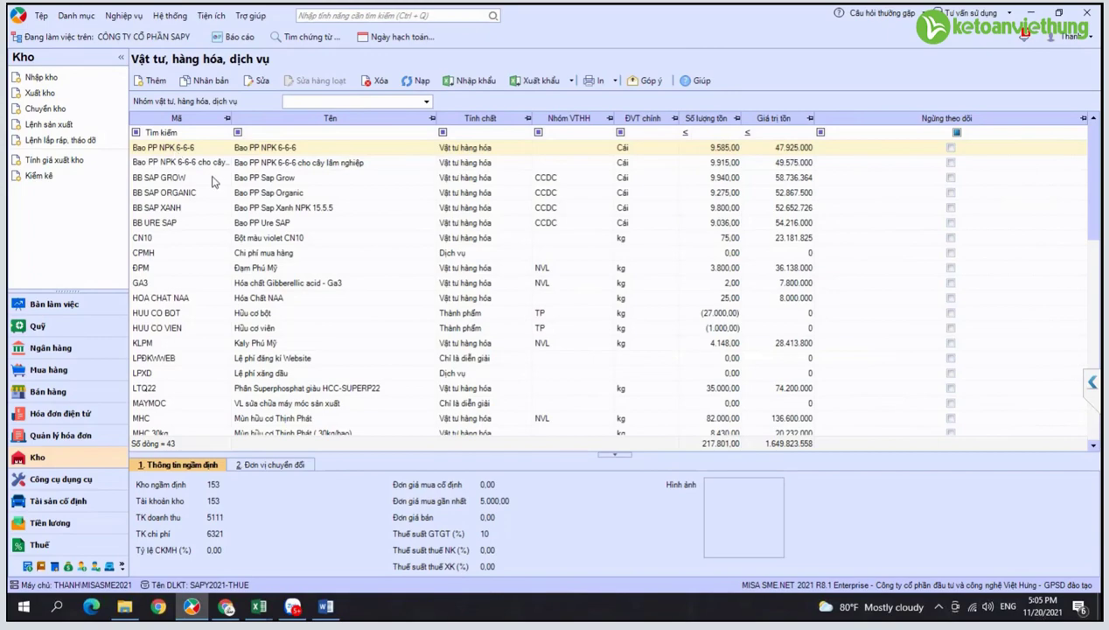
{"action": "left_click", "coordinate": [274, 313]}
{"action": "key", "text": "ctrl+e"}
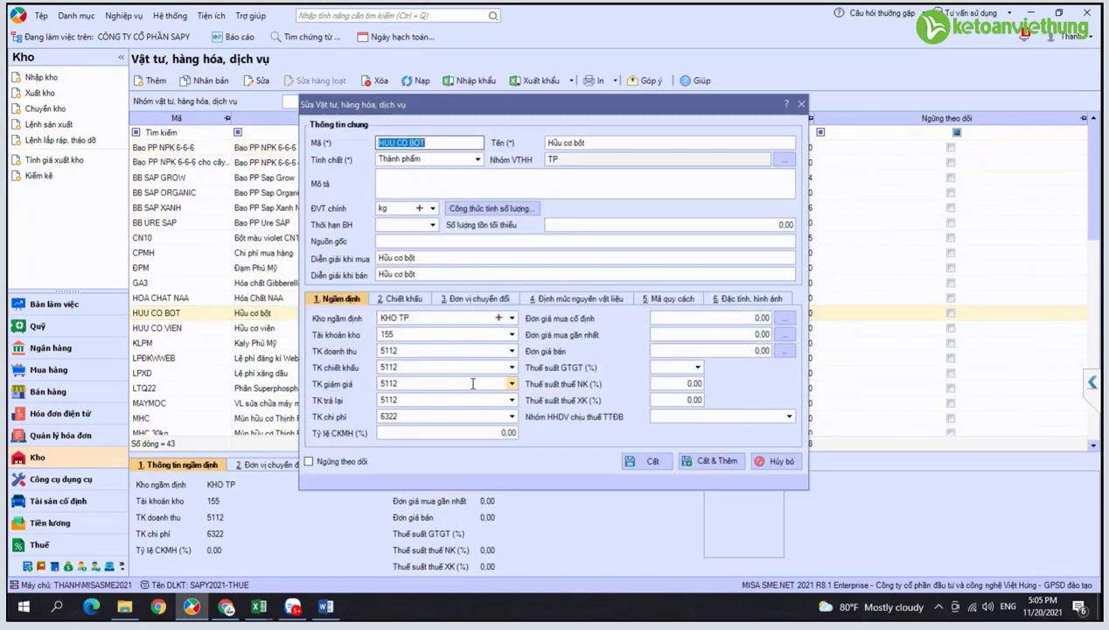
{"action": "left_click", "coordinate": [568, 300]}
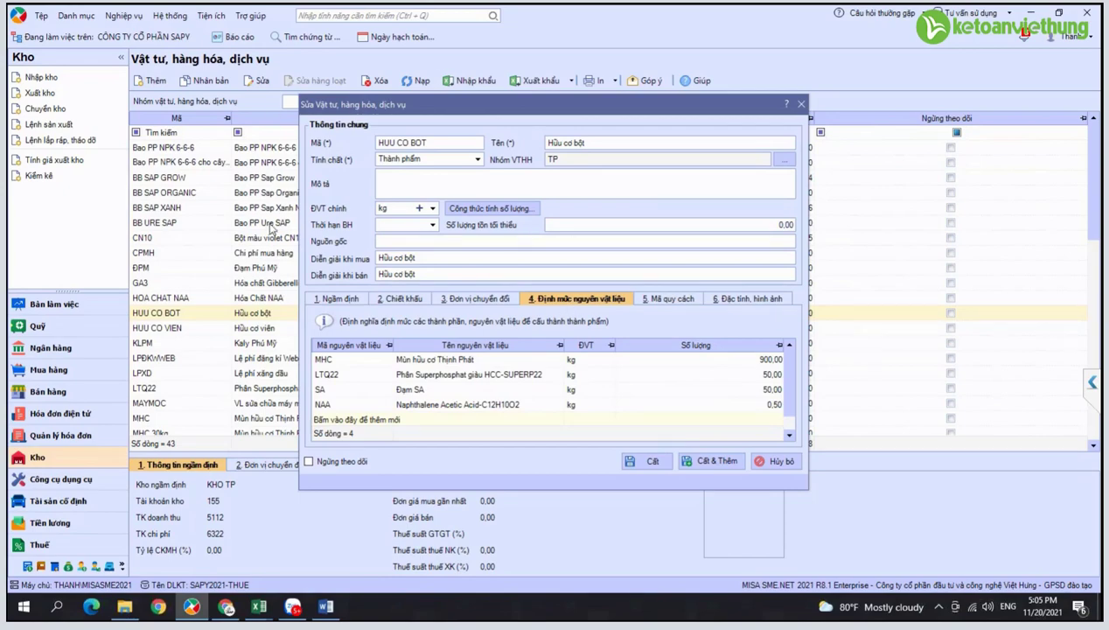
{"action": "left_click", "coordinate": [777, 462]}
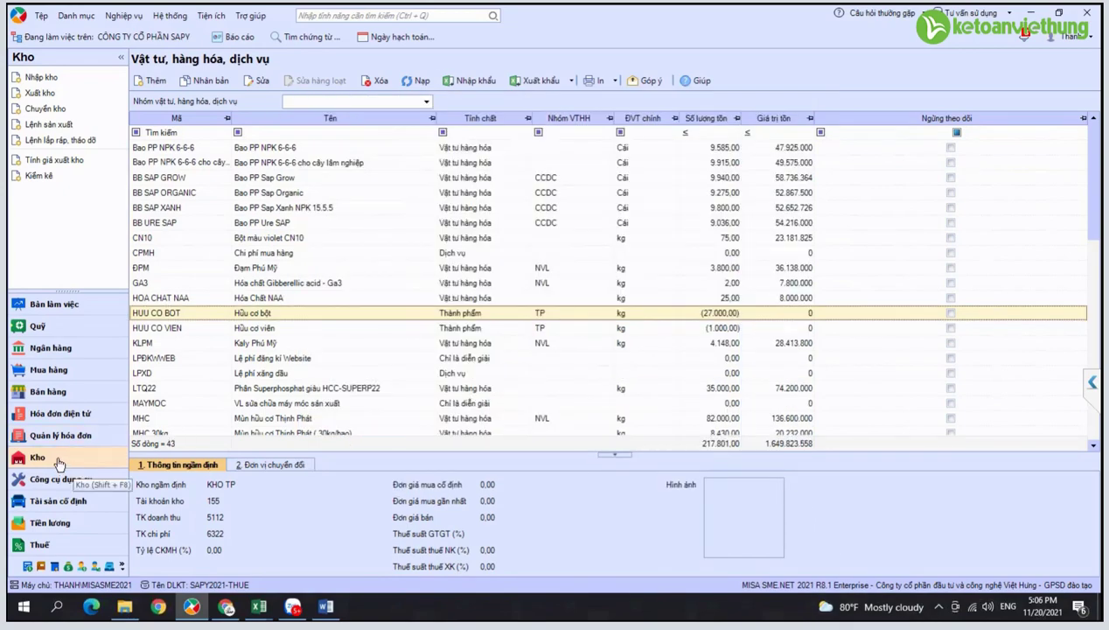
Step: Start another production order and choose HUU CO BOT as its finished product, loading its material norms
{"action": "left_click", "coordinate": [66, 125]}
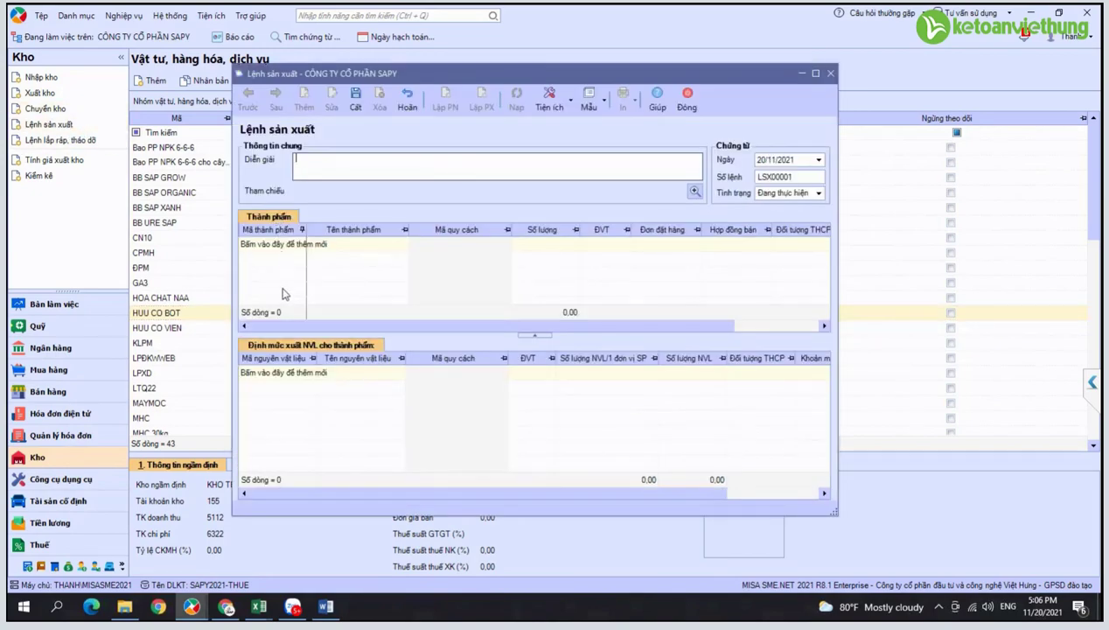
{"action": "left_click", "coordinate": [297, 248]}
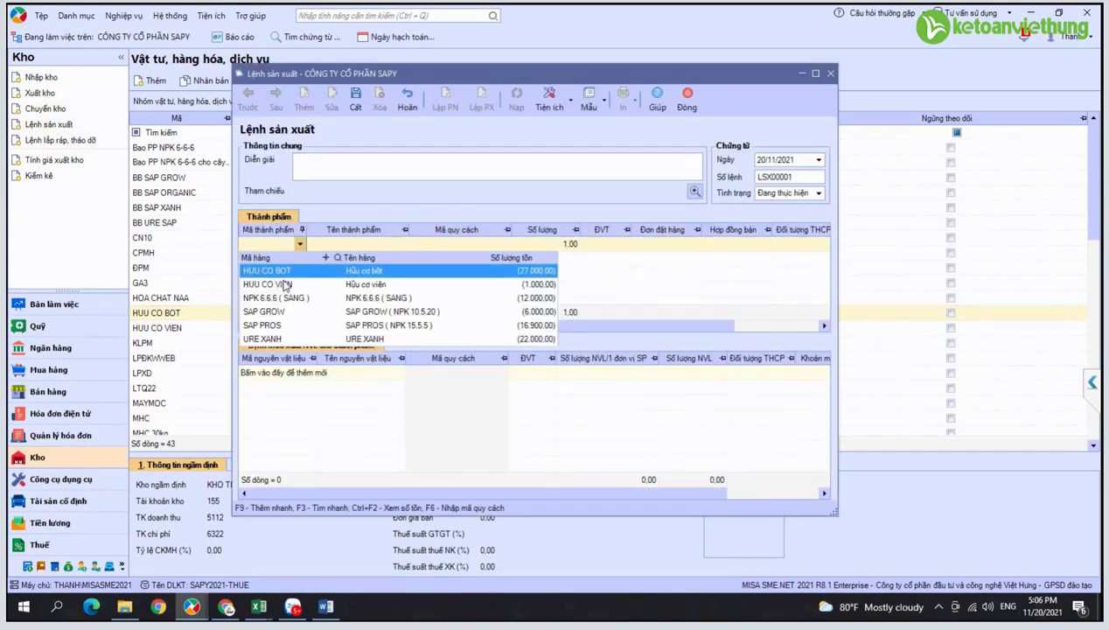
{"action": "left_click", "coordinate": [278, 266]}
{"action": "left_click", "coordinate": [378, 379]}
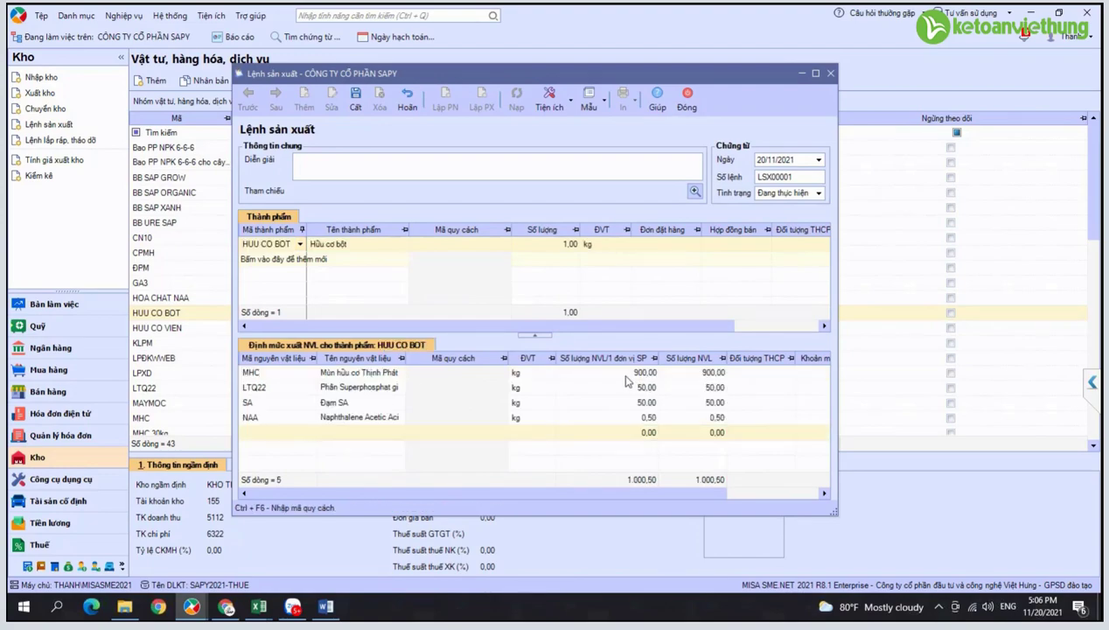
Step: Set the quantity of MHC (Mùn hữu cơ Thịnh Phát) per product unit to 700 for HUU CO BOT
{"action": "left_click", "coordinate": [626, 375]}
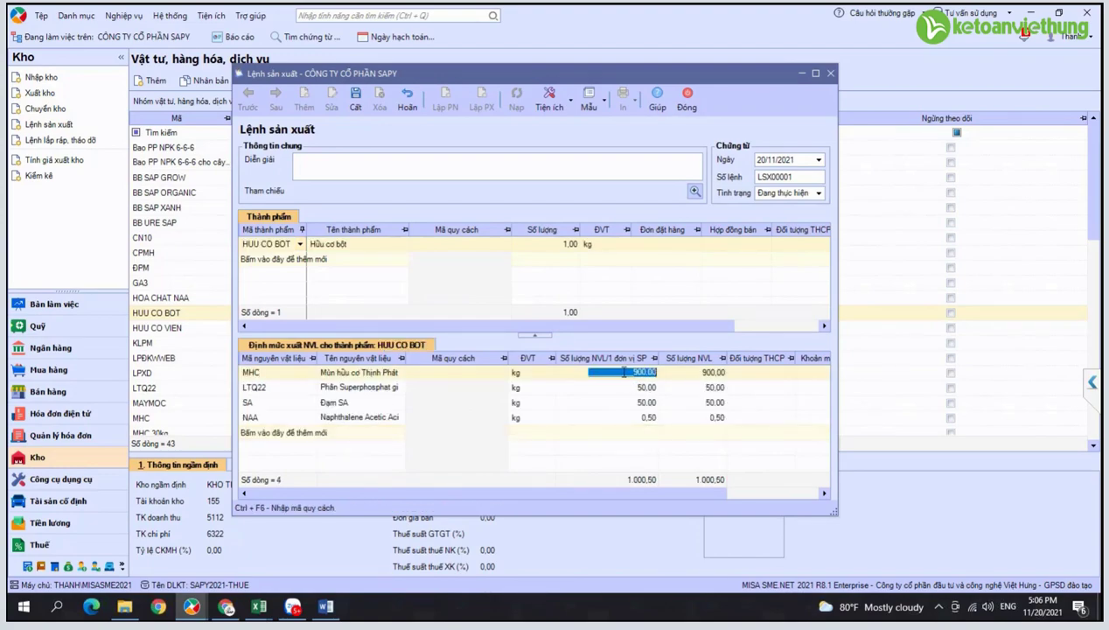
{"action": "type", "text": "700"}
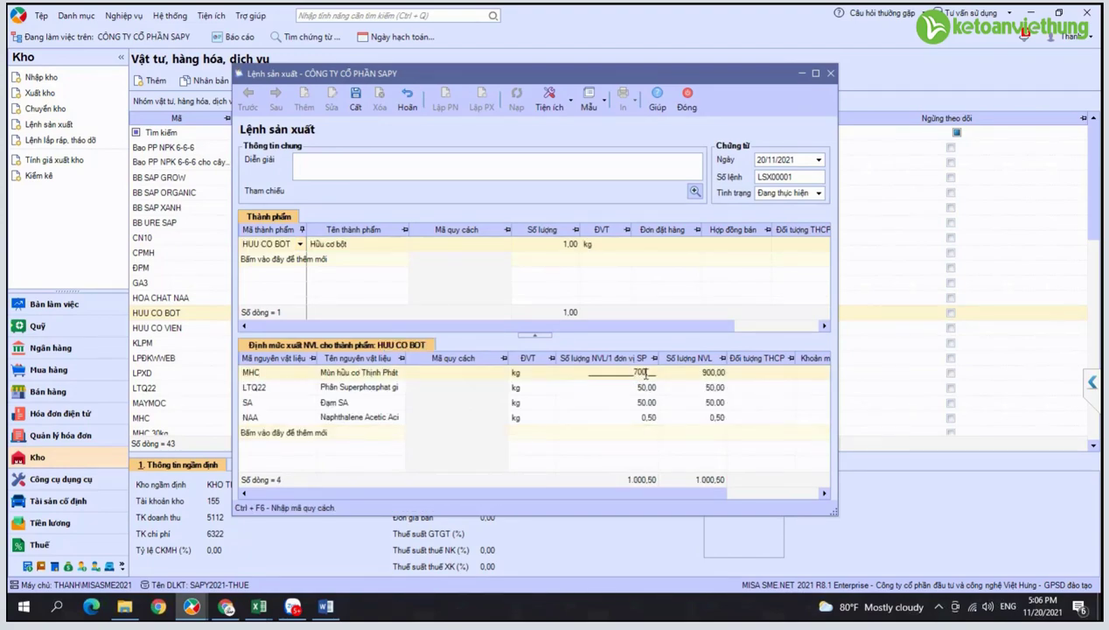
{"action": "key", "text": "Tab"}
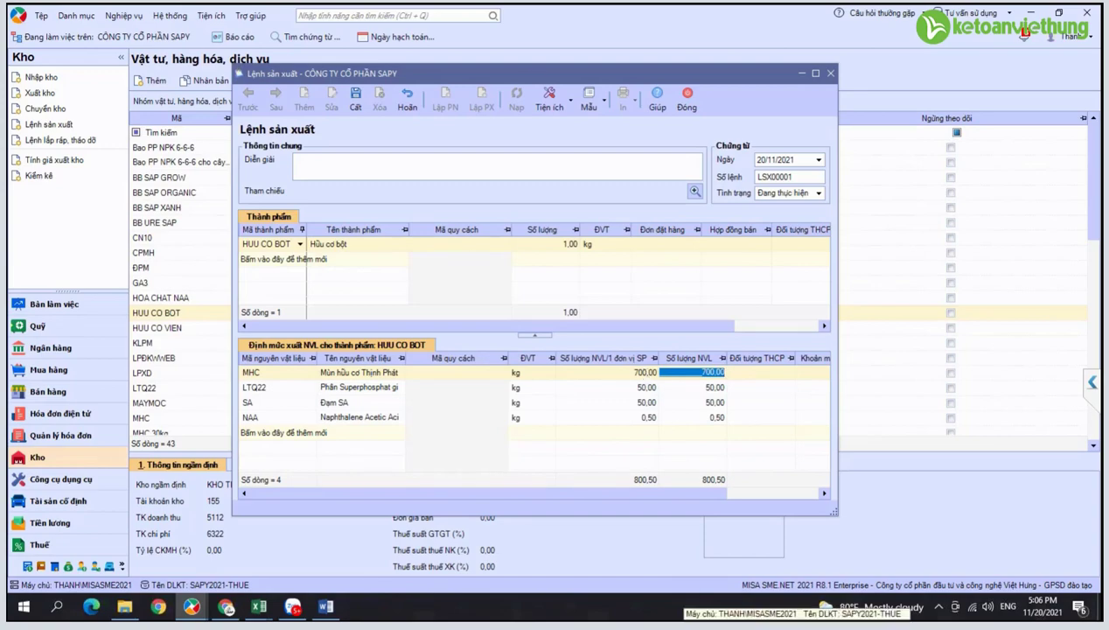
Step: Set the HUU CO BOT production quantity to 1520 kg, and close the production order without saving
{"action": "left_click", "coordinate": [562, 244]}
{"action": "type", "text": "1520"}
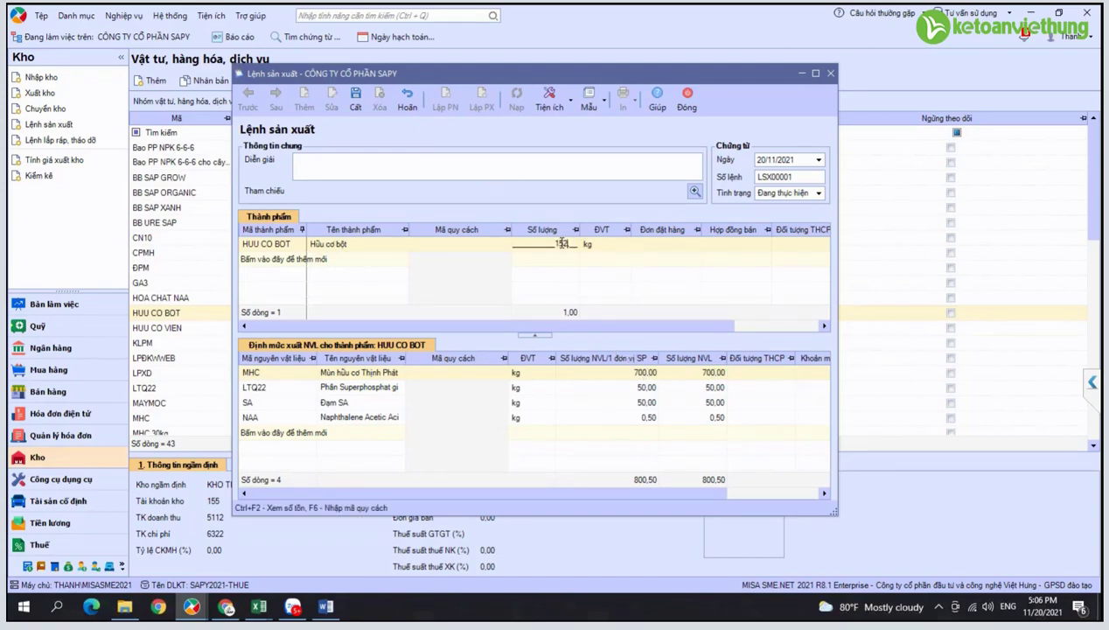
{"action": "key", "text": "Tab"}
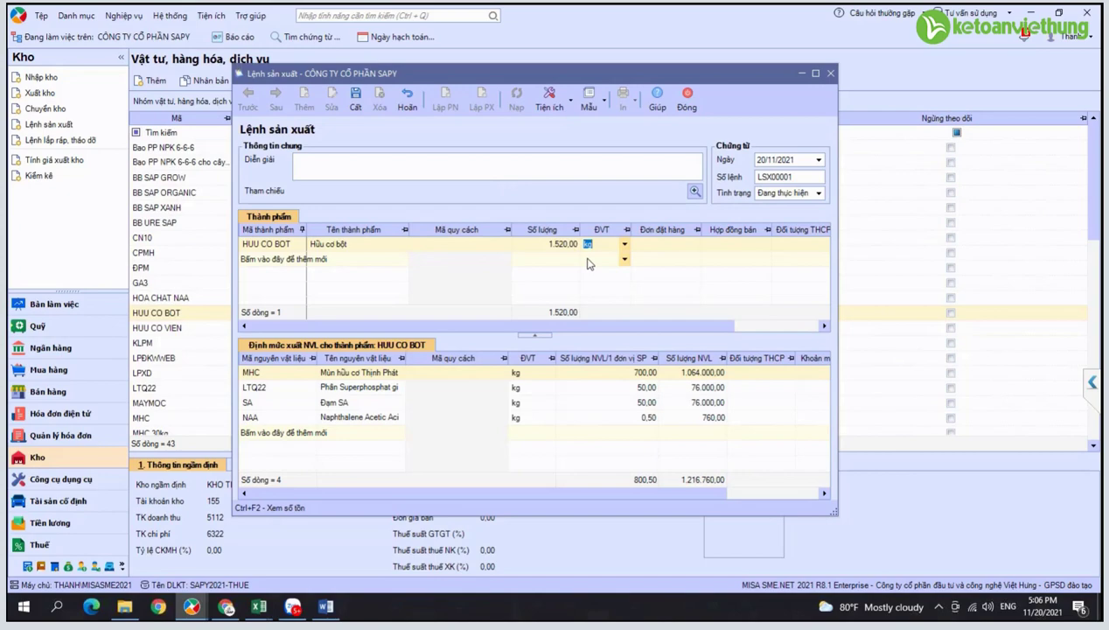
{"action": "left_click", "coordinate": [687, 96]}
{"action": "left_click", "coordinate": [583, 353]}
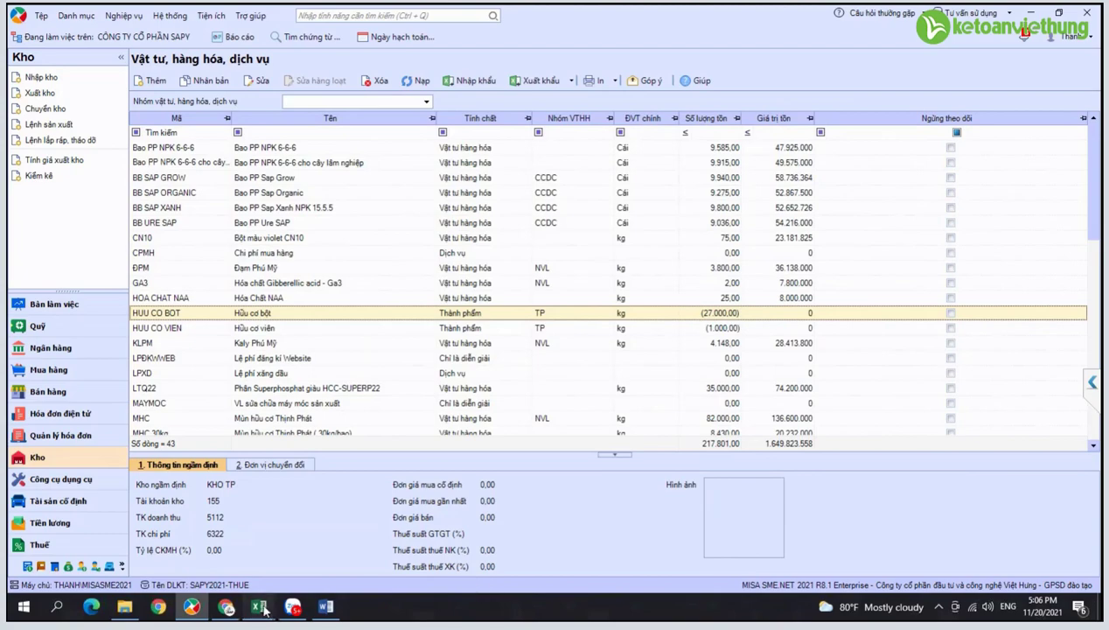
Step: Switch to the TONG_HOP_BAN_HANG_THEO_MAT_HANG workbook in Excel and compare the NPK 6.6.6 (SANG) material total in G34 with its cost breakdown in row 6
{"action": "mouse_move", "coordinate": [263, 606]}
{"action": "left_click", "coordinate": [372, 565]}
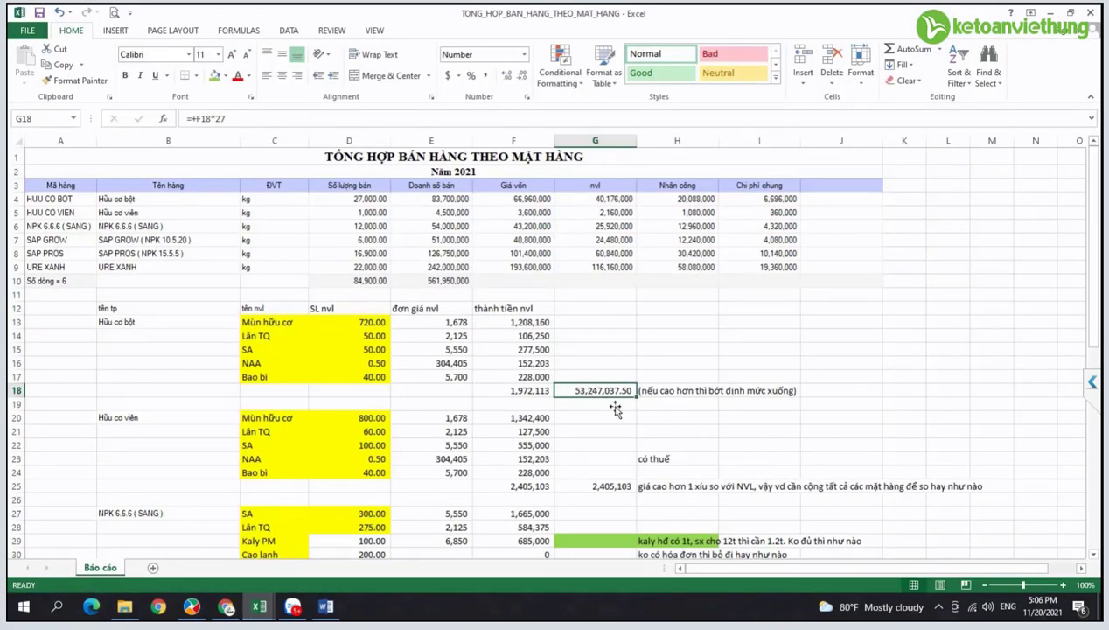
{"action": "left_click_drag", "start_coordinate": [678, 541], "coordinate": [666, 428]}
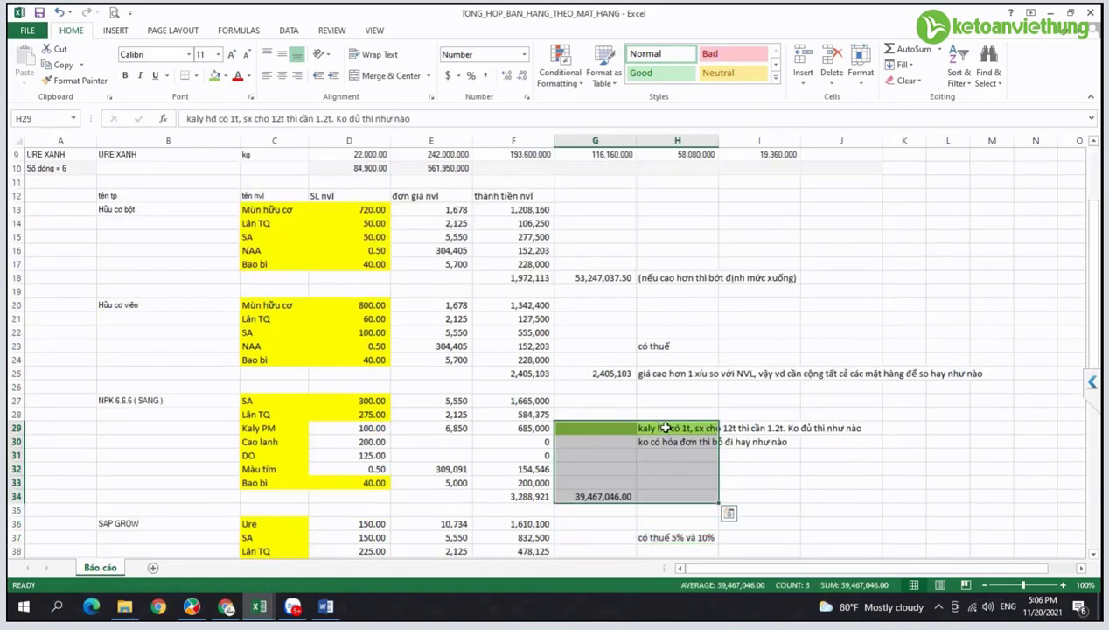
{"action": "key", "text": "shift+Return"}
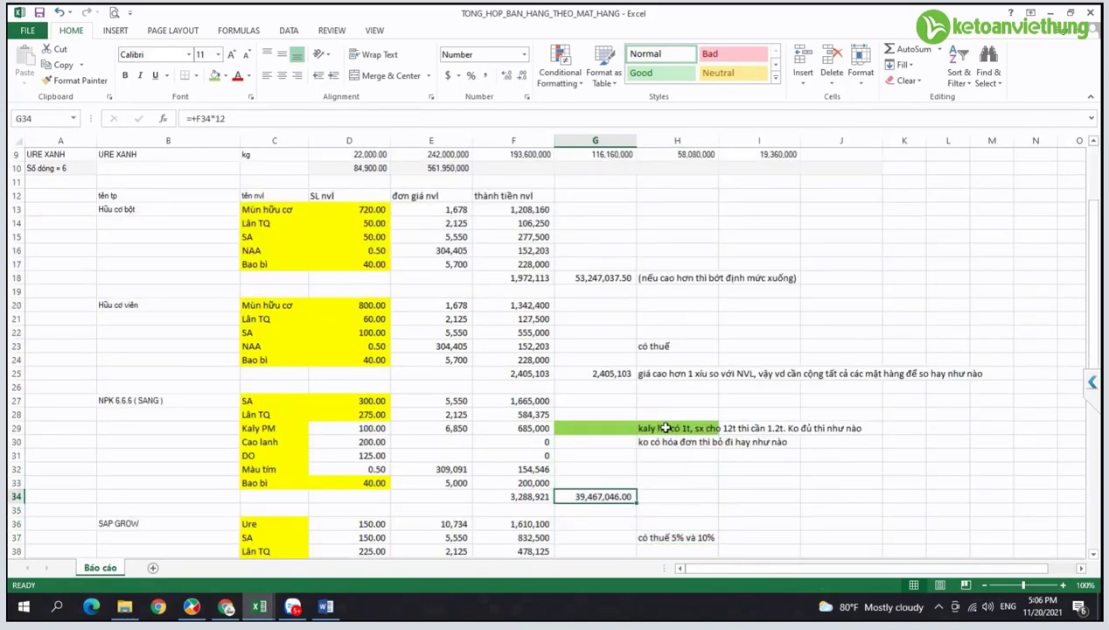
{"action": "scroll", "coordinate": [666, 428], "scroll_direction": "up", "scroll_amount": 3}
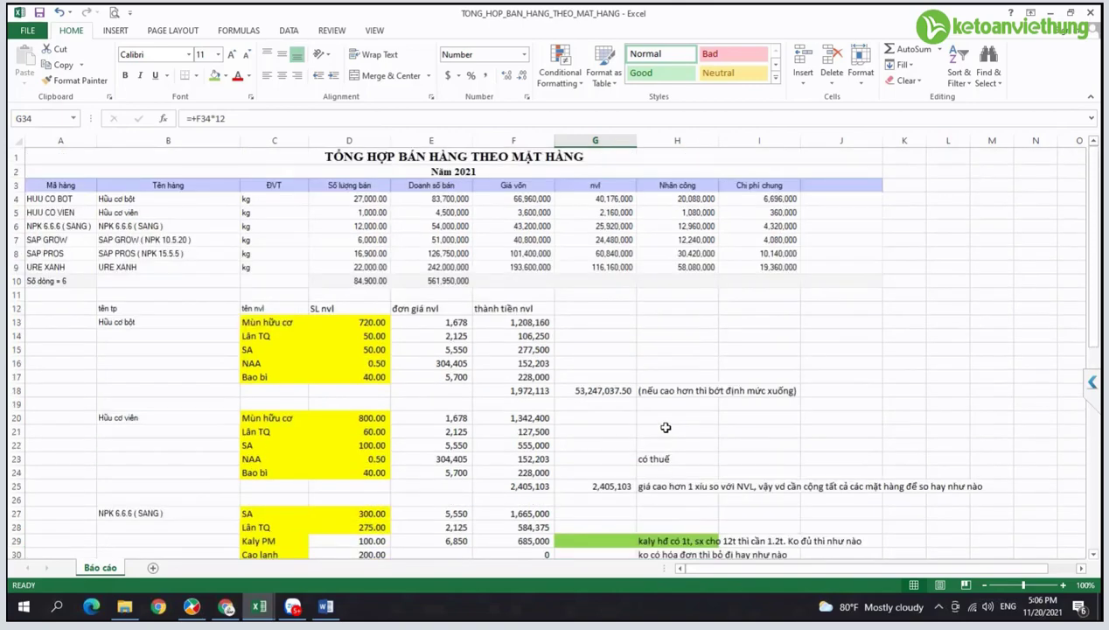
{"action": "scroll", "coordinate": [666, 428], "scroll_direction": "down", "scroll_amount": 1}
{"action": "left_click", "coordinate": [595, 181]}
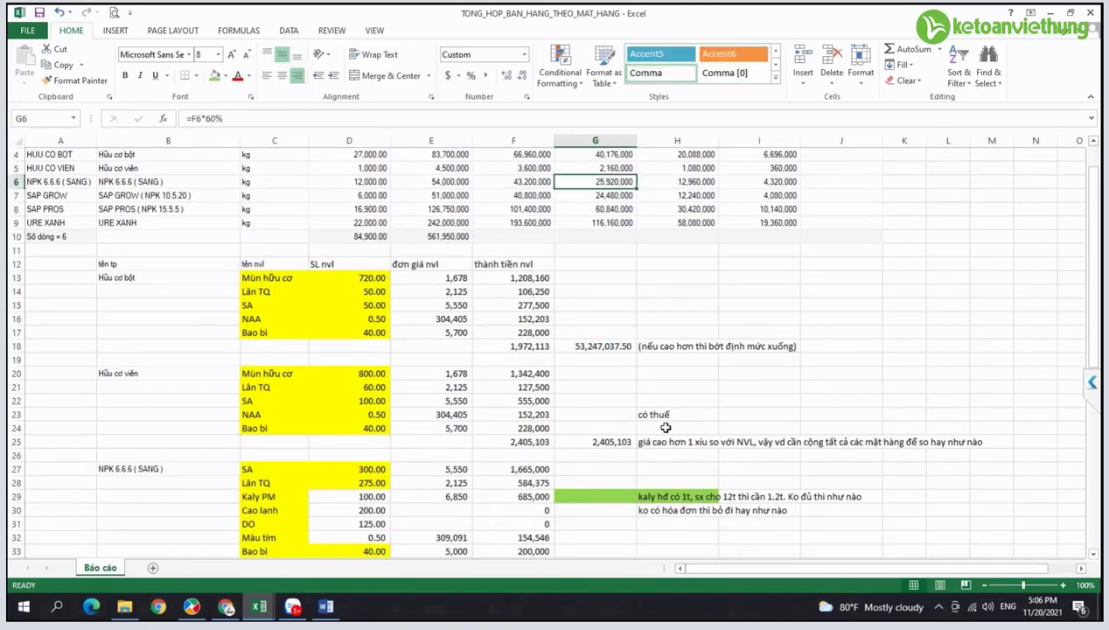
{"action": "key", "text": "Right"}
{"action": "key", "text": "shift+Right"}
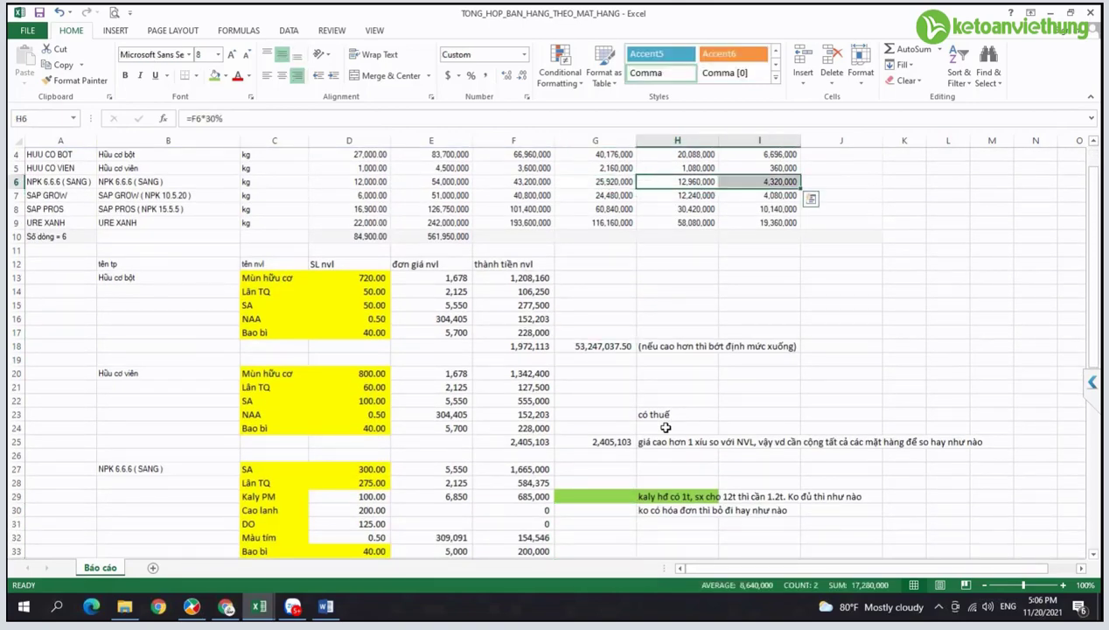
{"action": "key", "text": "Left"}
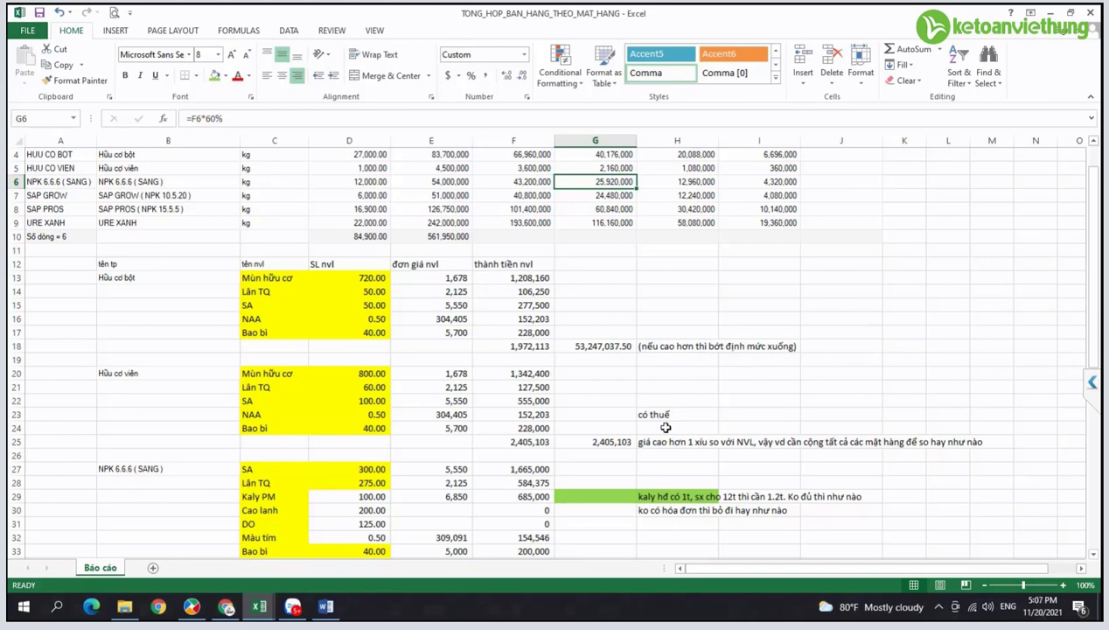
{"action": "scroll", "coordinate": [666, 427], "scroll_direction": "down", "scroll_amount": 1}
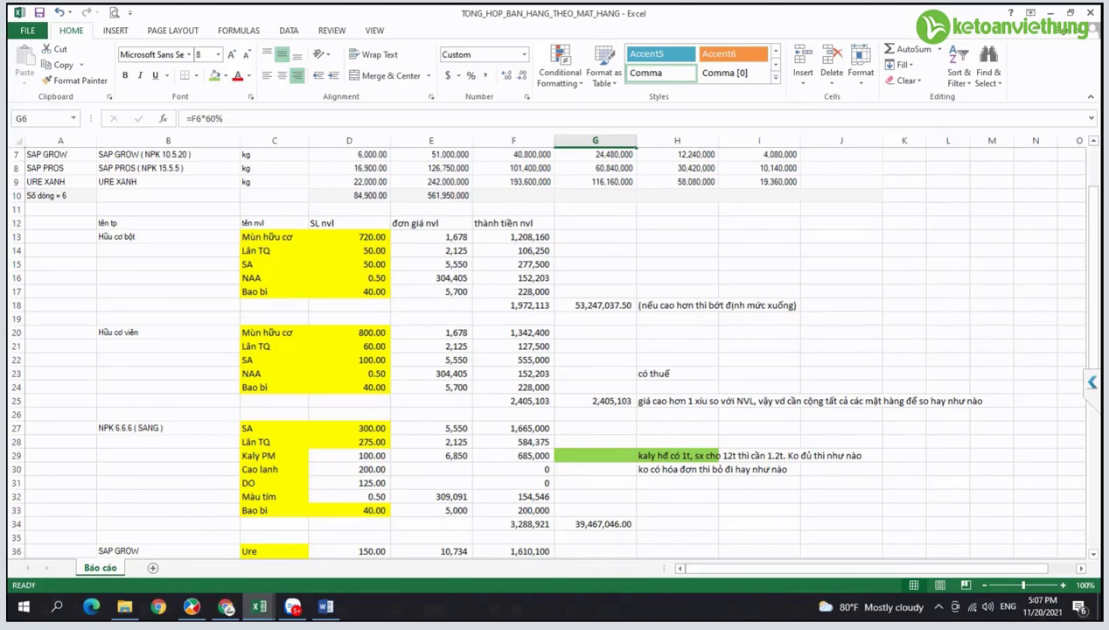
Step: Switch to MISA SME.NET, start a new production order, and choose NPK 6.6.6 (SANG) as its finished product
{"action": "left_click", "coordinate": [192, 607]}
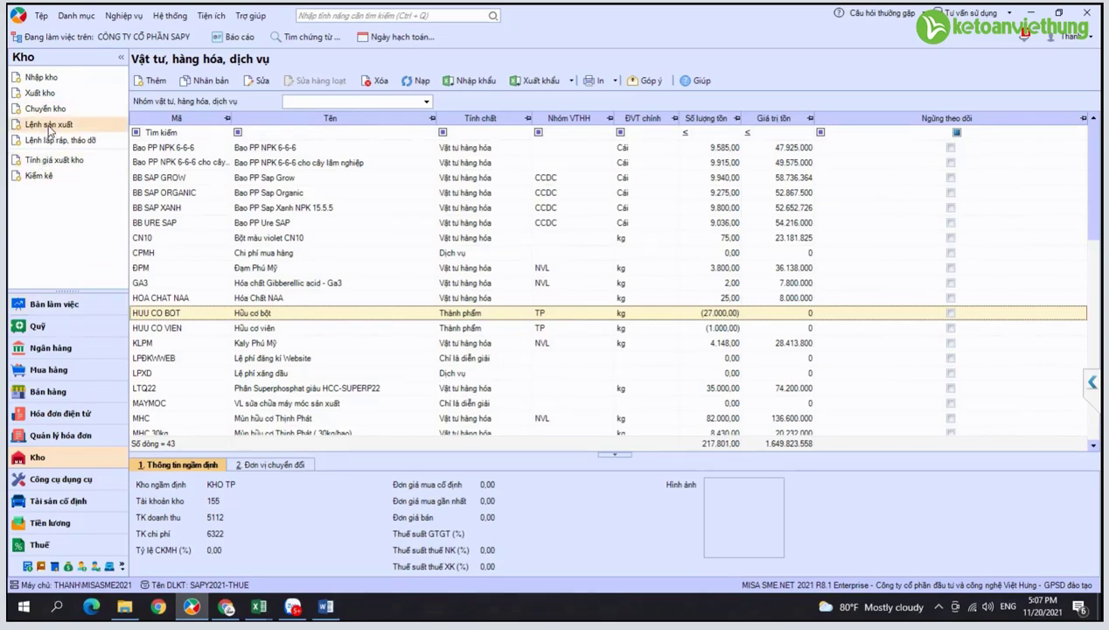
{"action": "left_click", "coordinate": [48, 125]}
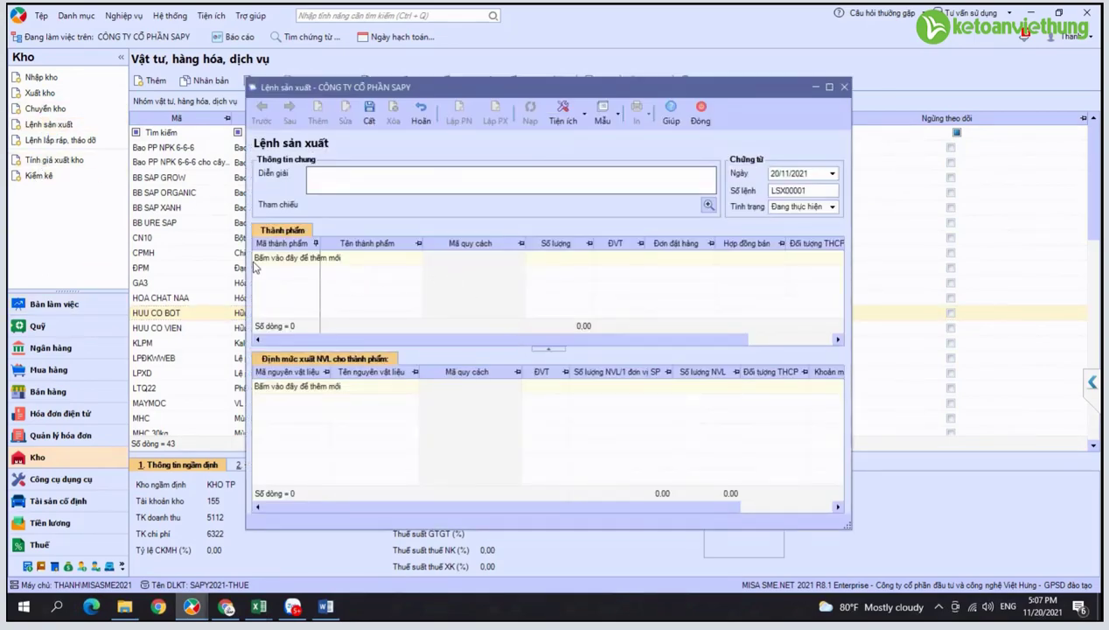
{"action": "left_click", "coordinate": [323, 262]}
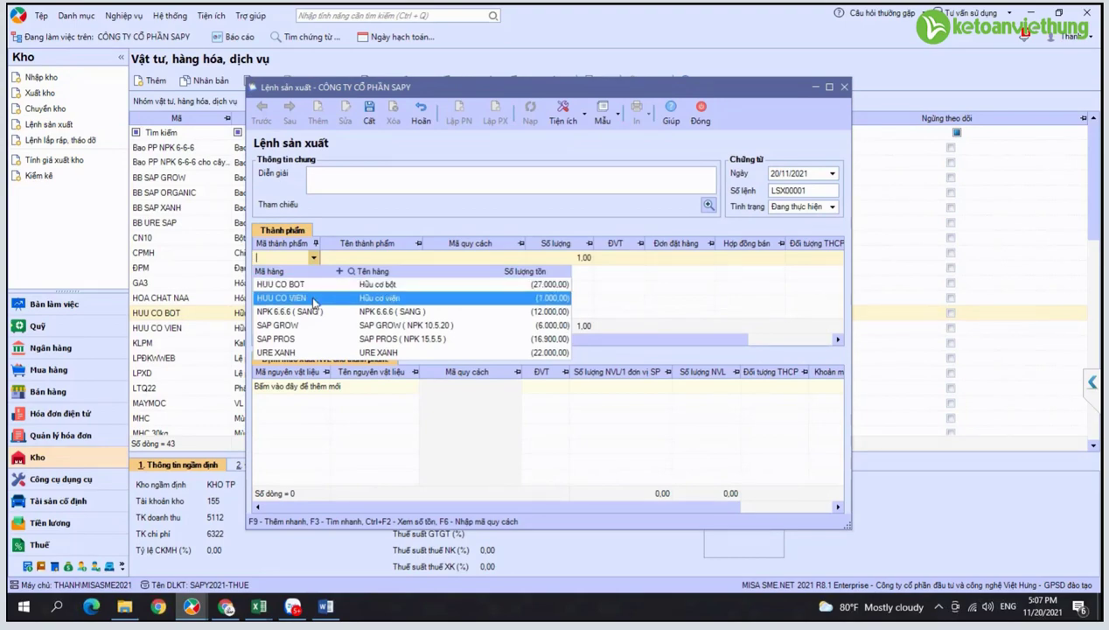
{"action": "left_click", "coordinate": [313, 312]}
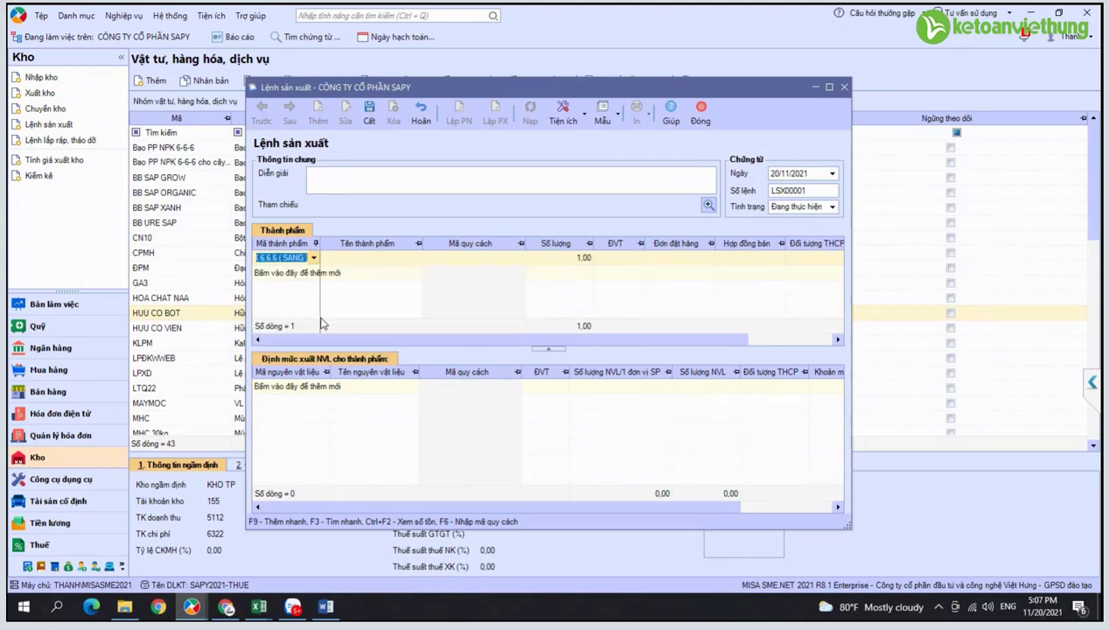
{"action": "left_click", "coordinate": [375, 264]}
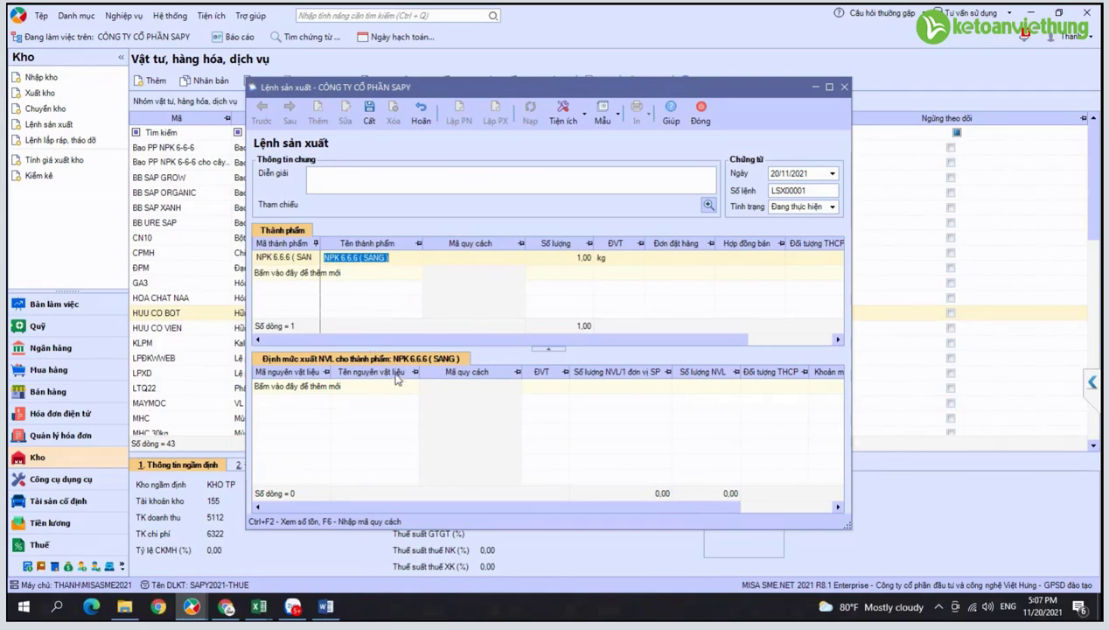
Step: Change the production order's finished product to HUU CO BOT, loading its material norms
{"action": "left_click", "coordinate": [313, 258]}
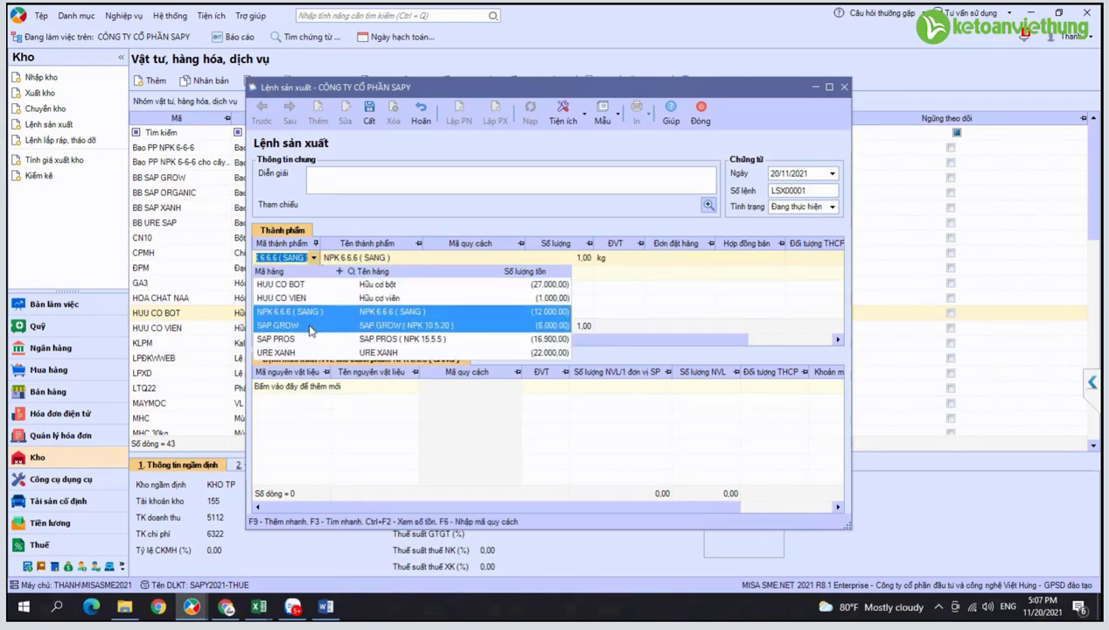
{"action": "left_click", "coordinate": [293, 284]}
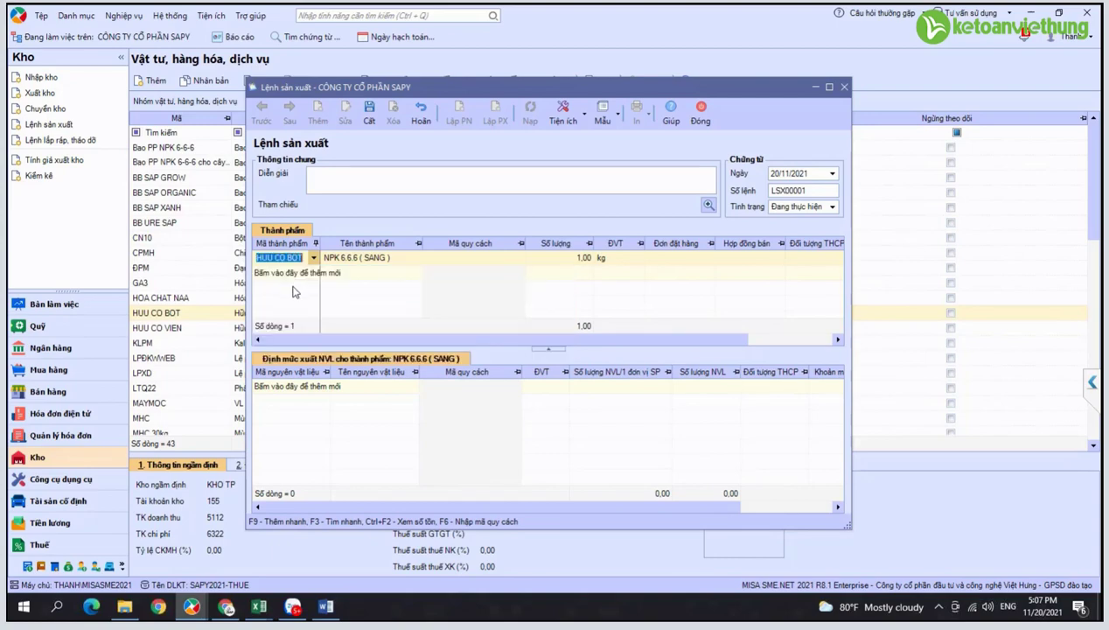
{"action": "left_click", "coordinate": [420, 263]}
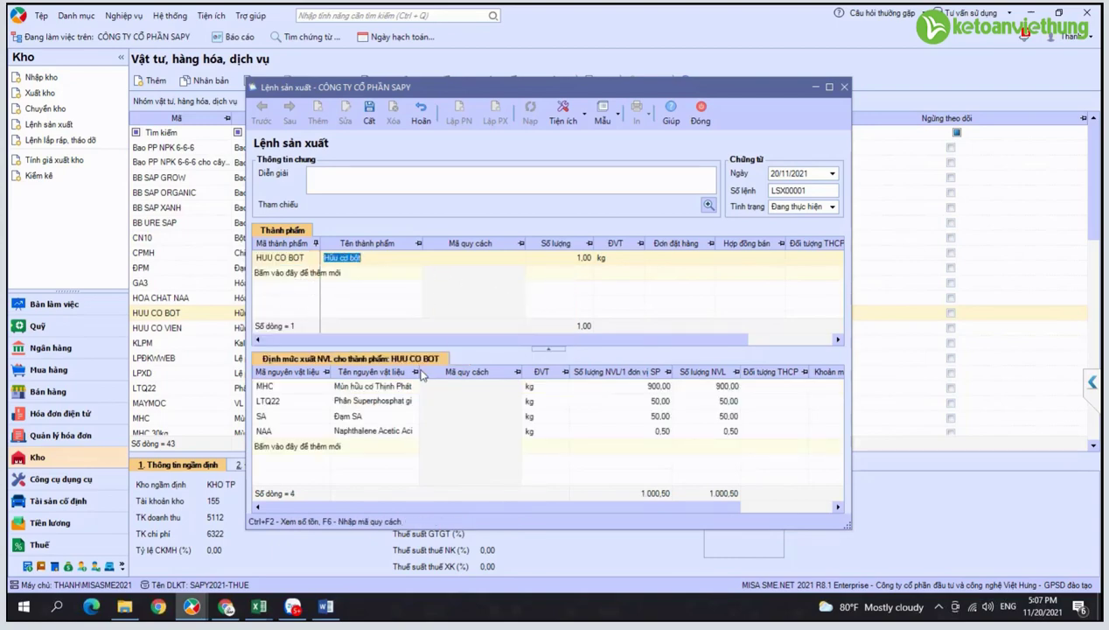
Step: Delete the SA (Đạm SA) row from the HUU CO BOT material norms in the production order
{"action": "left_click", "coordinate": [361, 417]}
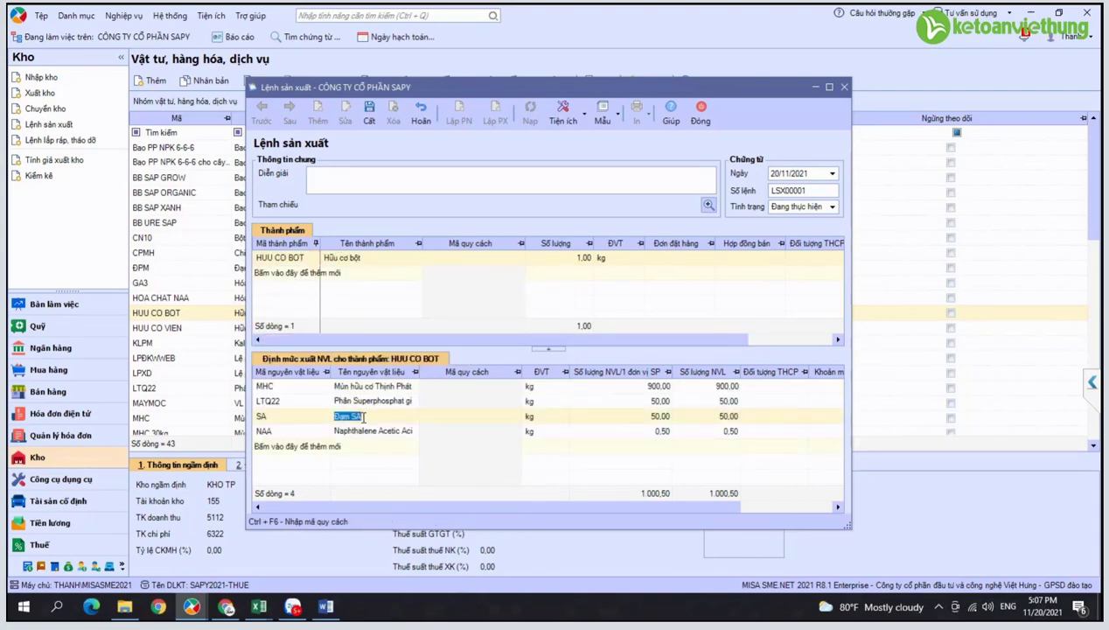
{"action": "right_click", "coordinate": [363, 418]}
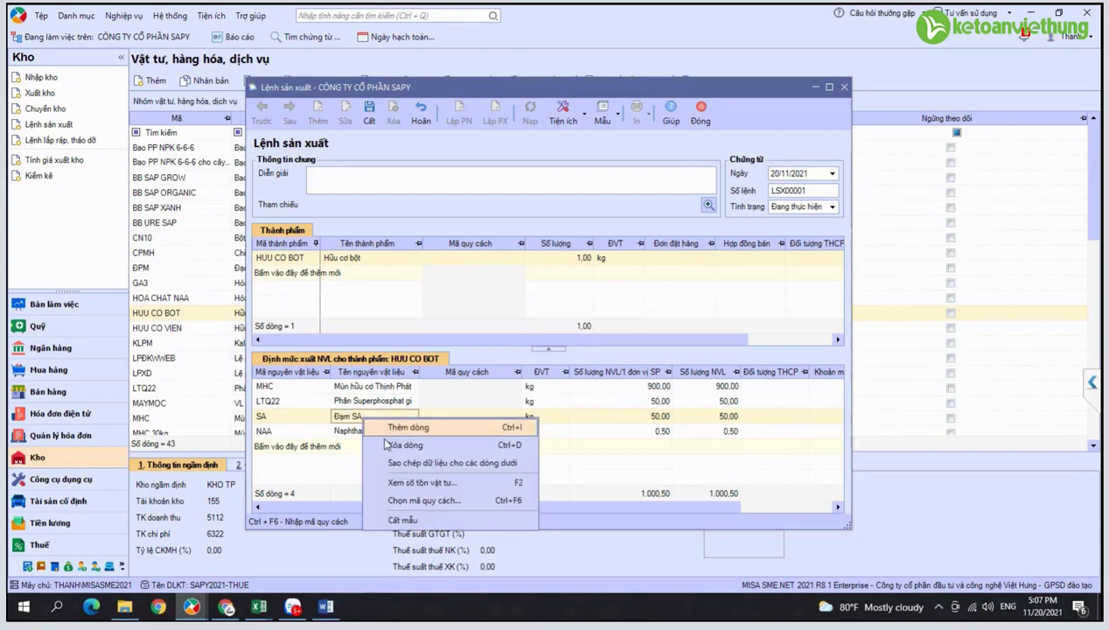
{"action": "left_click", "coordinate": [389, 442]}
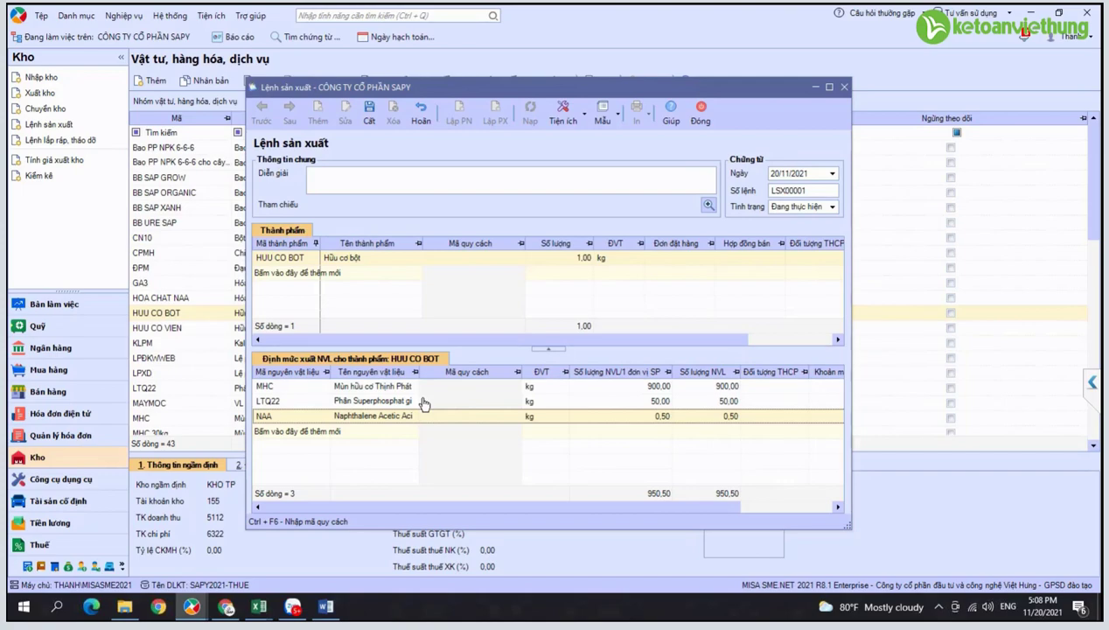
Step: Return to the sales summary workbook in Excel and check the NPK 6.6.6 (SANG) totals in F34 and G34 against the cost table
{"action": "key", "text": "alt+Tab"}
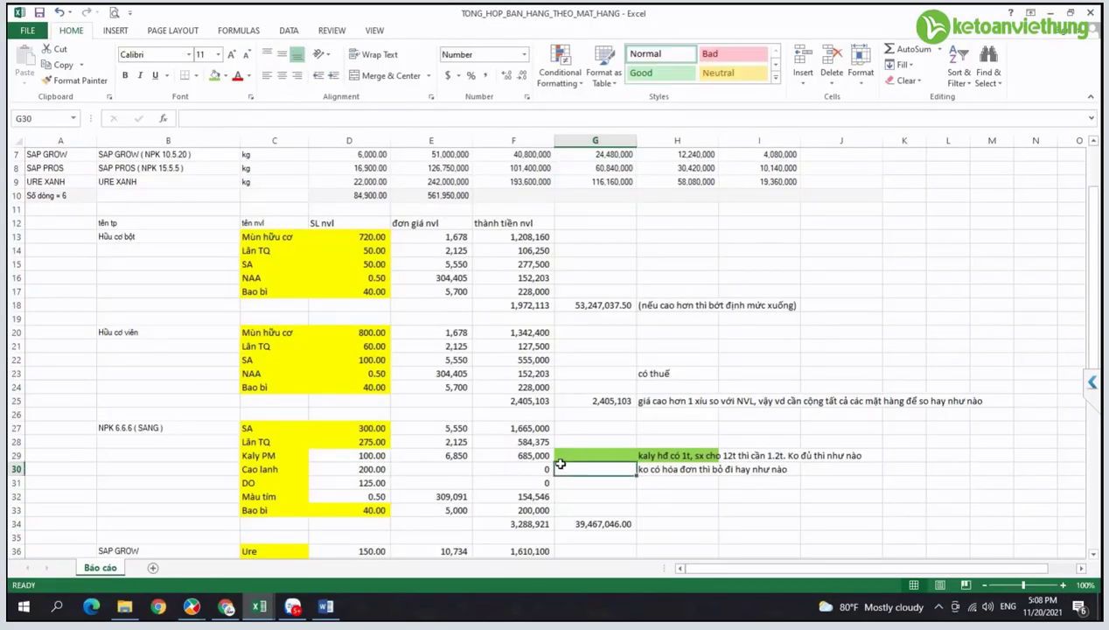
{"action": "left_click", "coordinate": [528, 522]}
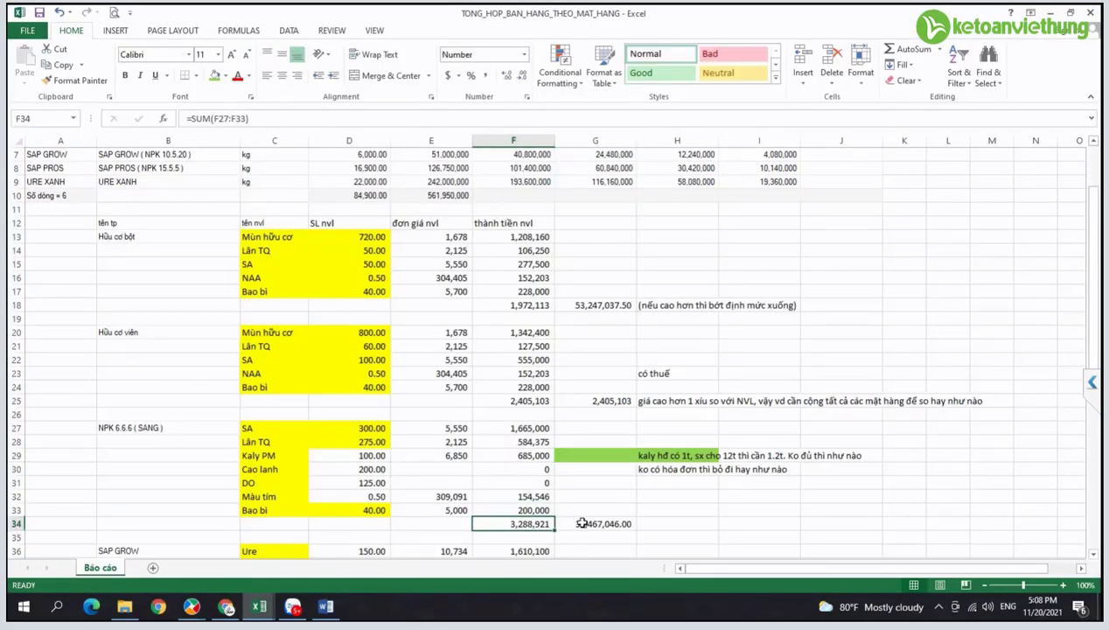
{"action": "key", "text": "Right"}
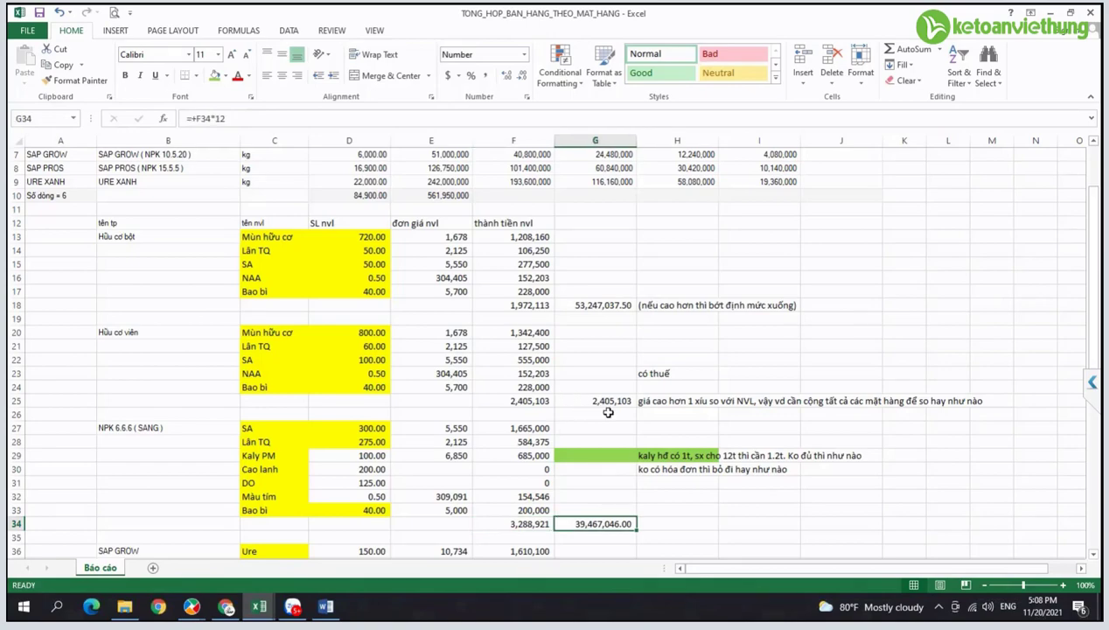
{"action": "scroll", "coordinate": [609, 413], "scroll_direction": "up", "scroll_amount": 2}
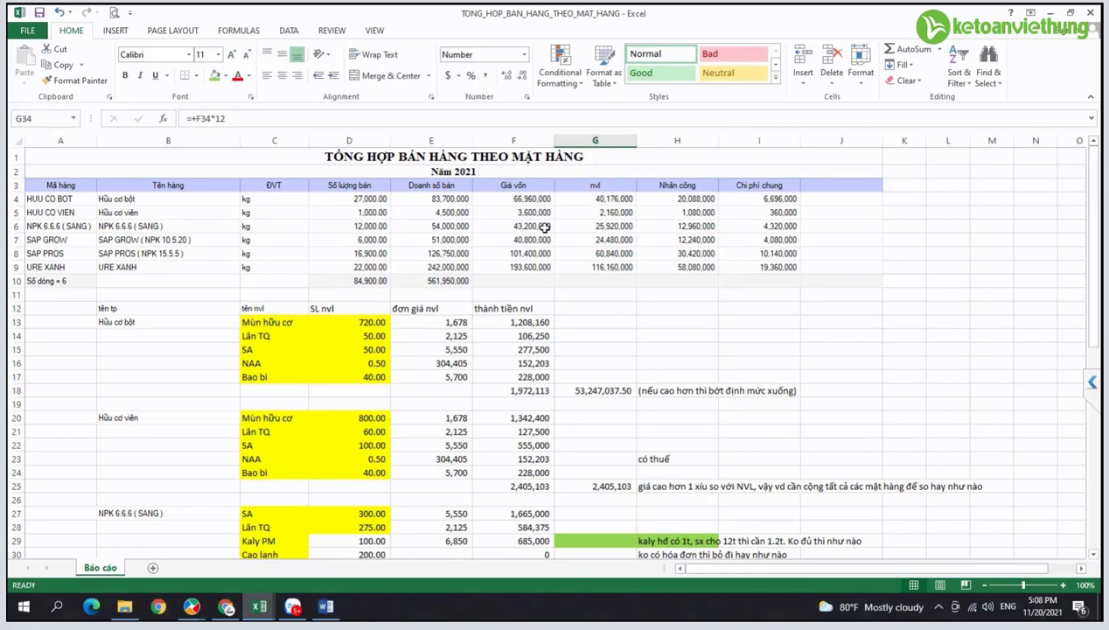
{"action": "scroll", "coordinate": [616, 240], "scroll_direction": "down", "scroll_amount": 5}
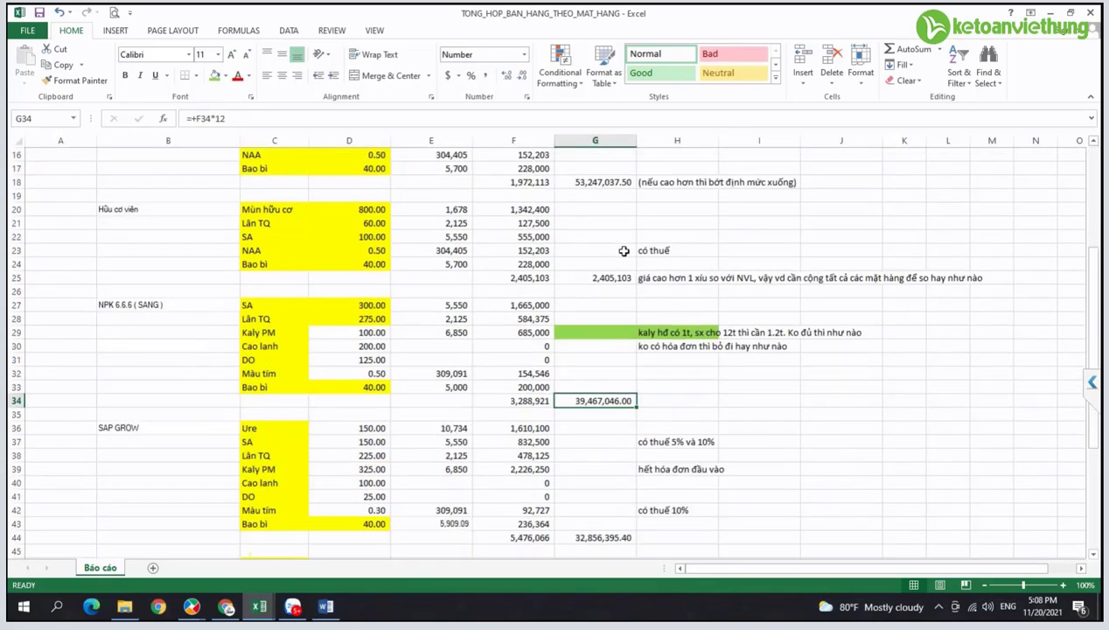
{"action": "scroll", "coordinate": [612, 250], "scroll_direction": "down", "scroll_amount": 1}
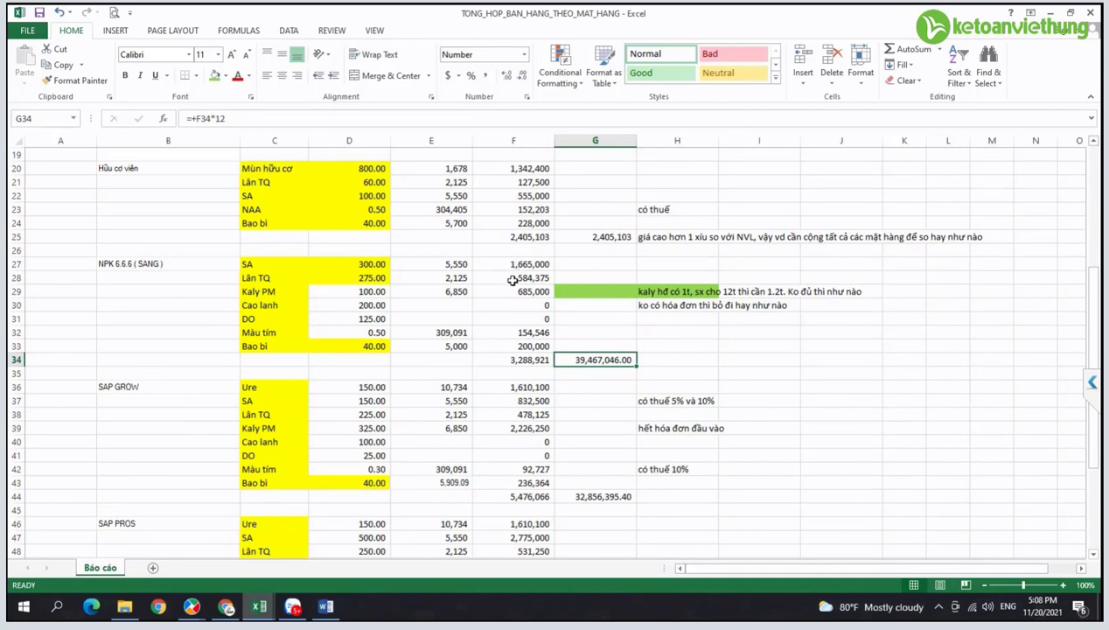
Step: Examine the material quantities of Hữu cơ viên in D20:D23, including their sum without packaging
{"action": "left_click", "coordinate": [347, 260]}
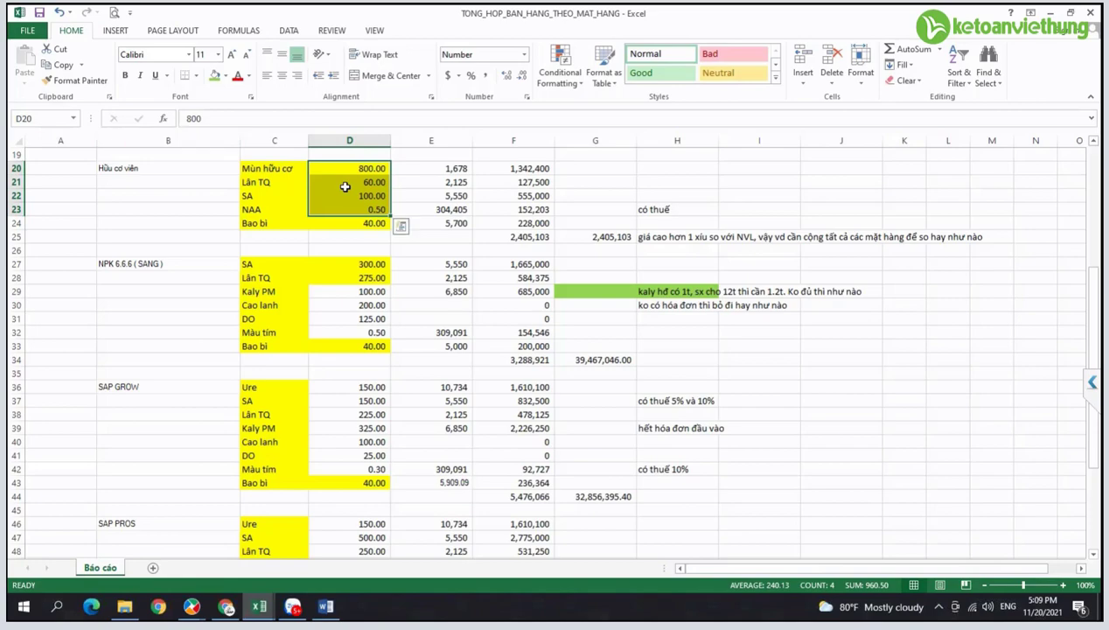
{"action": "scroll", "coordinate": [344, 186], "scroll_direction": "up", "scroll_amount": 2}
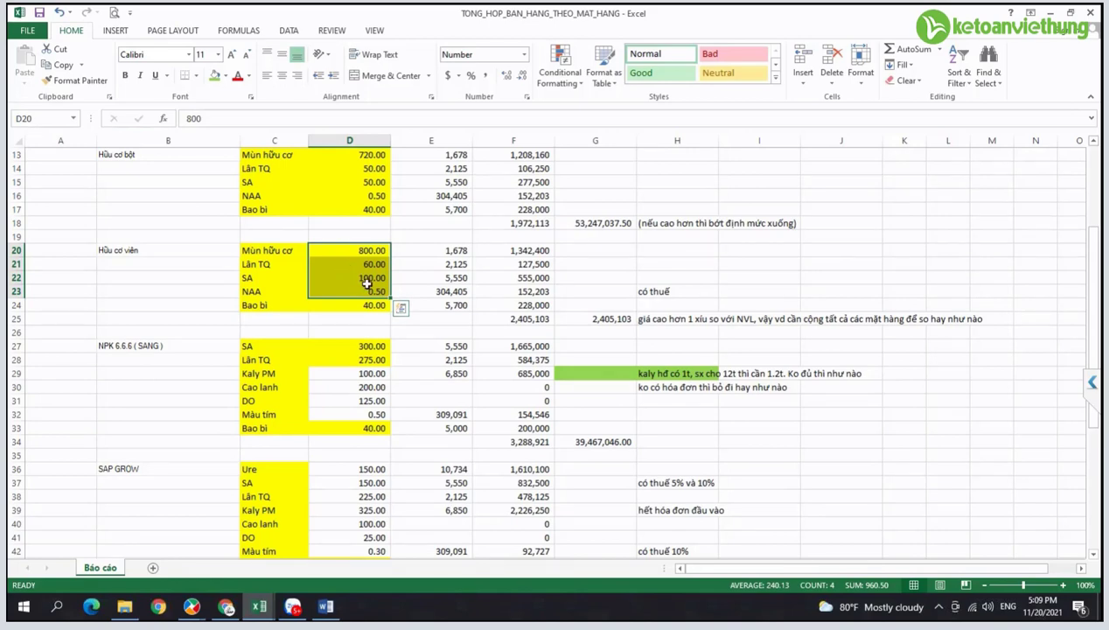
{"action": "key", "text": "shift+Up"}
{"action": "key", "text": "shift+Up"}
{"action": "key", "text": "shift+Up"}
{"action": "key", "text": "Down"}
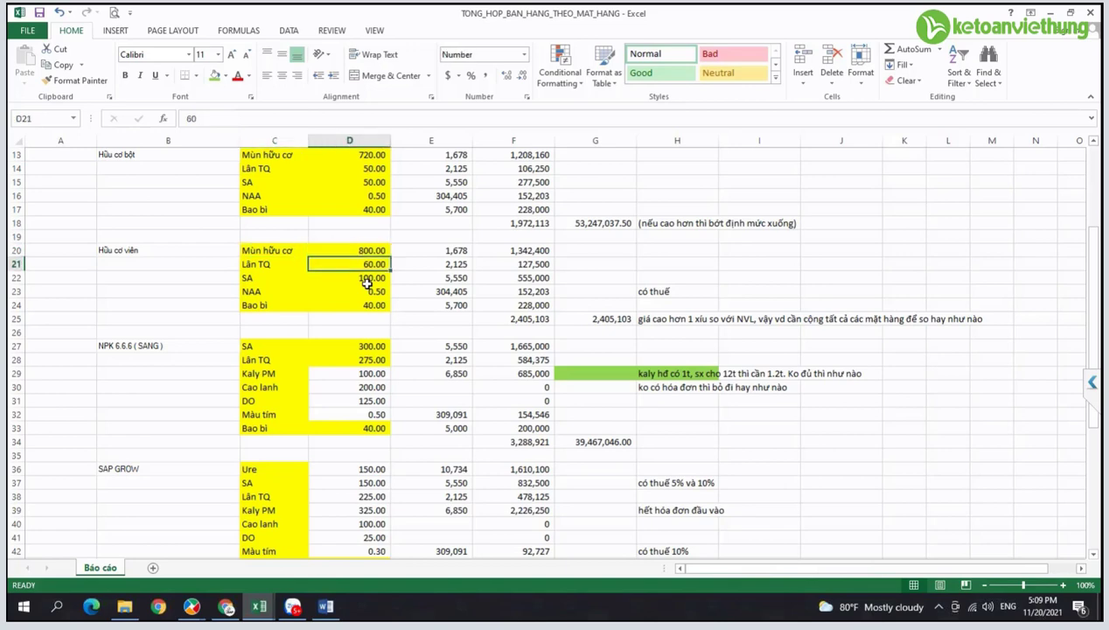
{"action": "key", "text": "Up"}
{"action": "key", "text": "shift+Down"}
{"action": "key", "text": "shift+Down"}
{"action": "key", "text": "shift+Down"}
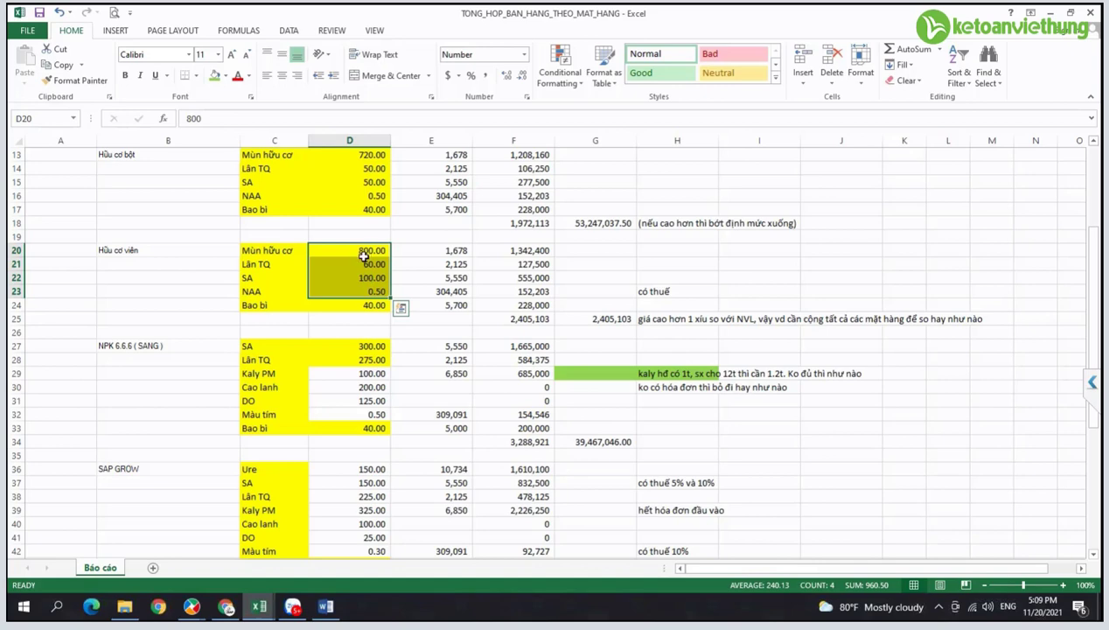
{"action": "left_click", "coordinate": [361, 253]}
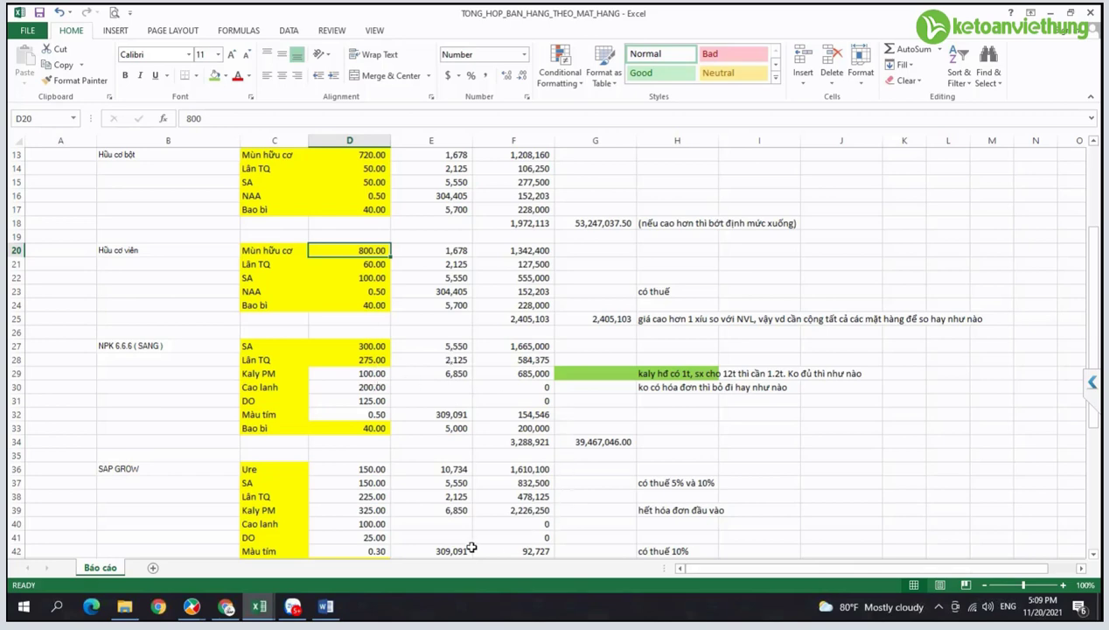
Step: Review the tax notes beside the SAP GROW materials in H37 and H42
{"action": "scroll", "coordinate": [455, 499], "scroll_direction": "down", "scroll_amount": 2}
{"action": "left_click", "coordinate": [641, 469]}
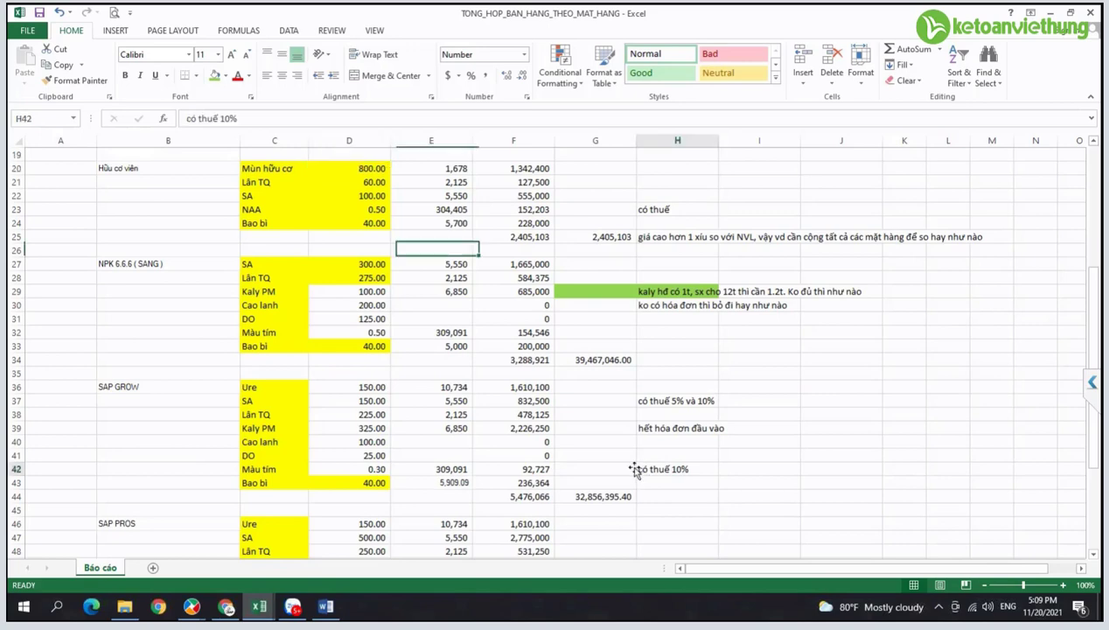
{"action": "left_click", "coordinate": [659, 411]}
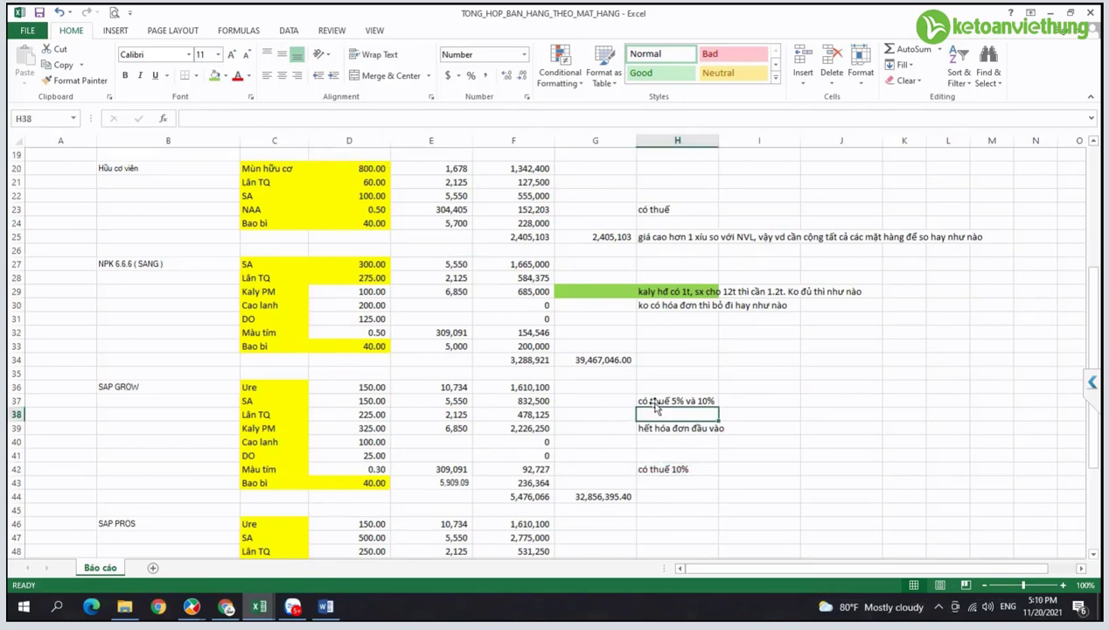
{"action": "left_click", "coordinate": [655, 402]}
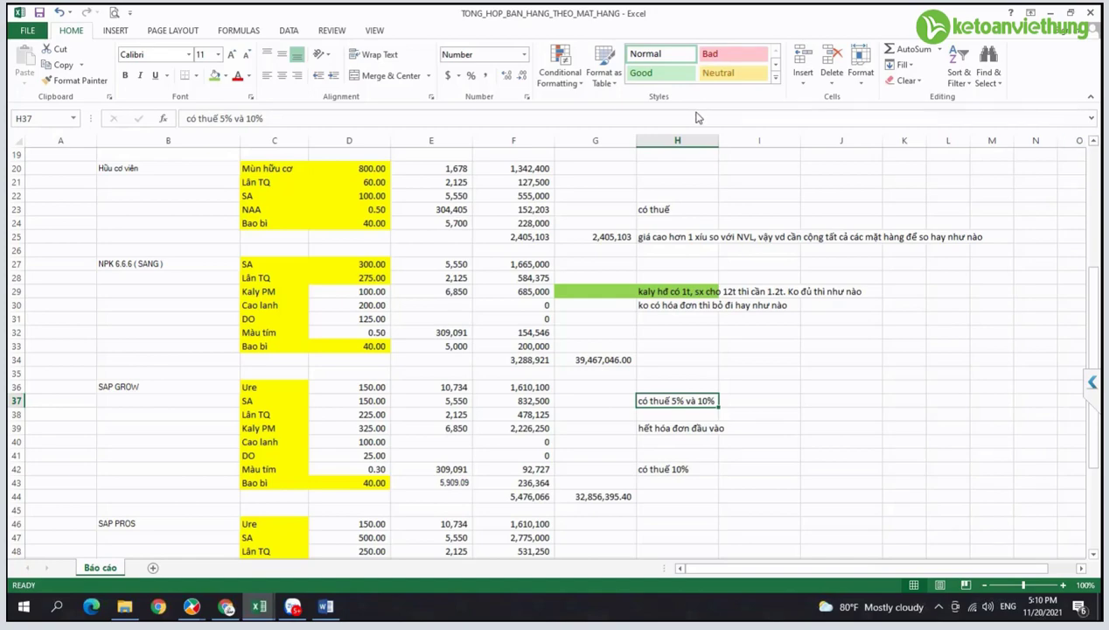
Step: Switch to the SO_CHI_TIET_VAT_TU_HANG_HOA workbook and examine the first Đạm SA unit price in J41 alongside the receipt and issue columns
{"action": "key", "text": "super+6"}
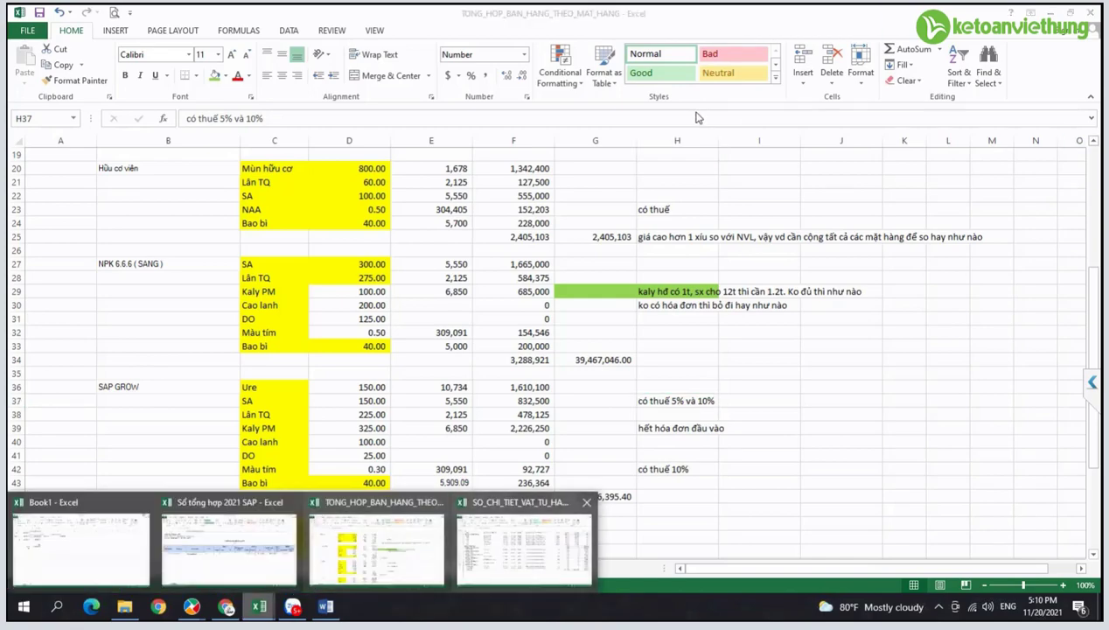
{"action": "scroll", "coordinate": [697, 118], "scroll_direction": "up", "scroll_amount": 15}
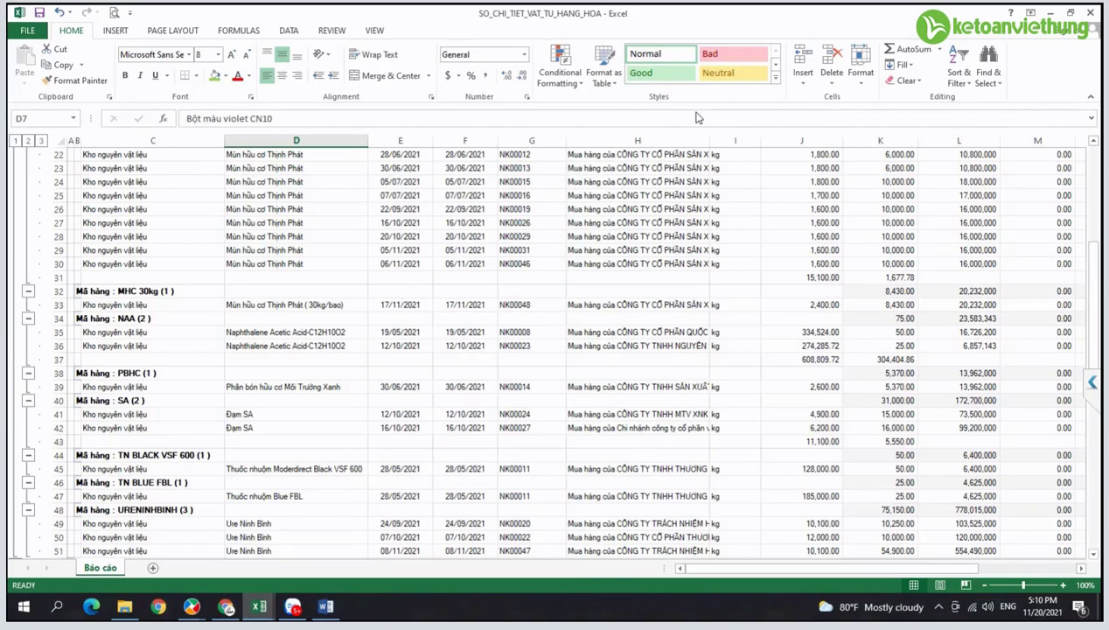
{"action": "left_click", "coordinate": [801, 414]}
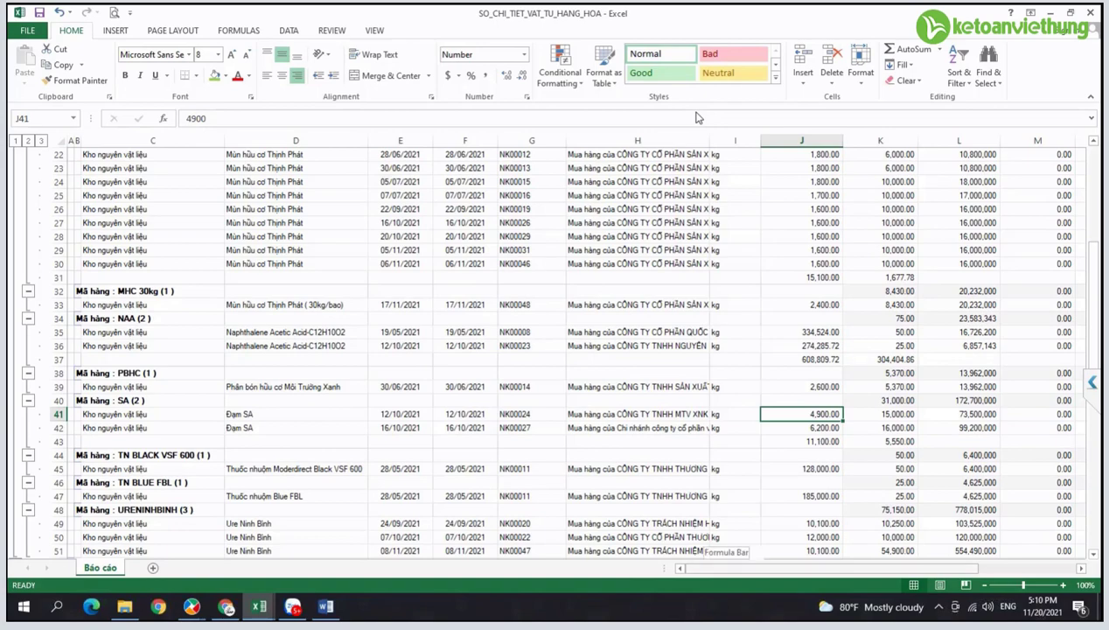
{"action": "scroll", "coordinate": [698, 118], "scroll_direction": "right", "scroll_amount": 2}
{"action": "scroll", "coordinate": [697, 117], "scroll_direction": "up", "scroll_amount": 7}
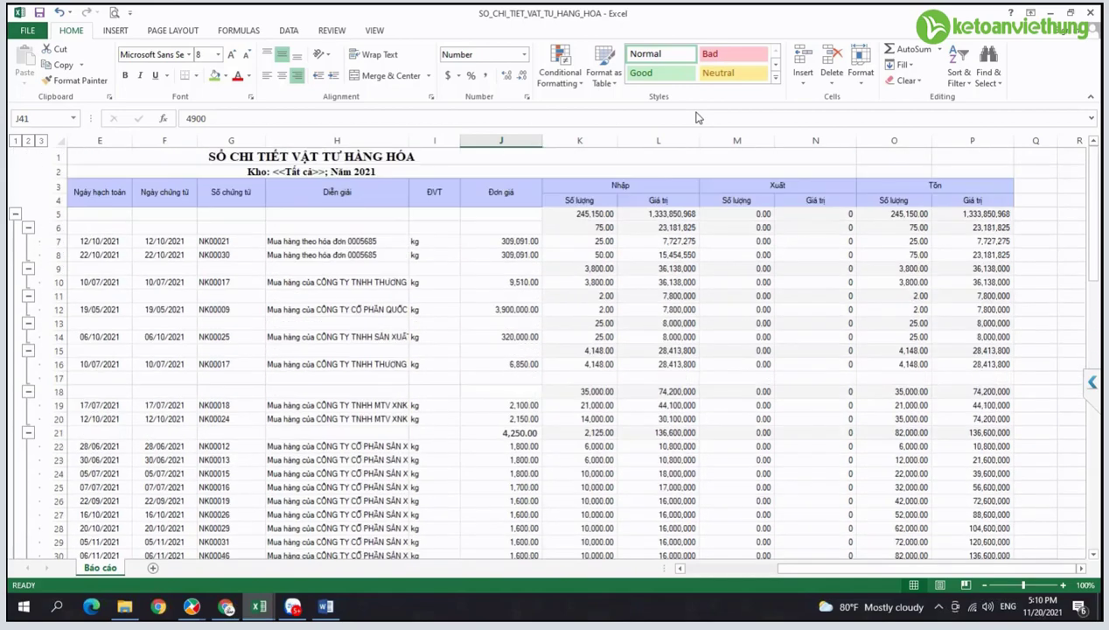
{"action": "scroll", "coordinate": [698, 118], "scroll_direction": "down", "scroll_amount": 12}
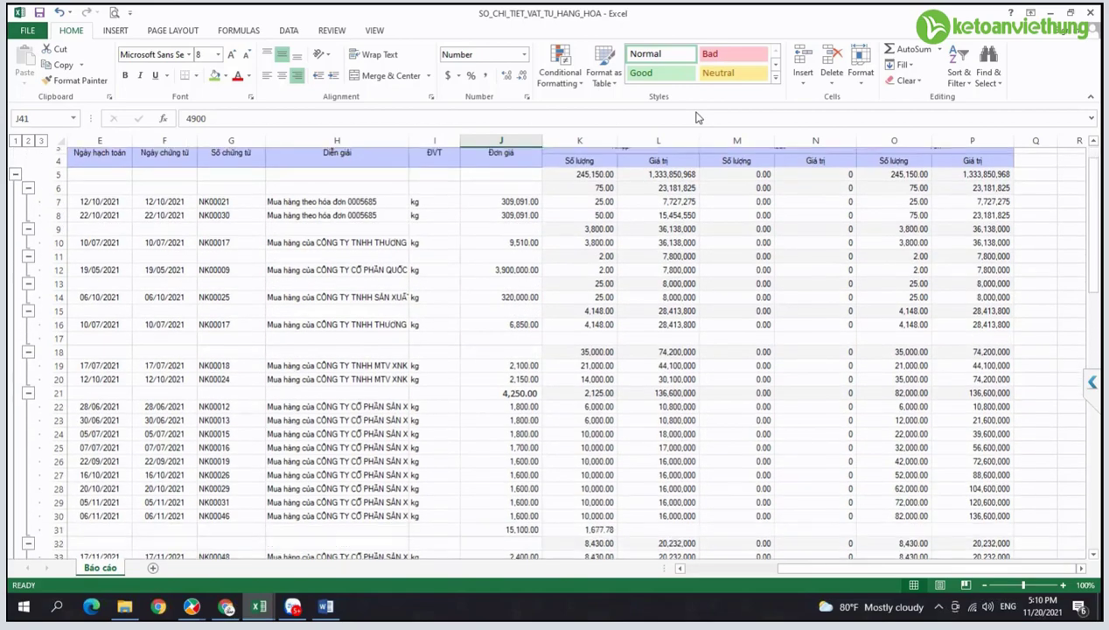
{"action": "scroll", "coordinate": [697, 117], "scroll_direction": "down", "scroll_amount": 12}
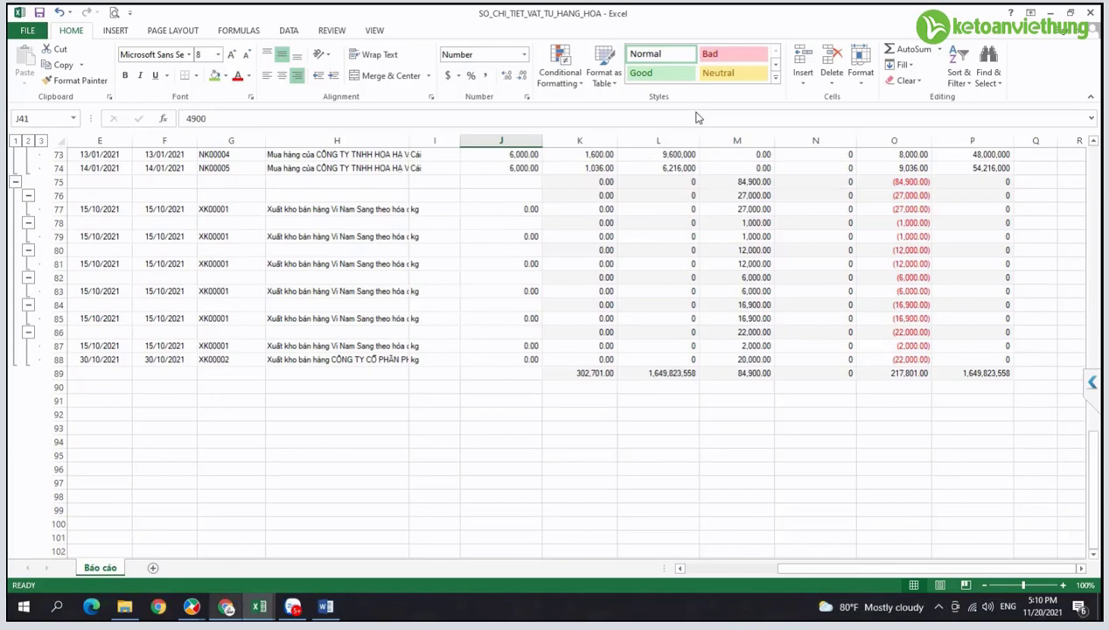
Step: Switch to MISA, close the HUU CO BOT production order without saving, and show the Kho detailed materials ledger
{"action": "key", "text": "alt+Tab"}
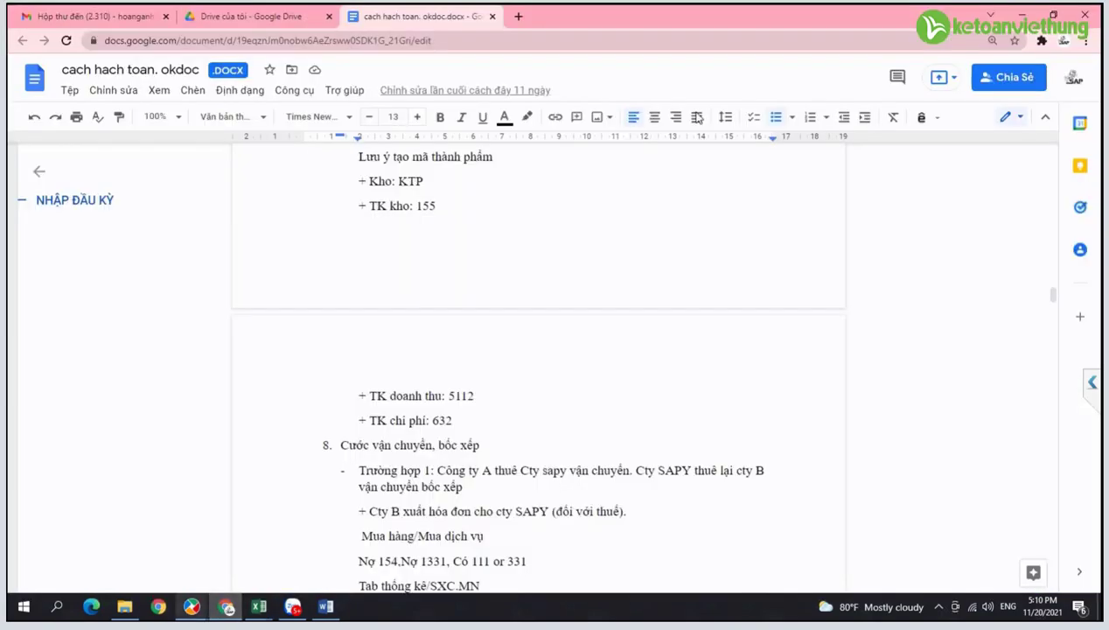
{"action": "mouse_move", "coordinate": [192, 607]}
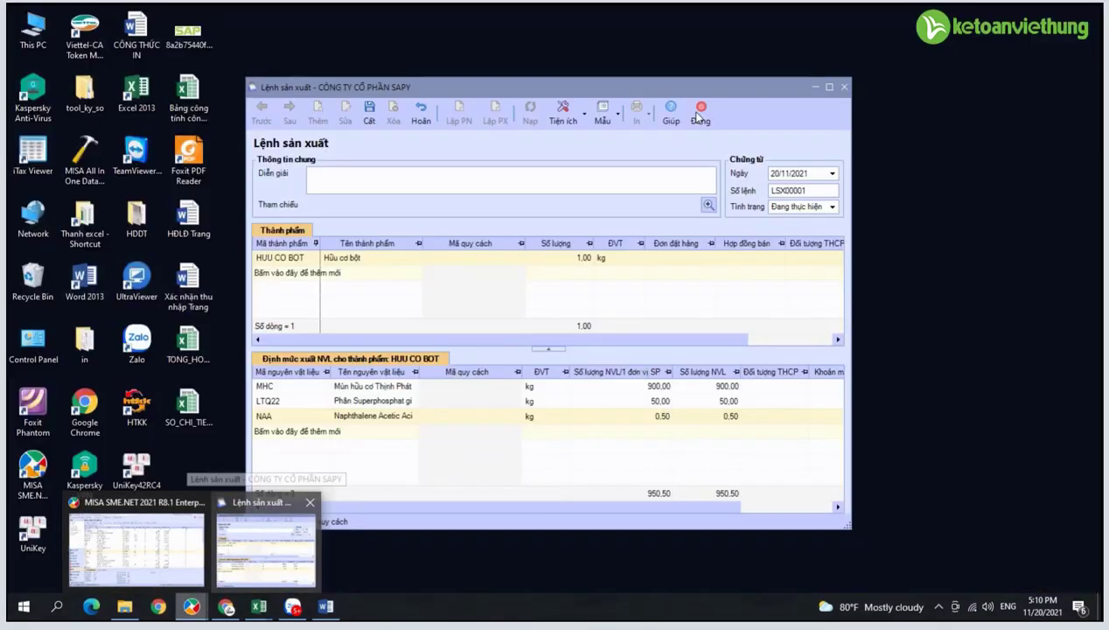
{"action": "left_click", "coordinate": [267, 543]}
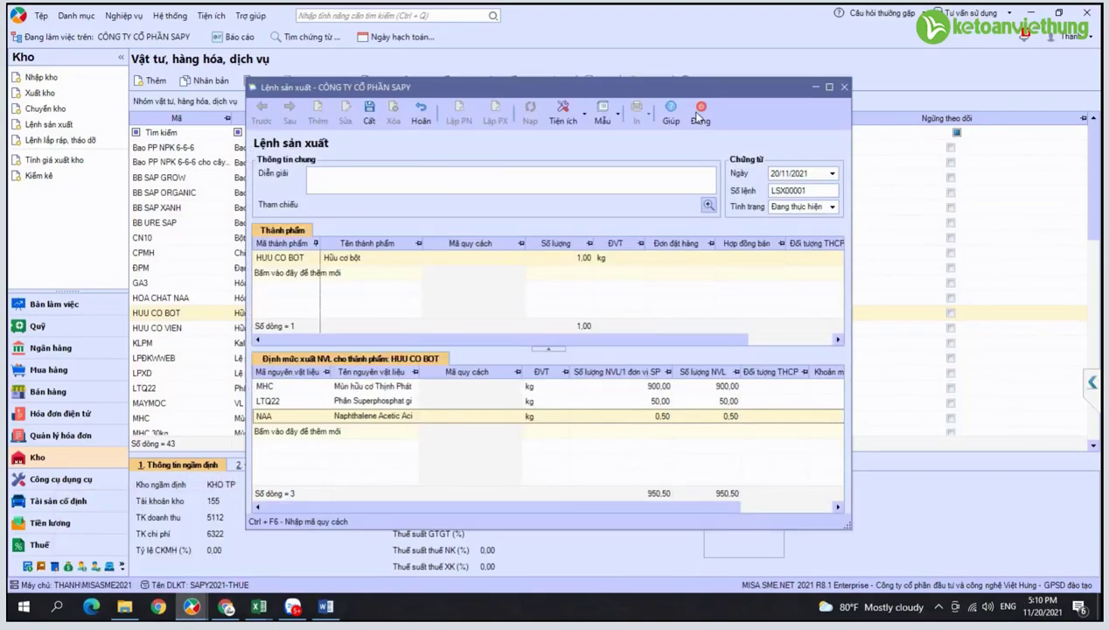
{"action": "left_click", "coordinate": [697, 117]}
{"action": "key", "text": "n"}
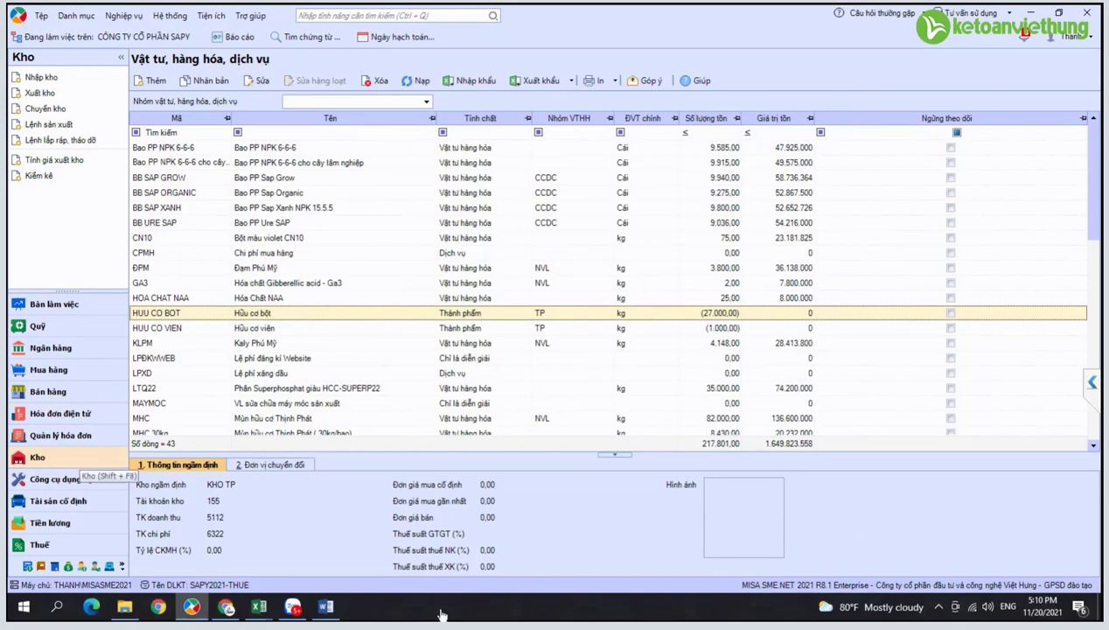
{"action": "left_click", "coordinate": [37, 457]}
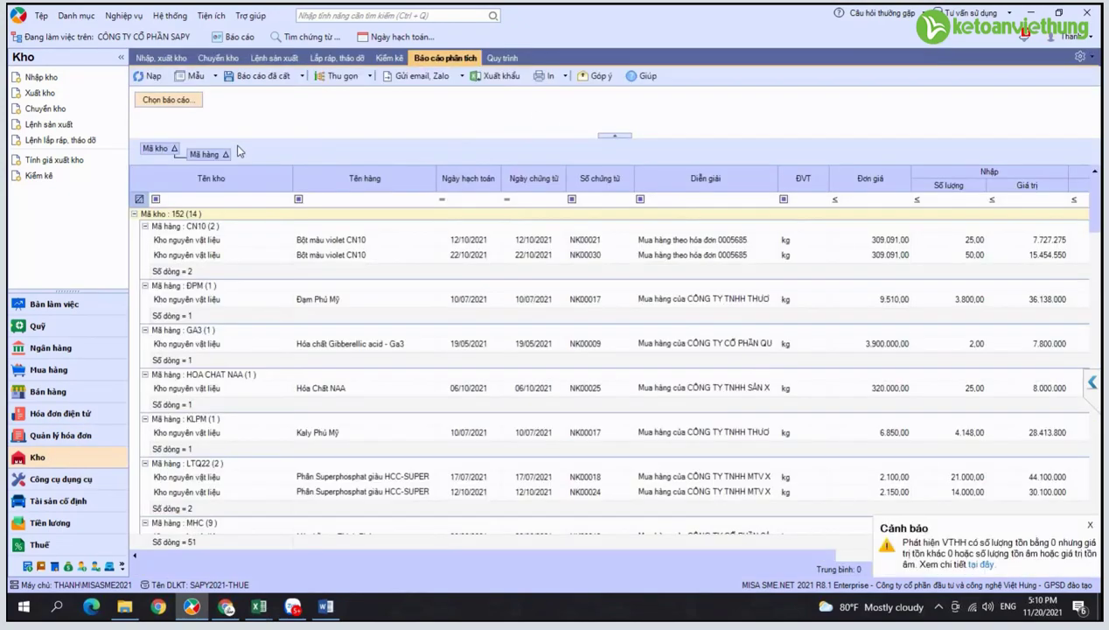
Step: Open the purchase voucher behind the Đạm SA receipt dated 12/10/2021, review its goods and tax details, and close it
{"action": "mouse_move", "coordinate": [259, 617]}
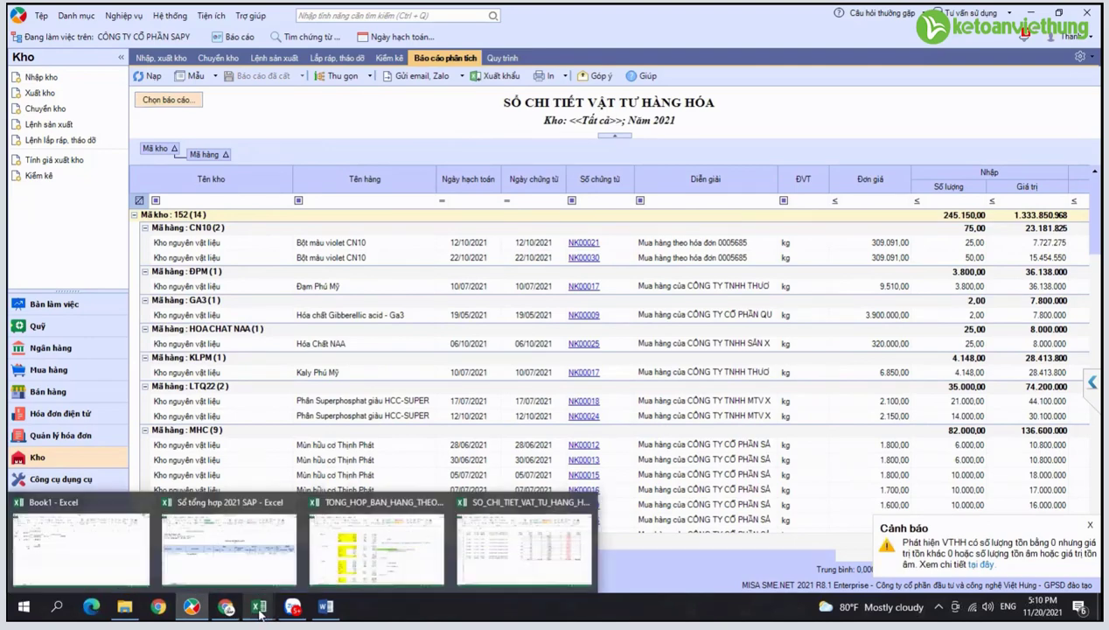
{"action": "left_click", "coordinate": [387, 556]}
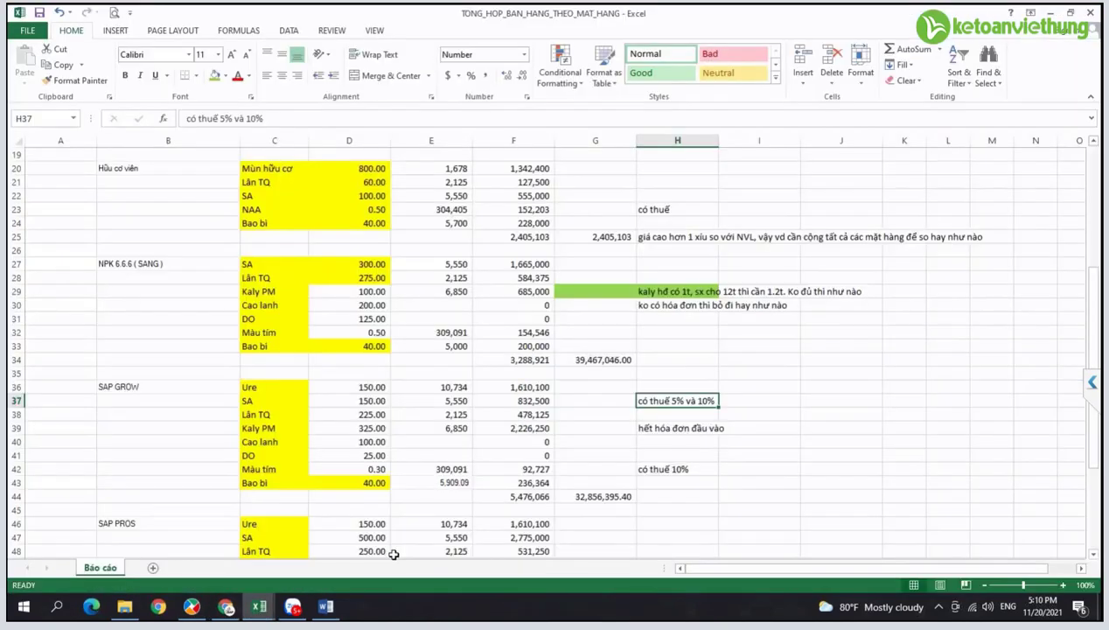
{"action": "left_click", "coordinate": [192, 606]}
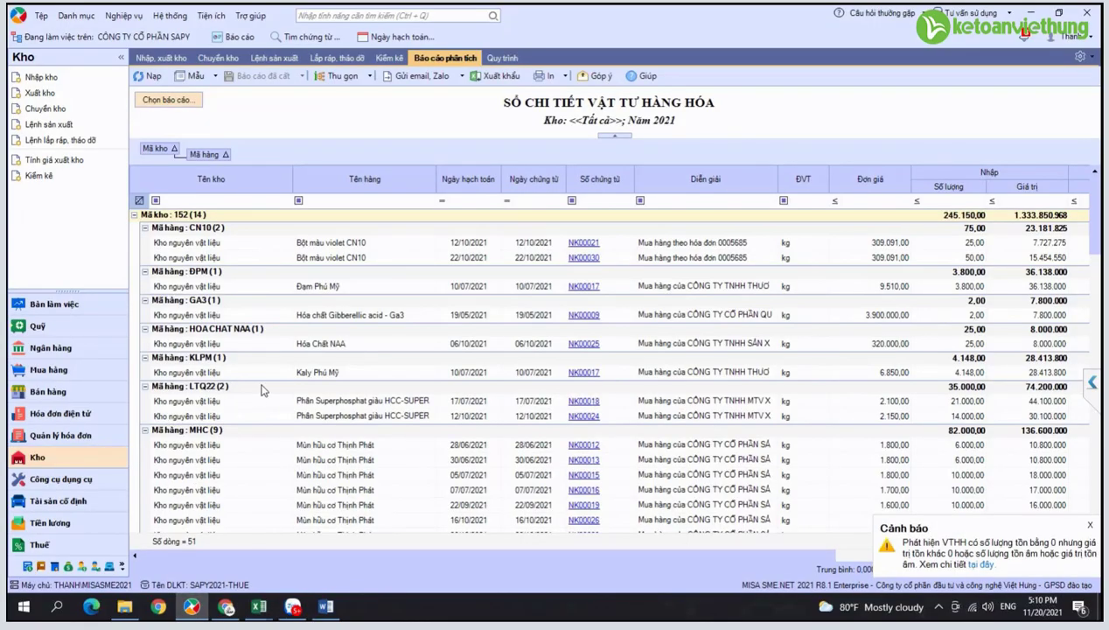
{"action": "scroll", "coordinate": [260, 391], "scroll_direction": "down", "scroll_amount": 4}
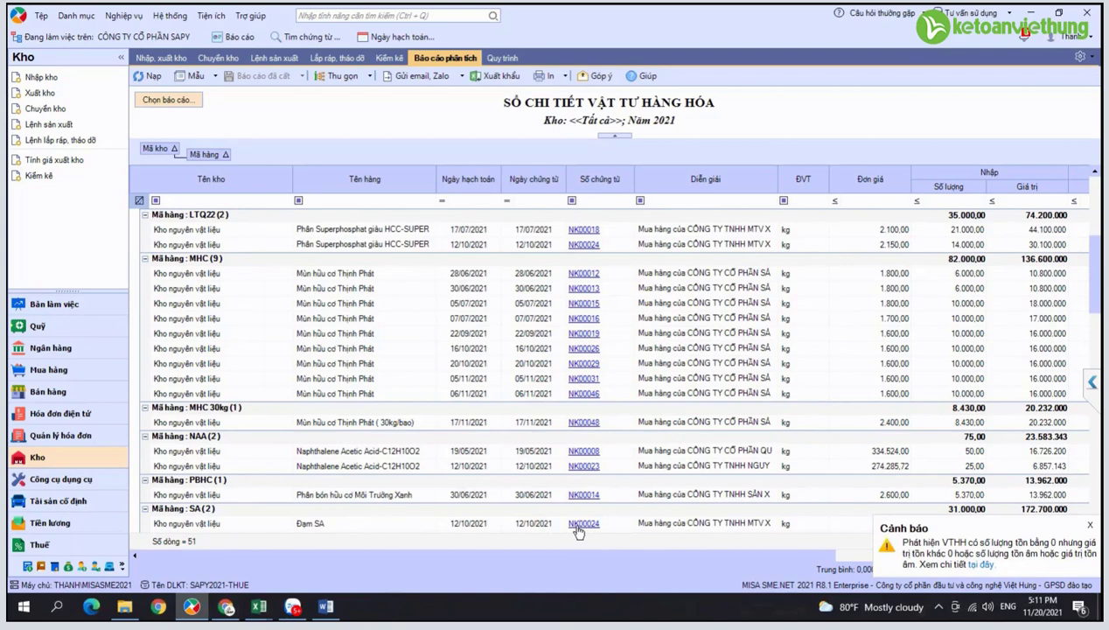
{"action": "left_click", "coordinate": [578, 527]}
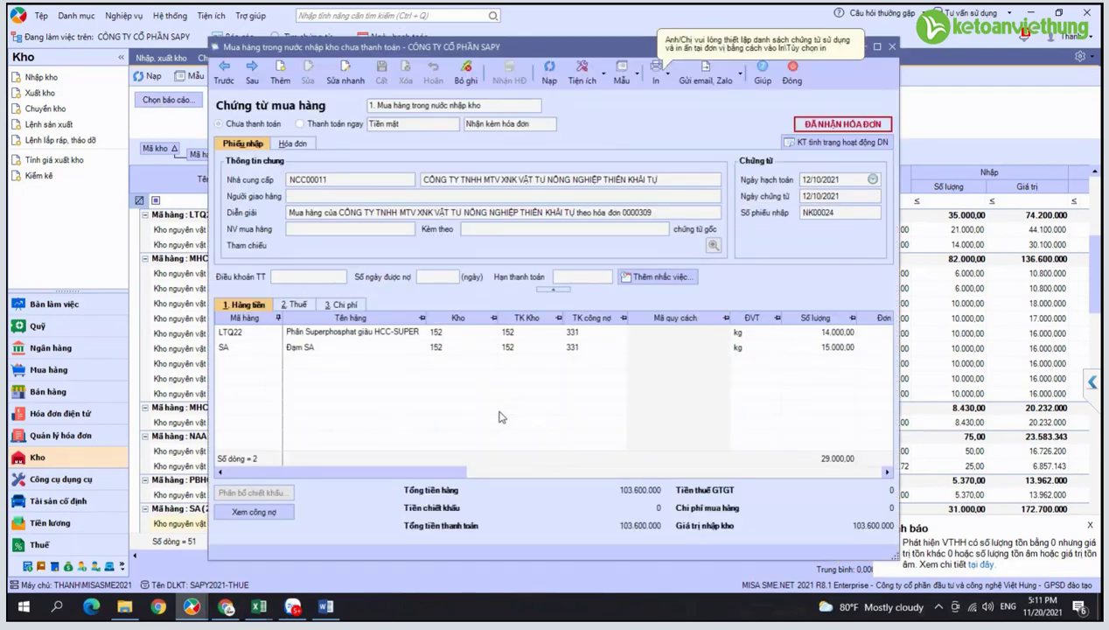
{"action": "left_click_drag", "start_coordinate": [403, 473], "coordinate": [560, 474]}
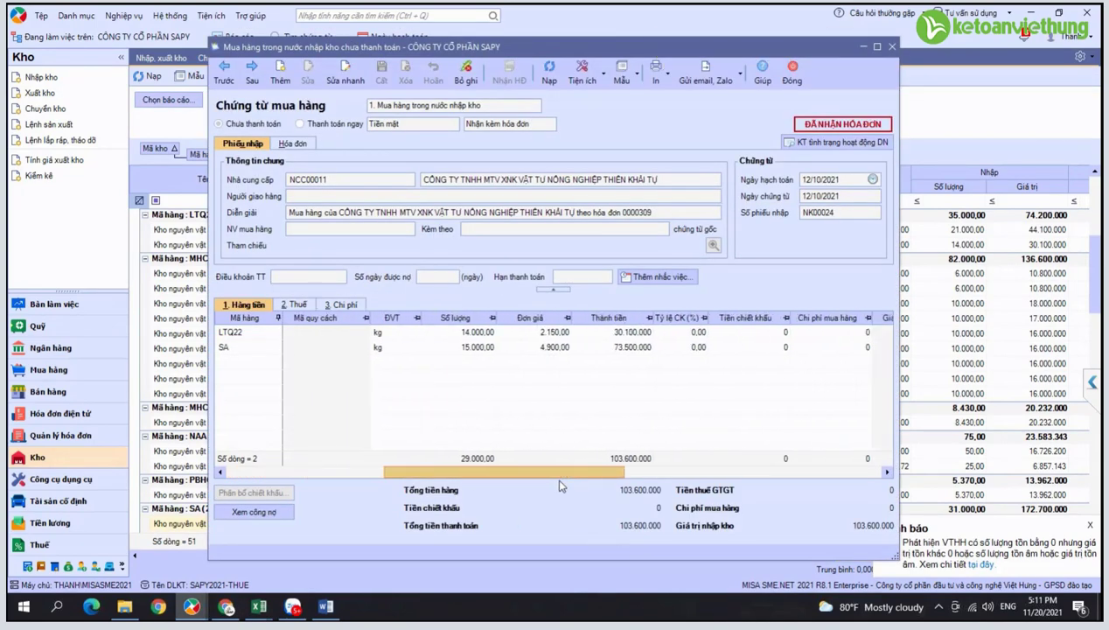
{"action": "left_click", "coordinate": [301, 304]}
{"action": "left_click", "coordinate": [789, 86]}
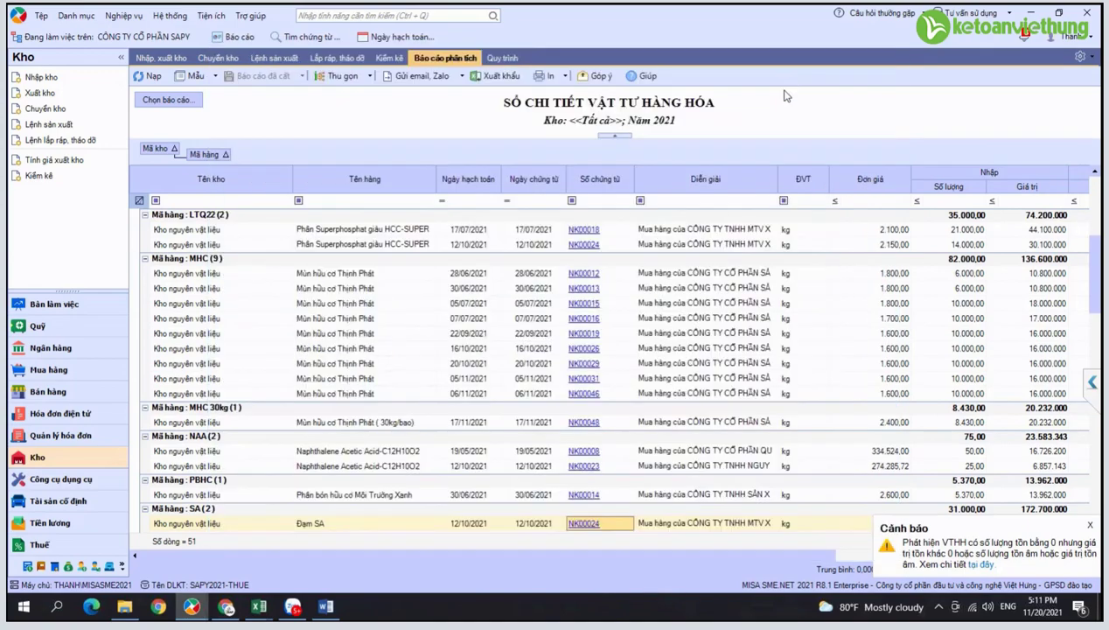
Step: Open the purchase voucher for the NAA receipt dated 19/05/2021 and compare its goods total with its VAT amount
{"action": "scroll", "coordinate": [686, 376], "scroll_direction": "down", "scroll_amount": 3}
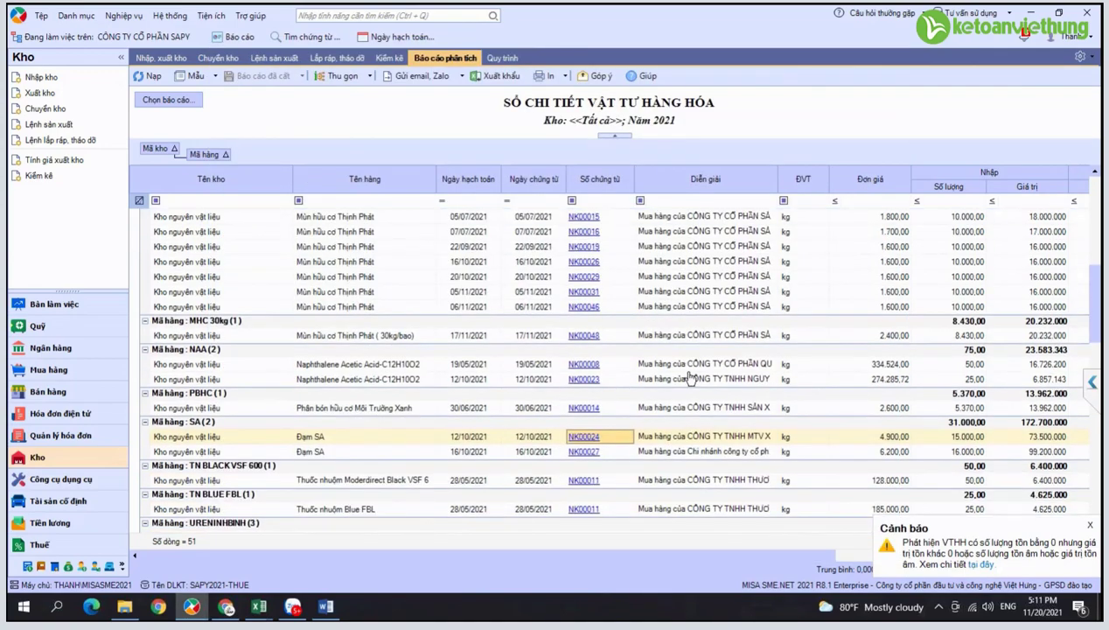
{"action": "scroll", "coordinate": [688, 379], "scroll_direction": "down", "scroll_amount": 4}
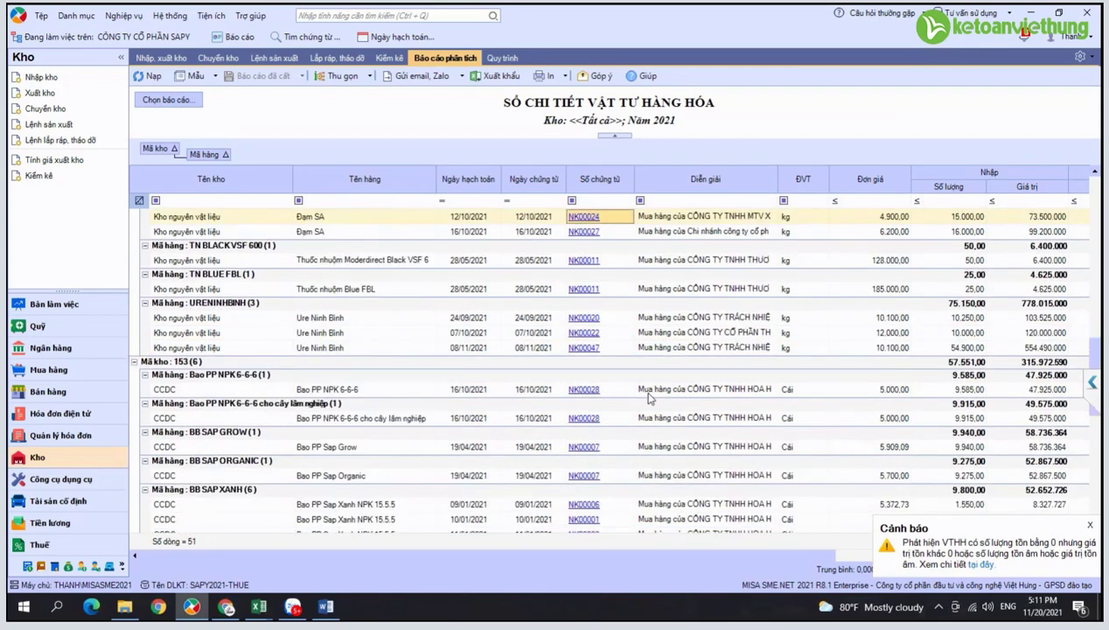
{"action": "scroll", "coordinate": [647, 403], "scroll_direction": "down", "scroll_amount": 8}
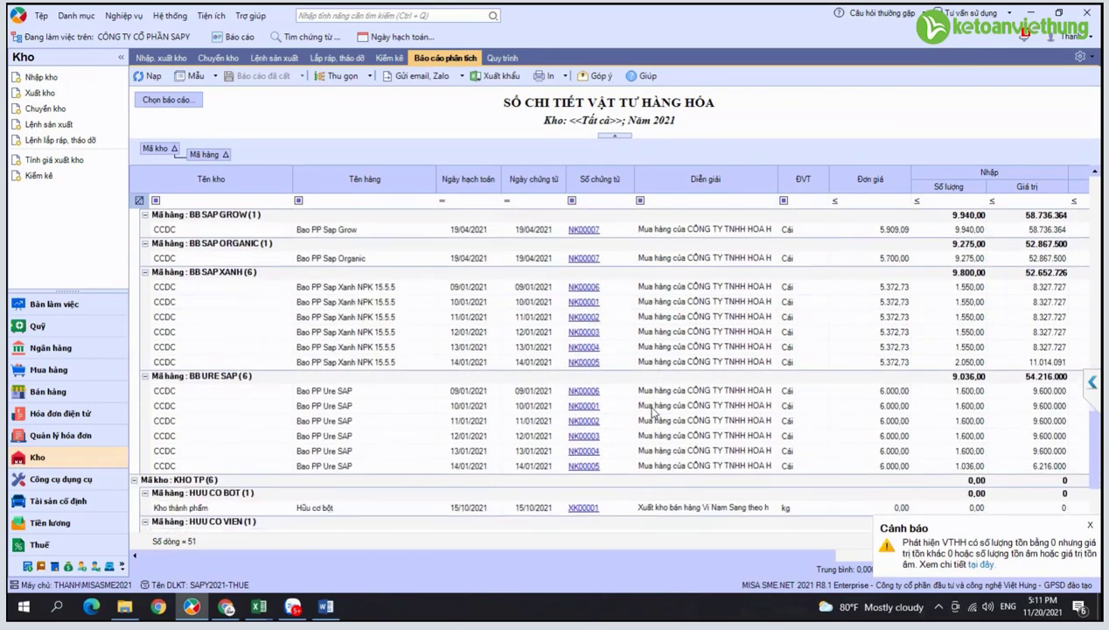
{"action": "scroll", "coordinate": [655, 415], "scroll_direction": "down", "scroll_amount": 1}
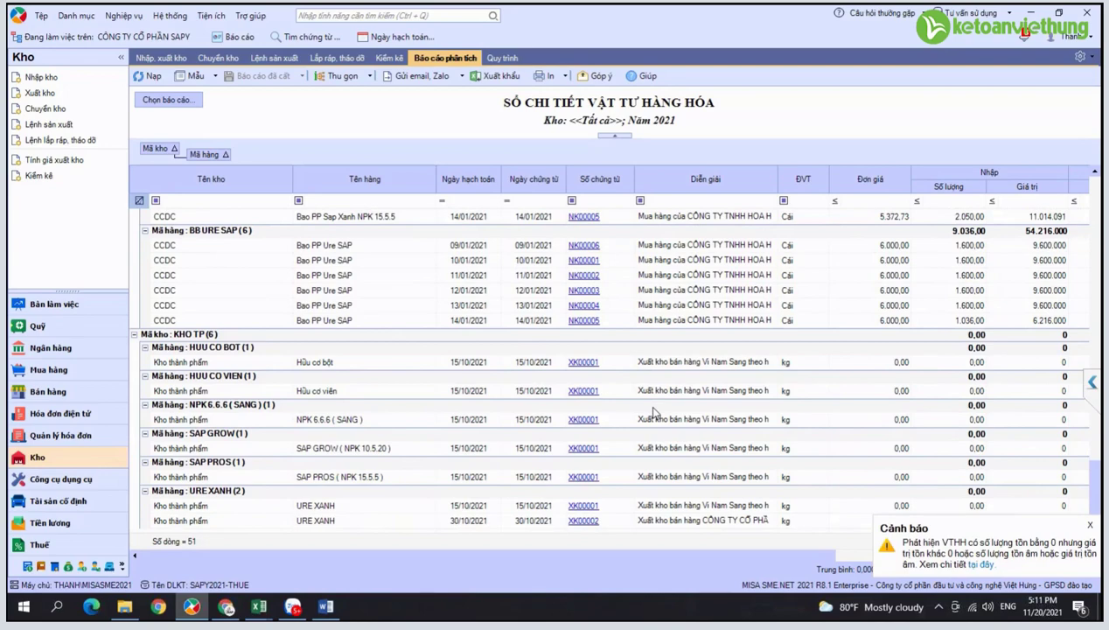
{"action": "scroll", "coordinate": [654, 413], "scroll_direction": "up", "scroll_amount": 10}
{"action": "left_click", "coordinate": [568, 282]}
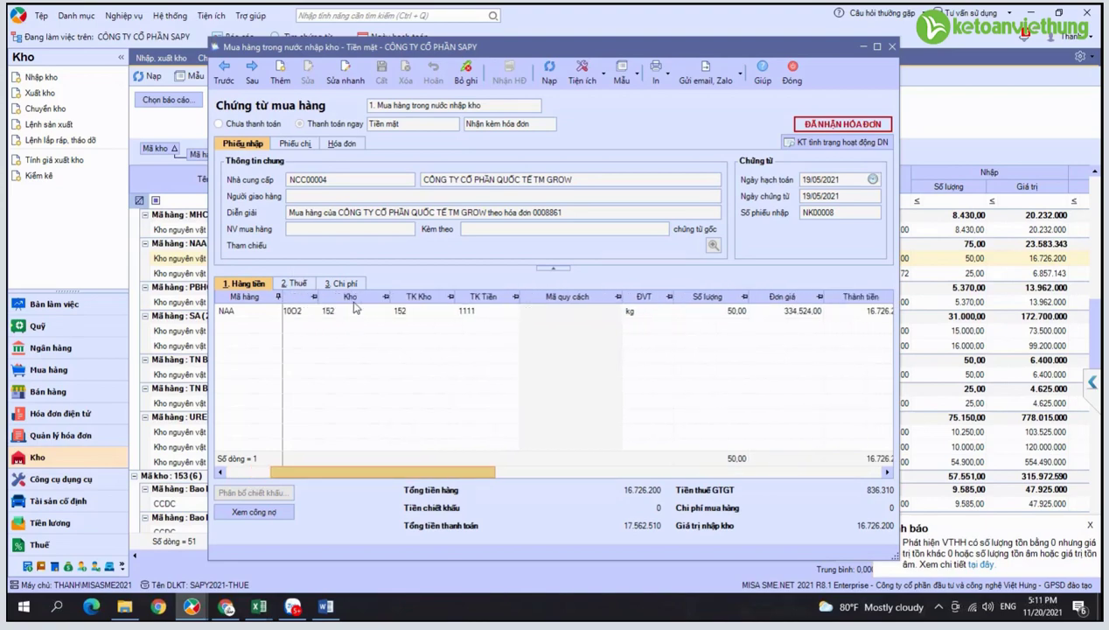
{"action": "left_click", "coordinate": [872, 491]}
{"action": "left_click", "coordinate": [614, 491]}
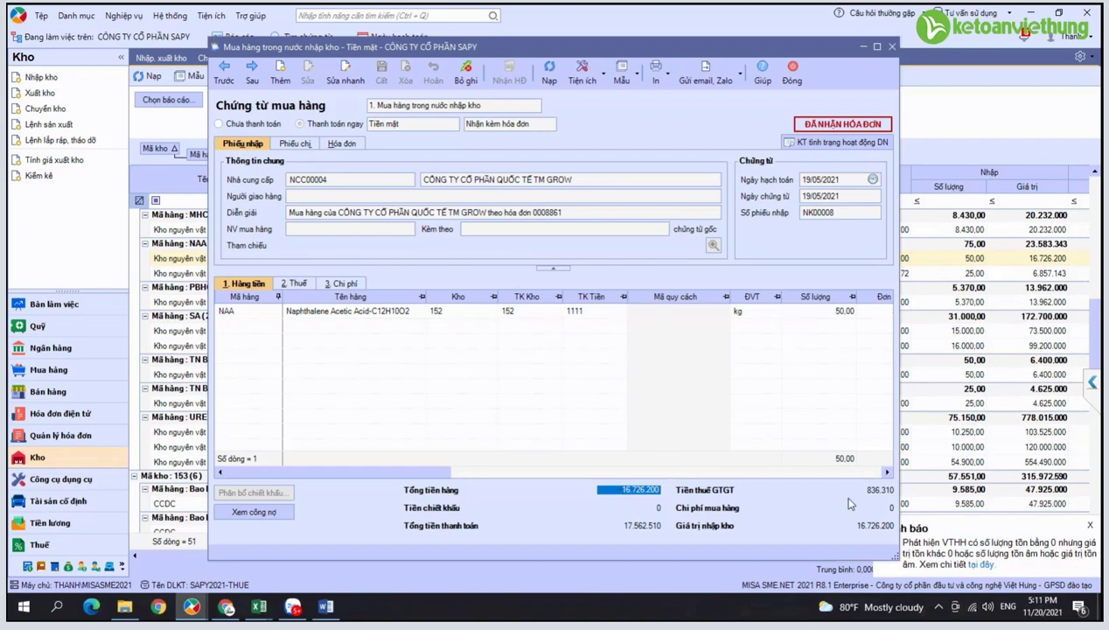
{"action": "key", "text": "Tab"}
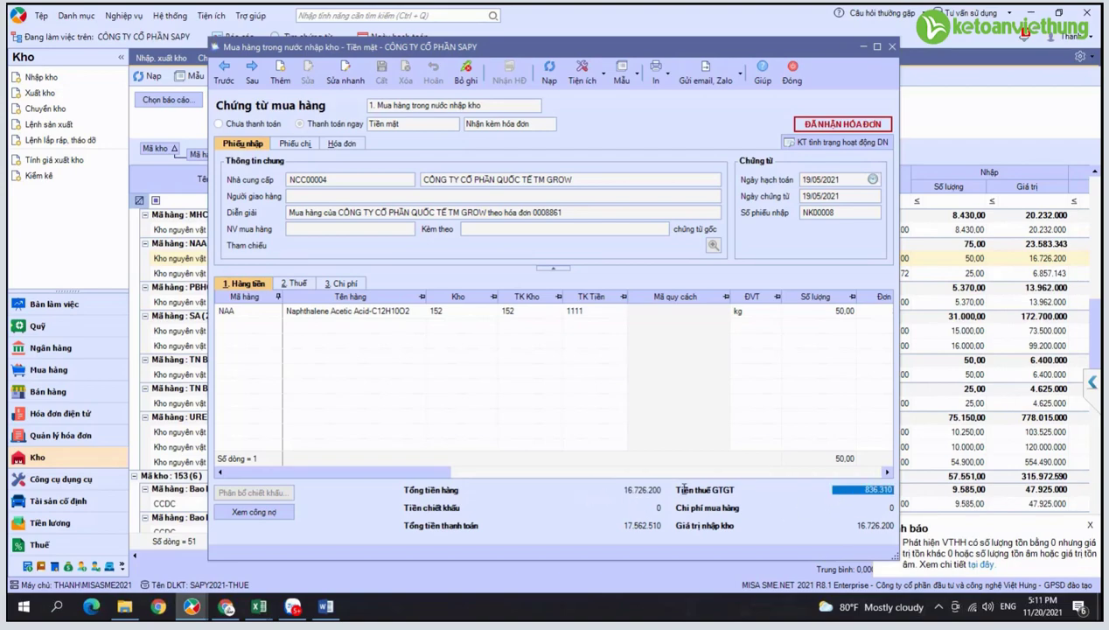
{"action": "left_click", "coordinate": [636, 493]}
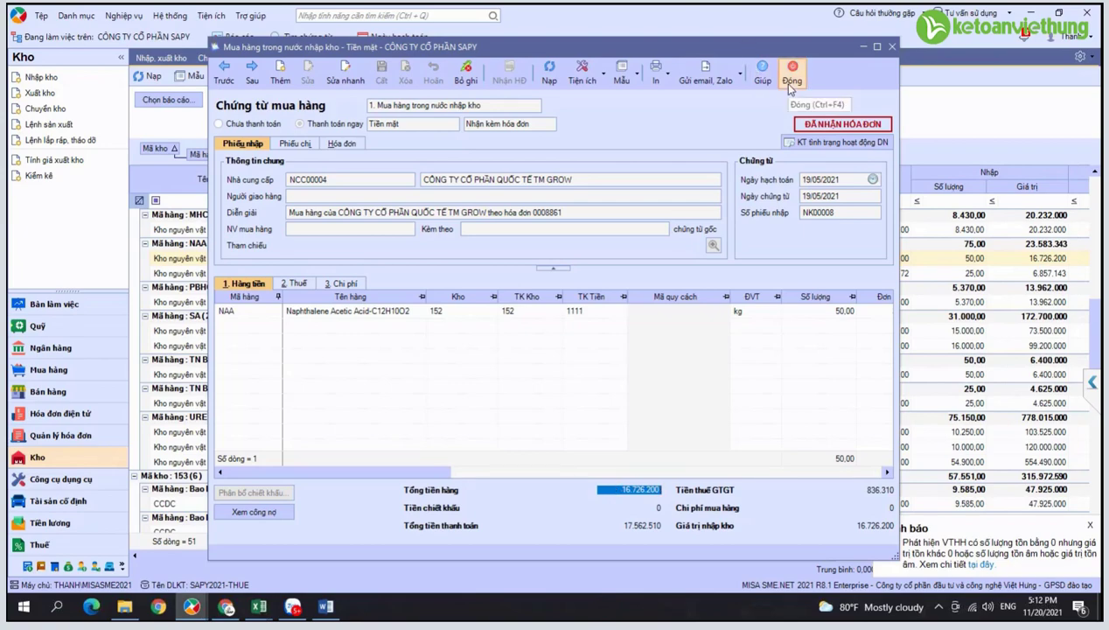
{"action": "left_click", "coordinate": [635, 483]}
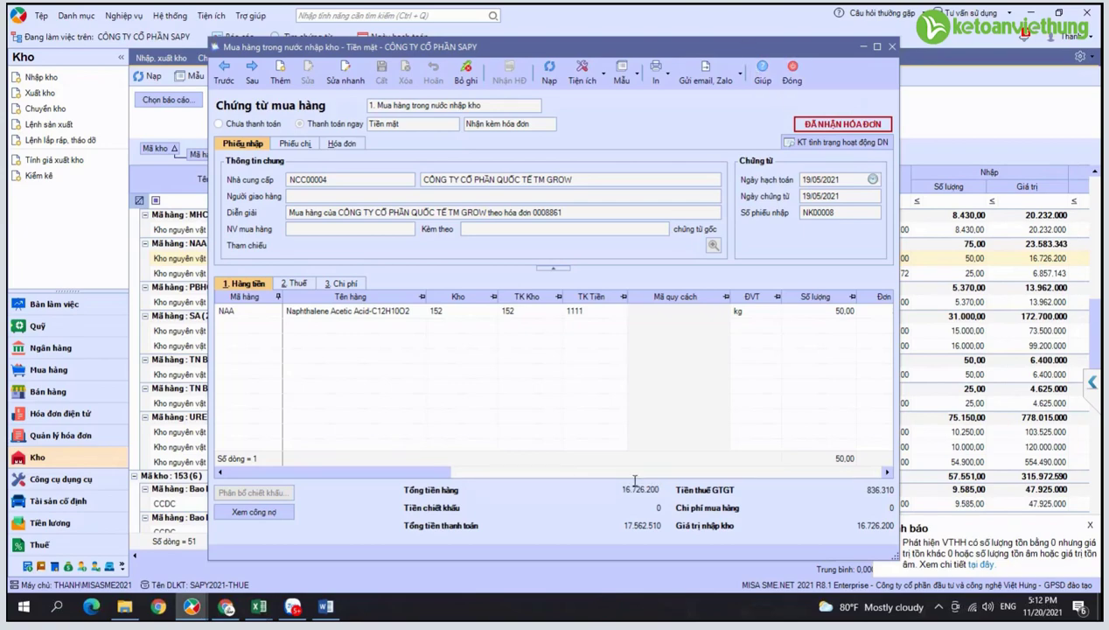
{"action": "key", "text": "Tab"}
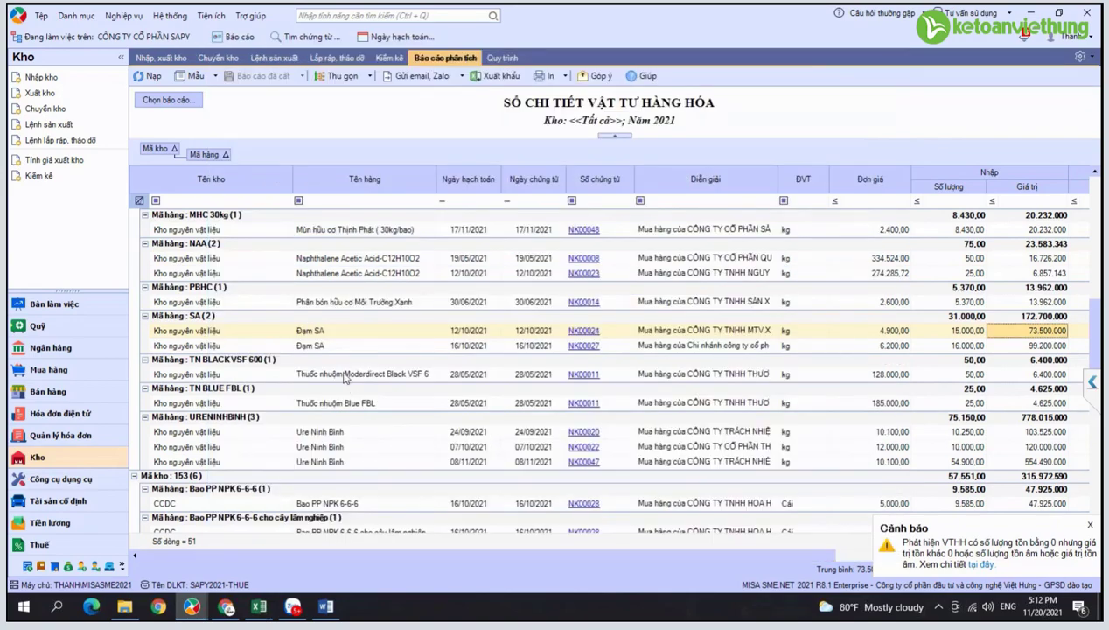
Step: Examine the receipt, issue and balance columns of the detailed materials ledger, and open the NAA purchase voucher dated 19/05/2021
{"action": "scroll", "coordinate": [301, 363], "scroll_direction": "right", "scroll_amount": 5}
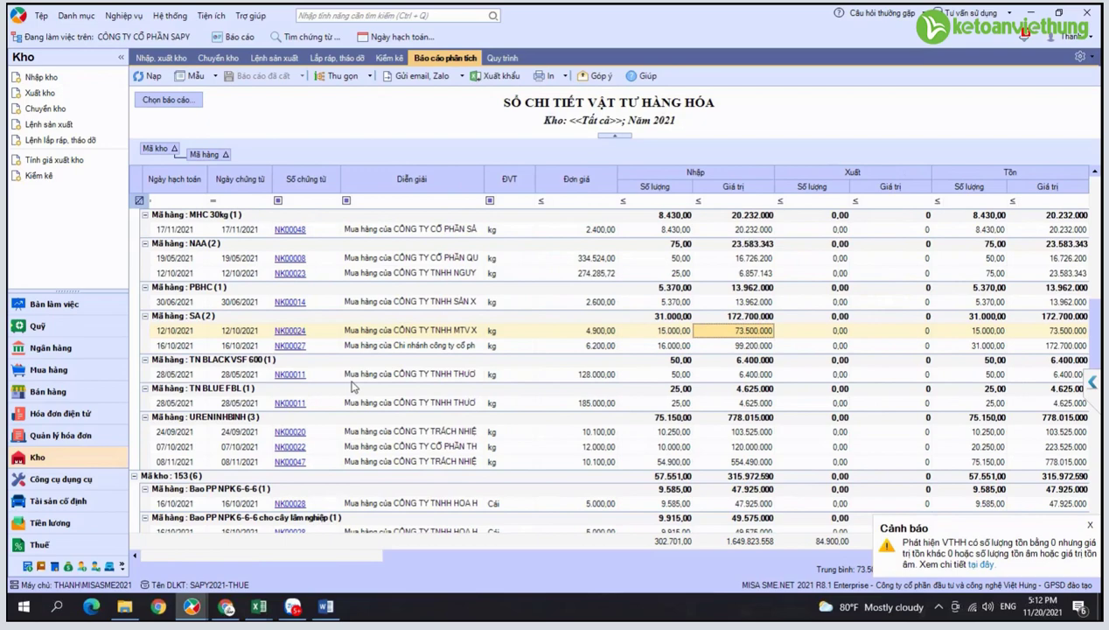
{"action": "left_click", "coordinate": [745, 446]}
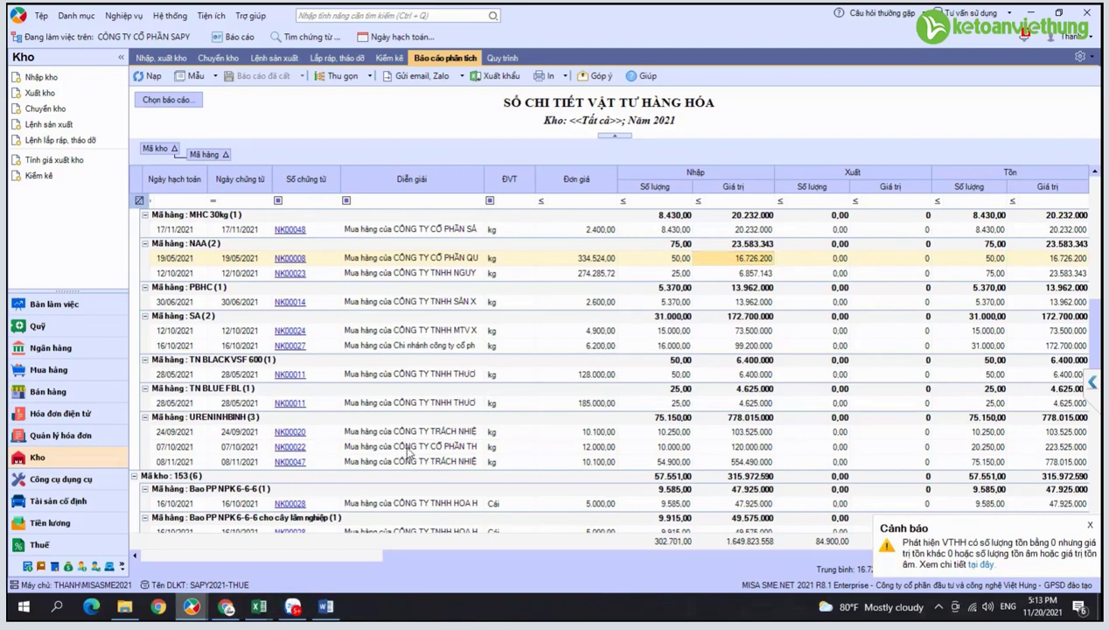
{"action": "left_click", "coordinate": [191, 607]}
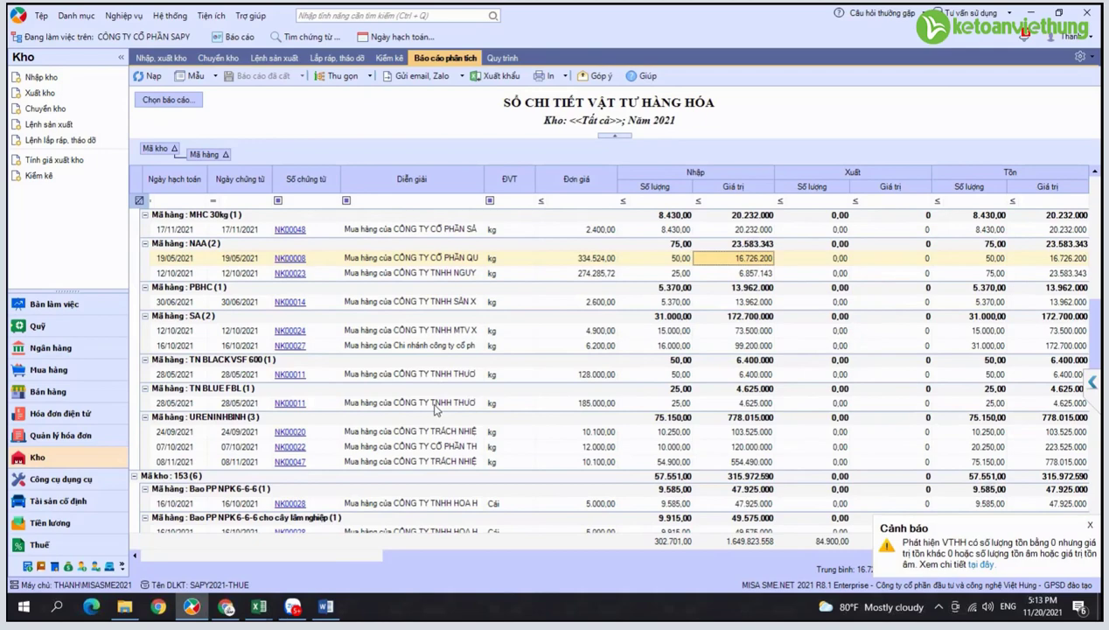
{"action": "left_click", "coordinate": [578, 446]}
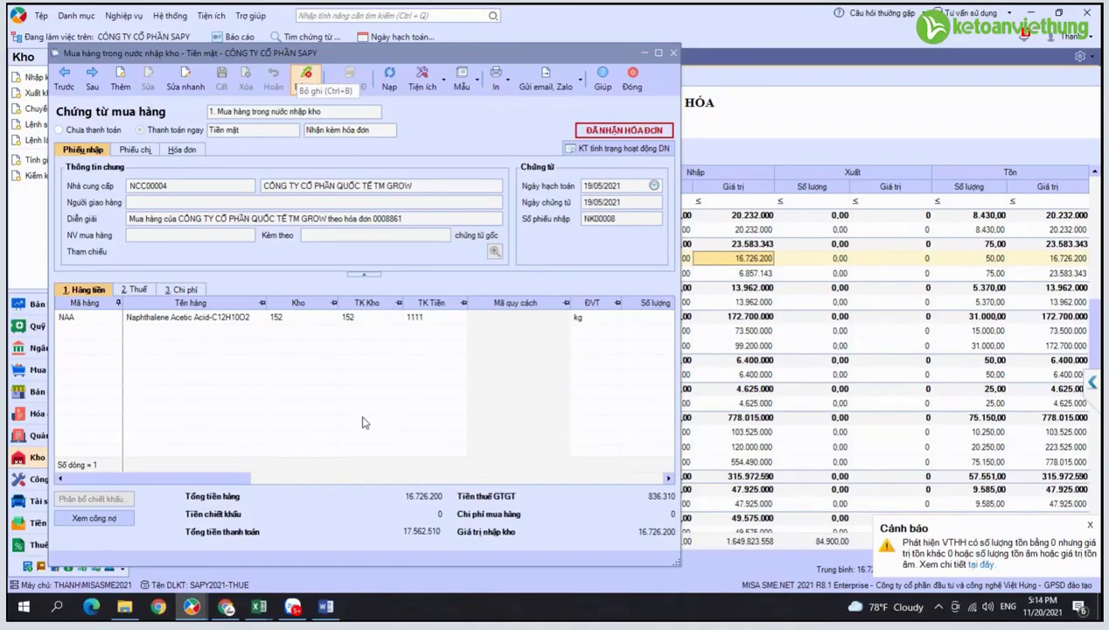
Step: Unpost the NAA purchase voucher for editing and set the line's goods amount (Thành tiền) to 17.562.510
{"action": "key", "text": "ctrl+b"}
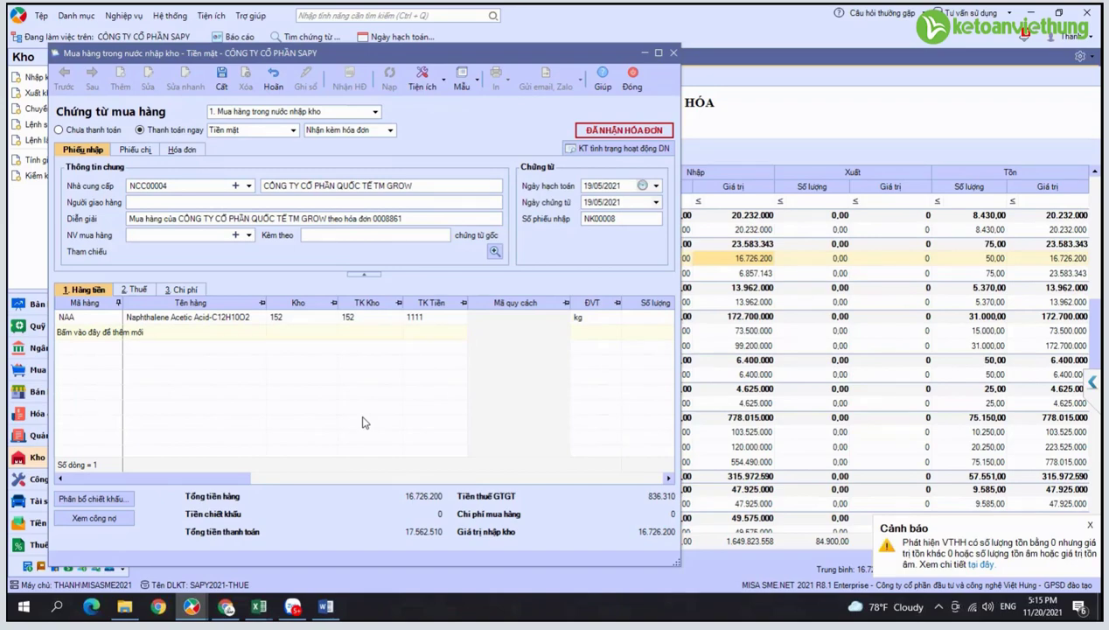
{"action": "scroll", "coordinate": [363, 423], "scroll_direction": "right", "scroll_amount": 5}
{"action": "scroll", "coordinate": [364, 422], "scroll_direction": "left", "scroll_amount": 2}
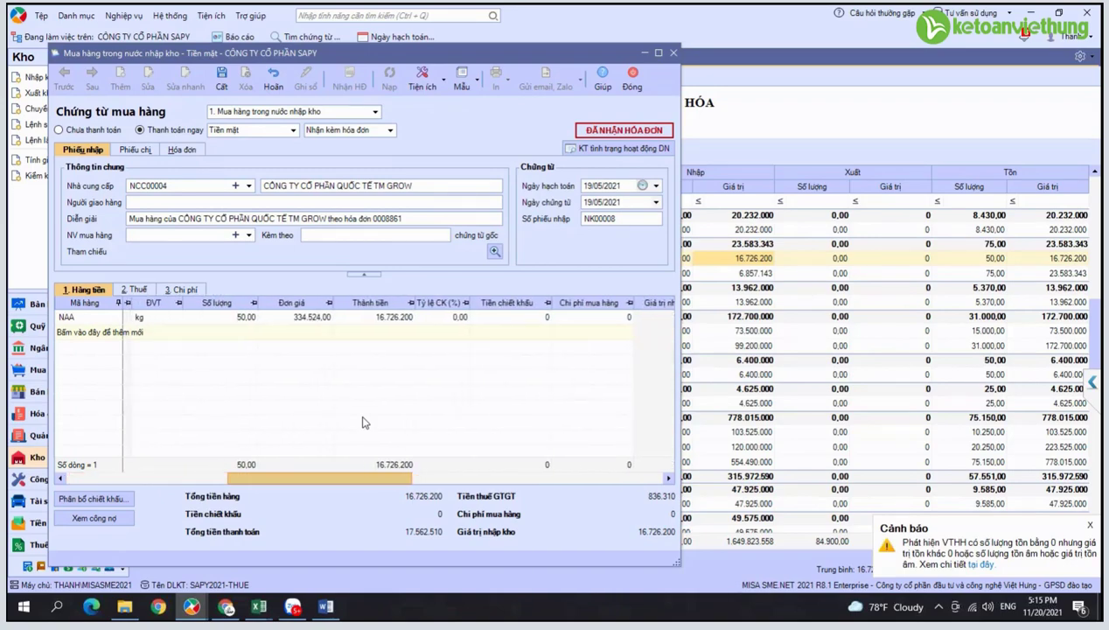
{"action": "key", "text": "Tab"}
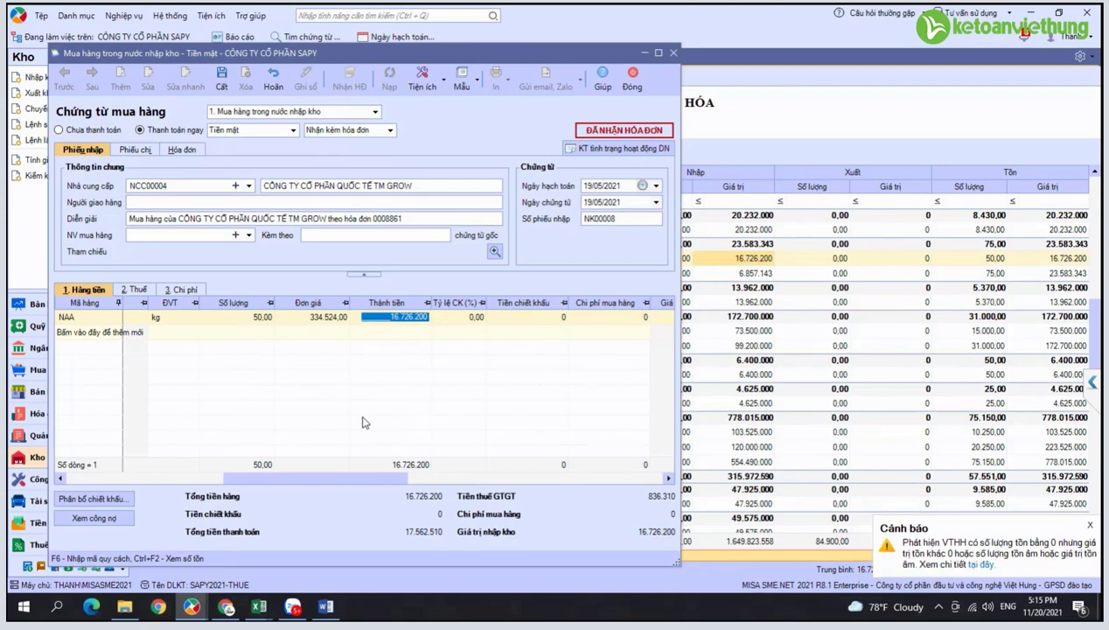
{"action": "type", "text": "17.562.510"}
{"action": "key", "text": "Tab"}
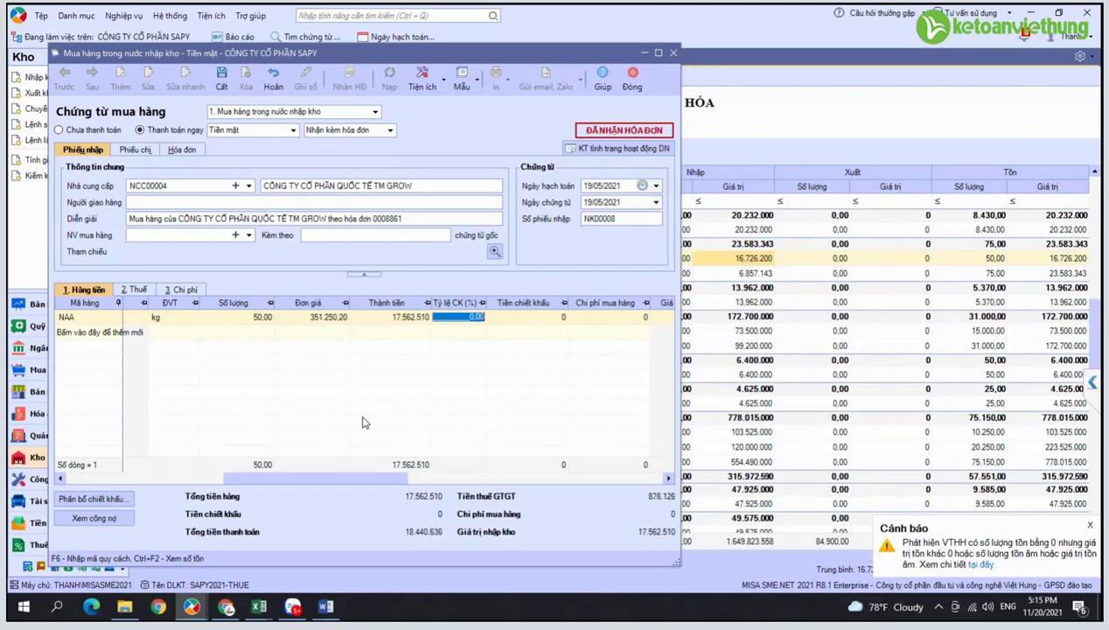
Step: Clear the VAT rate on the NAA line in the voucher's tax details
{"action": "key", "text": "Tab"}
{"action": "key", "text": "Tab"}
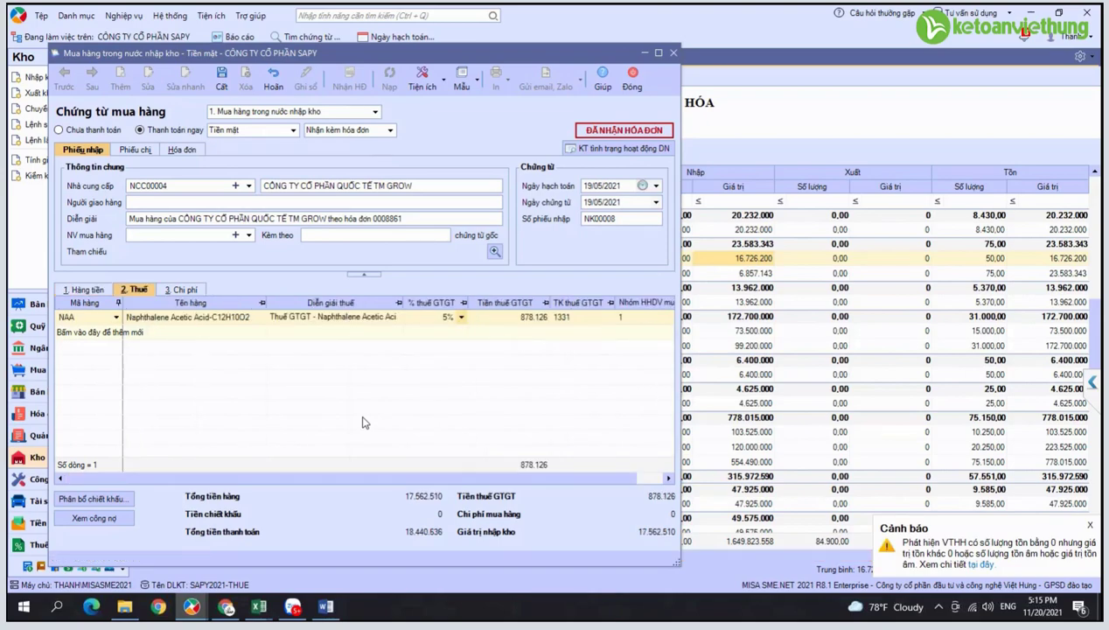
{"action": "key", "text": "BackSpace"}
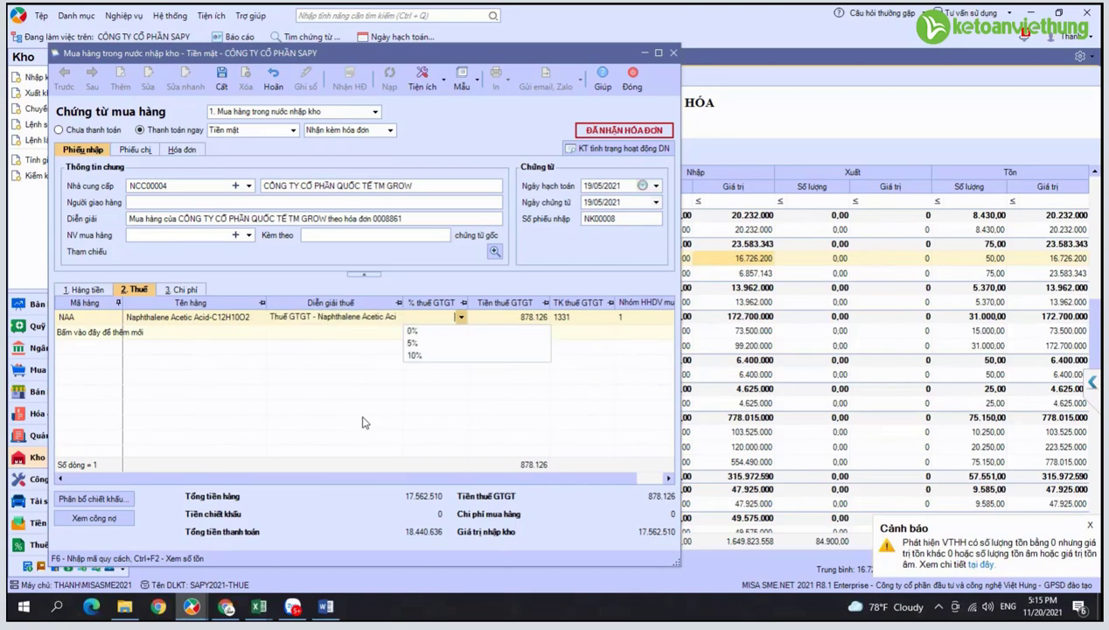
{"action": "key", "text": "Tab"}
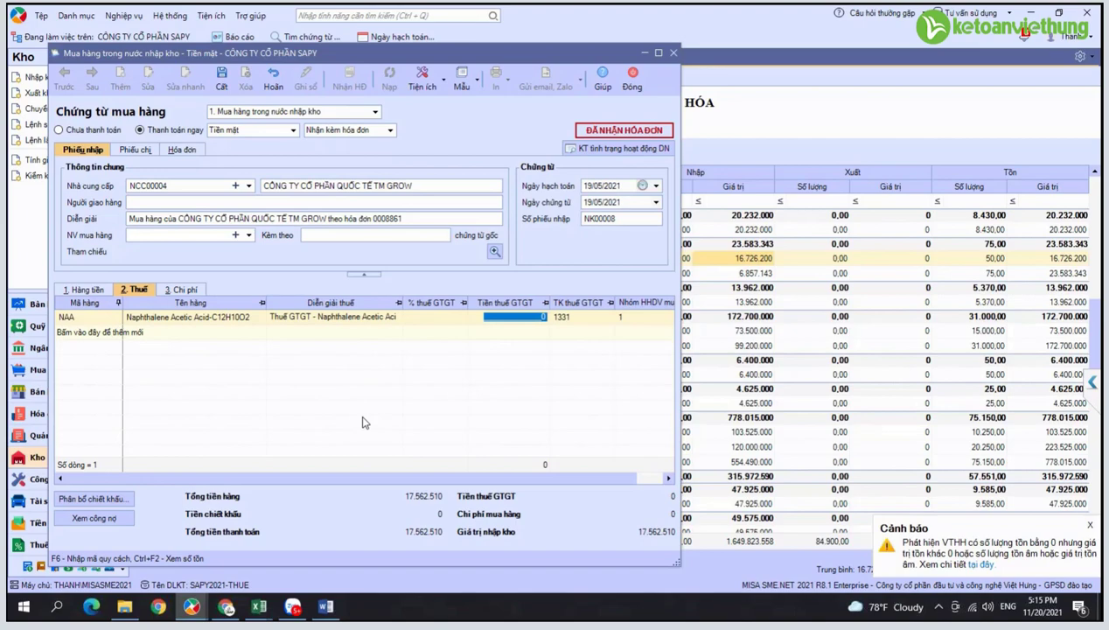
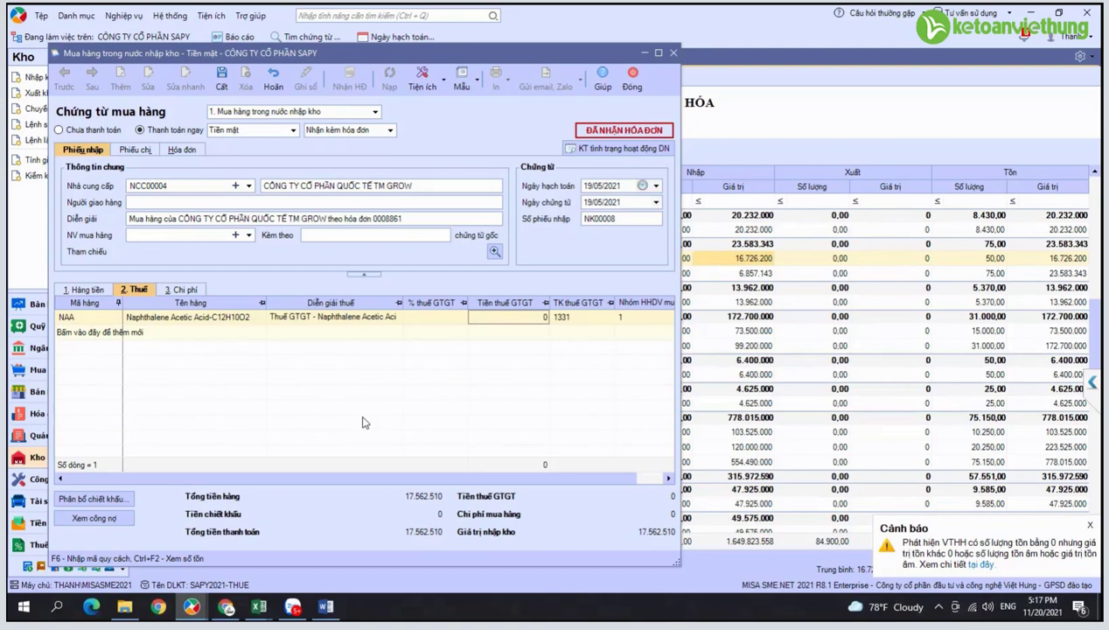
Step: Show the NAA voucher's invoice details and check the invoice number and date fields
{"action": "key", "text": "ctrl+Tab"}
{"action": "key", "text": "ctrl+Tab"}
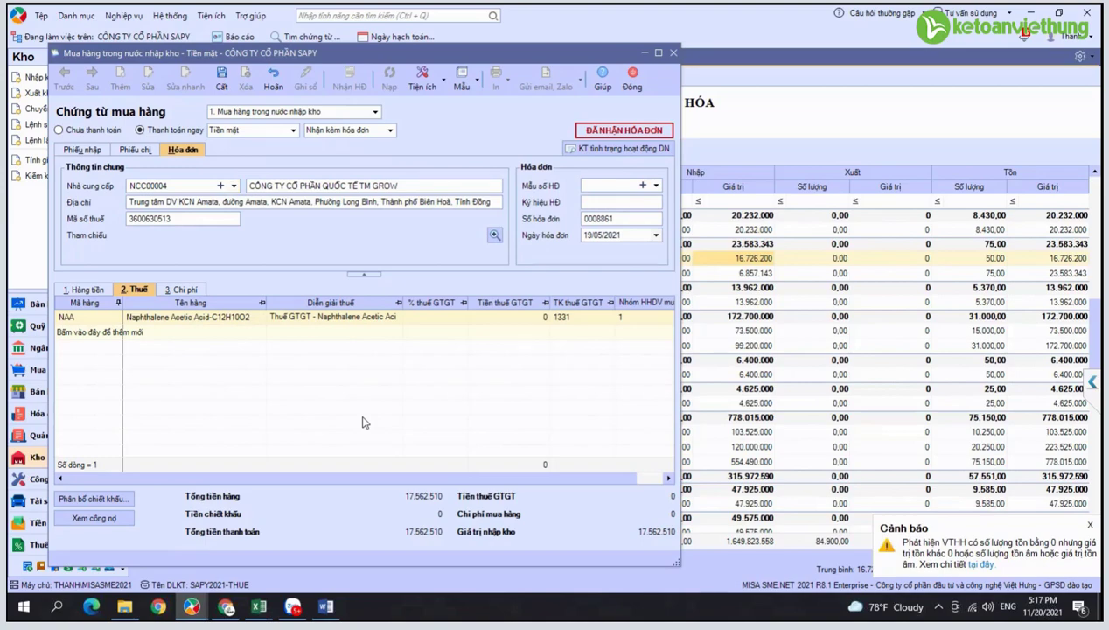
{"action": "key", "text": "Tab"}
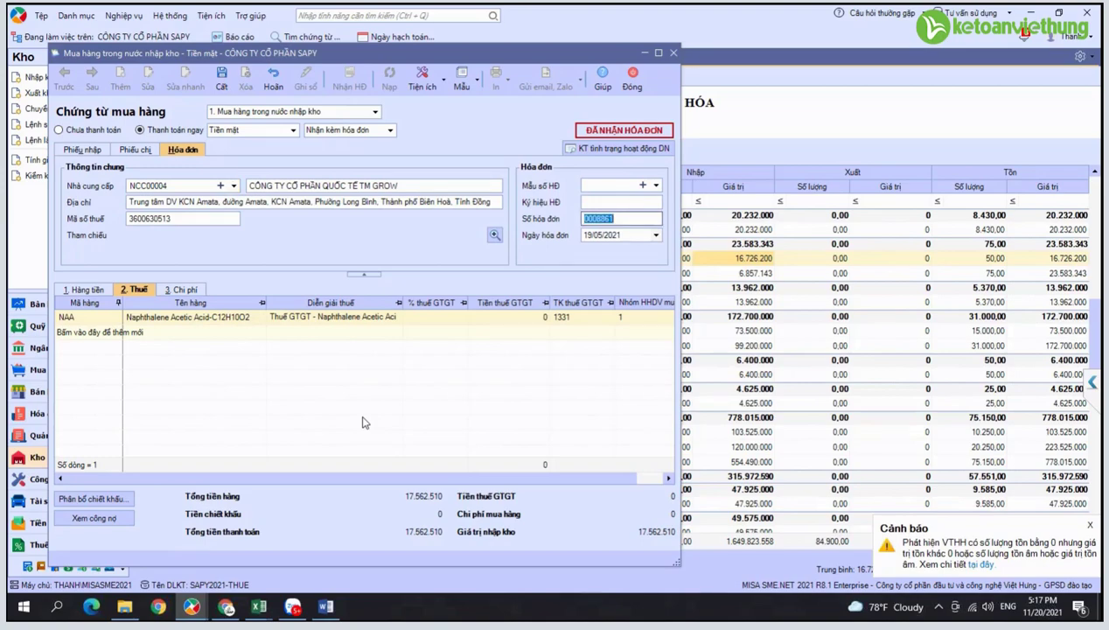
{"action": "key", "text": "Down"}
{"action": "key", "text": "Up"}
{"action": "key", "text": "Tab"}
Step: Switch to the TONG_HOP_BAN_HANG_THEO_MAT_HANG workbook and examine the SAP GROW tax note, NPK 6.6.6 norms and total, and Hữu cơ viên total and NAA line
{"action": "mouse_move", "coordinate": [262, 616]}
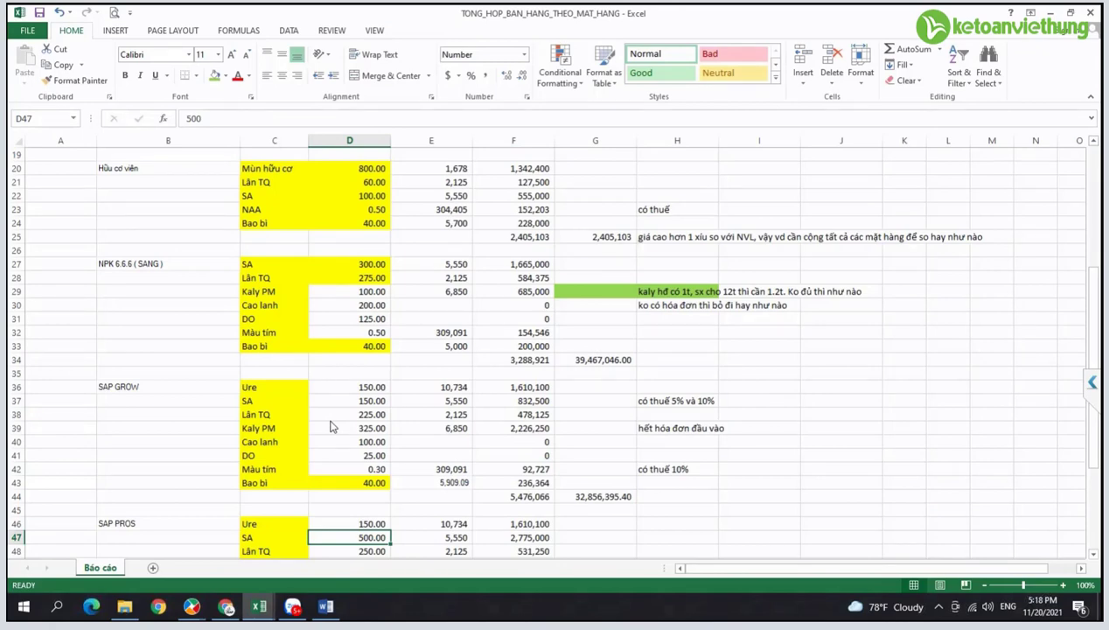
{"action": "left_click", "coordinate": [651, 400]}
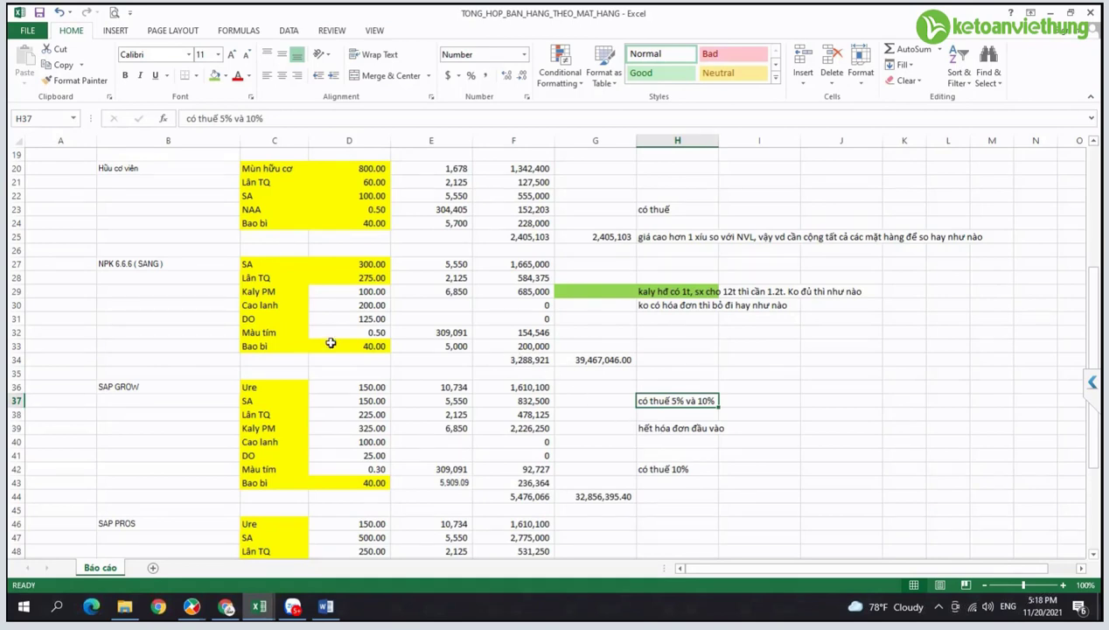
{"action": "left_click", "coordinate": [599, 360]}
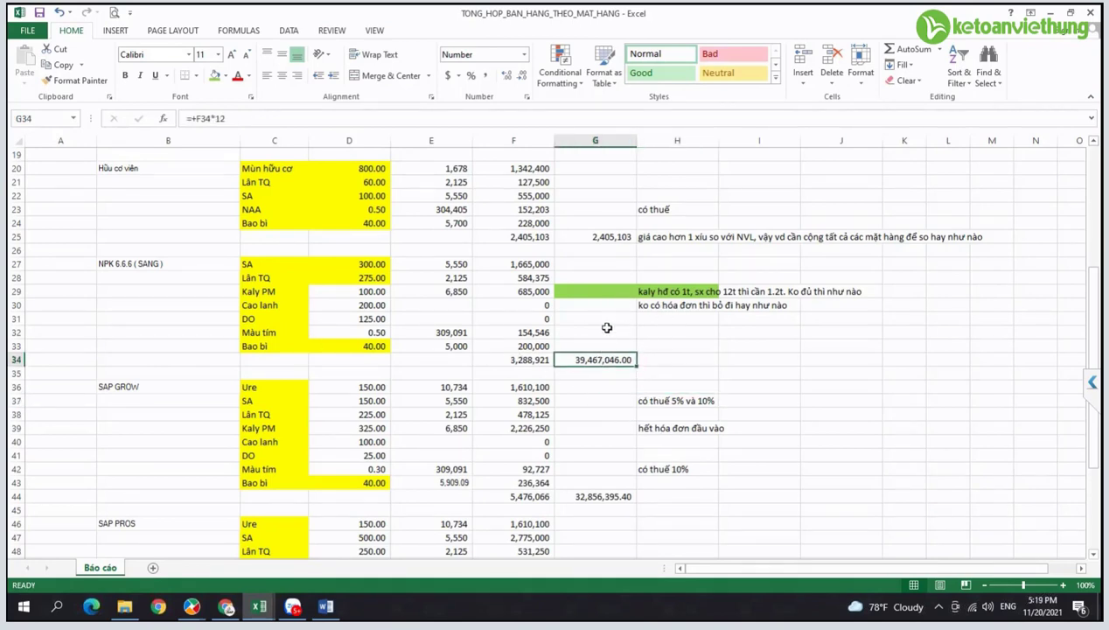
{"action": "left_click", "coordinate": [351, 265]}
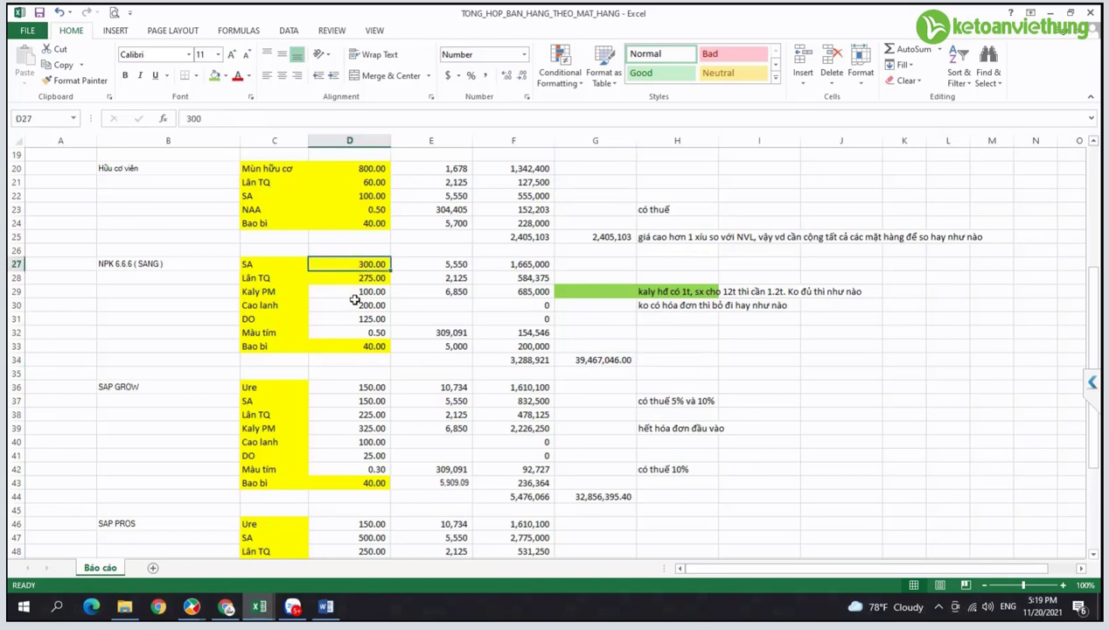
{"action": "left_click", "coordinate": [265, 319]}
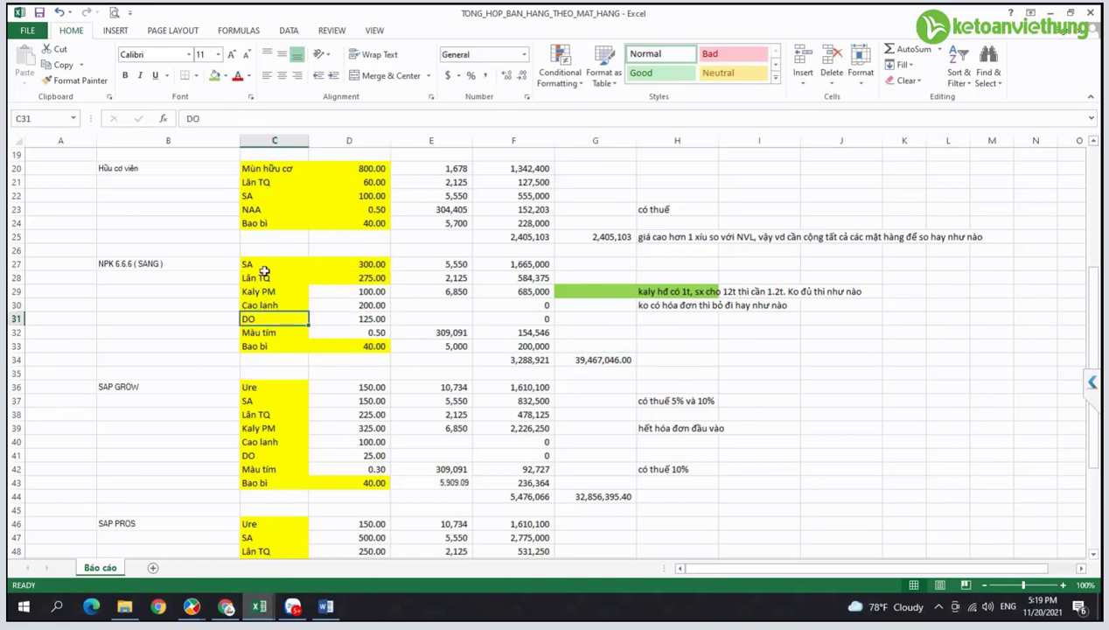
{"action": "left_click", "coordinate": [518, 233]}
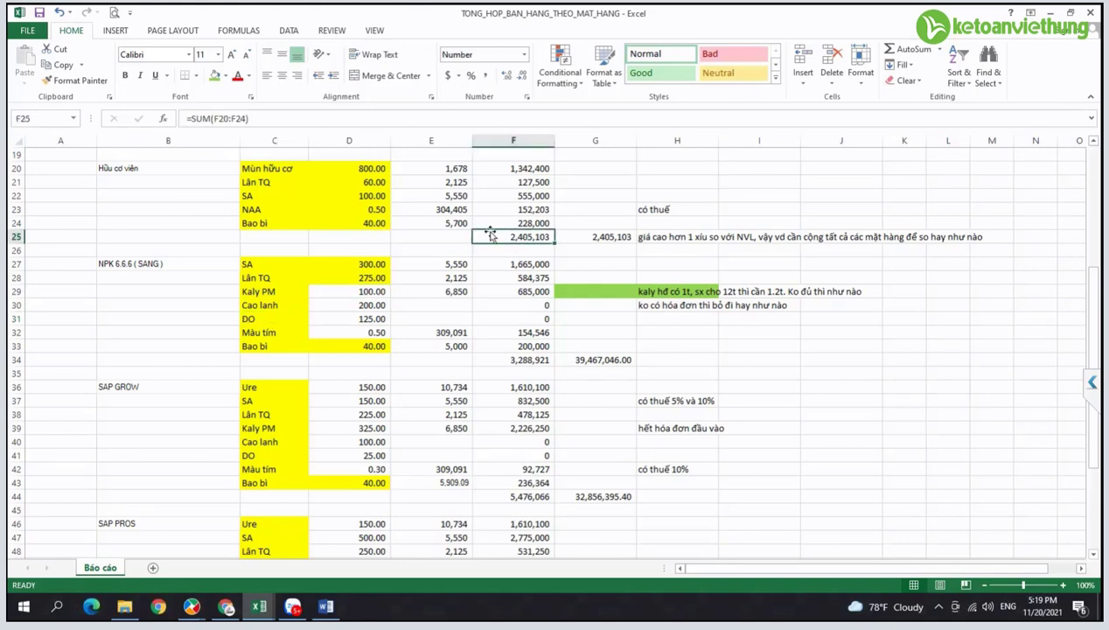
{"action": "left_click", "coordinate": [258, 210]}
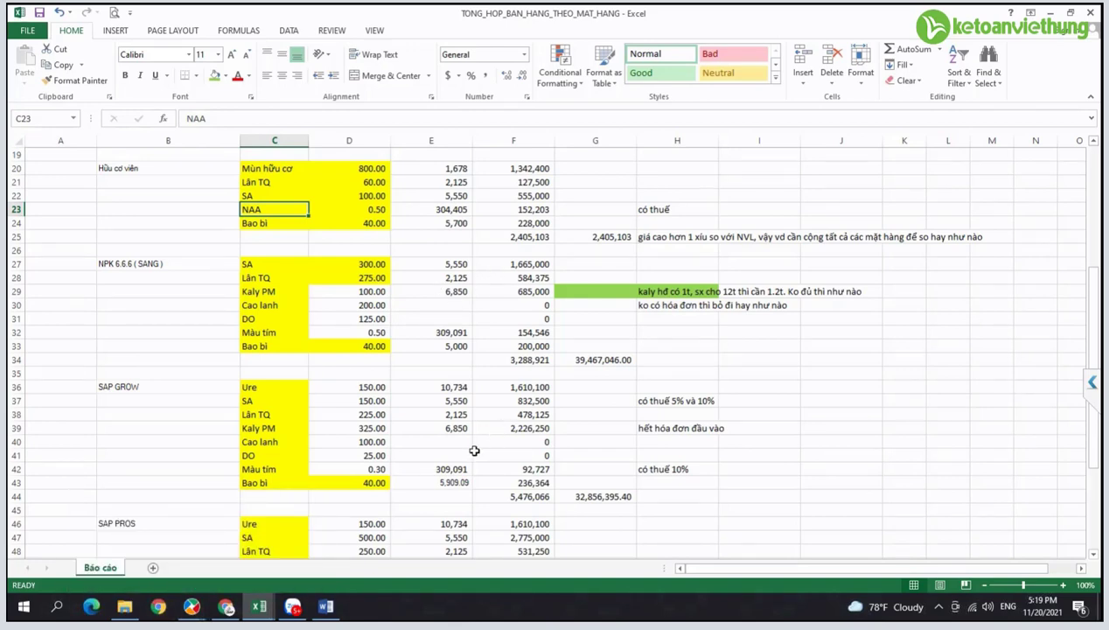
Step: Examine the Hữu cơ bột material unit prices in column E, including the NAA price in E16
{"action": "scroll", "coordinate": [450, 458], "scroll_direction": "up", "scroll_amount": 5}
{"action": "scroll", "coordinate": [449, 460], "scroll_direction": "up", "scroll_amount": 2}
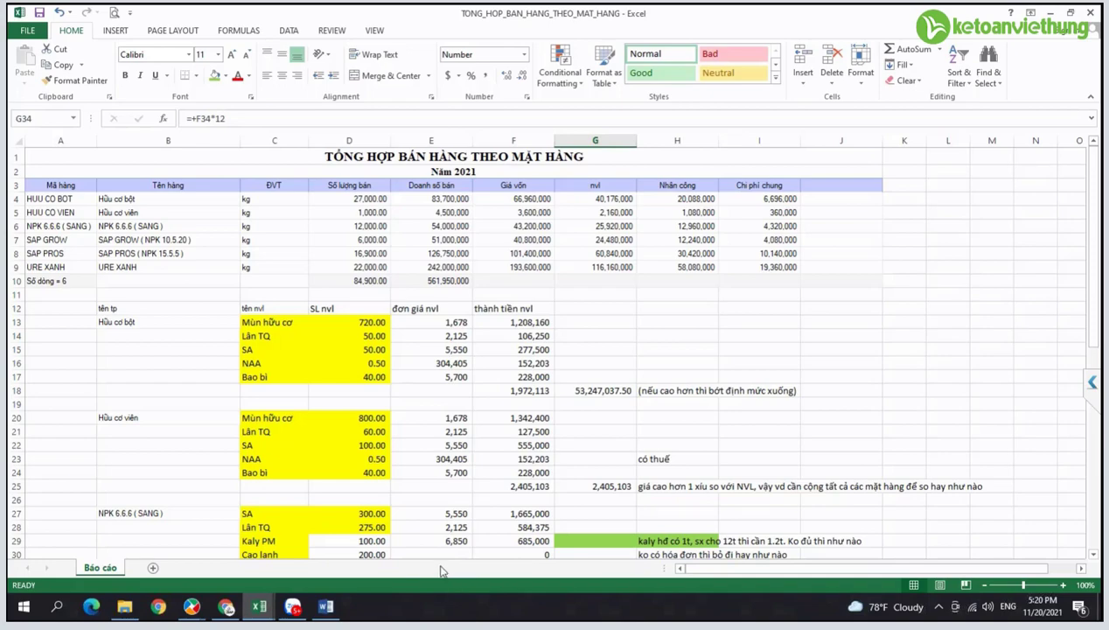
{"action": "left_click_drag", "start_coordinate": [435, 348], "coordinate": [457, 419]}
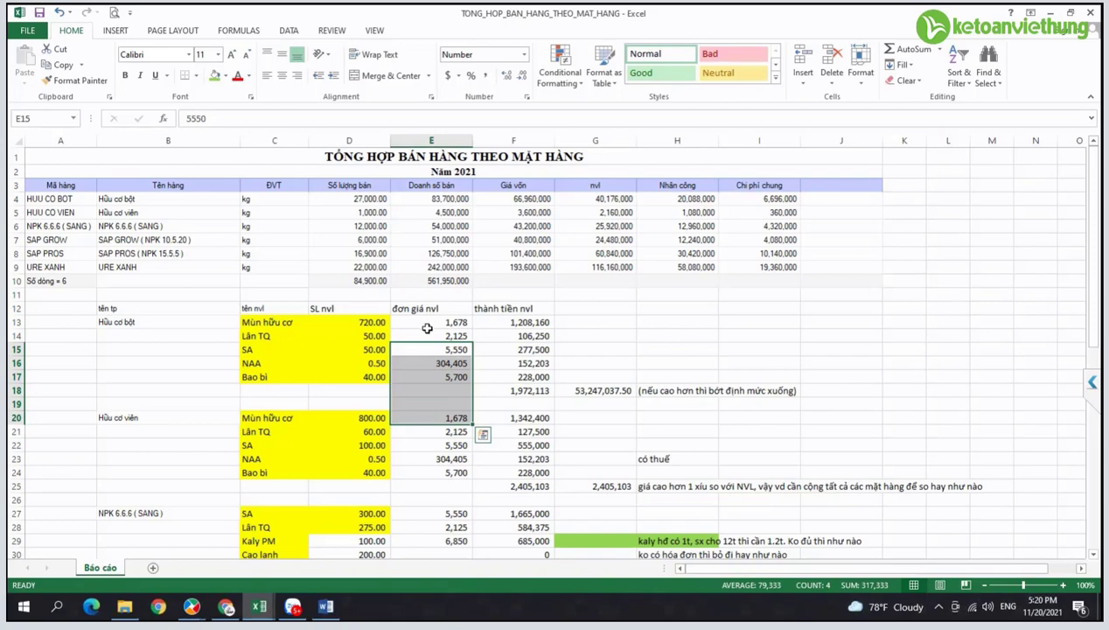
{"action": "left_click_drag", "start_coordinate": [427, 328], "coordinate": [443, 394]}
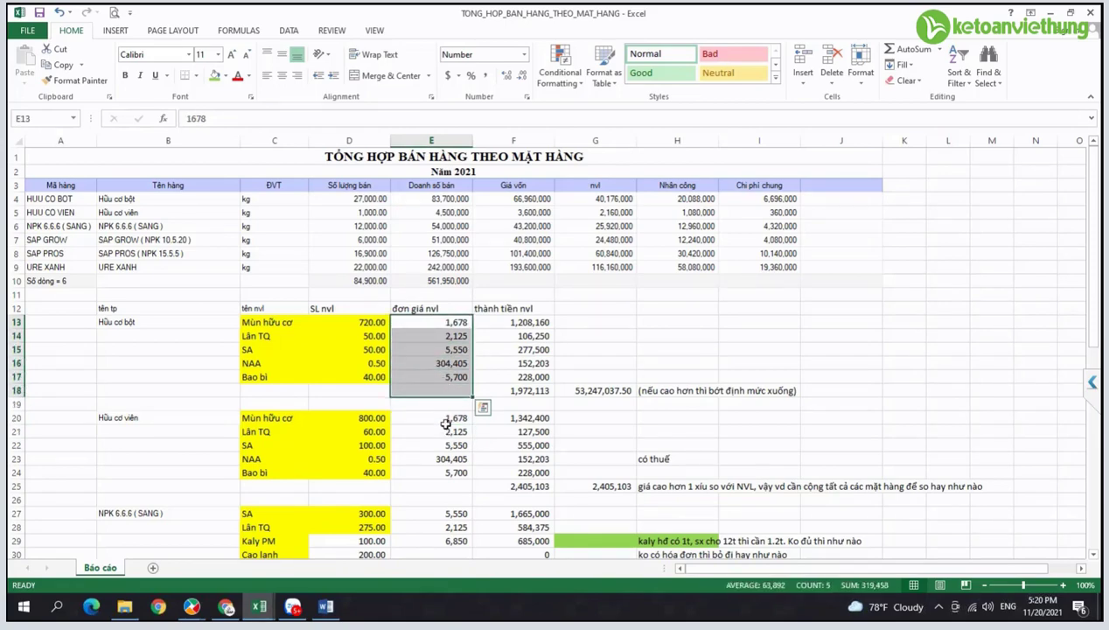
{"action": "left_click", "coordinate": [439, 364]}
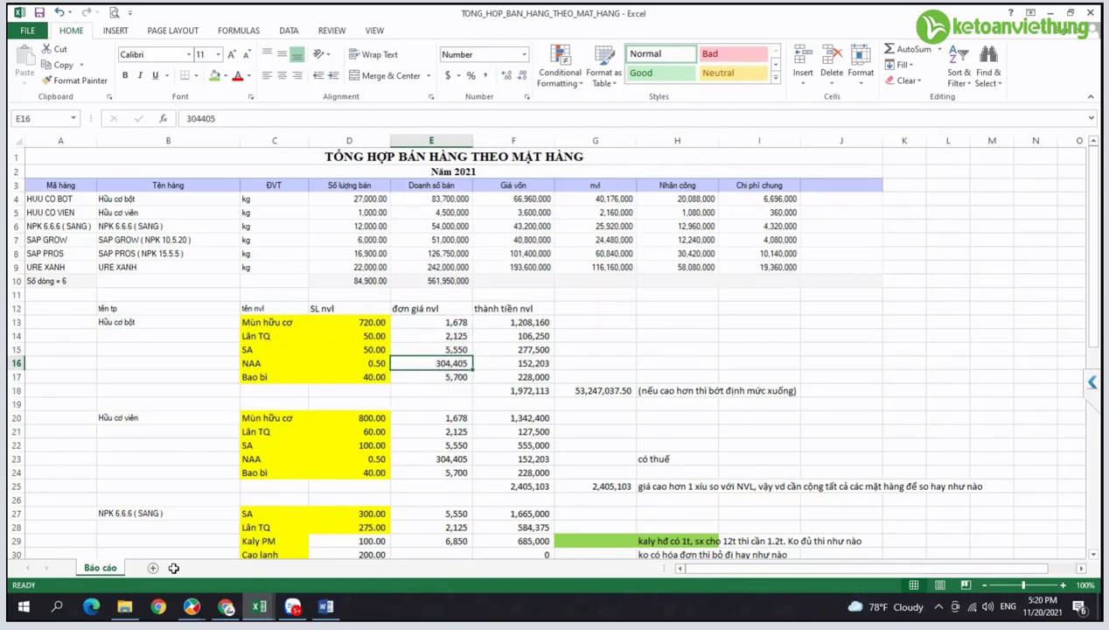
Step: Switch to MISA, save the edited NAA voucher despite the cash-payment limit, post it despite the negative cash balance, and close it
{"action": "left_click", "coordinate": [192, 606]}
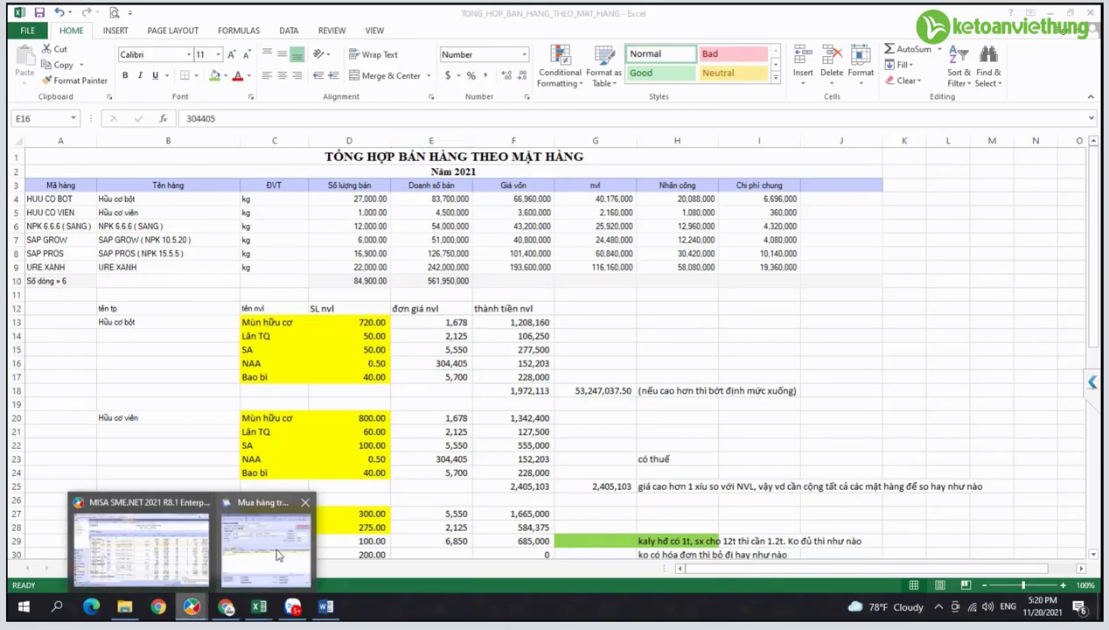
{"action": "left_click", "coordinate": [278, 555]}
{"action": "left_click", "coordinate": [632, 77]}
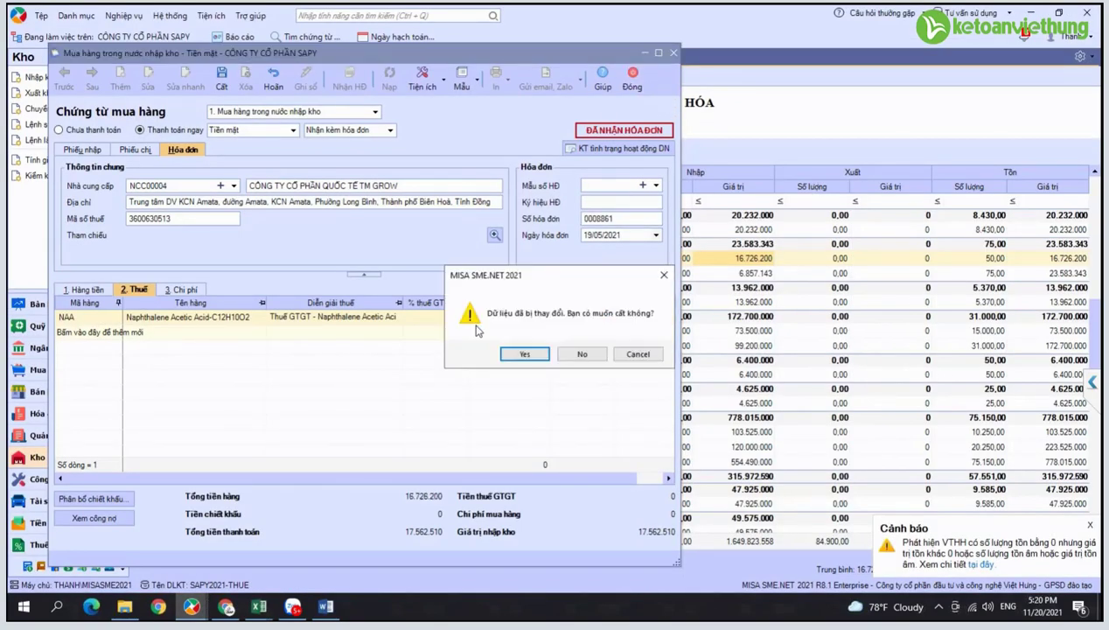
{"action": "key", "text": "Return"}
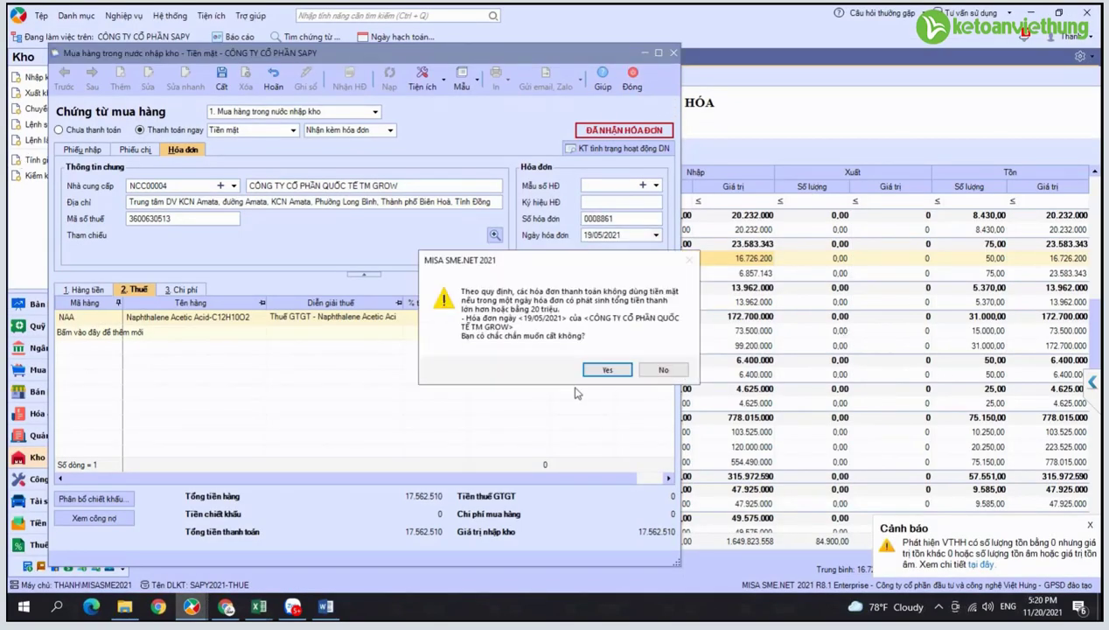
{"action": "left_click", "coordinate": [601, 371]}
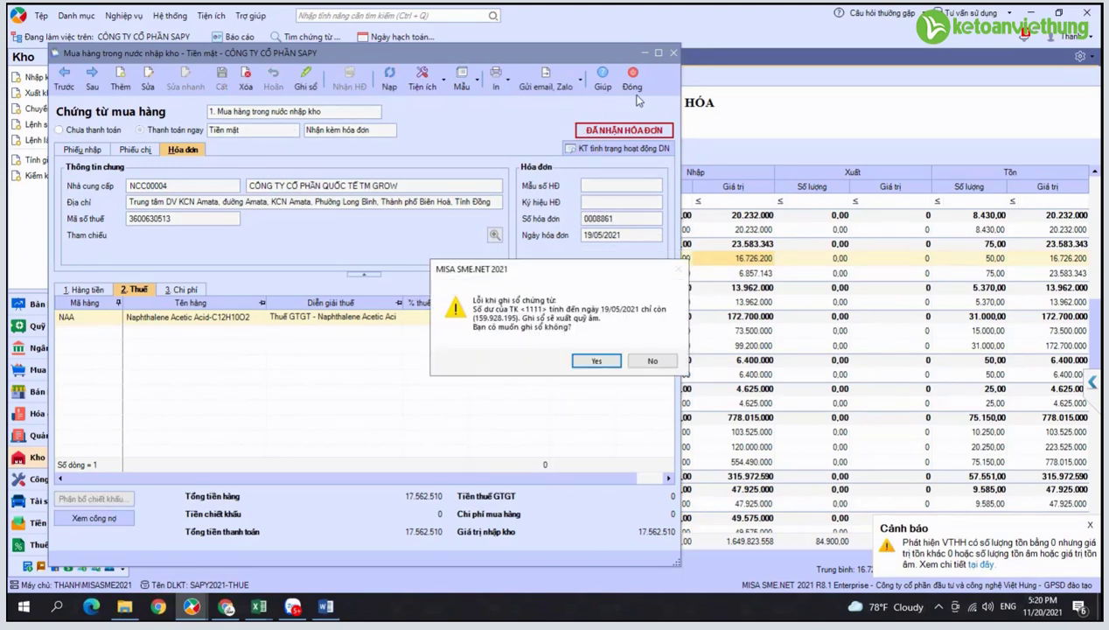
{"action": "left_click", "coordinate": [596, 360]}
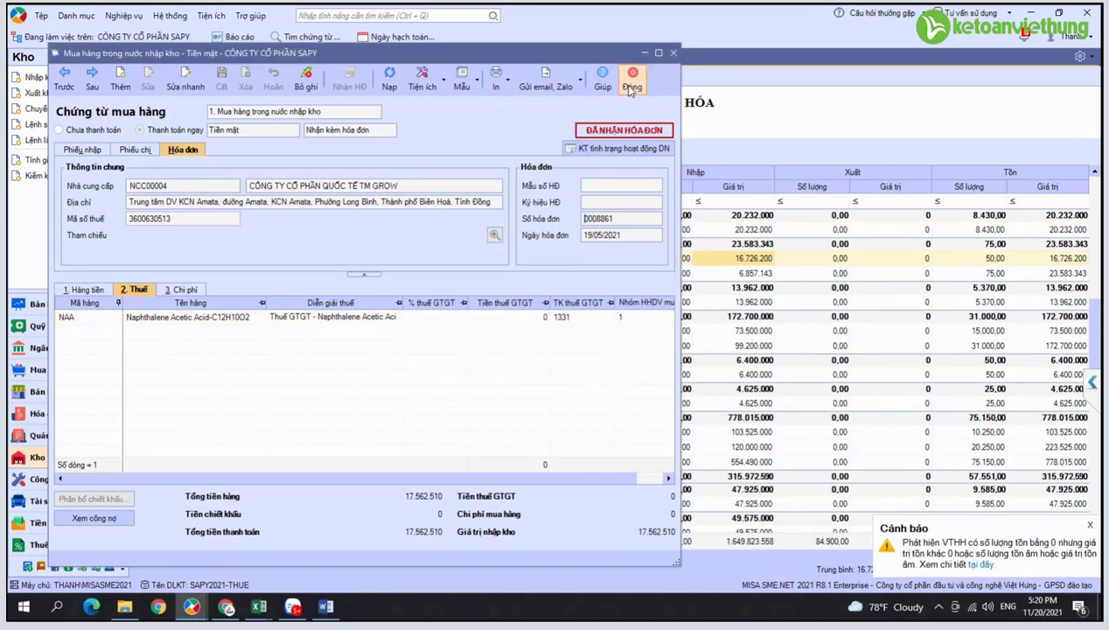
{"action": "key", "text": "ctrl+F4"}
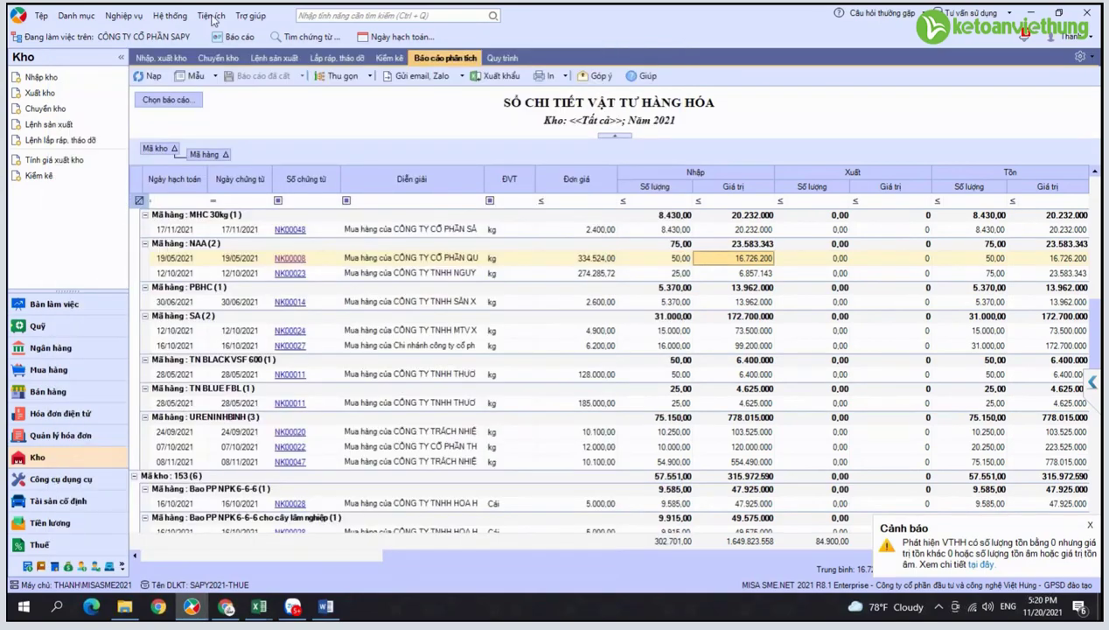